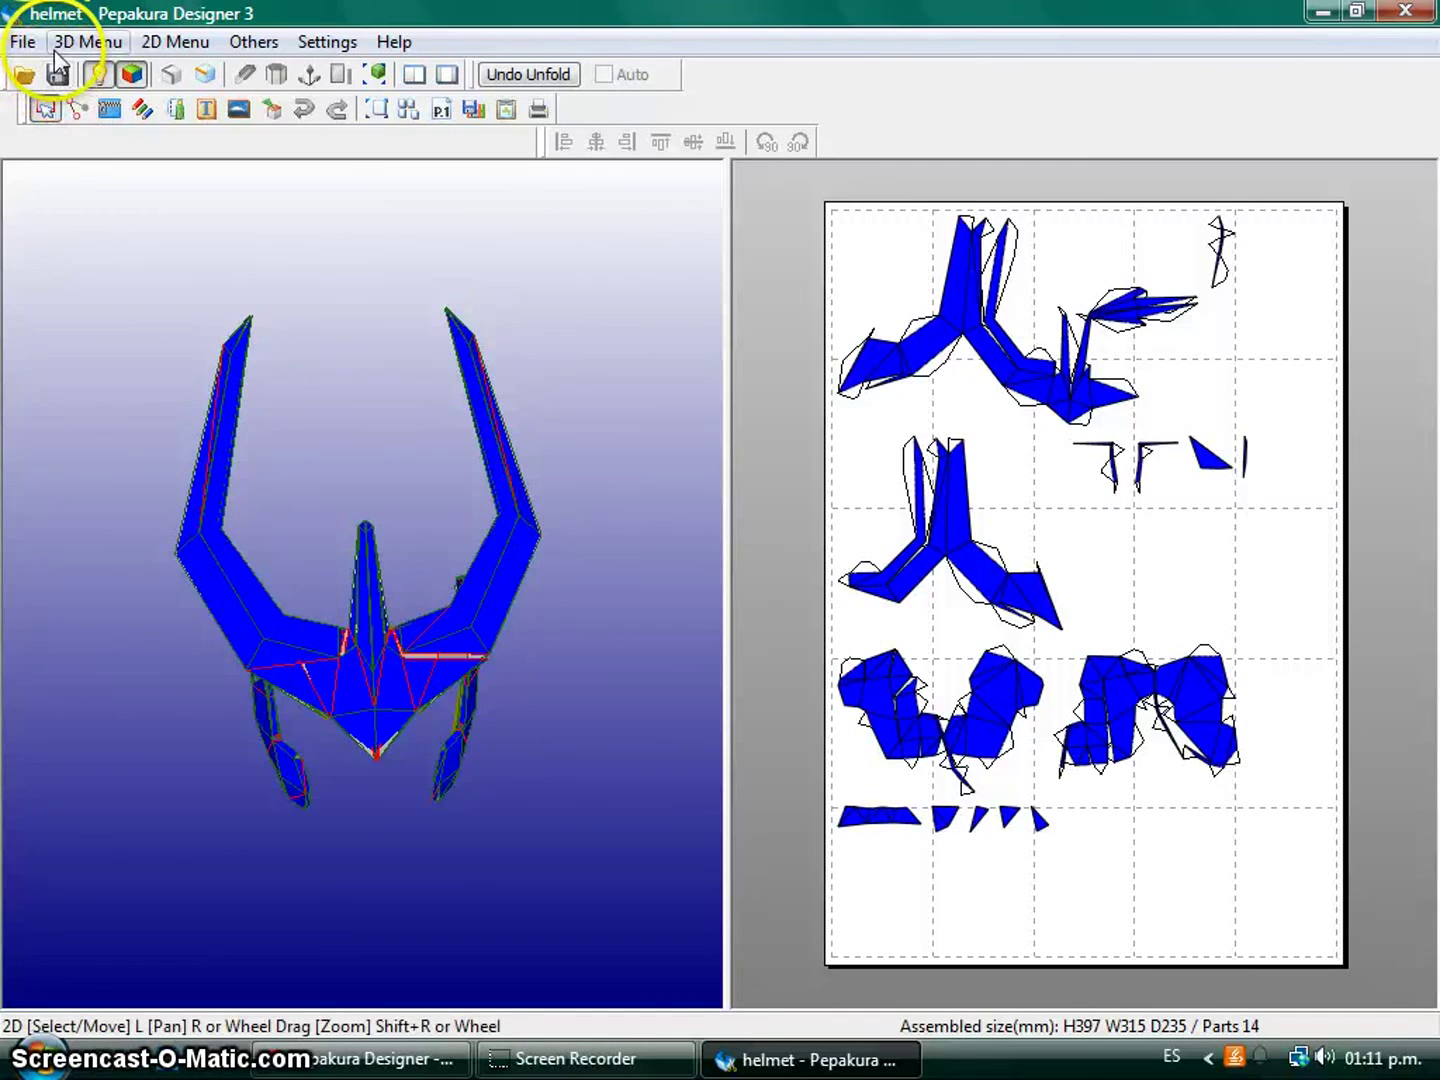
left_click(22, 41)
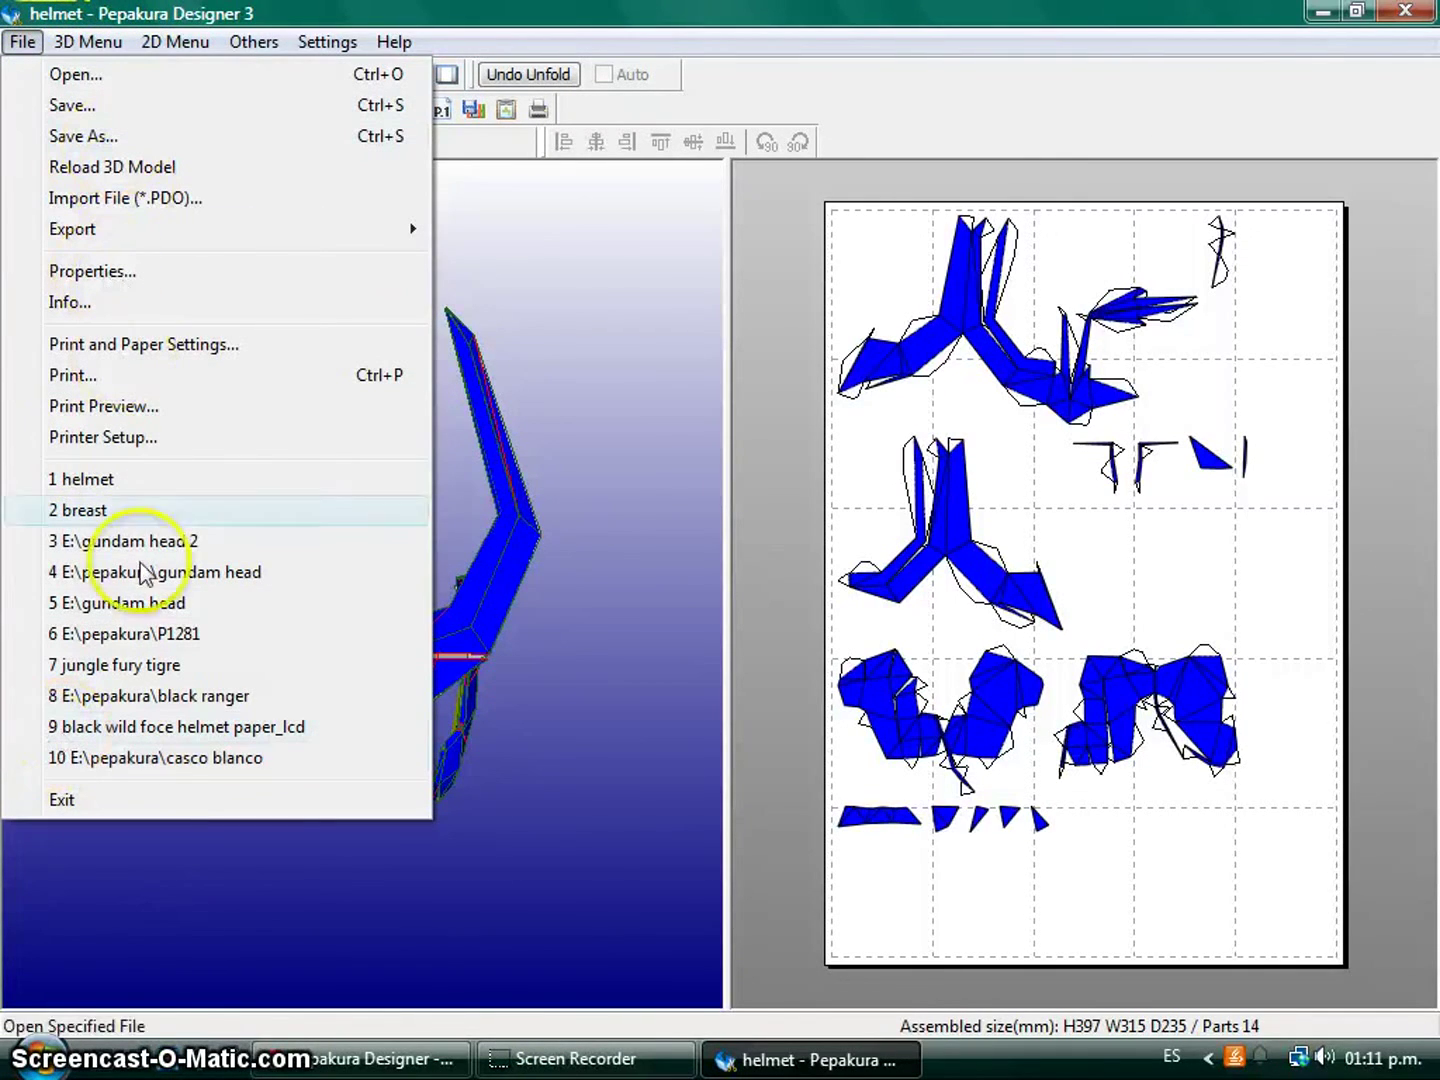
left_click(617, 321)
Turn the 3D model's light off, inspect the helmet from another angle, and turn the light back on.
left_click(110, 40)
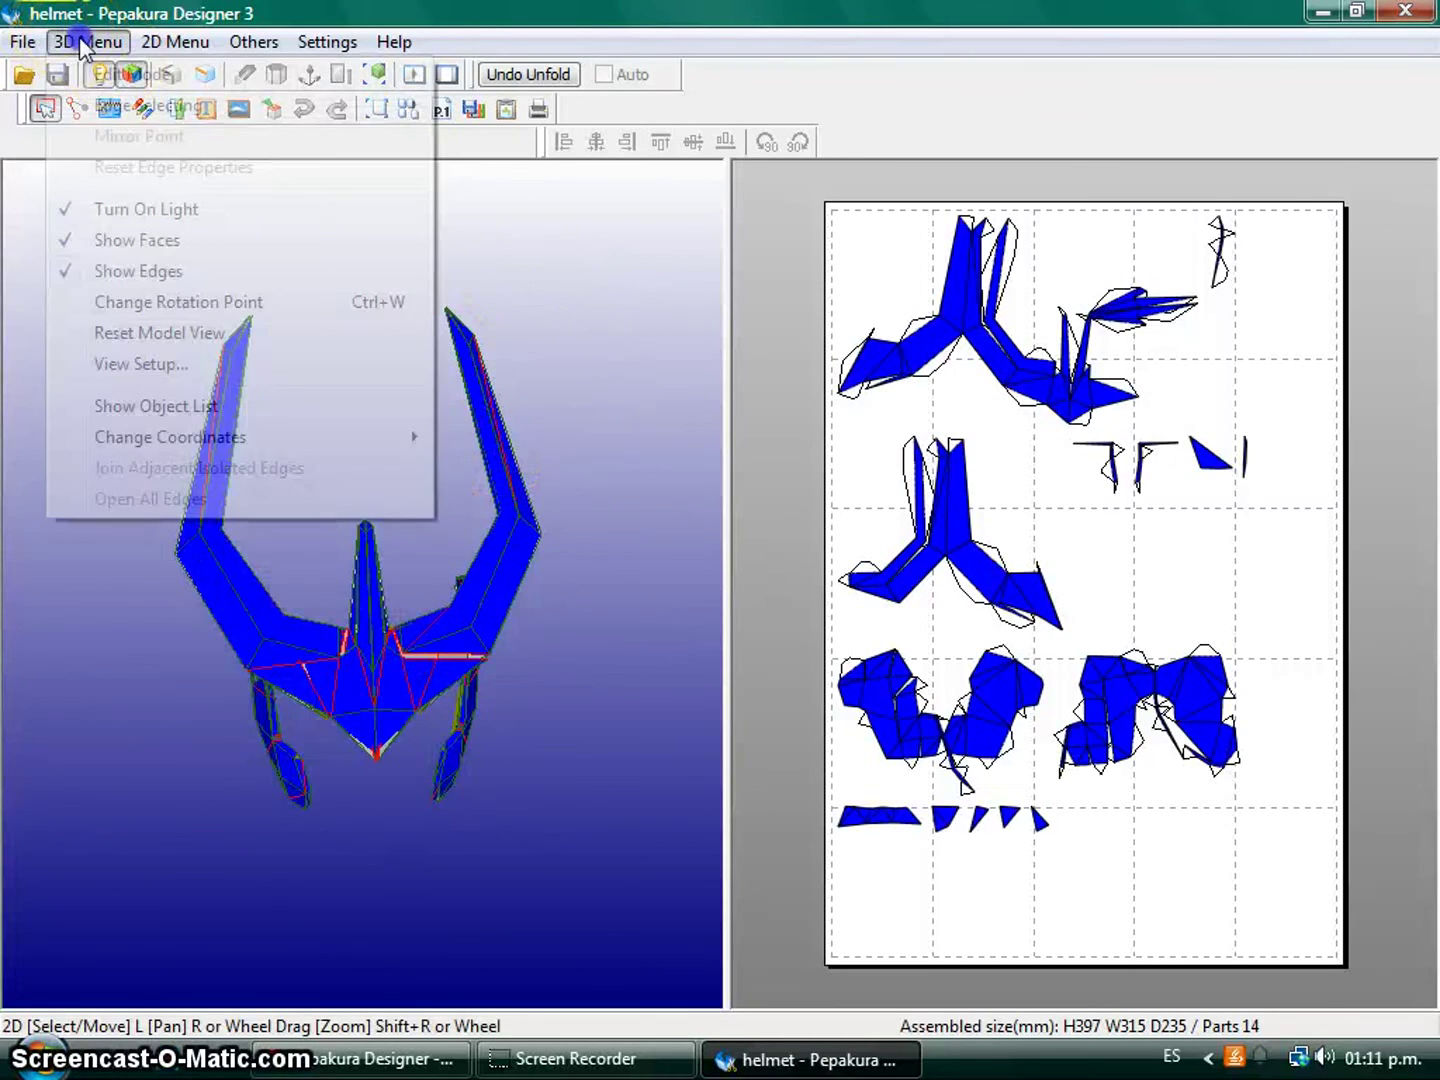
mouse_move(205, 75)
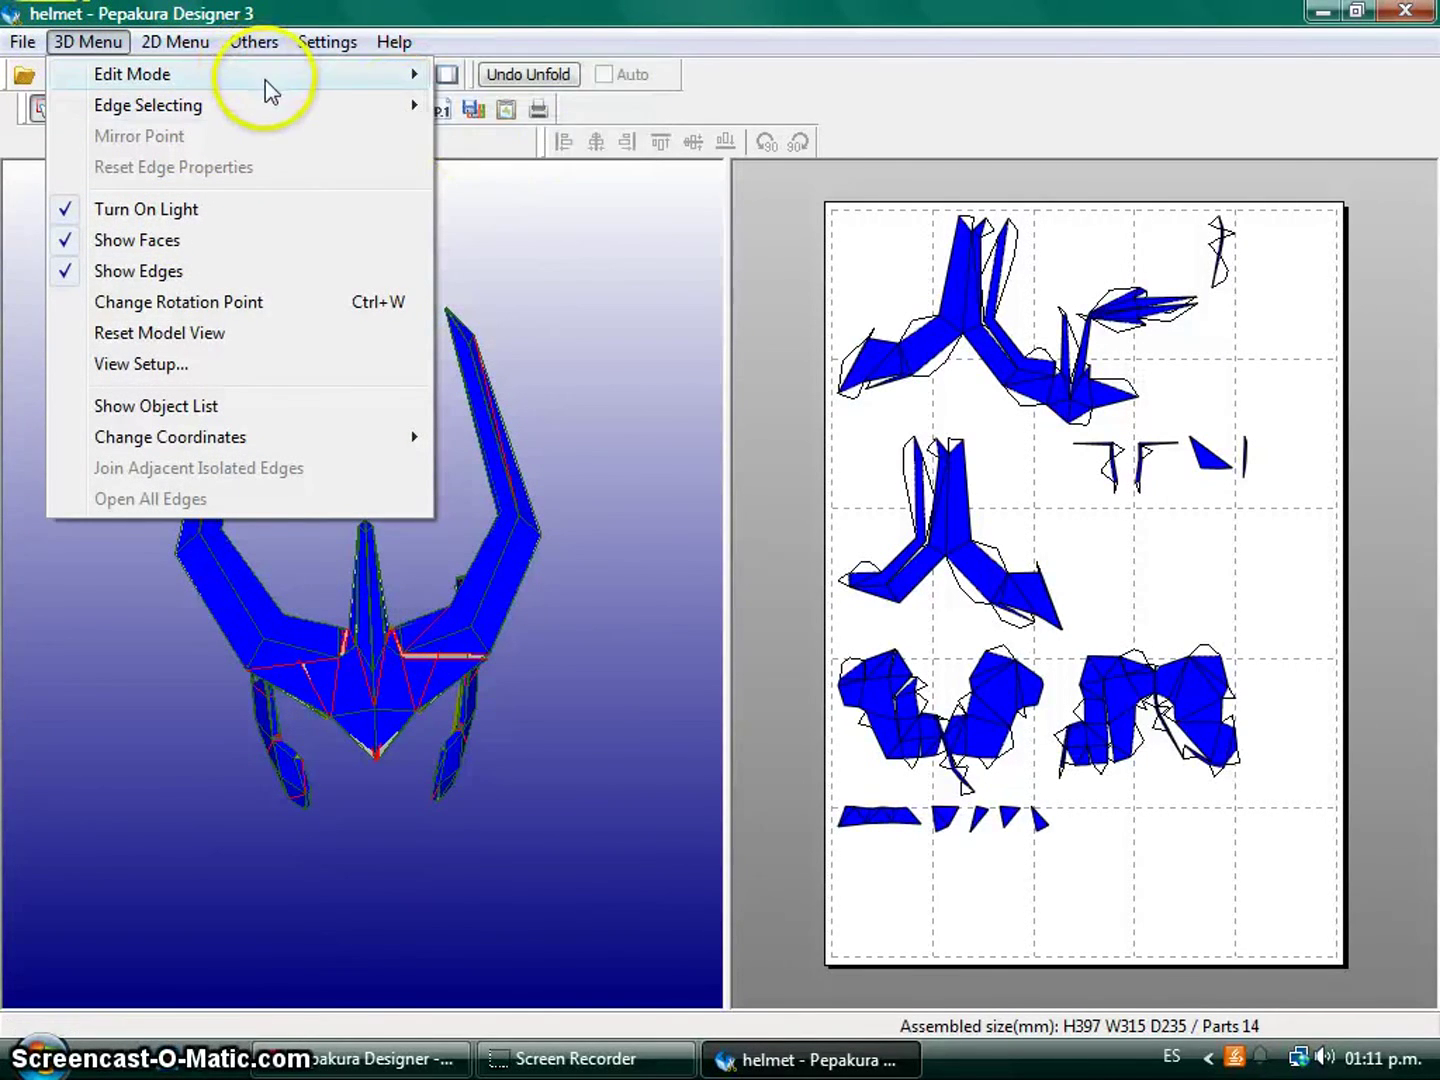
mouse_move(276, 113)
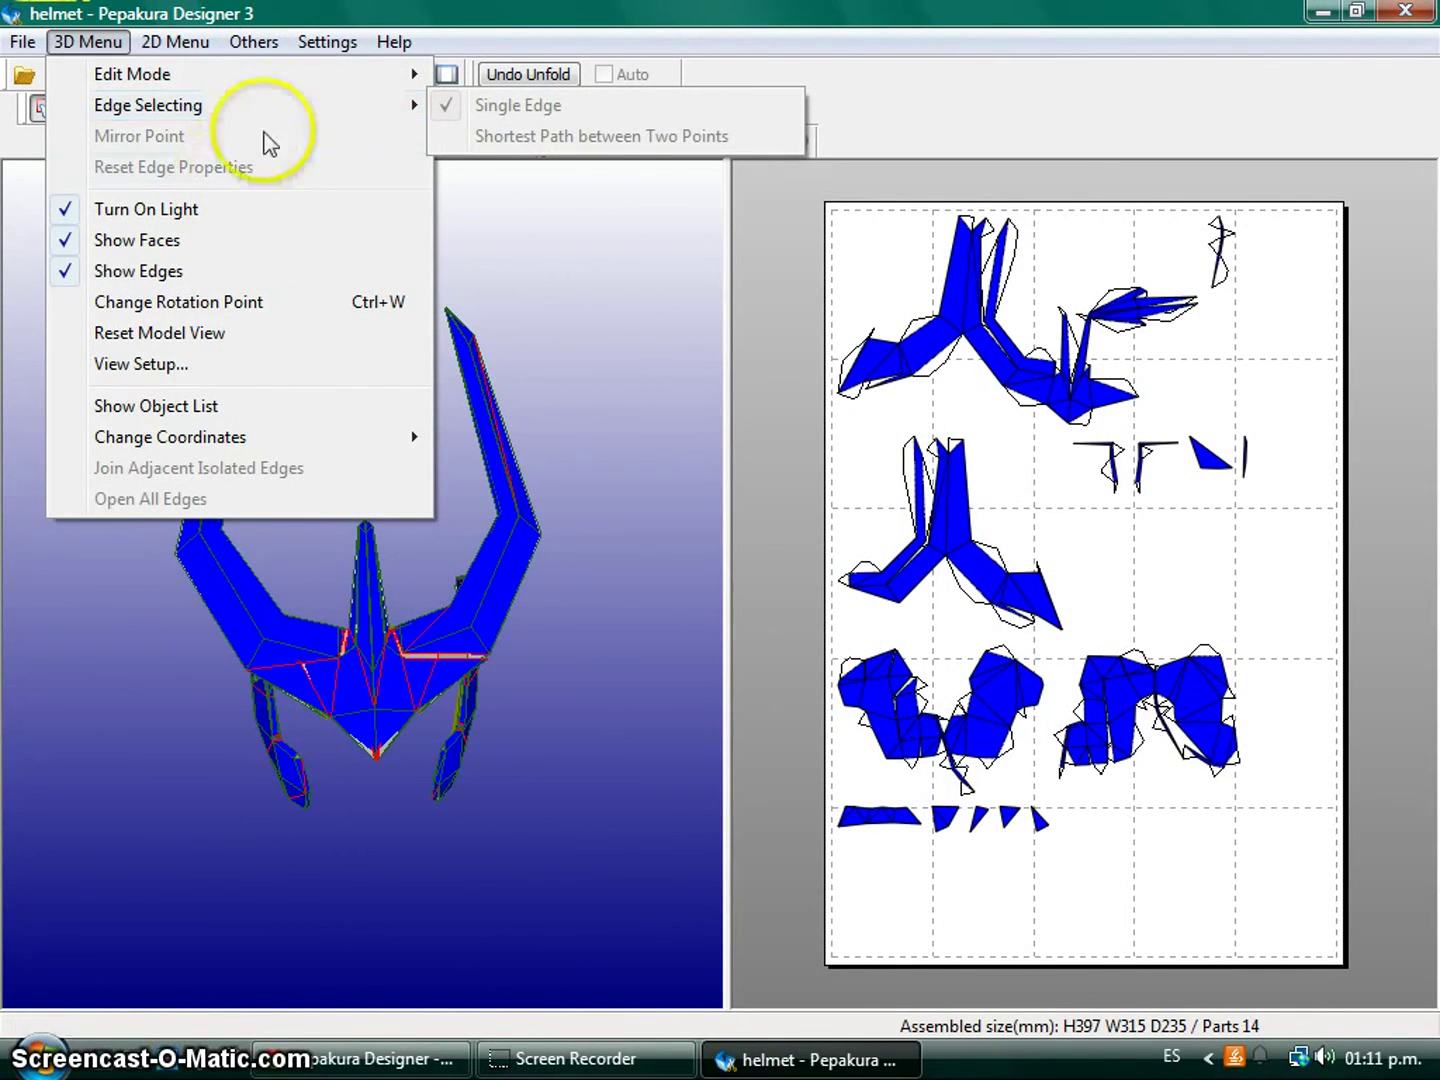
left_click(153, 210)
left_click_drag(588, 739, 506, 648)
scroll(500, 700, "up", 3)
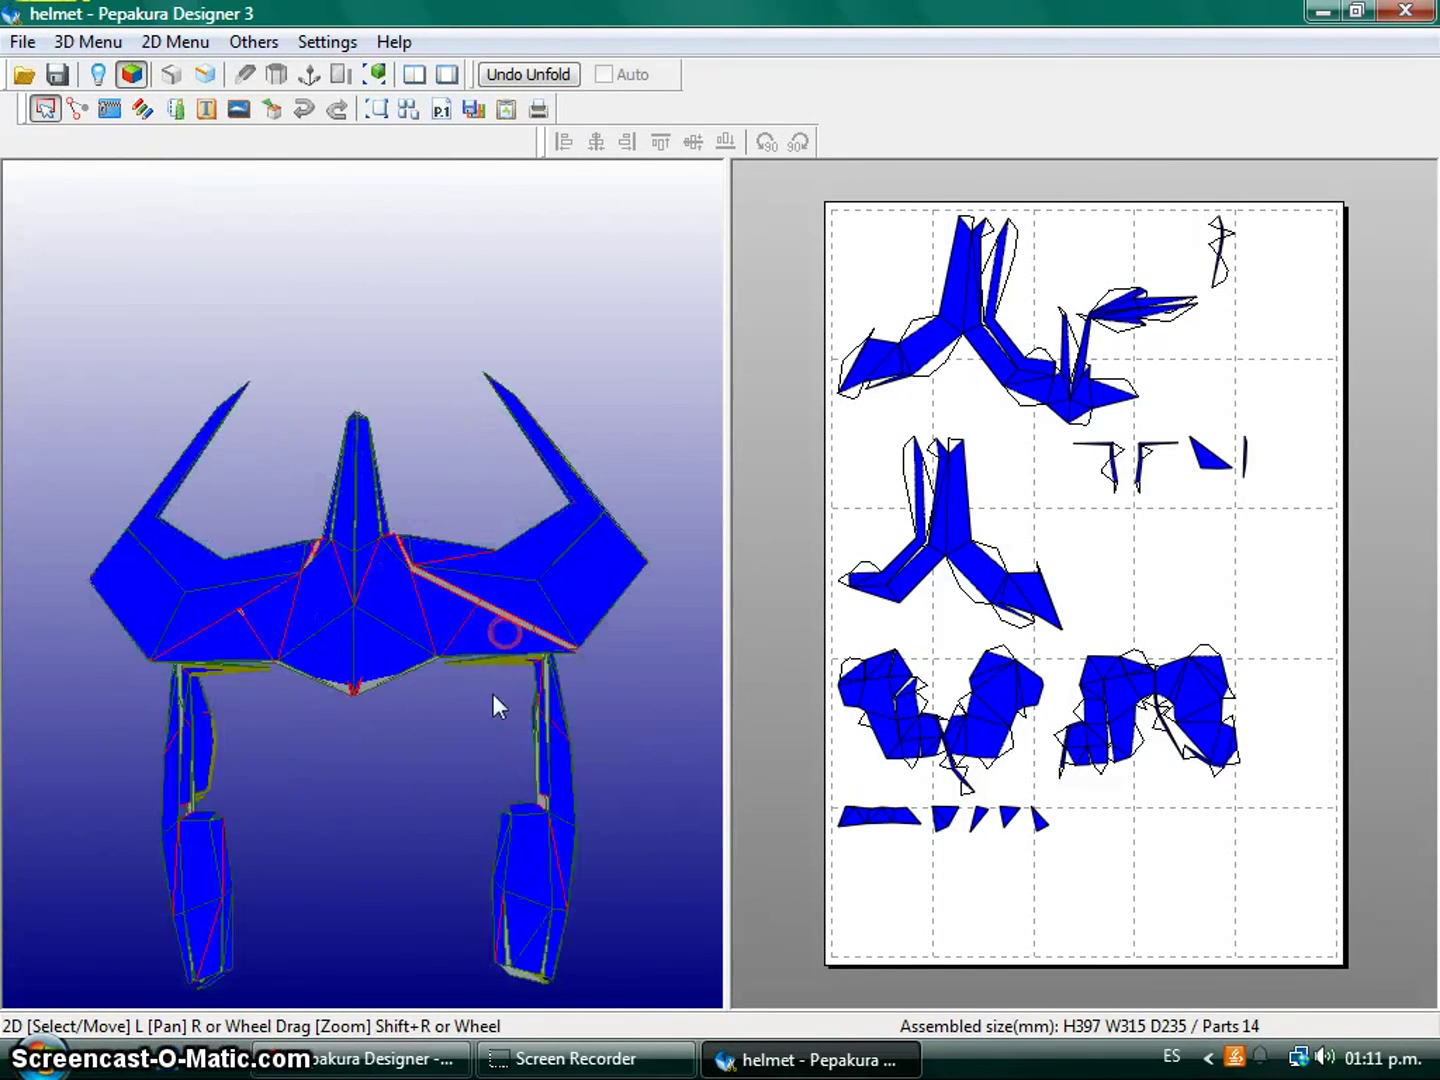
scroll(499, 705, "down", 4)
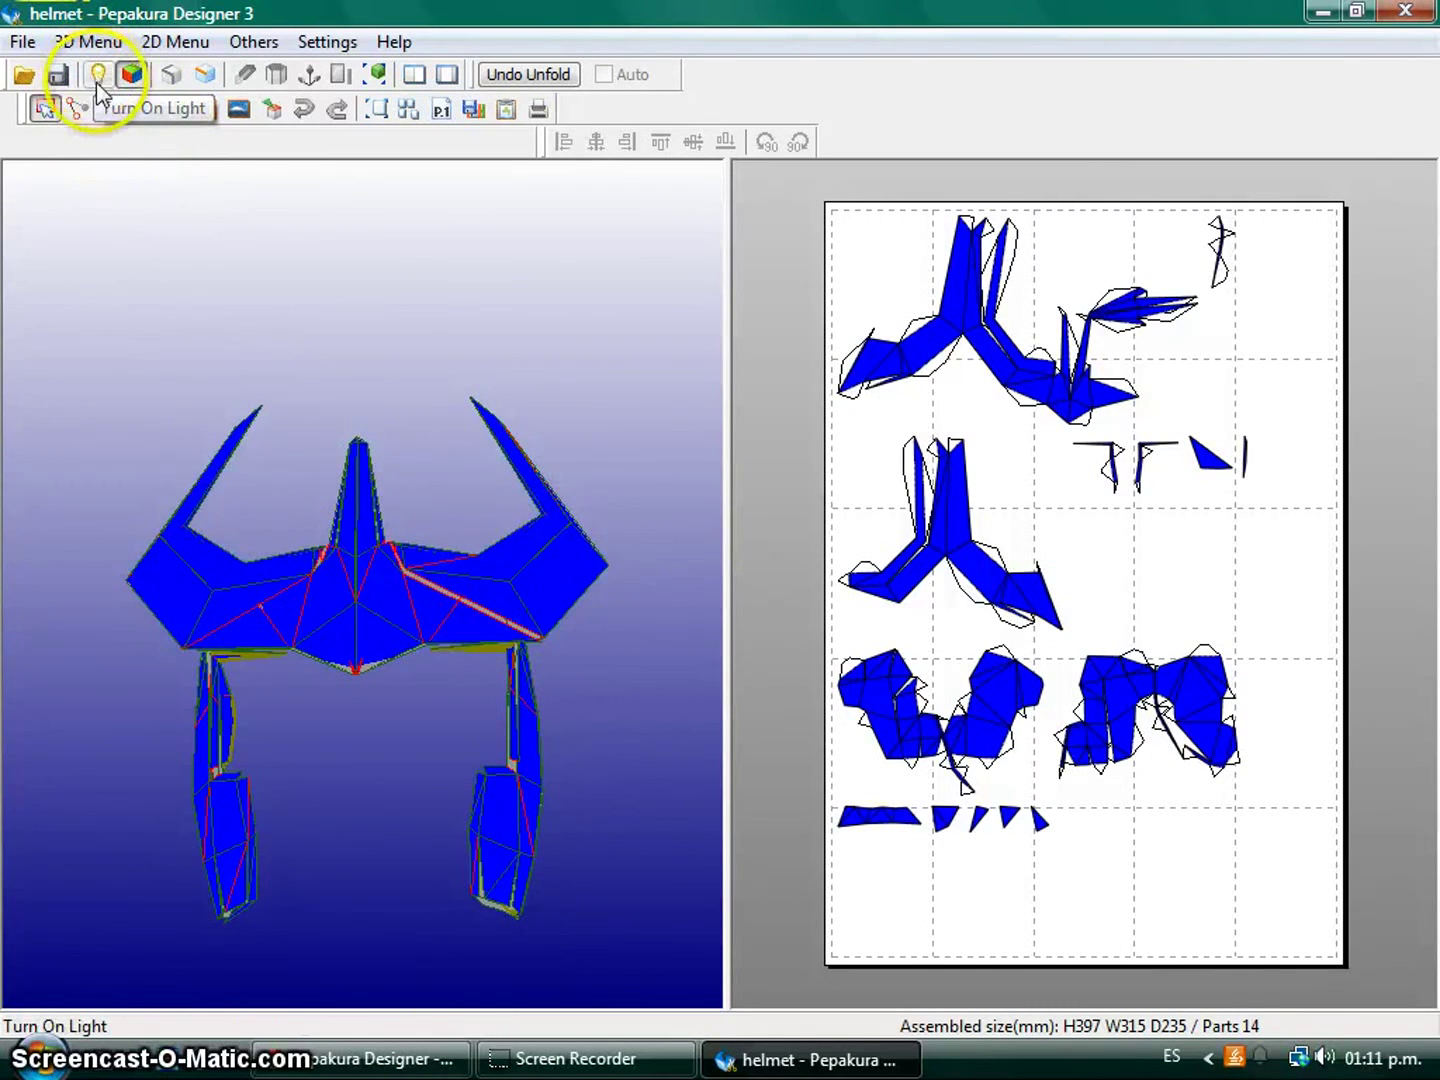
left_click(99, 77)
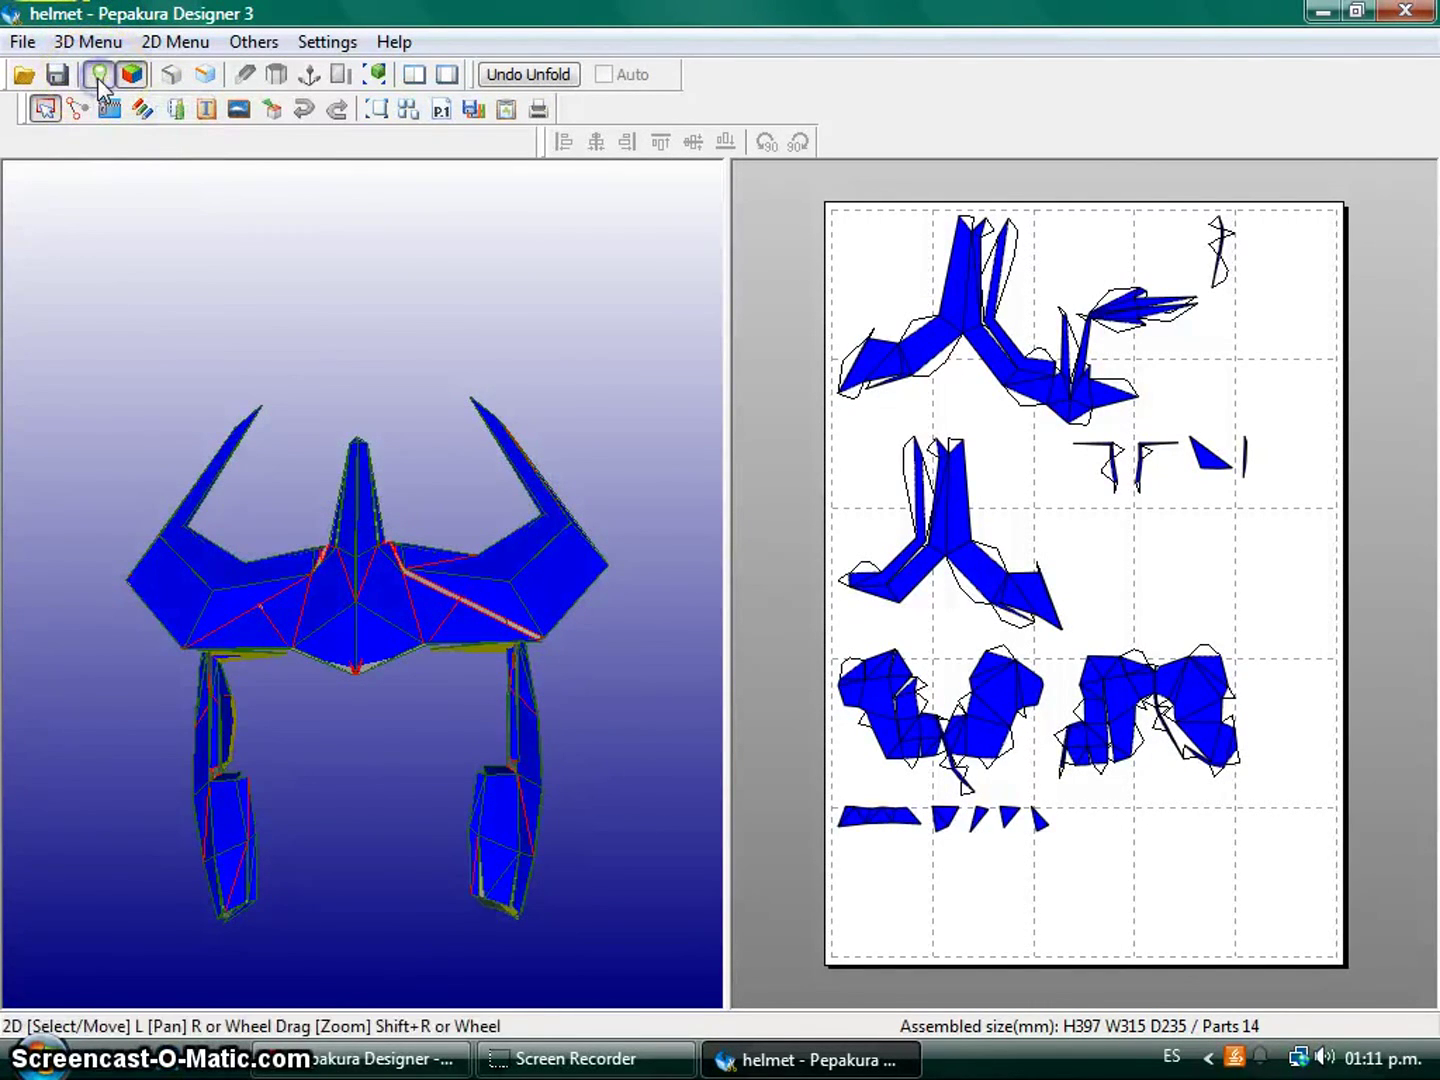
Hide the helmet model's faces to view it as a wireframe, and show the faces again.
left_click(91, 41)
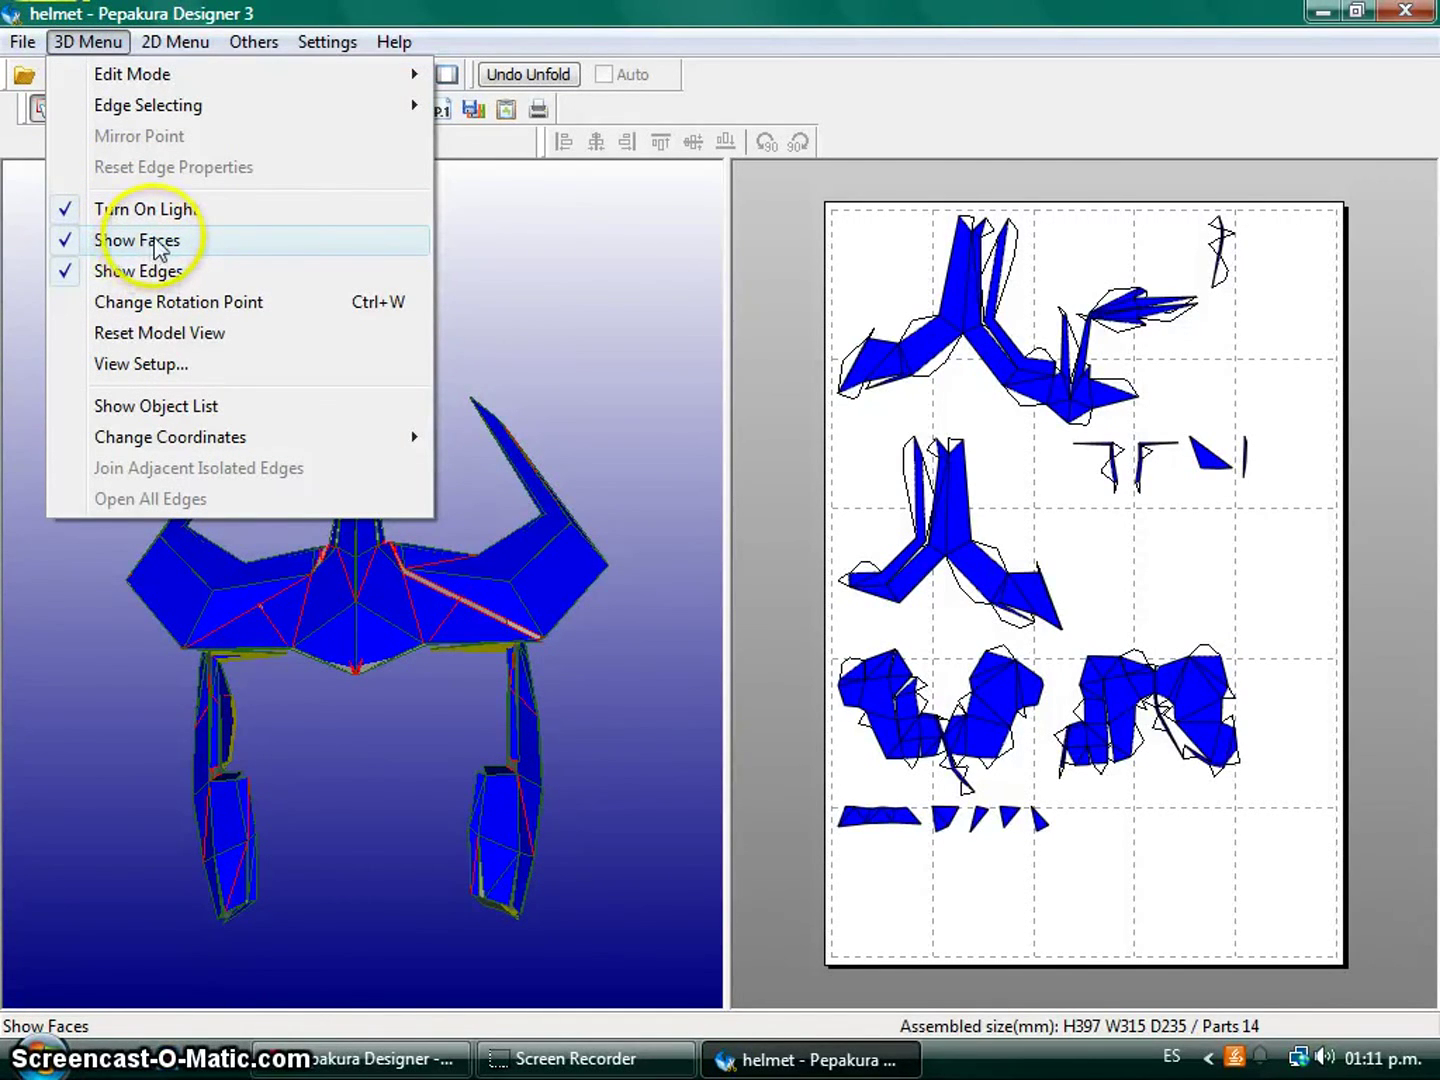
left_click(156, 246)
left_click_drag(518, 771, 567, 788)
left_click(85, 41)
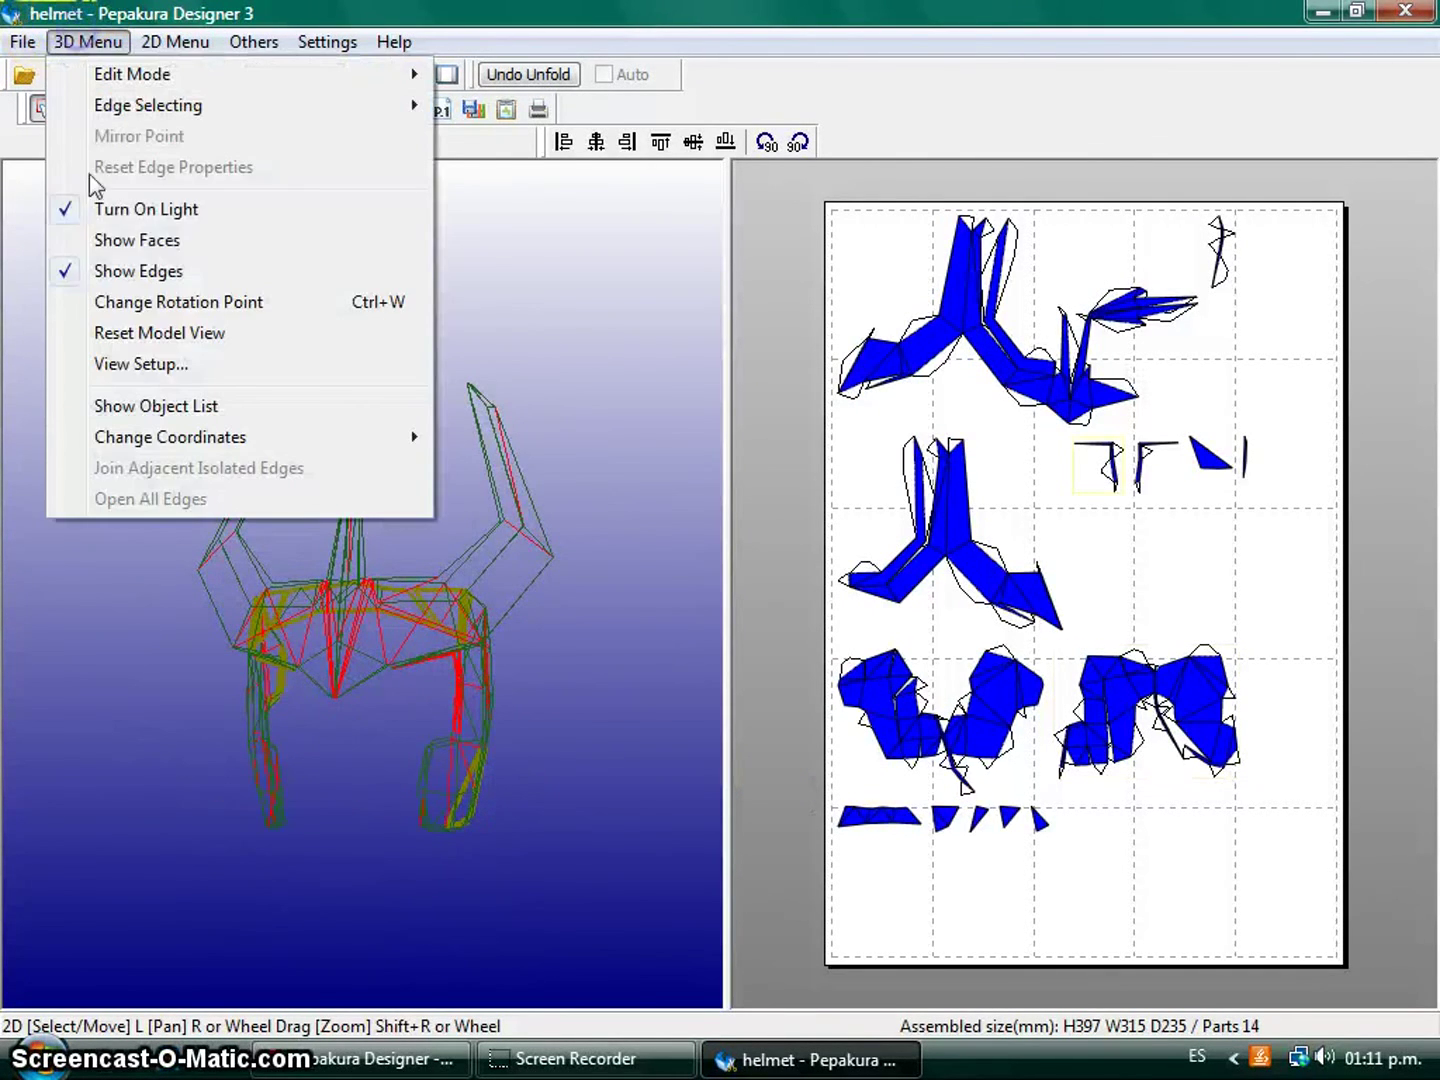
left_click(151, 239)
Hide the helmet model's edges, examine the plain surfaces, and show the edges again.
left_click(88, 42)
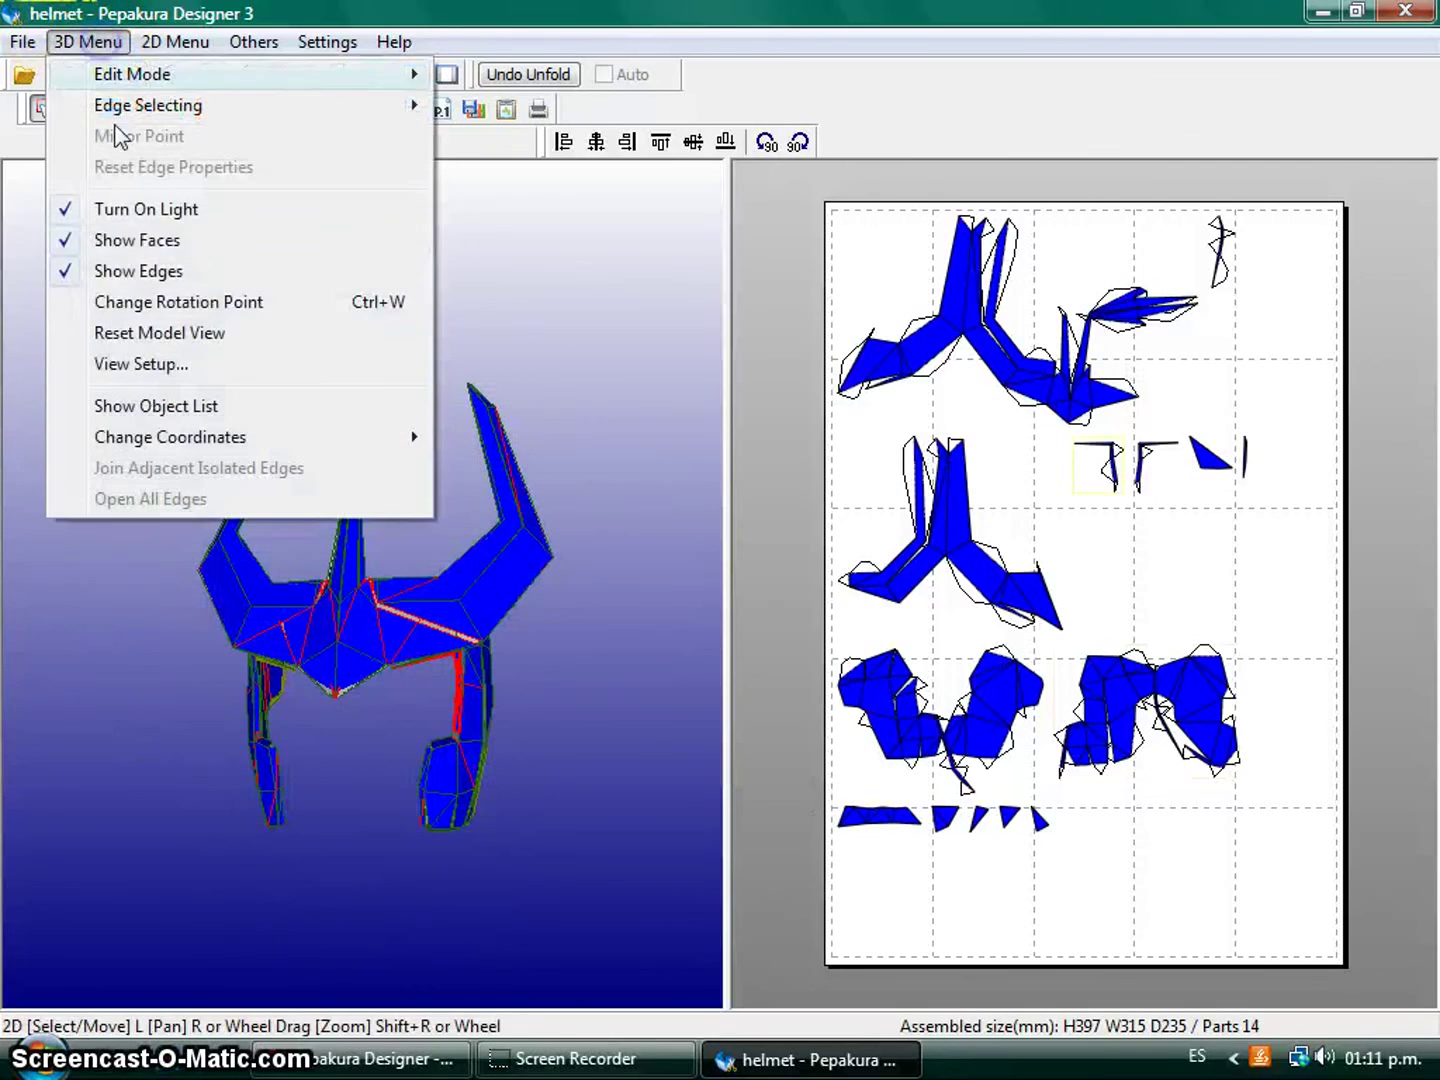
left_click(210, 283)
left_click_drag(604, 805, 508, 817)
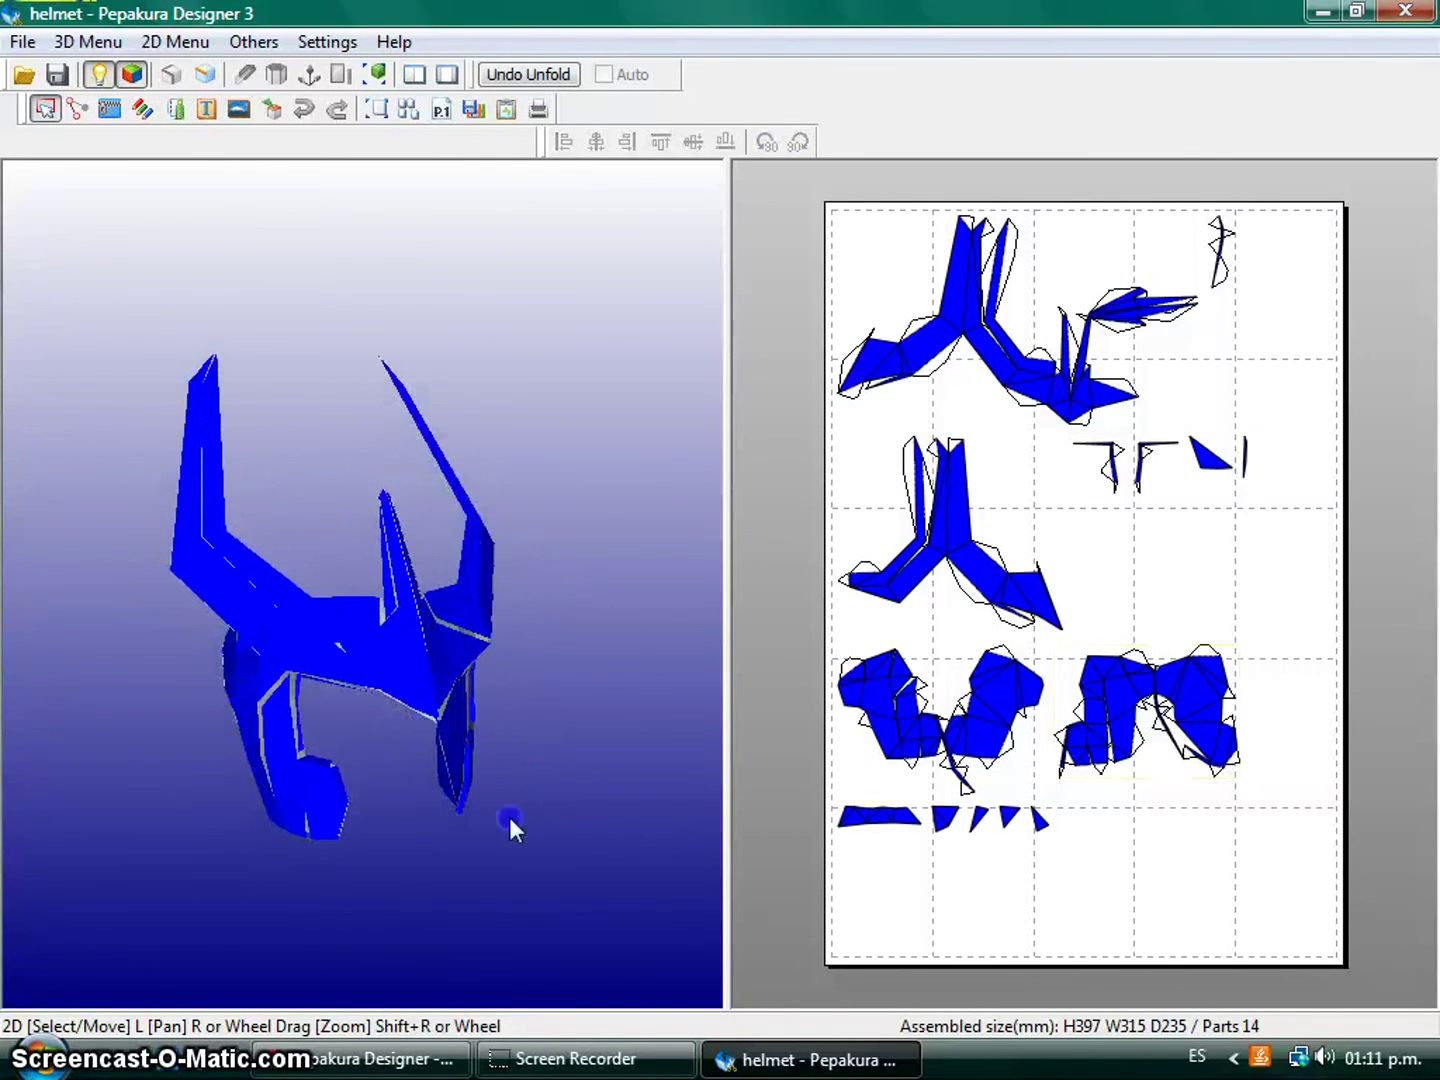
scroll(439, 775, "up", 2)
scroll(445, 775, "up", 2)
scroll(517, 720, "down", 3)
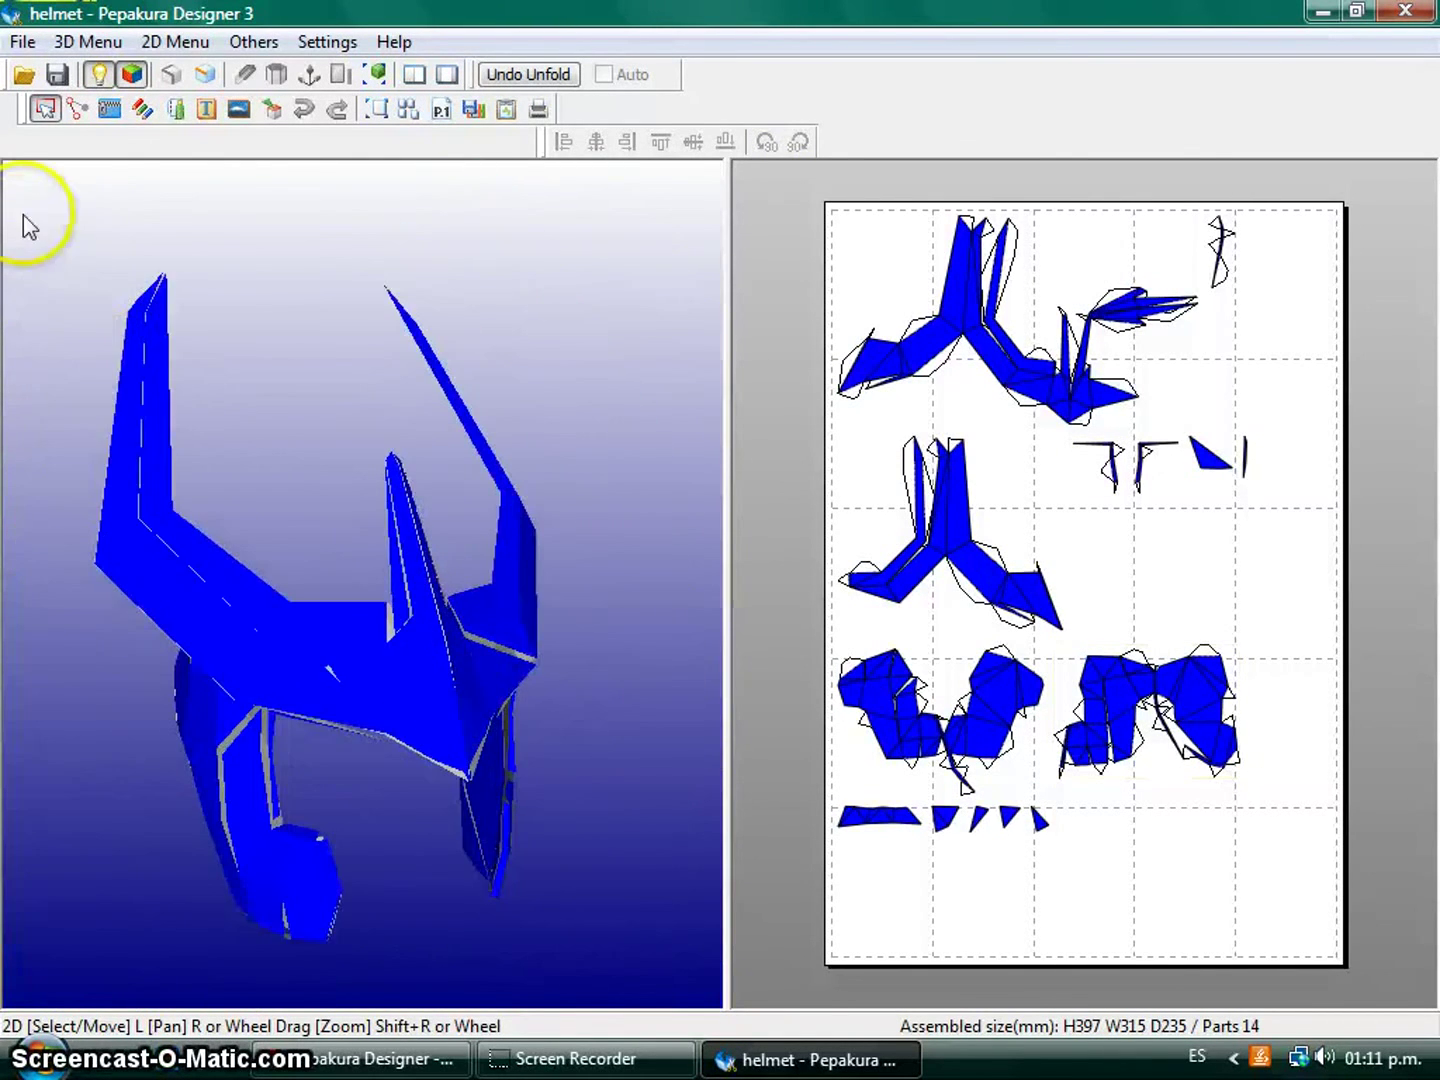
left_click(88, 40)
left_click(154, 270)
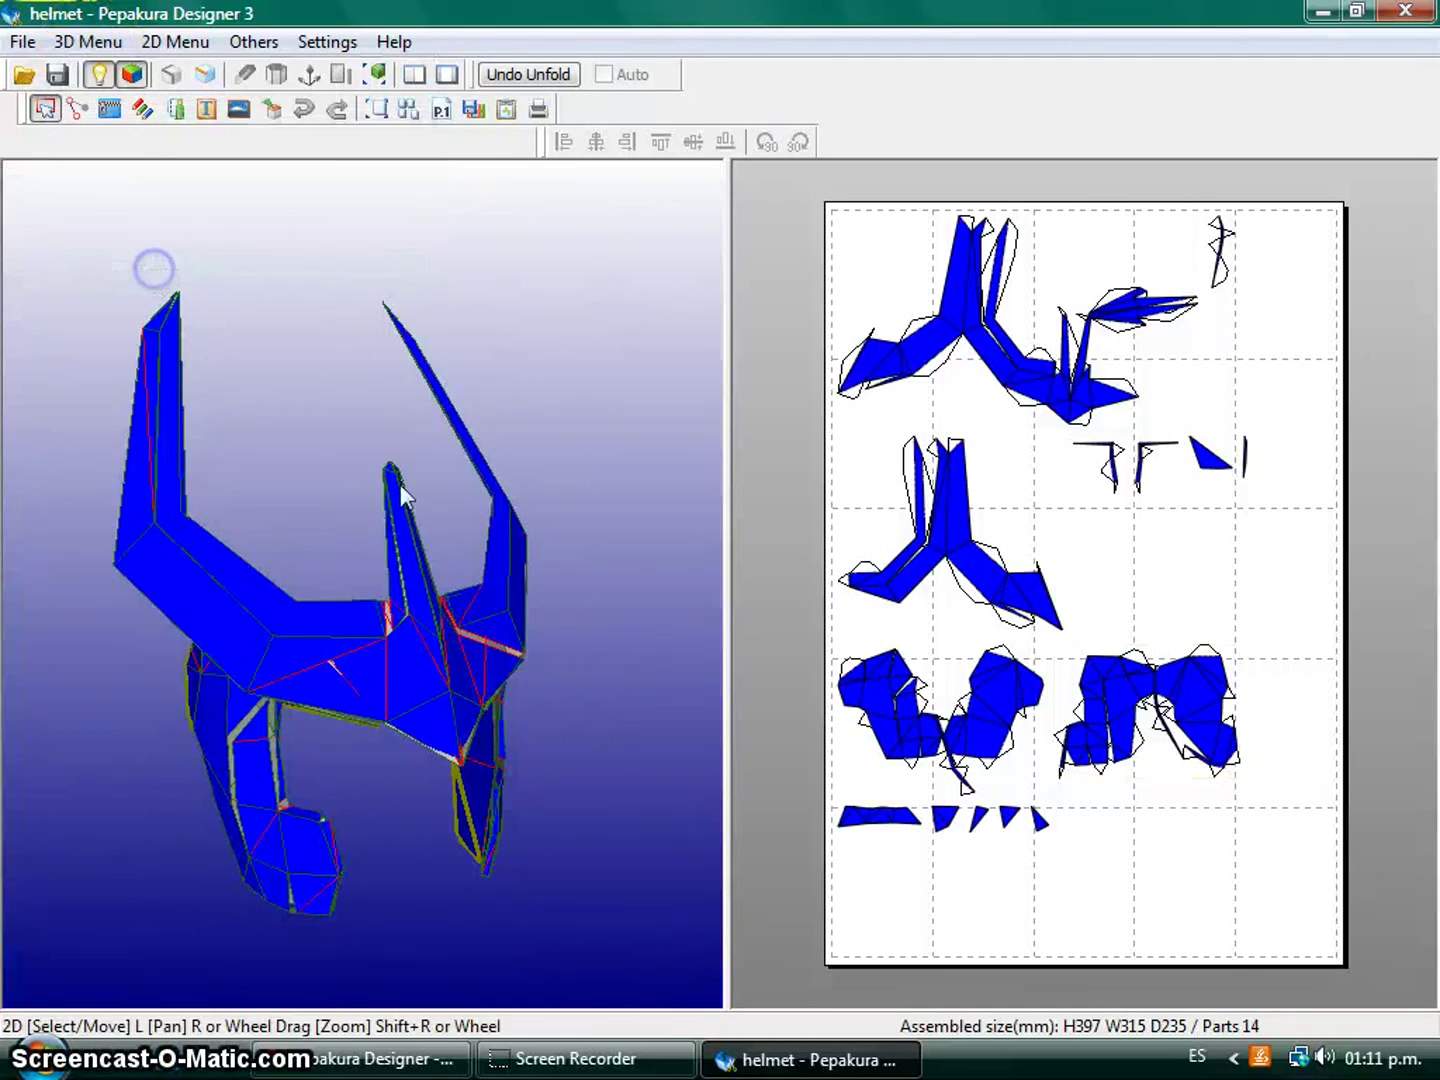
Move the large horn part in the first row of the 2D pattern slightly up the page.
left_click_drag(595, 582, 522, 625)
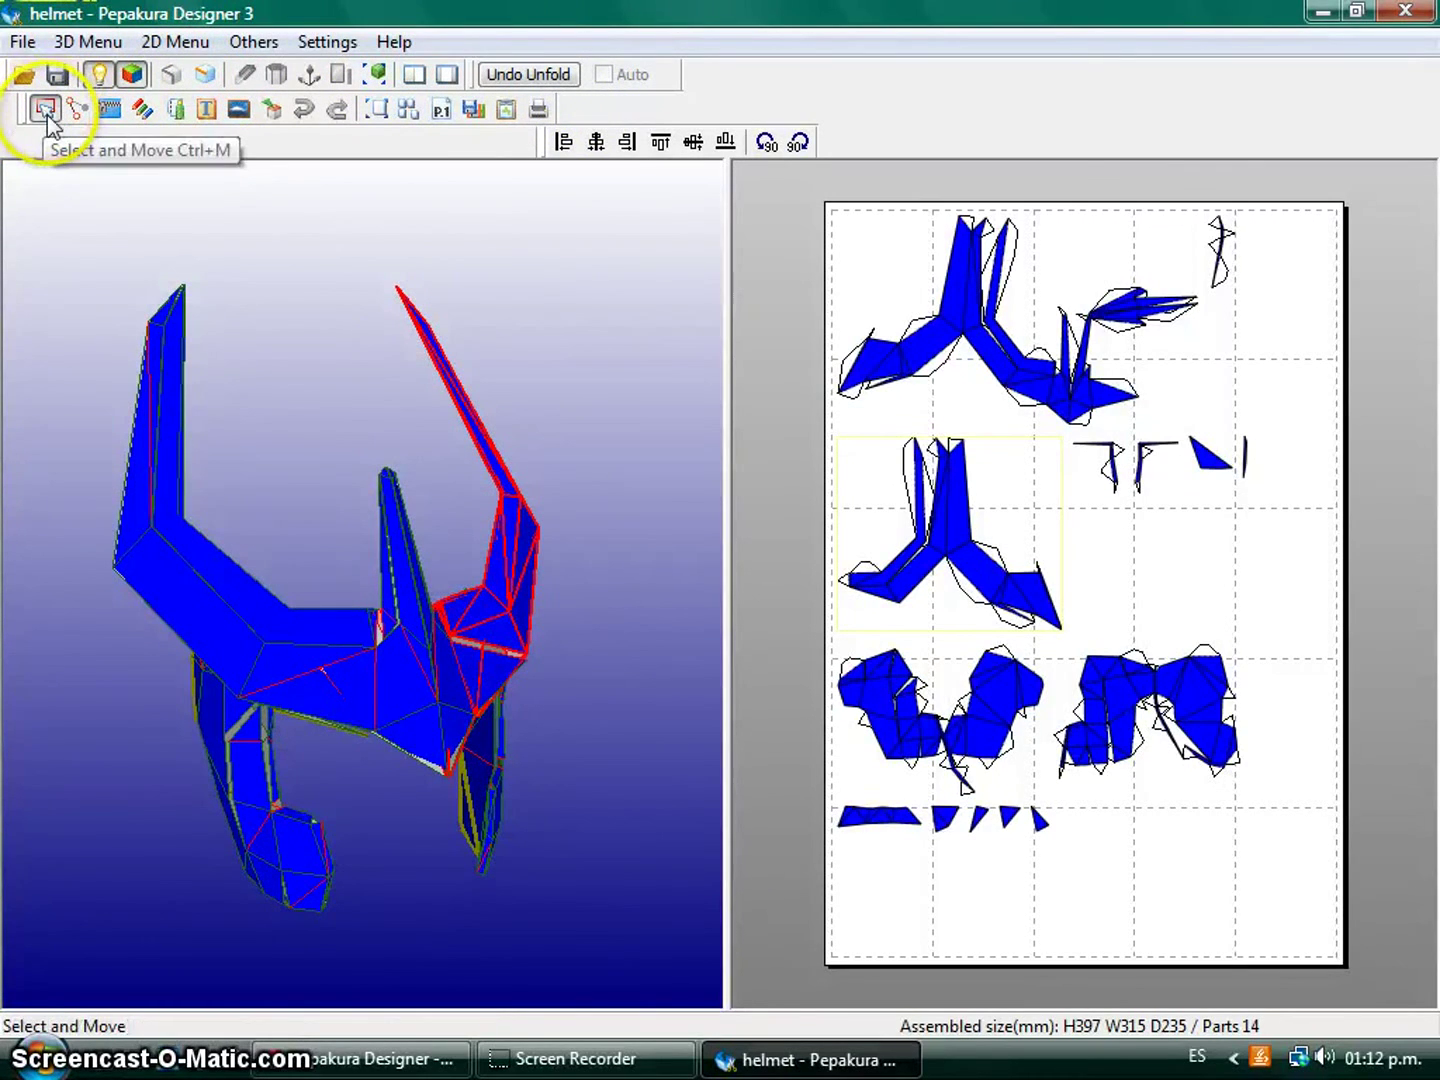
left_click_drag(964, 347, 914, 296)
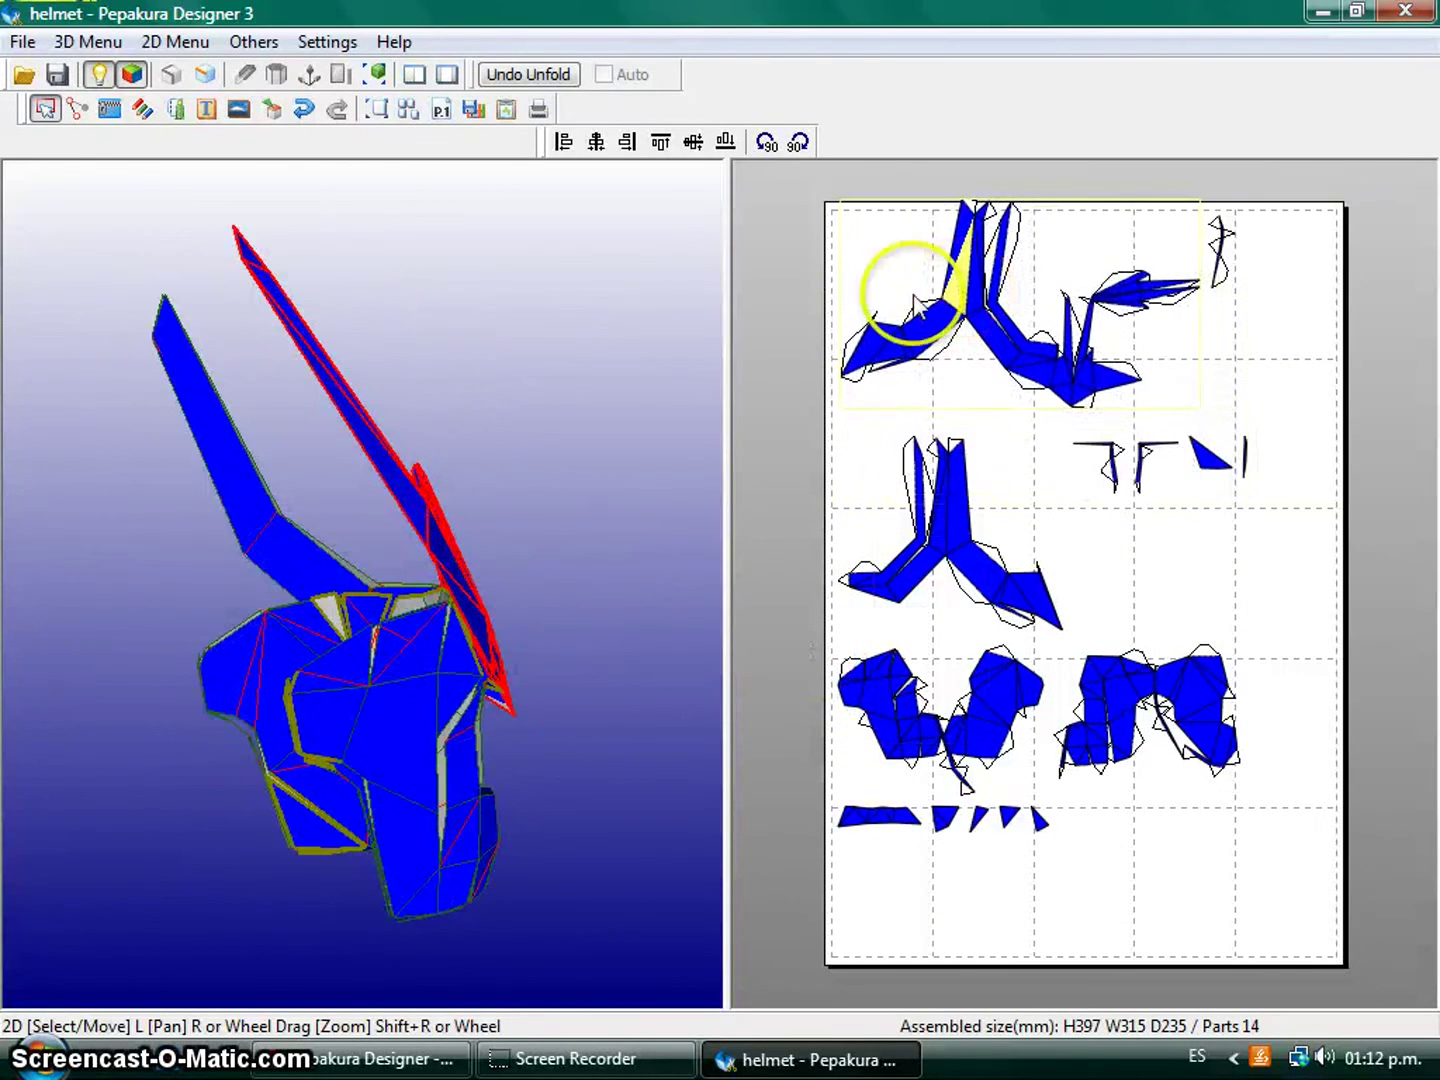
Rotate the large horn part in the first row of the pattern slightly counterclockwise with the Rotate tool.
left_click(79, 110)
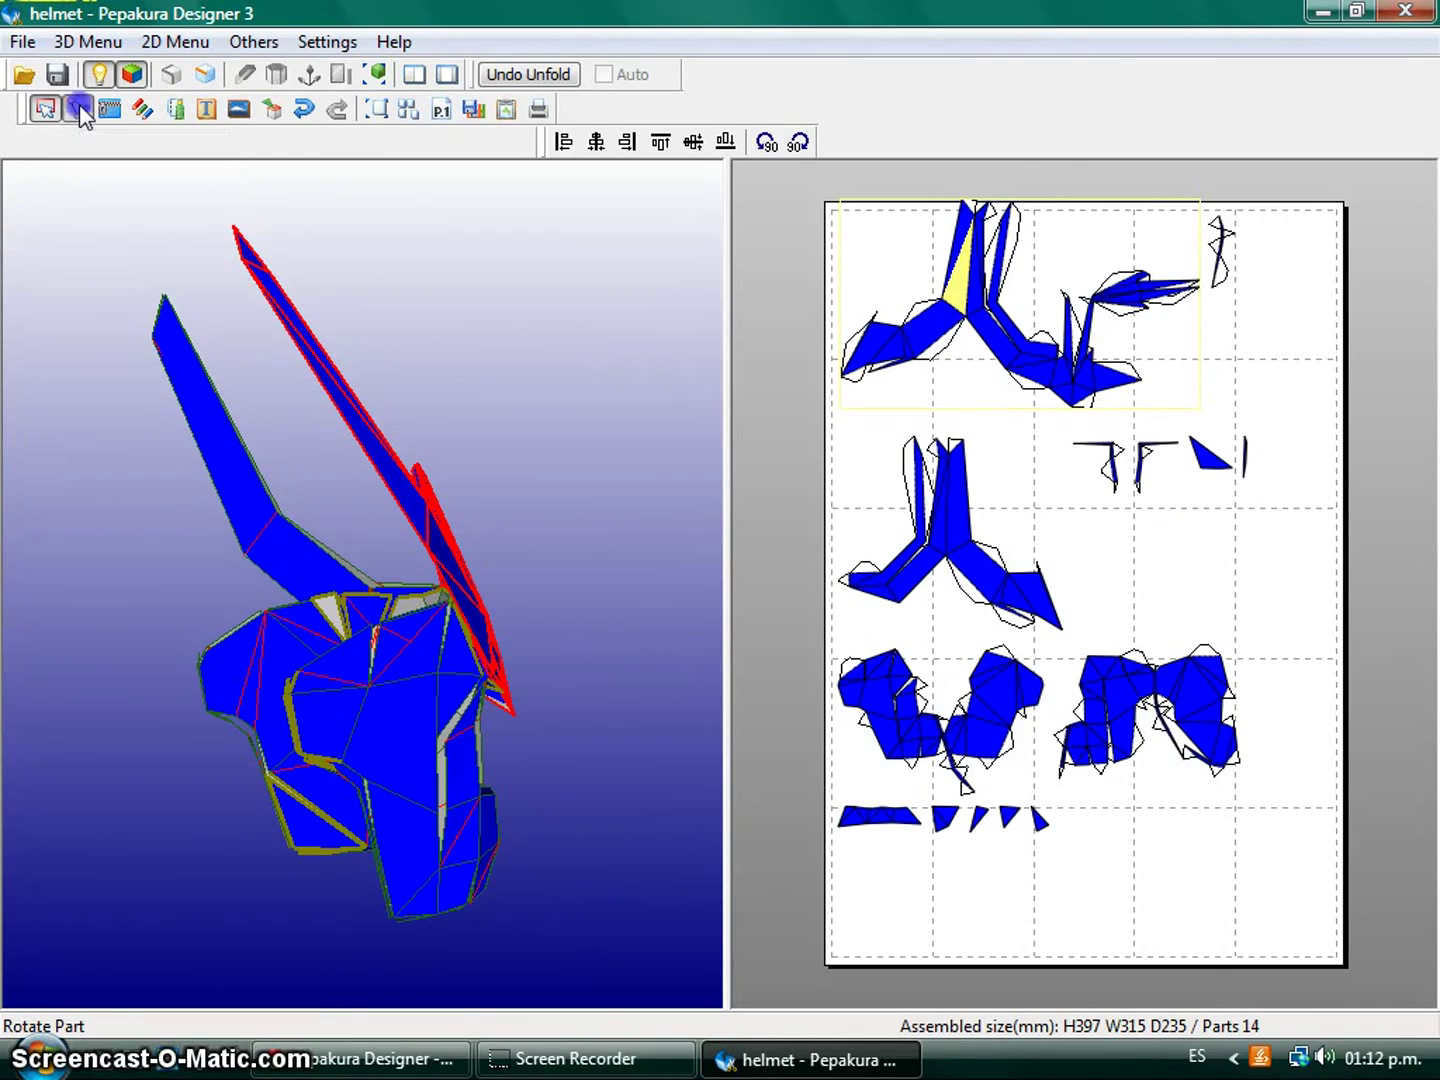
mouse_move(980, 415)
left_mouse_down()
mouse_move(919, 364)
mouse_move(867, 376)
mouse_move(966, 385)
left_mouse_up()
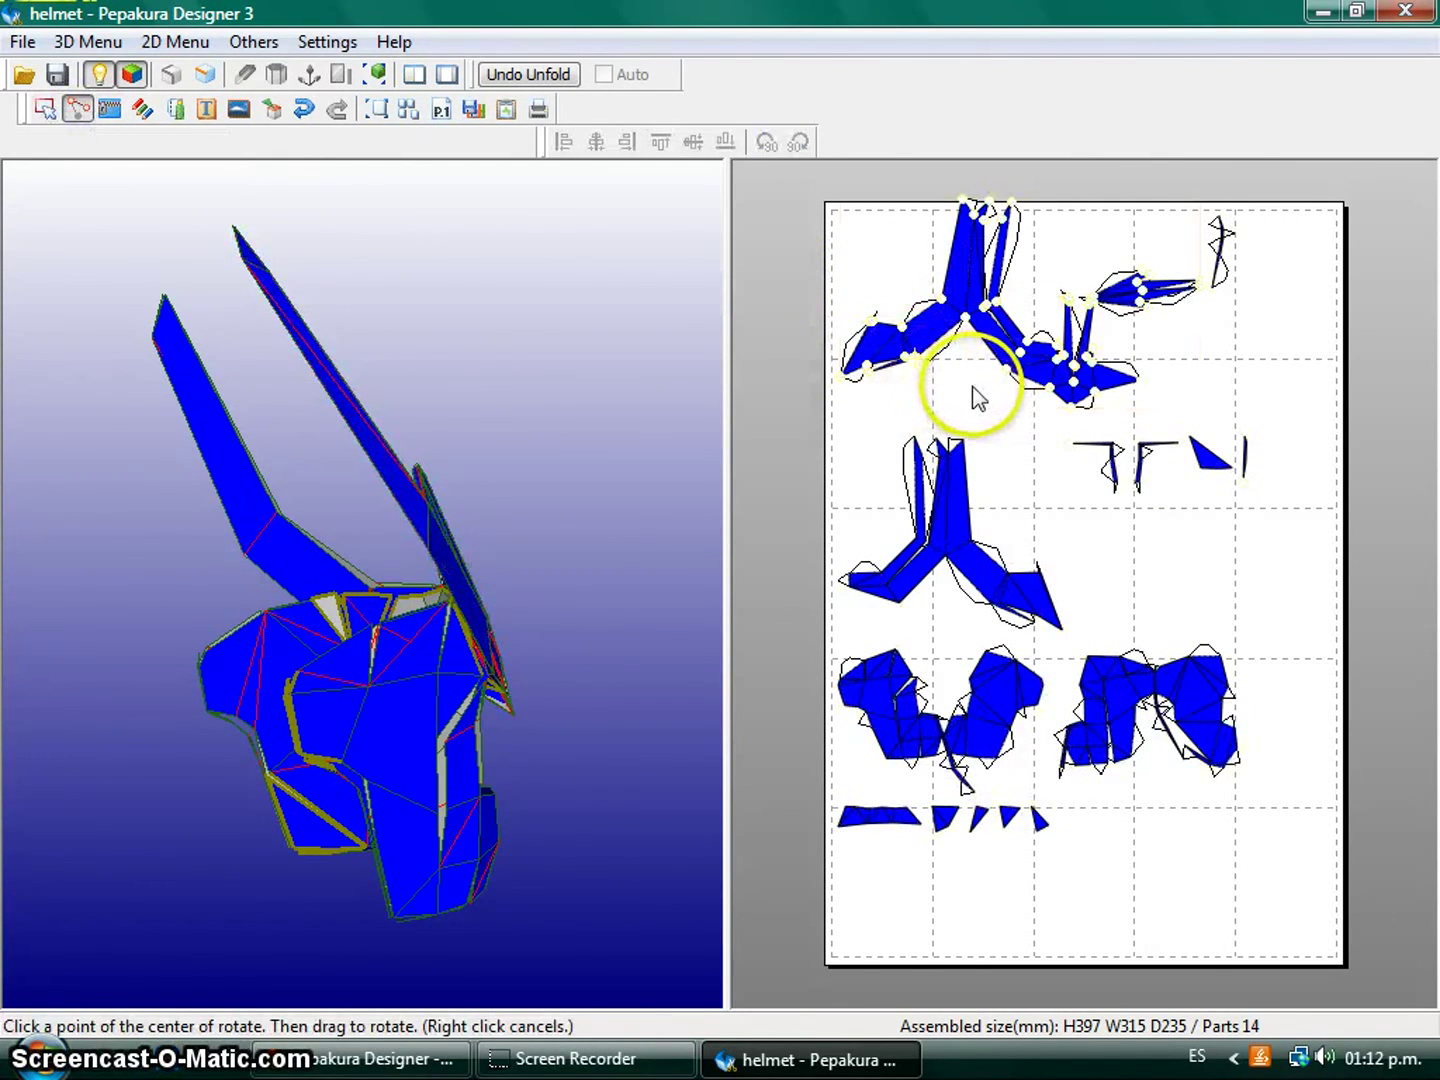
scroll(974, 388, "down", 4)
scroll(975, 388, "up", 7)
left_click(940, 334)
middle_click_drag(941, 335, 1097, 797)
scroll(1021, 678, "up", 1)
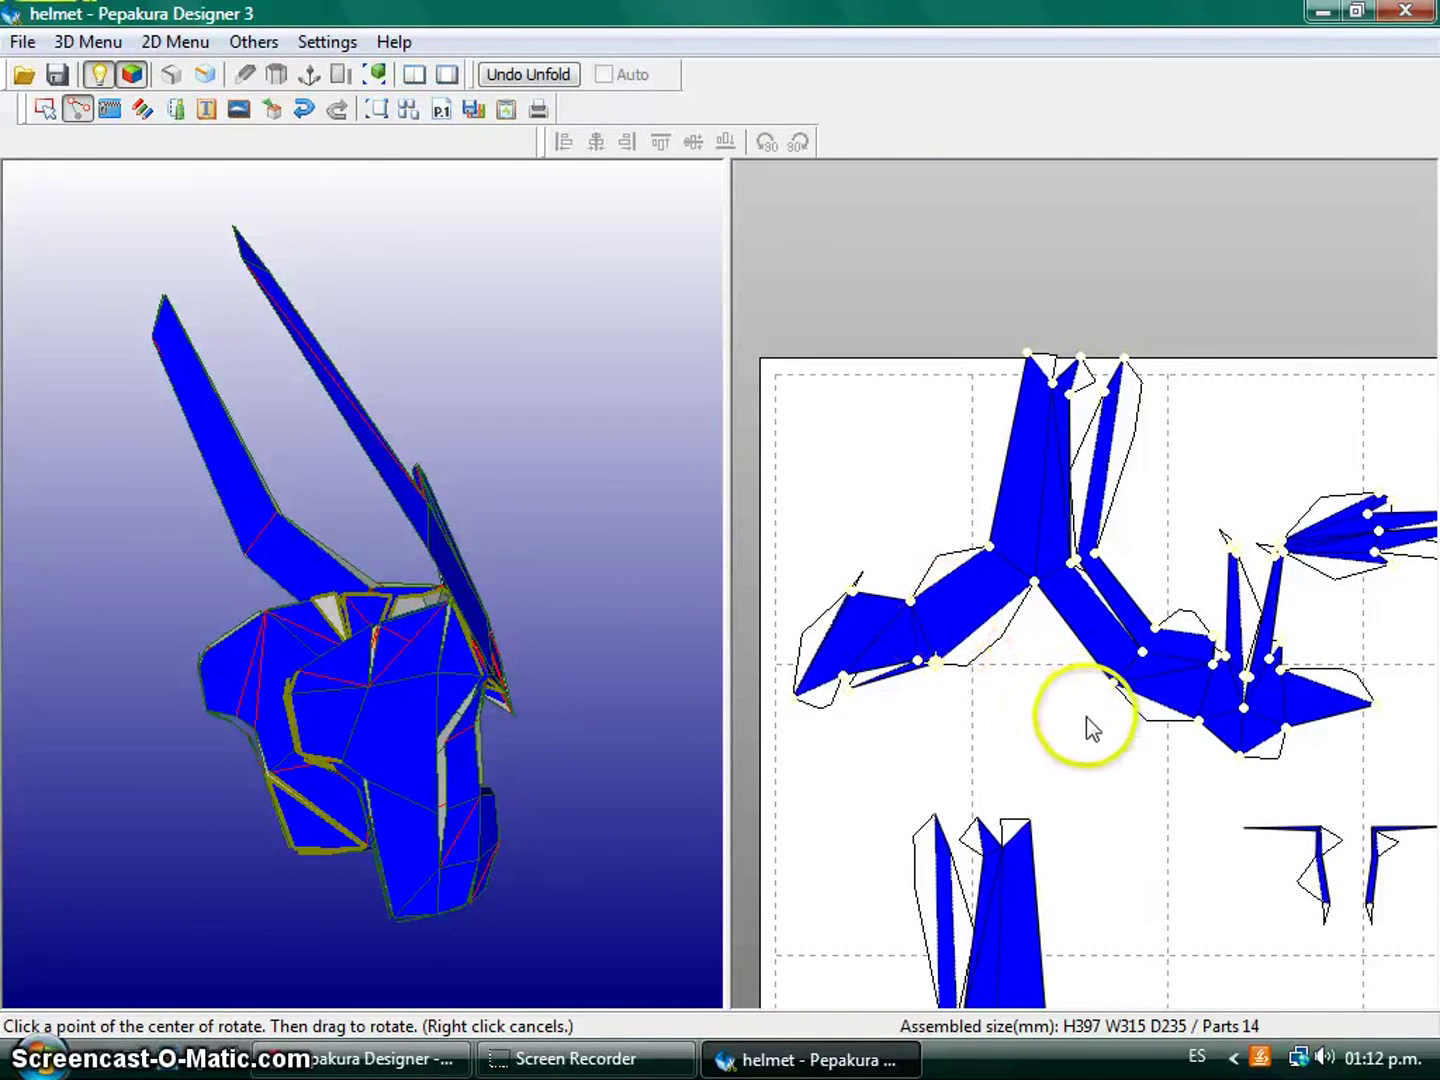
left_click_drag(1081, 718, 1213, 678)
scroll(1218, 679, "up", 3)
scroll(1222, 683, "down", 6)
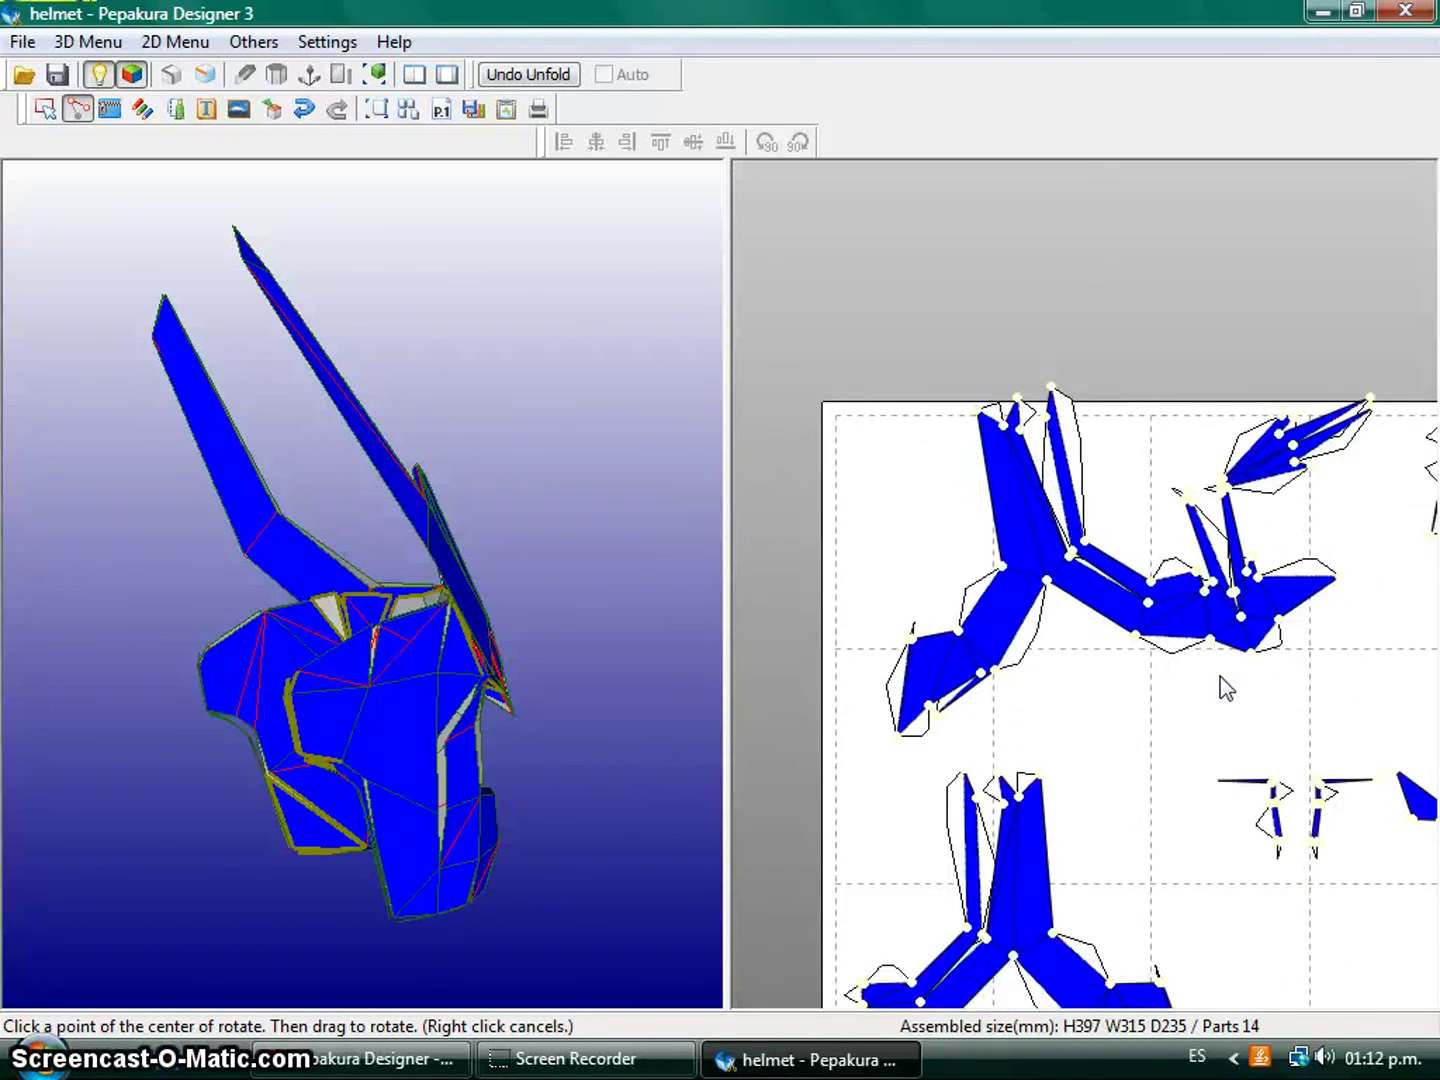
right_click_drag(1226, 688, 1038, 476)
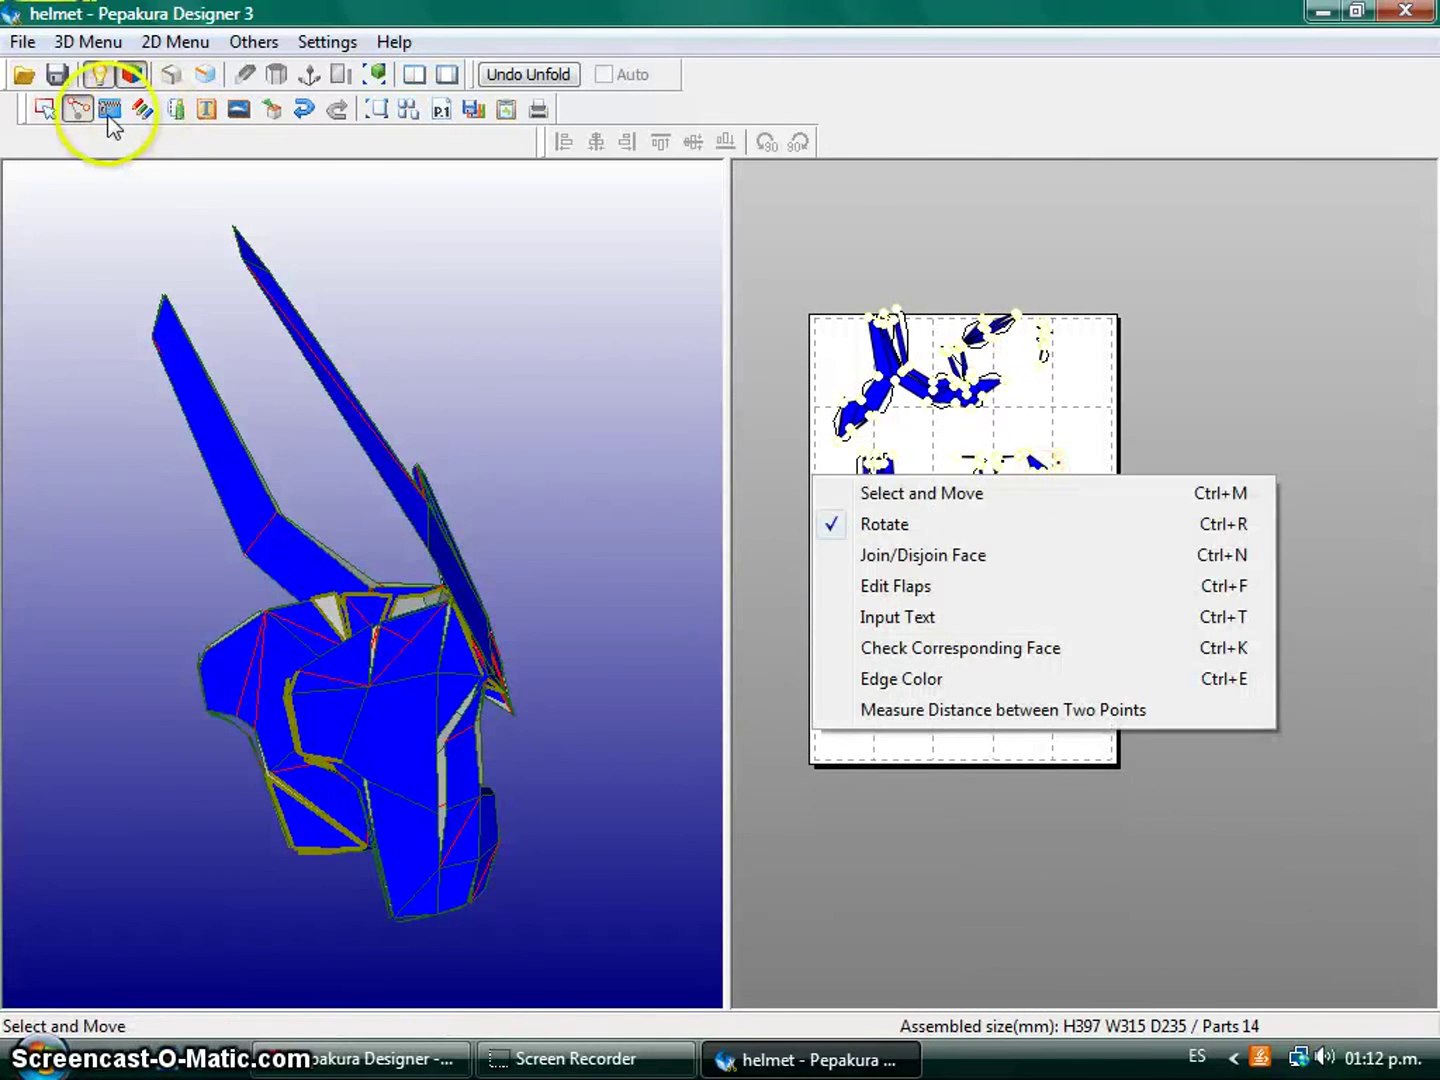
Disjoin the lower arm of the large horn part at its short fold edge and rejoin it using Divide/Connect Faces.
left_click(110, 110)
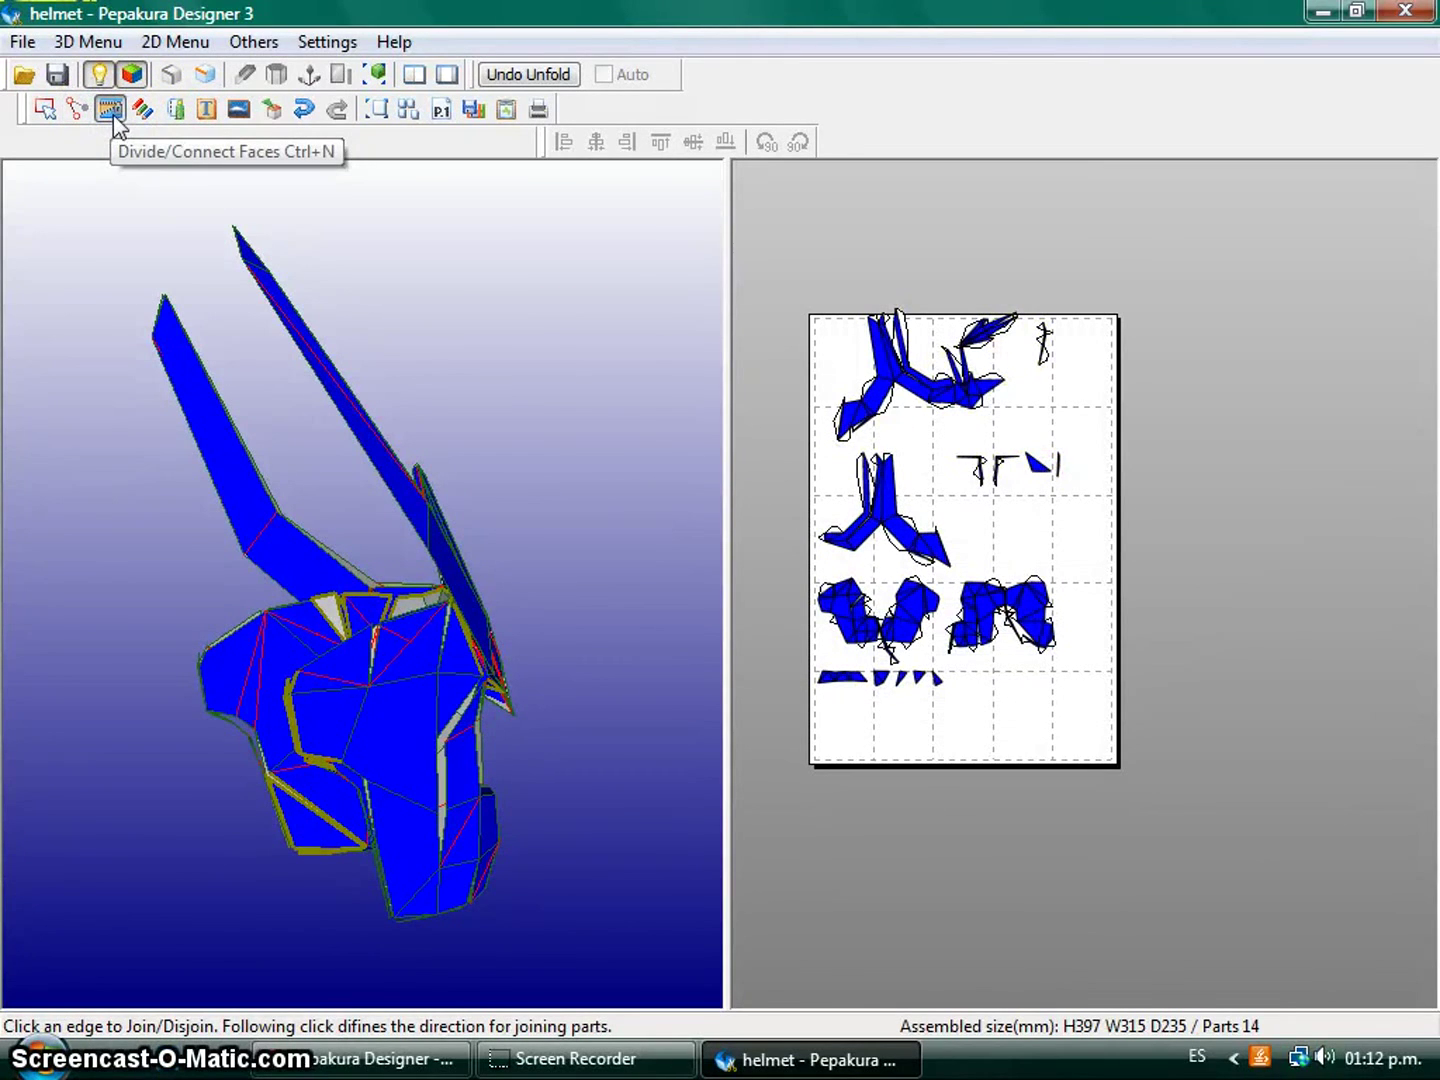
scroll(903, 402, "down", 3)
scroll(910, 411, "up", 3)
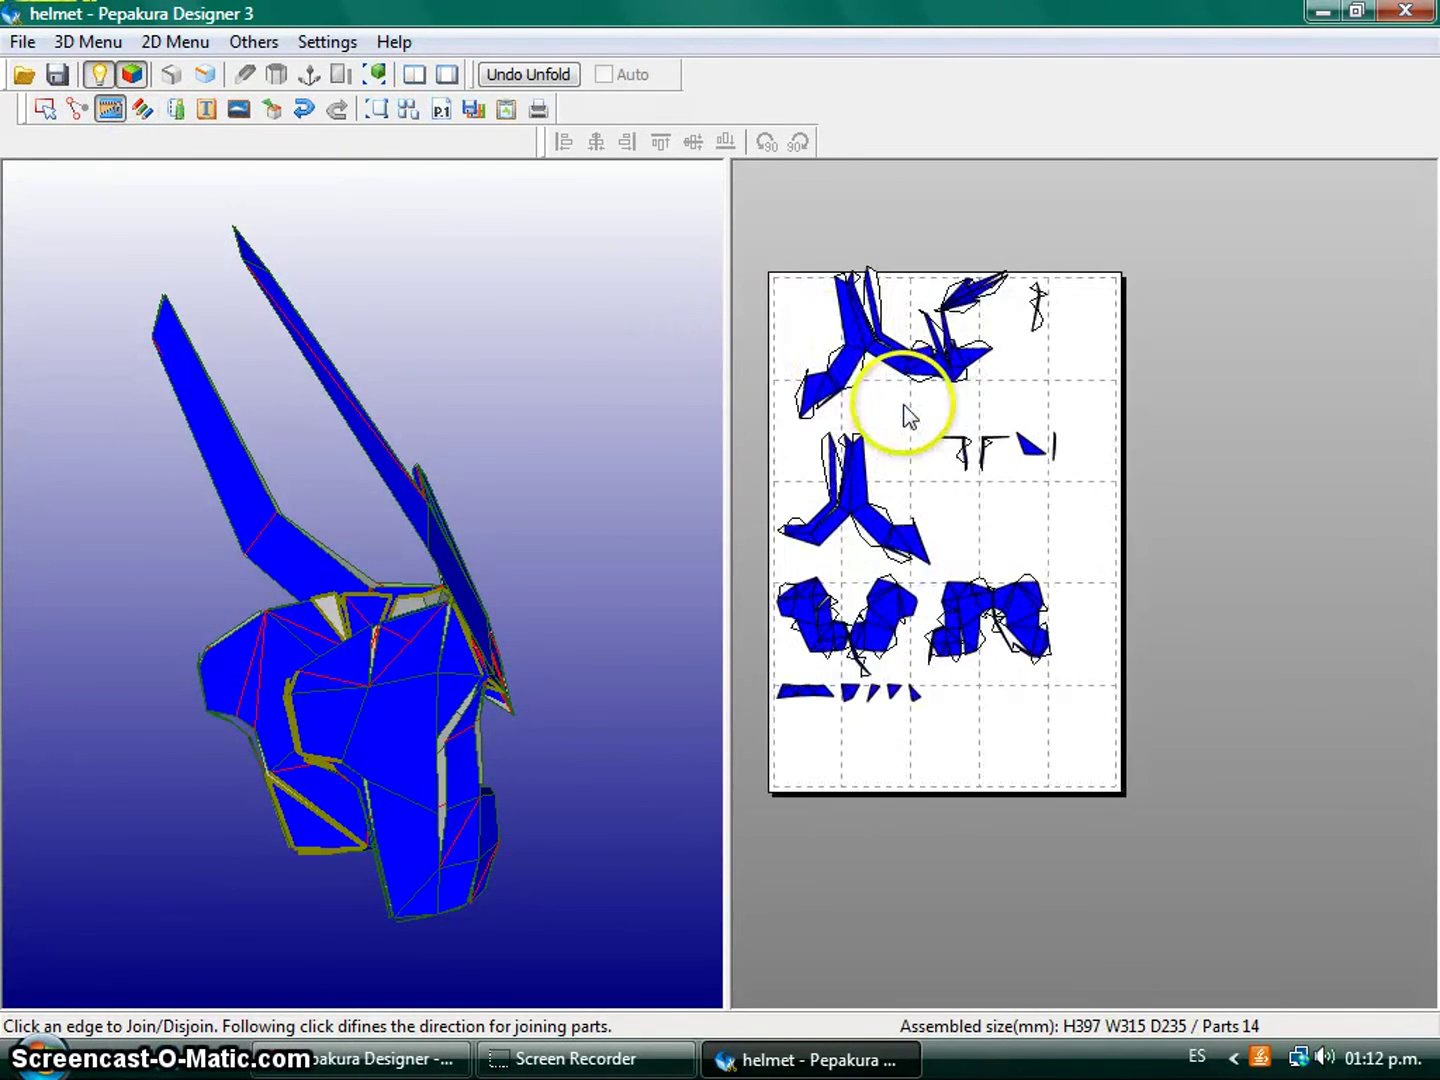
scroll(880, 401, "up", 2)
right_click_drag(851, 386, 1048, 679)
scroll(1238, 740, "up", 2)
scroll(935, 492, "up", 2)
right_click(1050, 679)
left_click(952, 523)
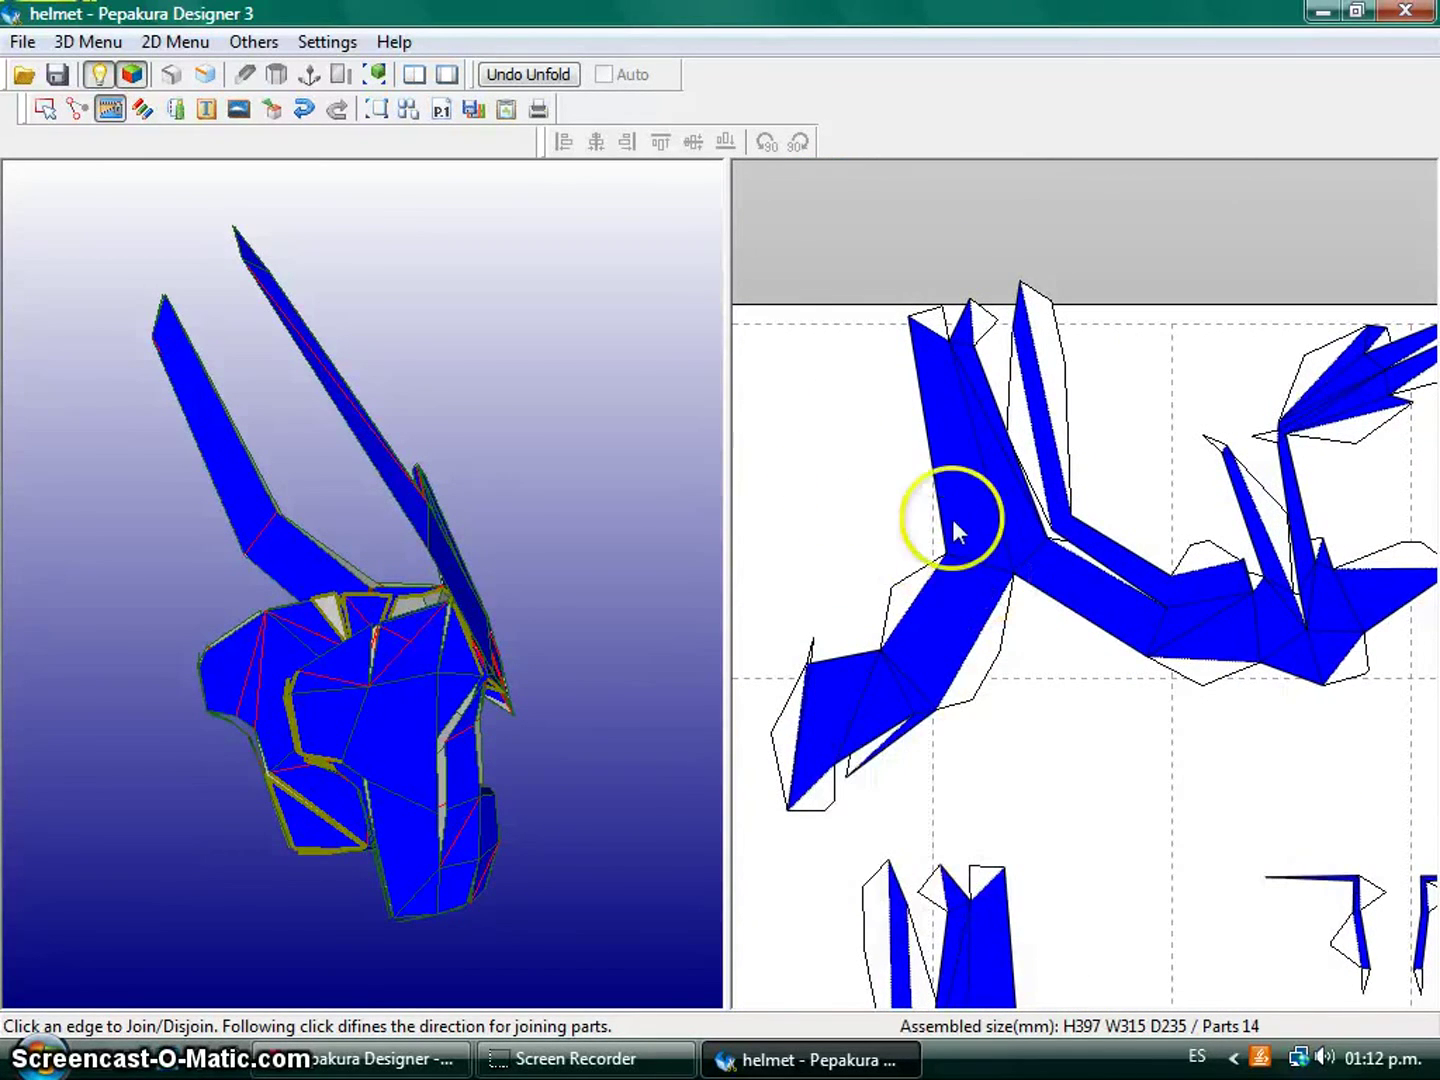
left_click(980, 569)
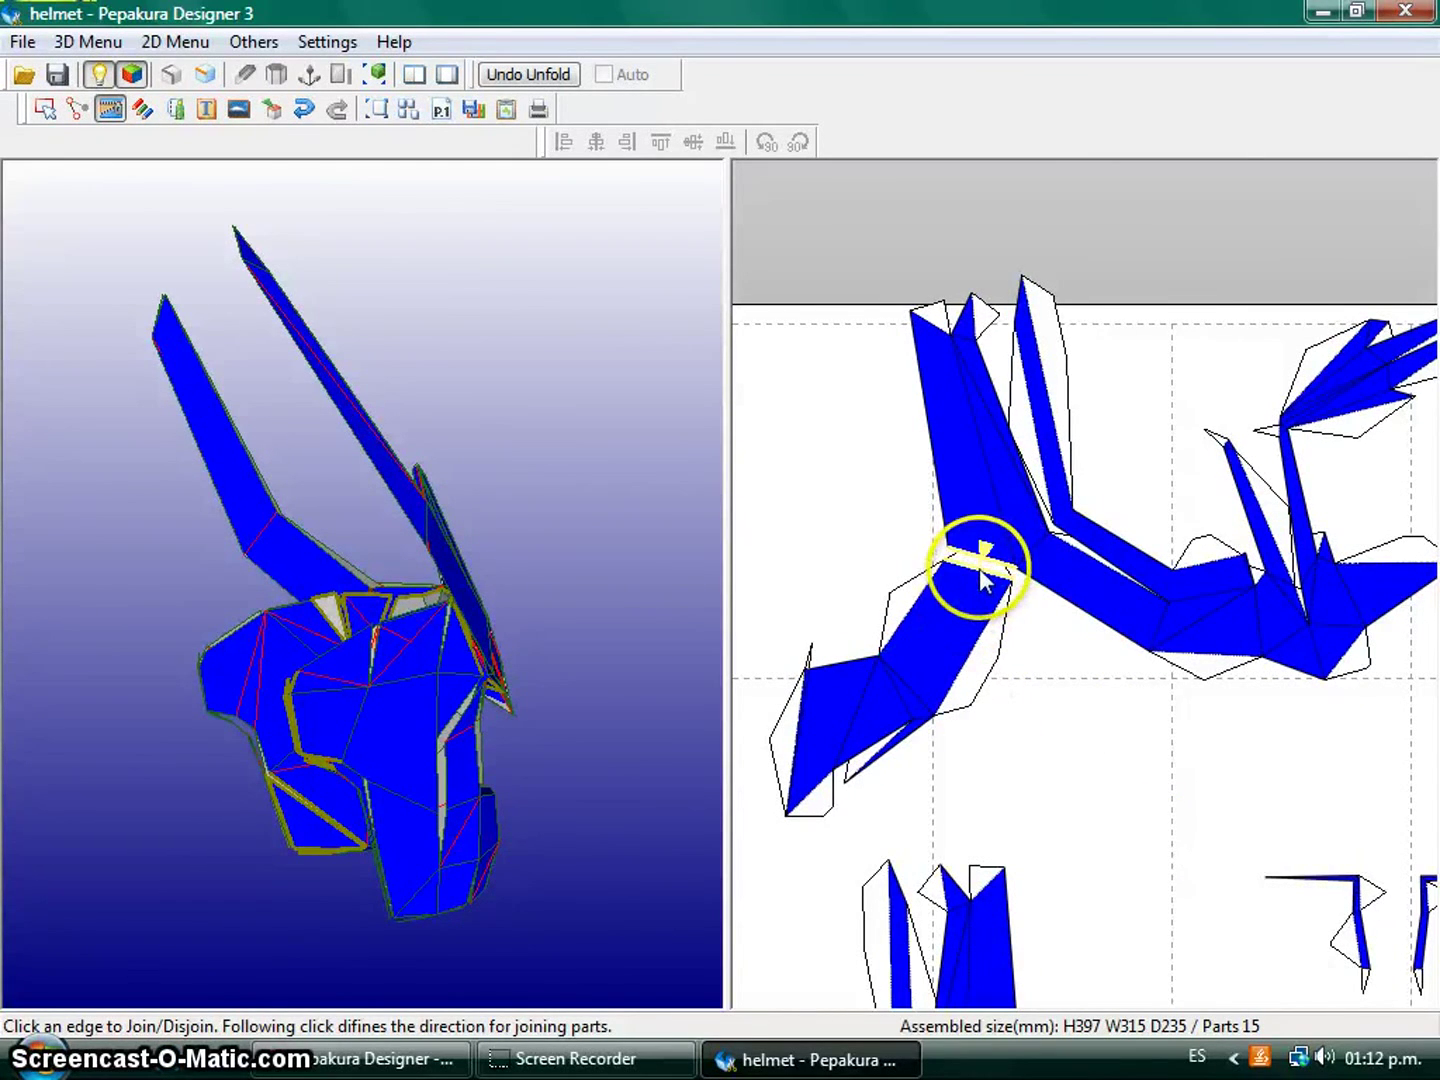
left_click(976, 569)
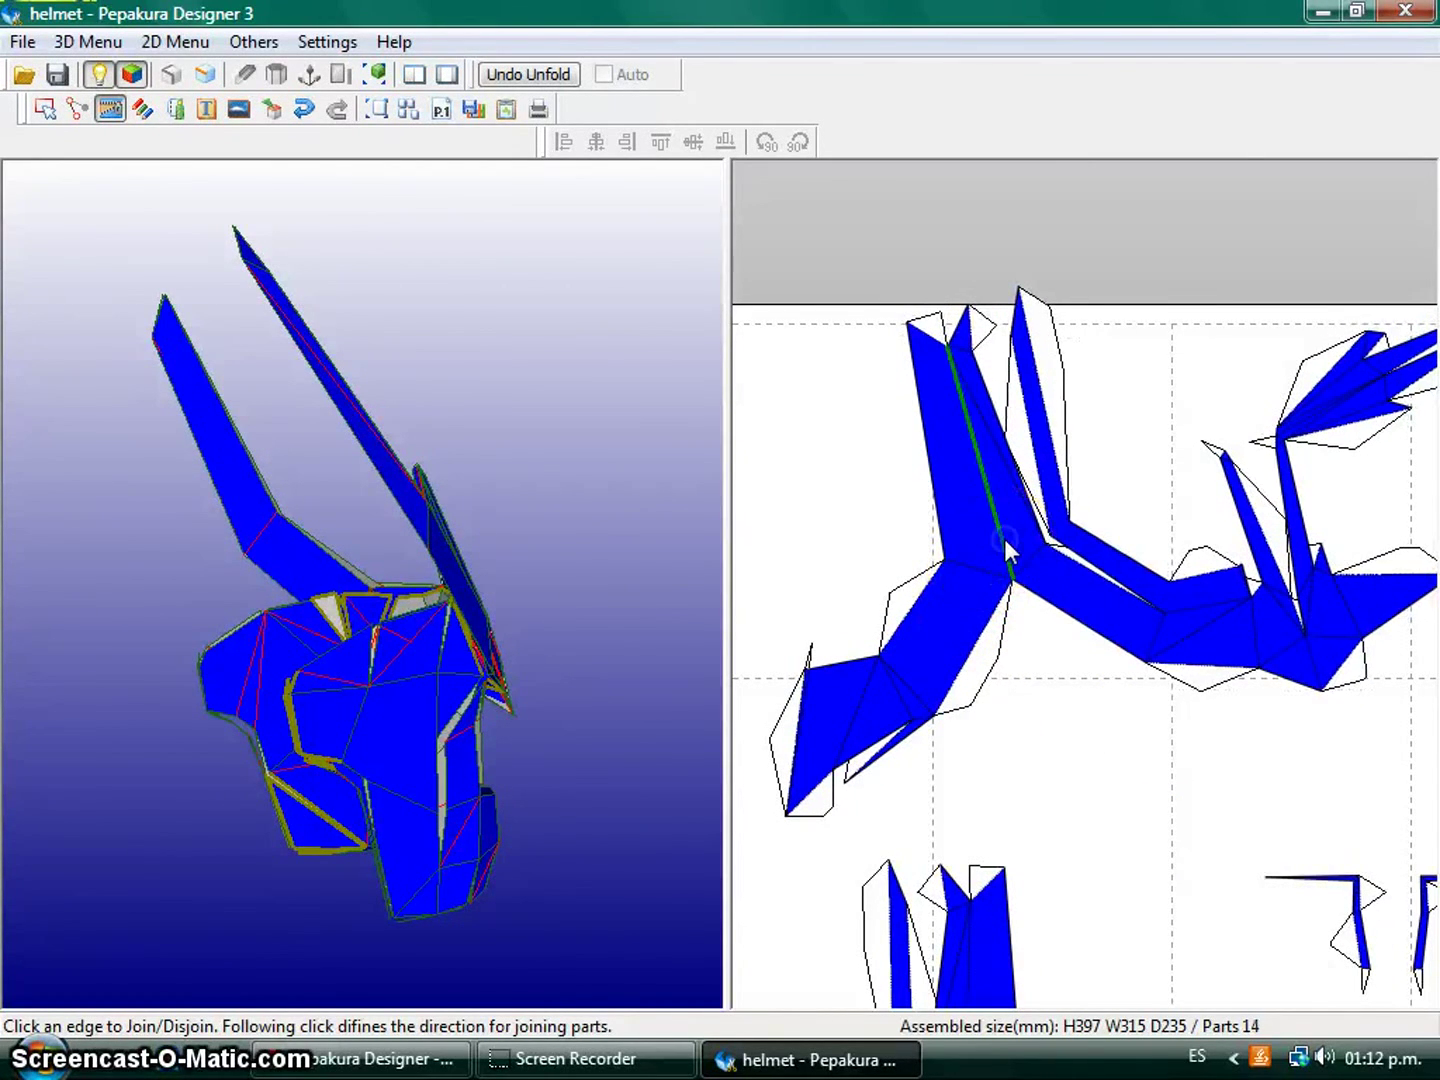
Split the large horn part along the long fold edge between its horn faces and reconnect it.
left_click(1004, 540)
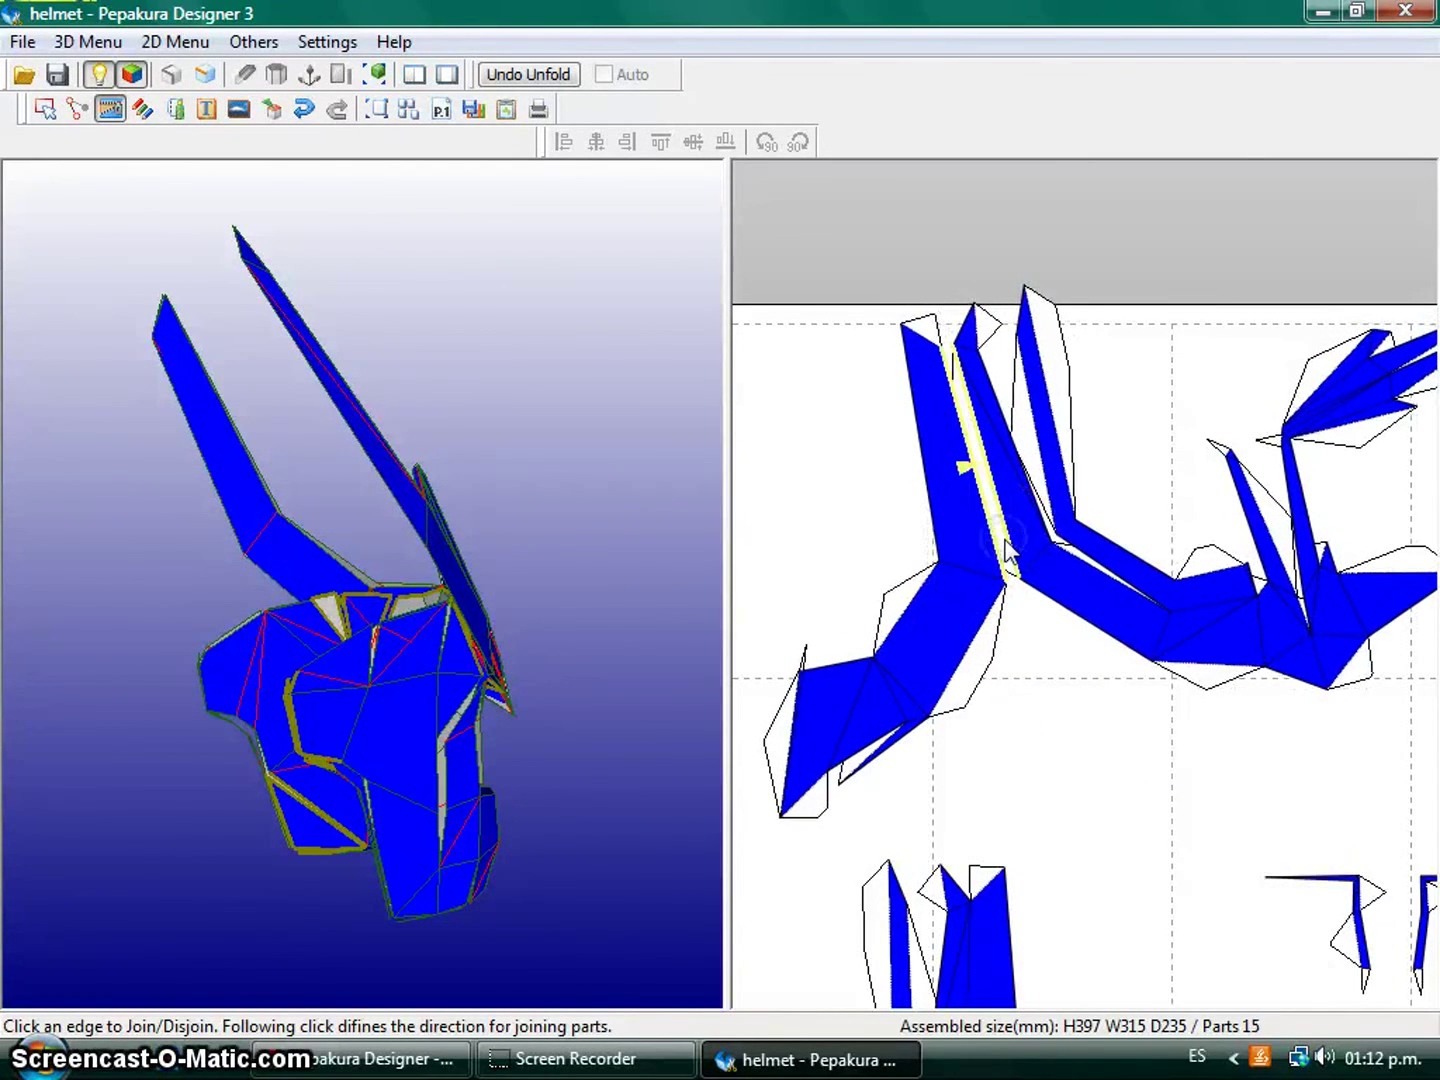
left_click(913, 690)
left_click(911, 686)
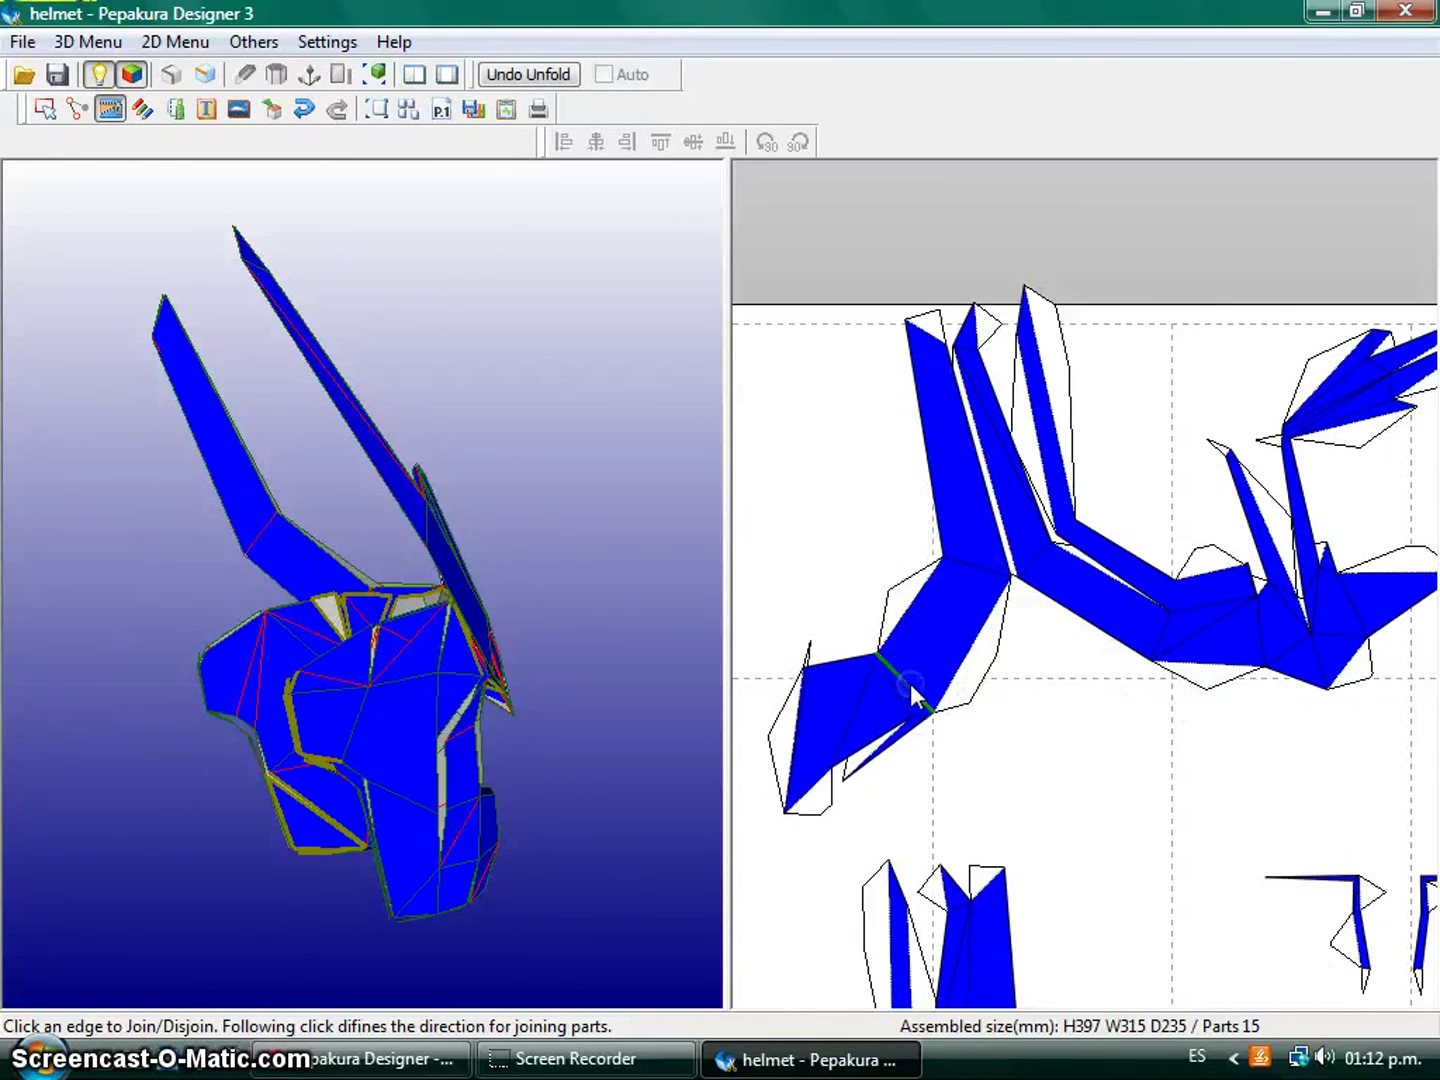
left_click(996, 527)
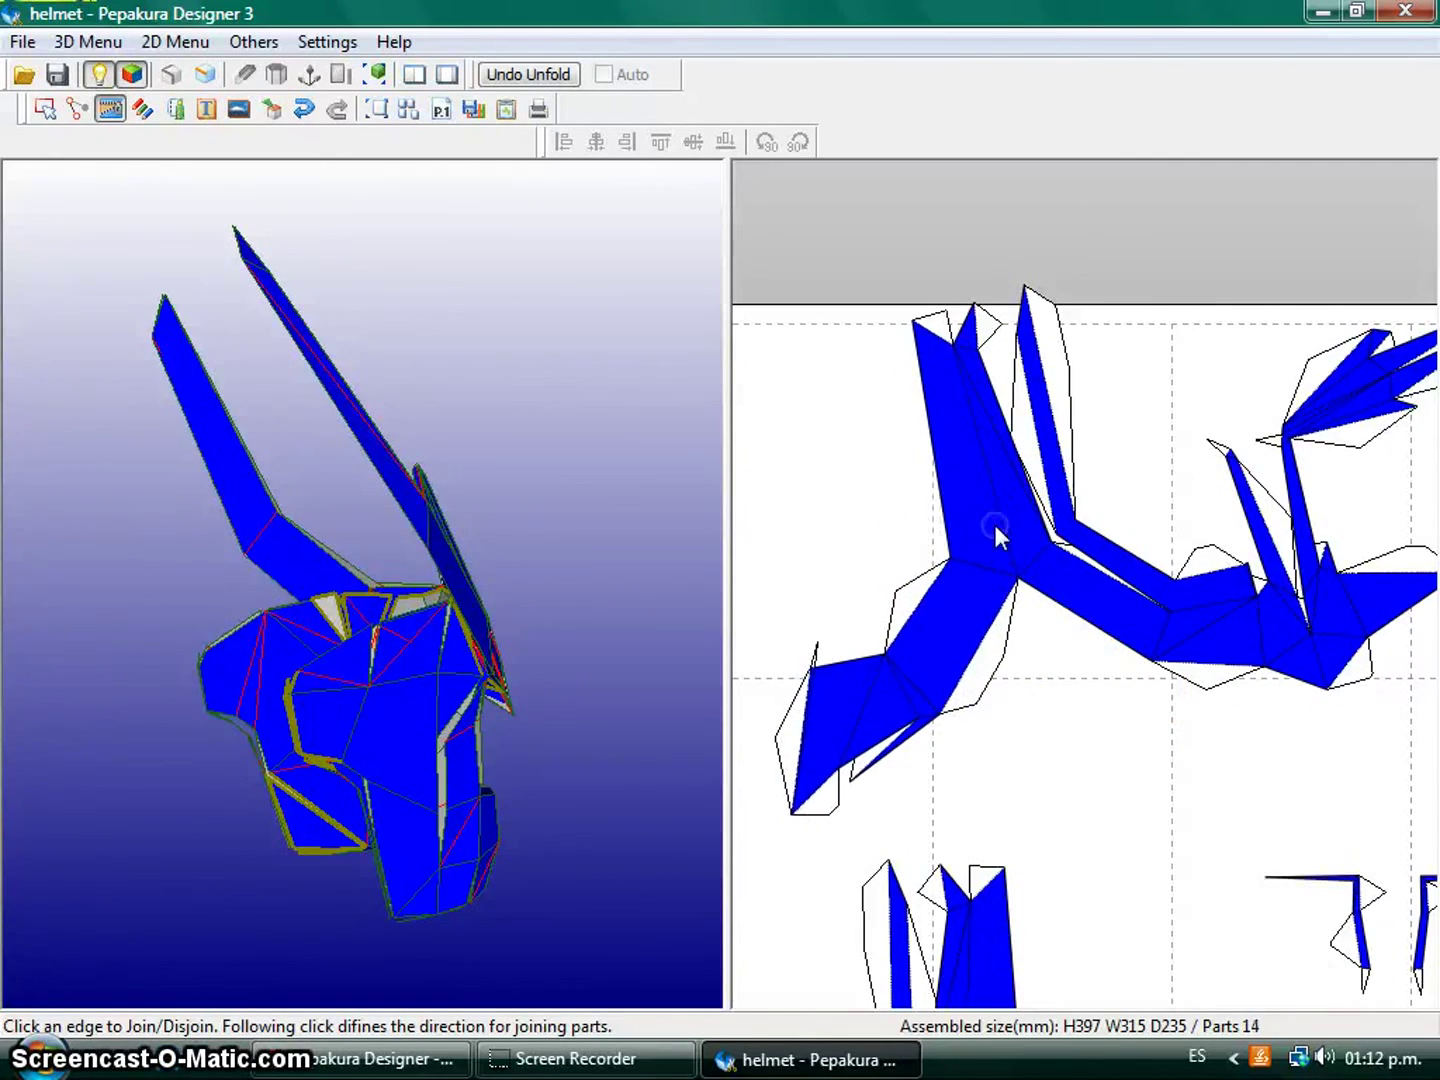
Repeatedly separate and reconnect the horn part's lower arm at the short fold edge, leaving the faces joined.
left_click(986, 563)
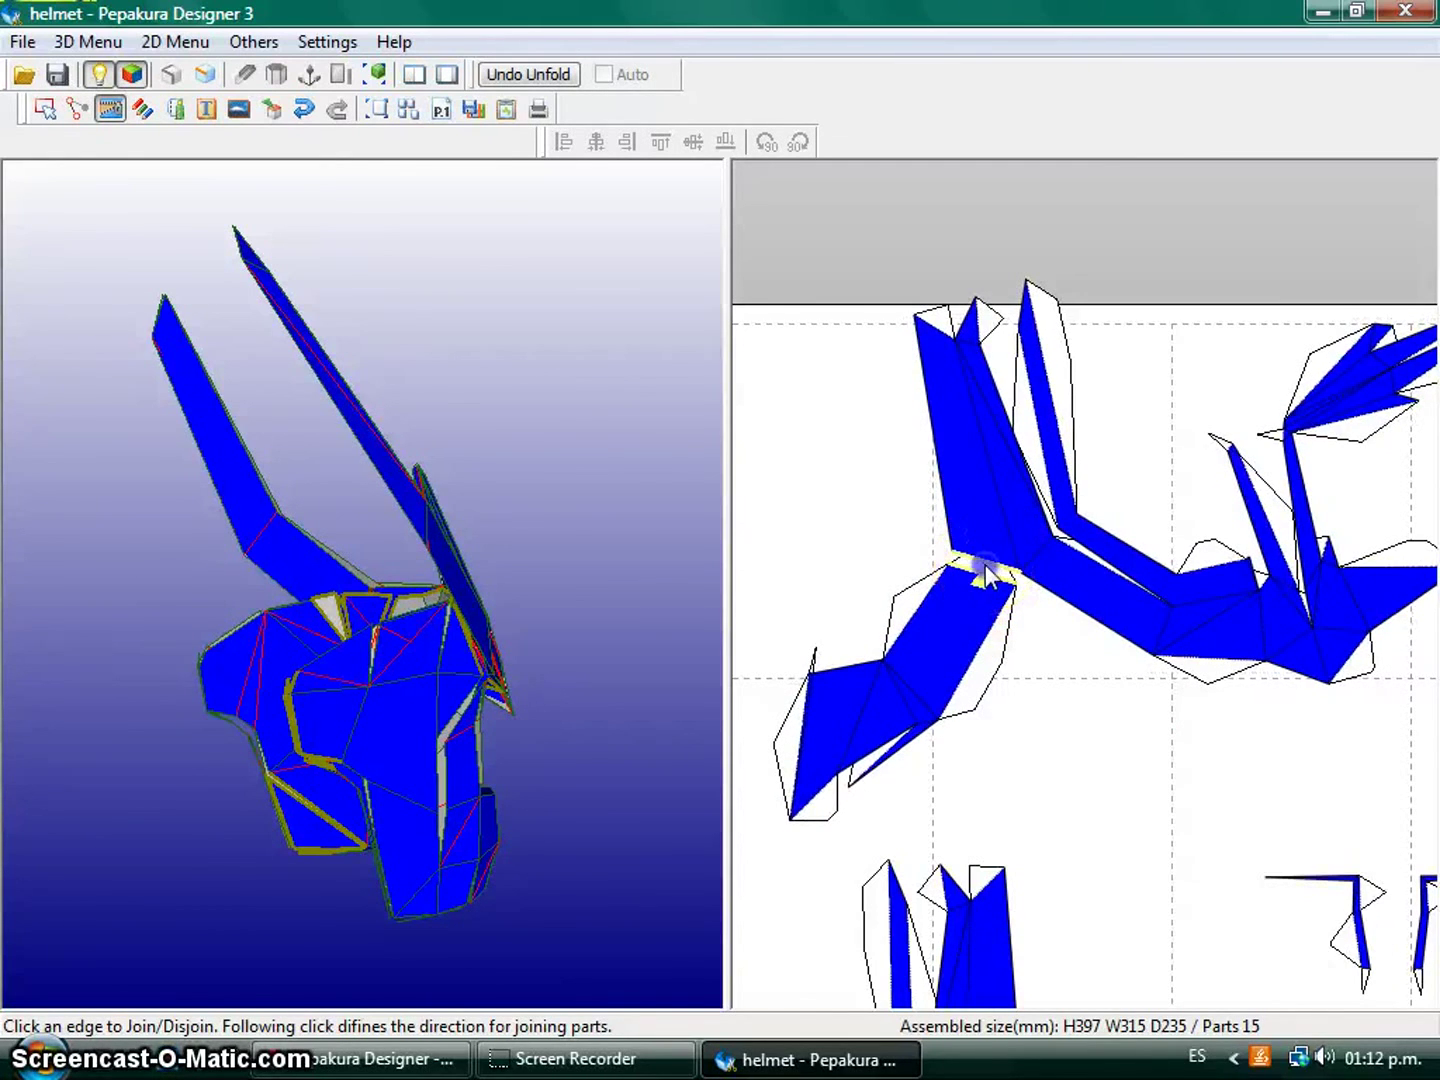
left_click(985, 572)
left_click(913, 558)
left_click(986, 563)
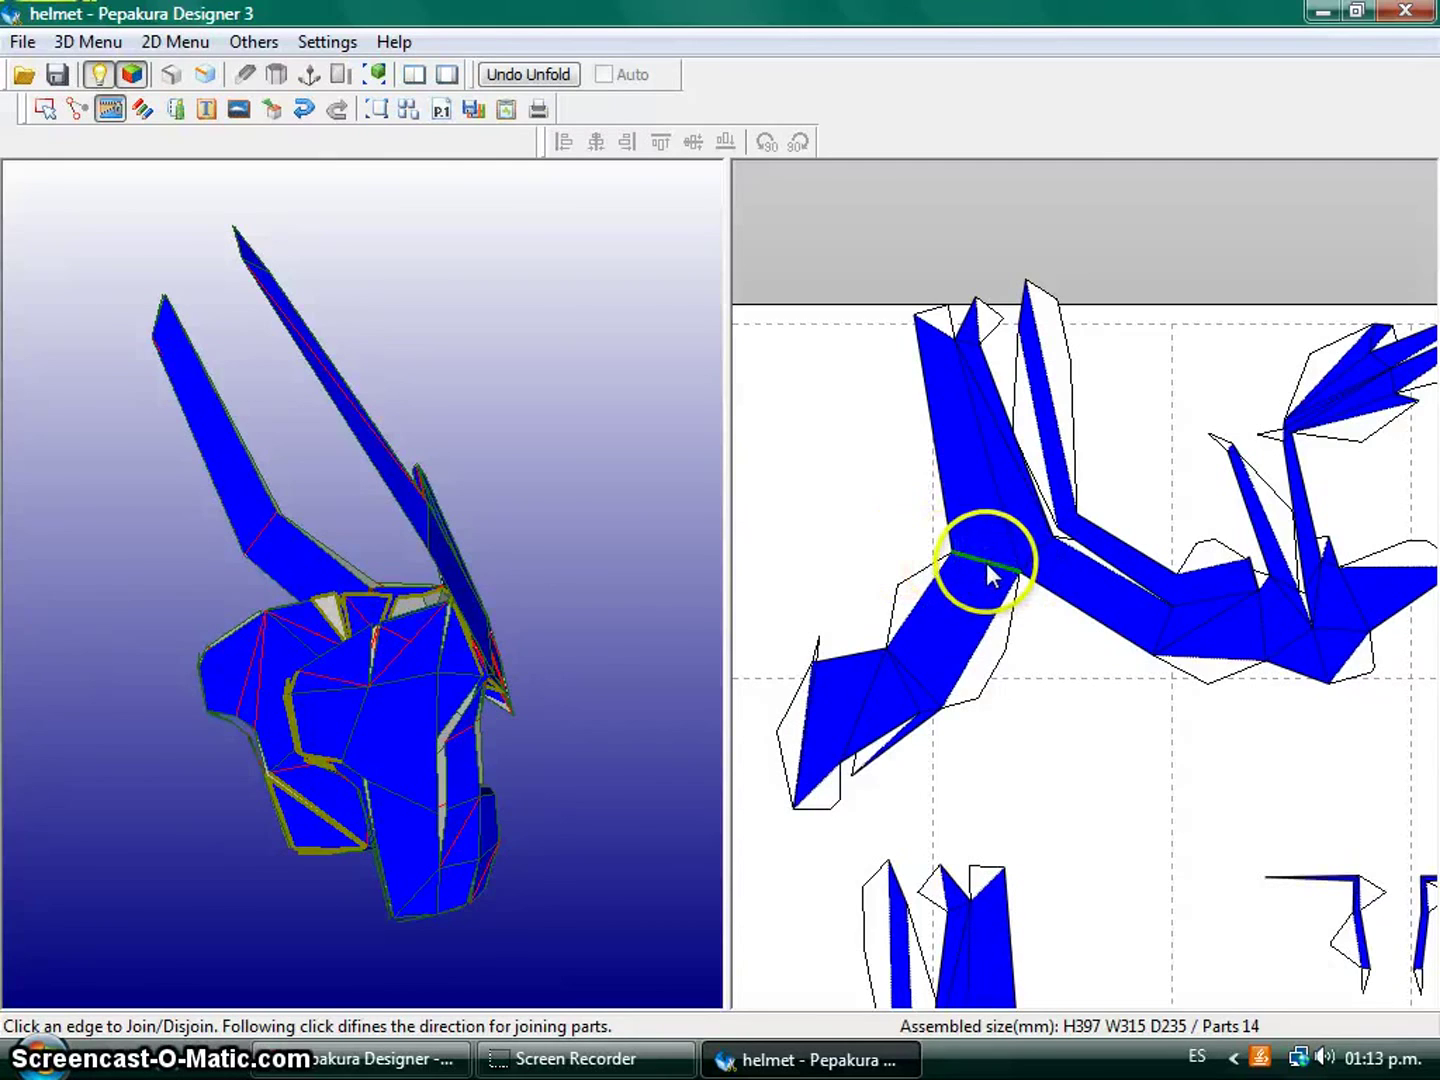
left_click(983, 649)
left_click(988, 560)
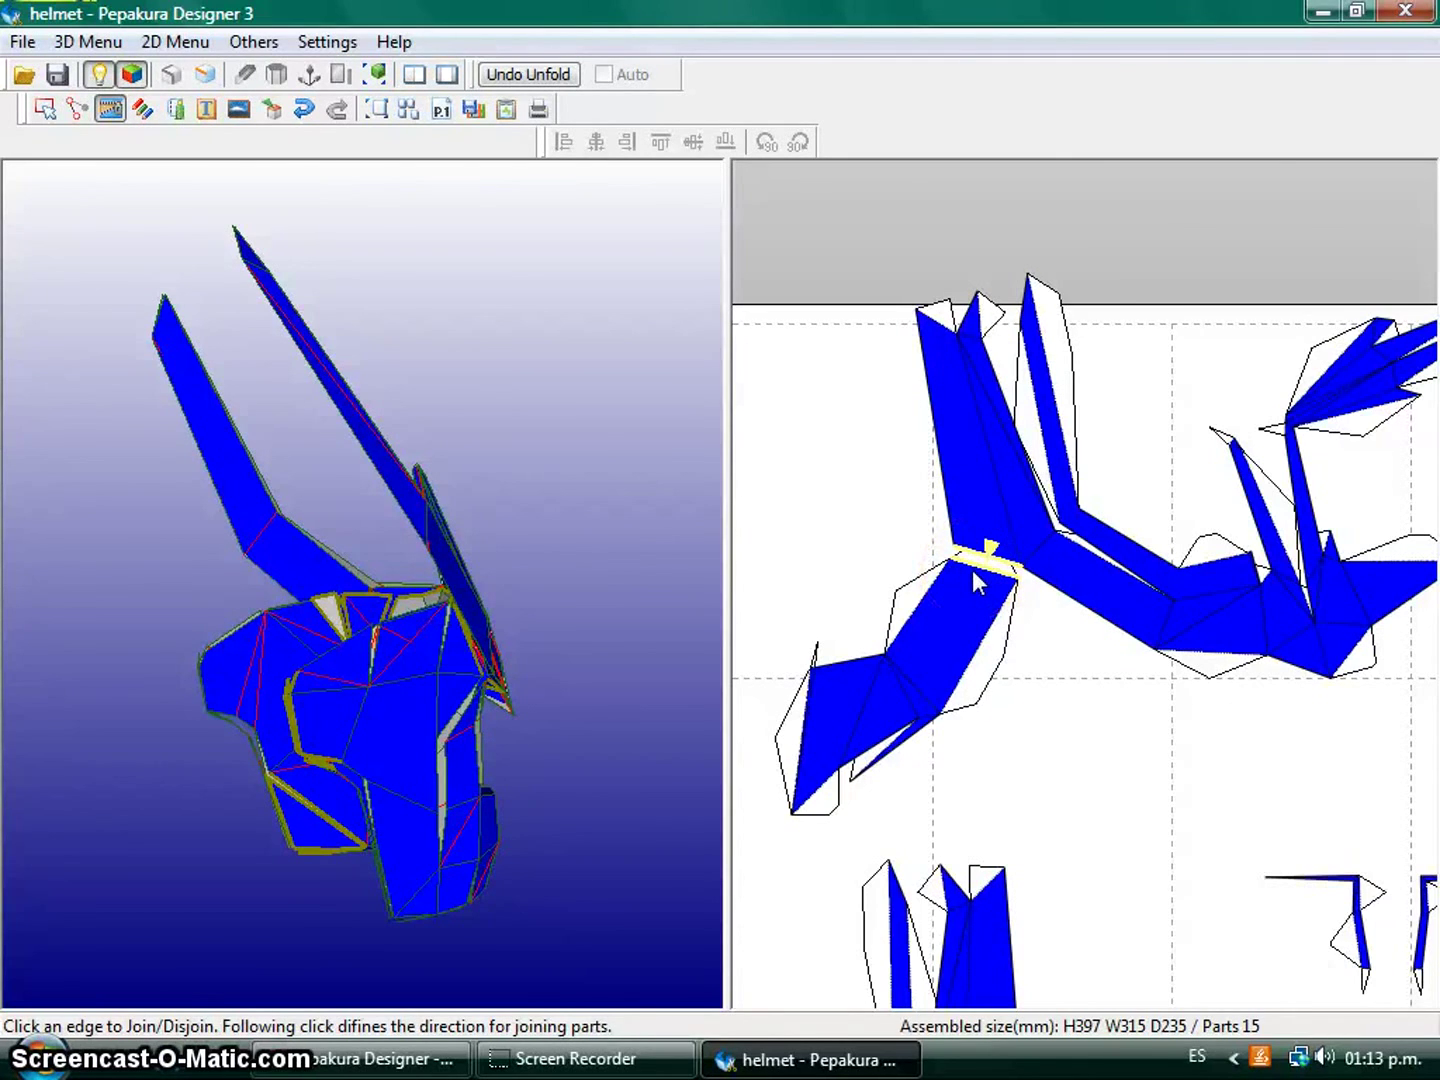
scroll(972, 570, "up", 2)
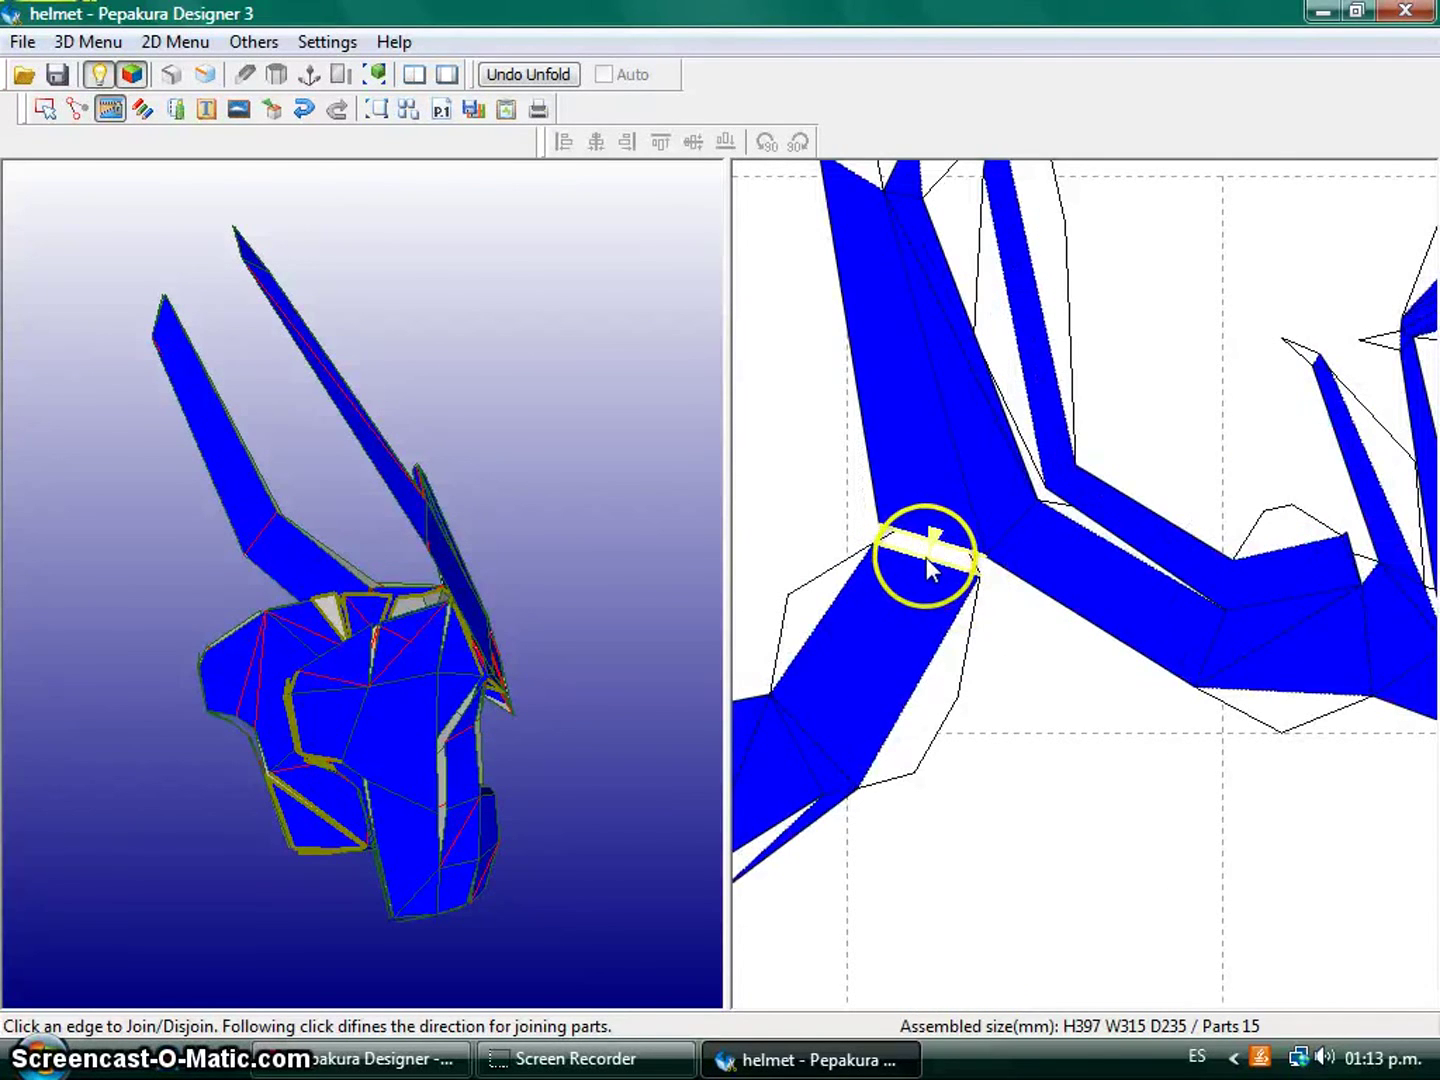
left_click(931, 566)
left_click(931, 566)
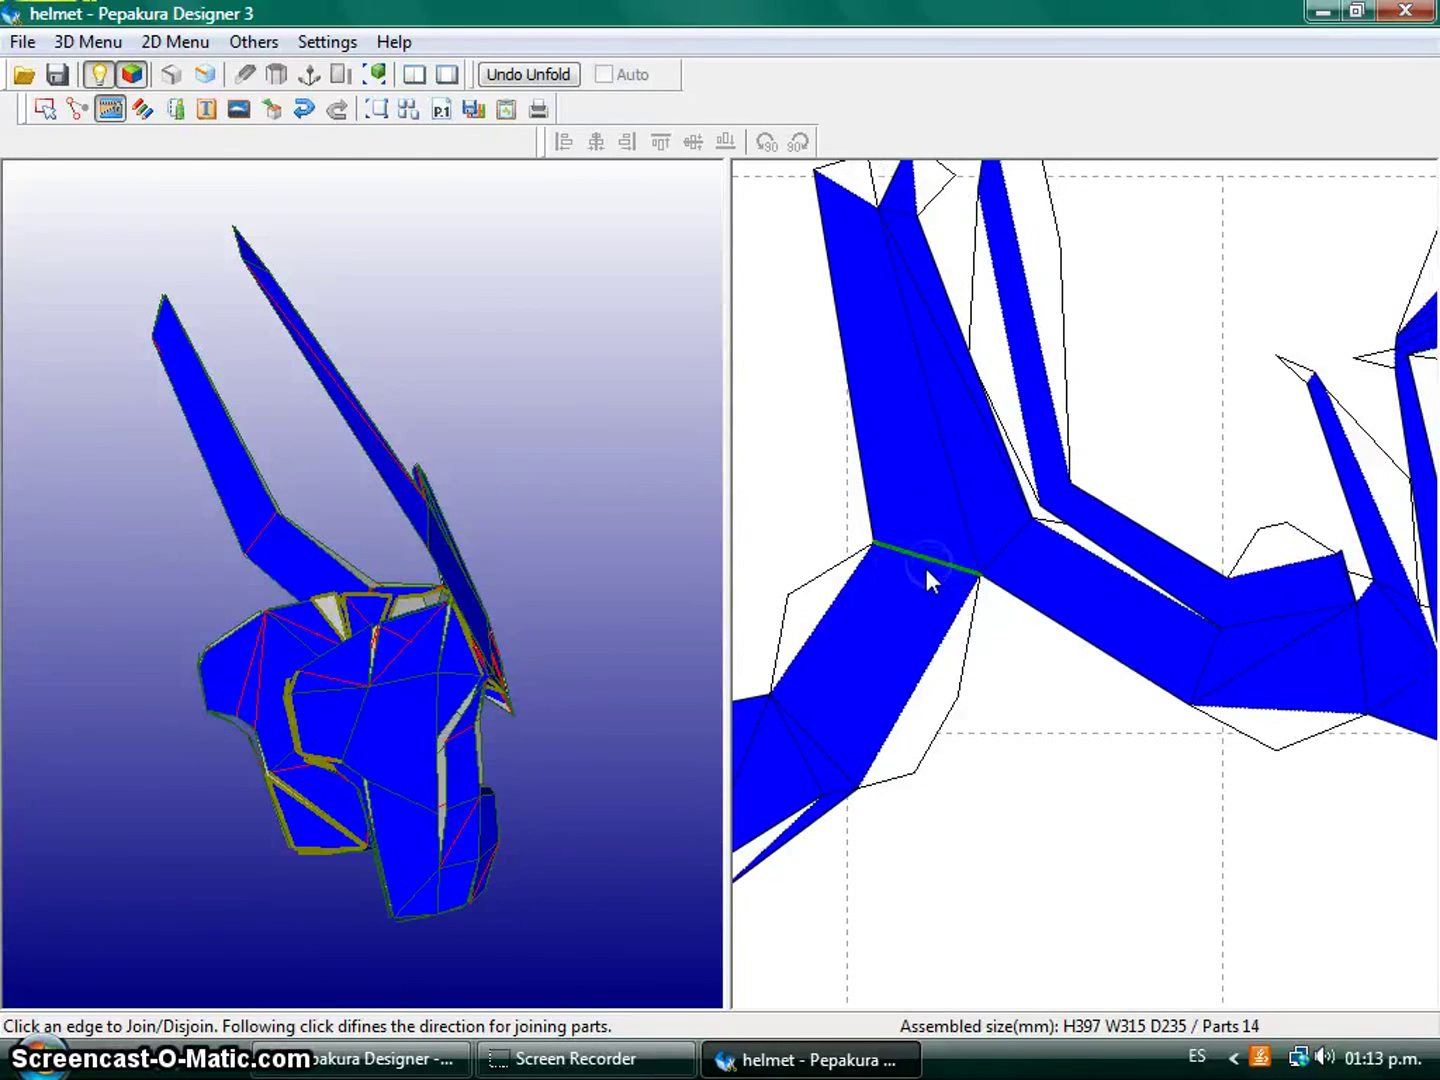
Try to paint the long fold edge of the large horn part red with the Line Color tool.
left_click(143, 109)
left_click_drag(172, 150, 590, 165)
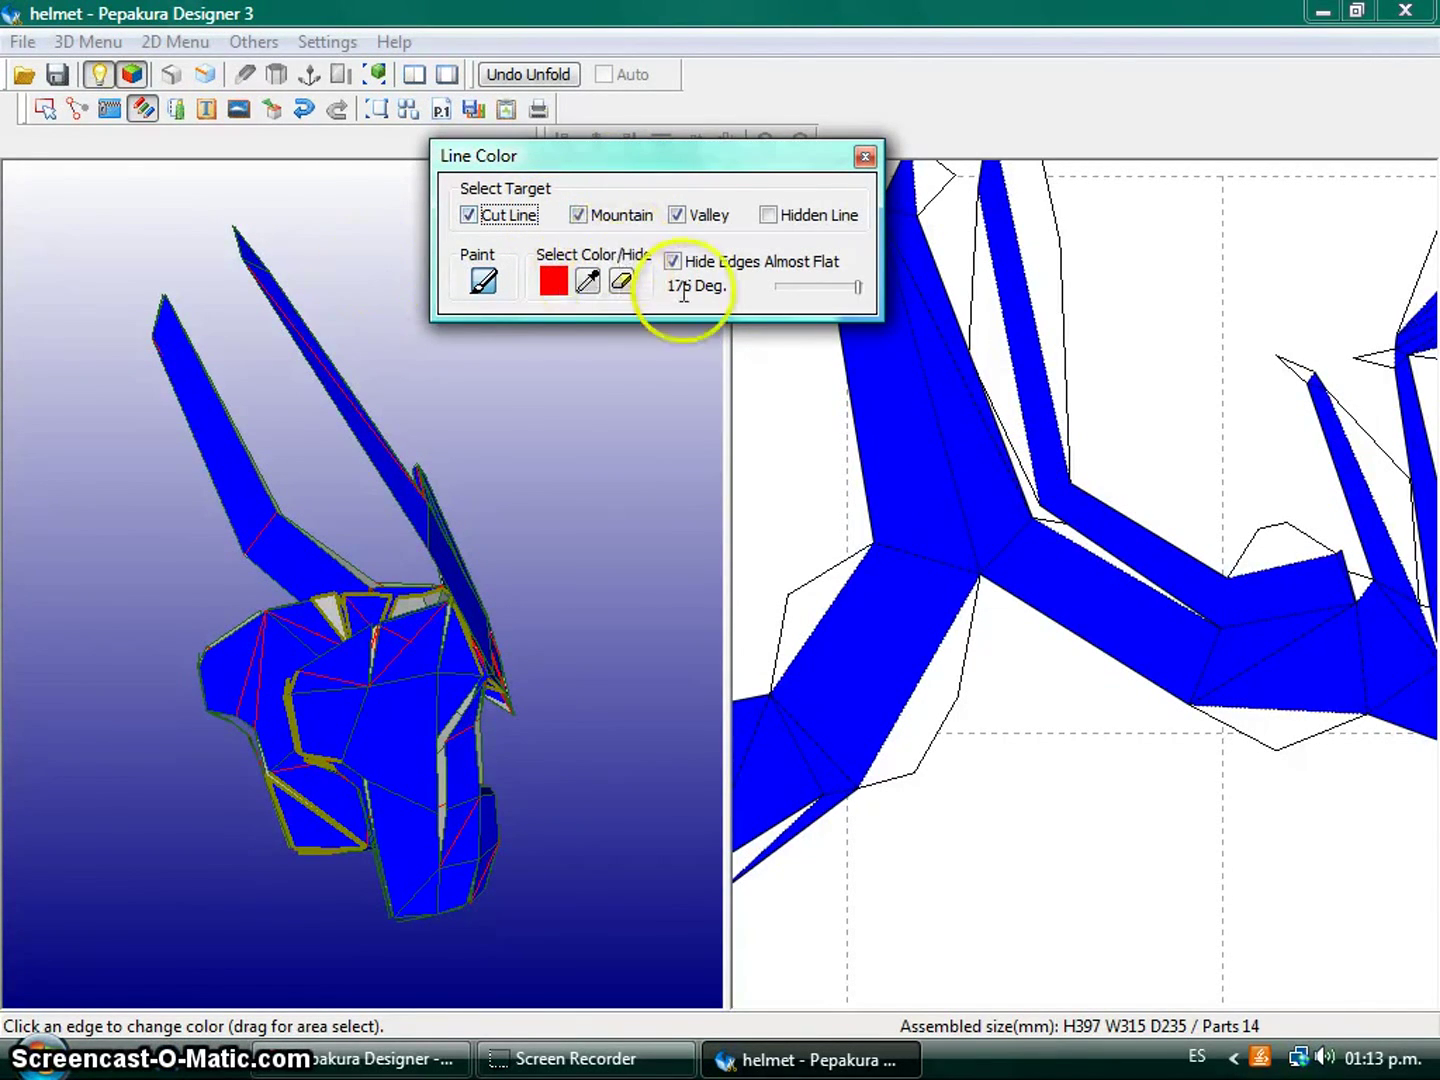
left_click(483, 282)
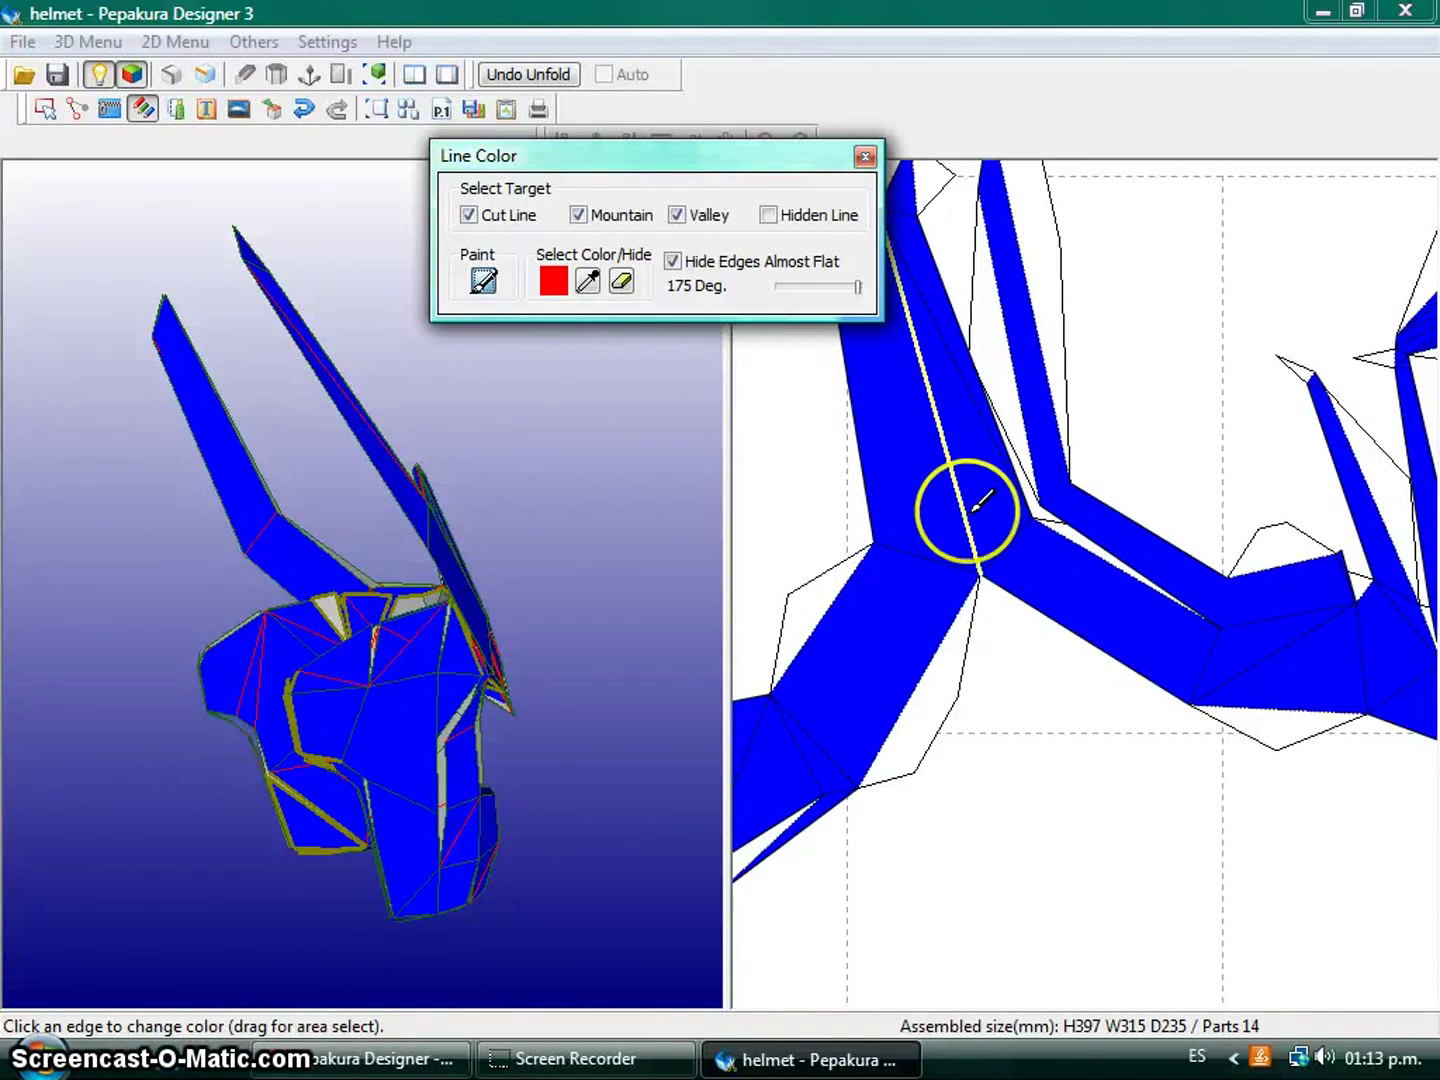
left_click(990, 516)
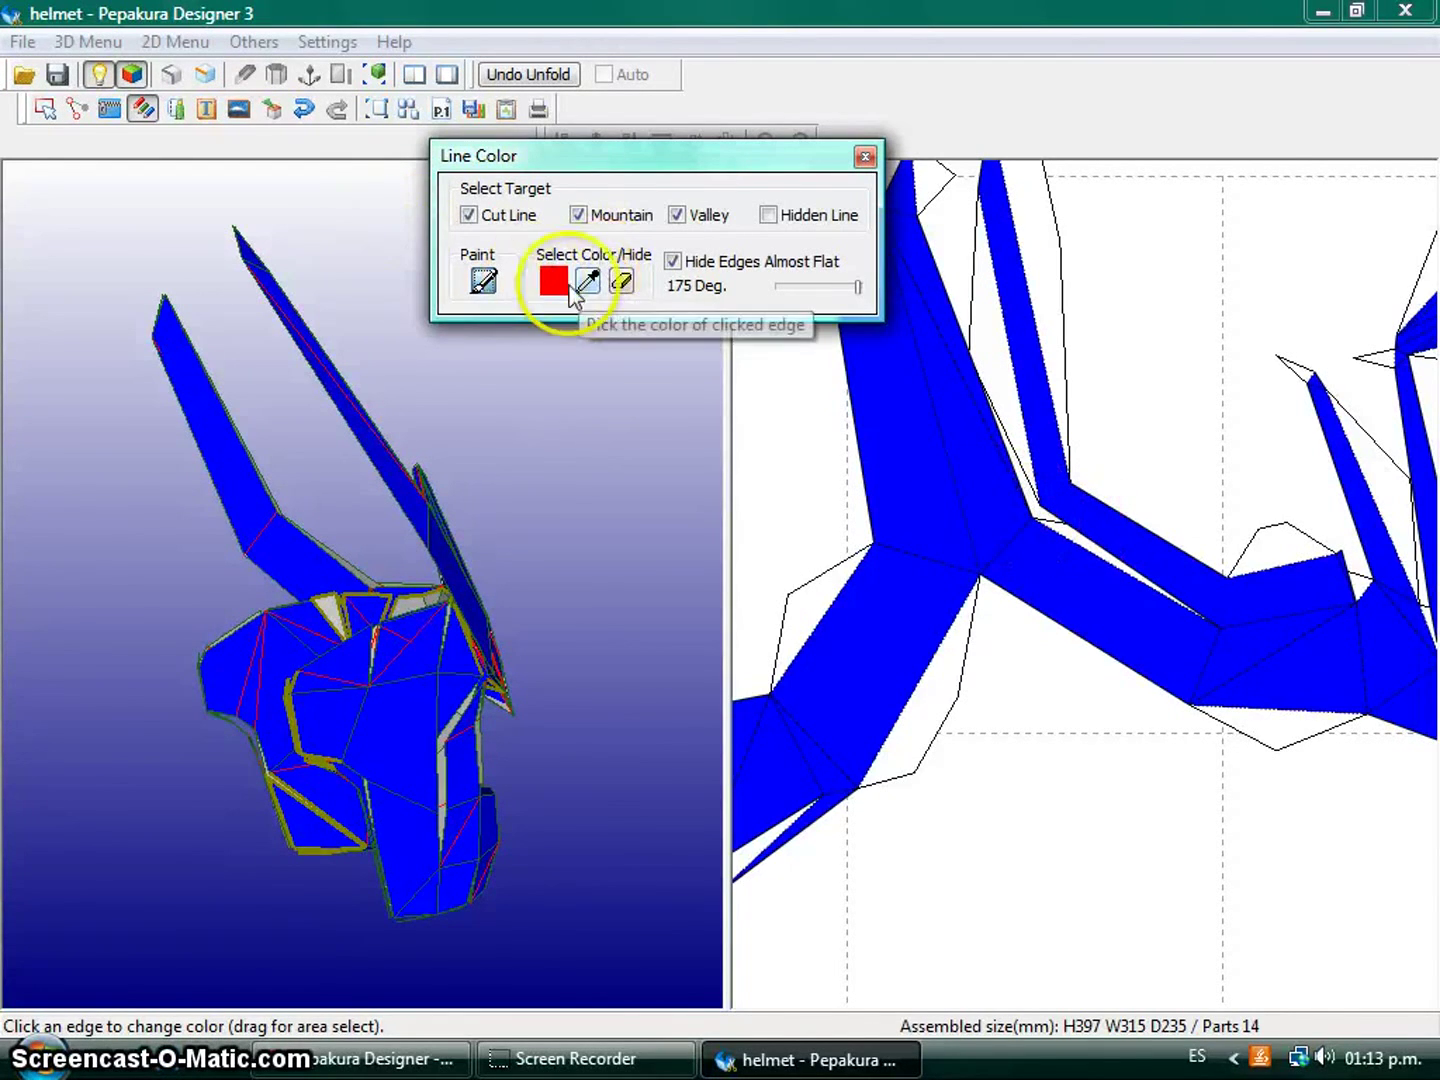
Test the Hide Edges Almost Flat angle at 143 degrees with the helmet seen from the front, and set it to 180 degrees.
left_click(773, 286)
mouse_move(850, 302)
left_mouse_down()
mouse_move(876, 302)
mouse_move(803, 299)
mouse_move(842, 304)
left_mouse_up()
right_click_drag(440, 630, 364, 650)
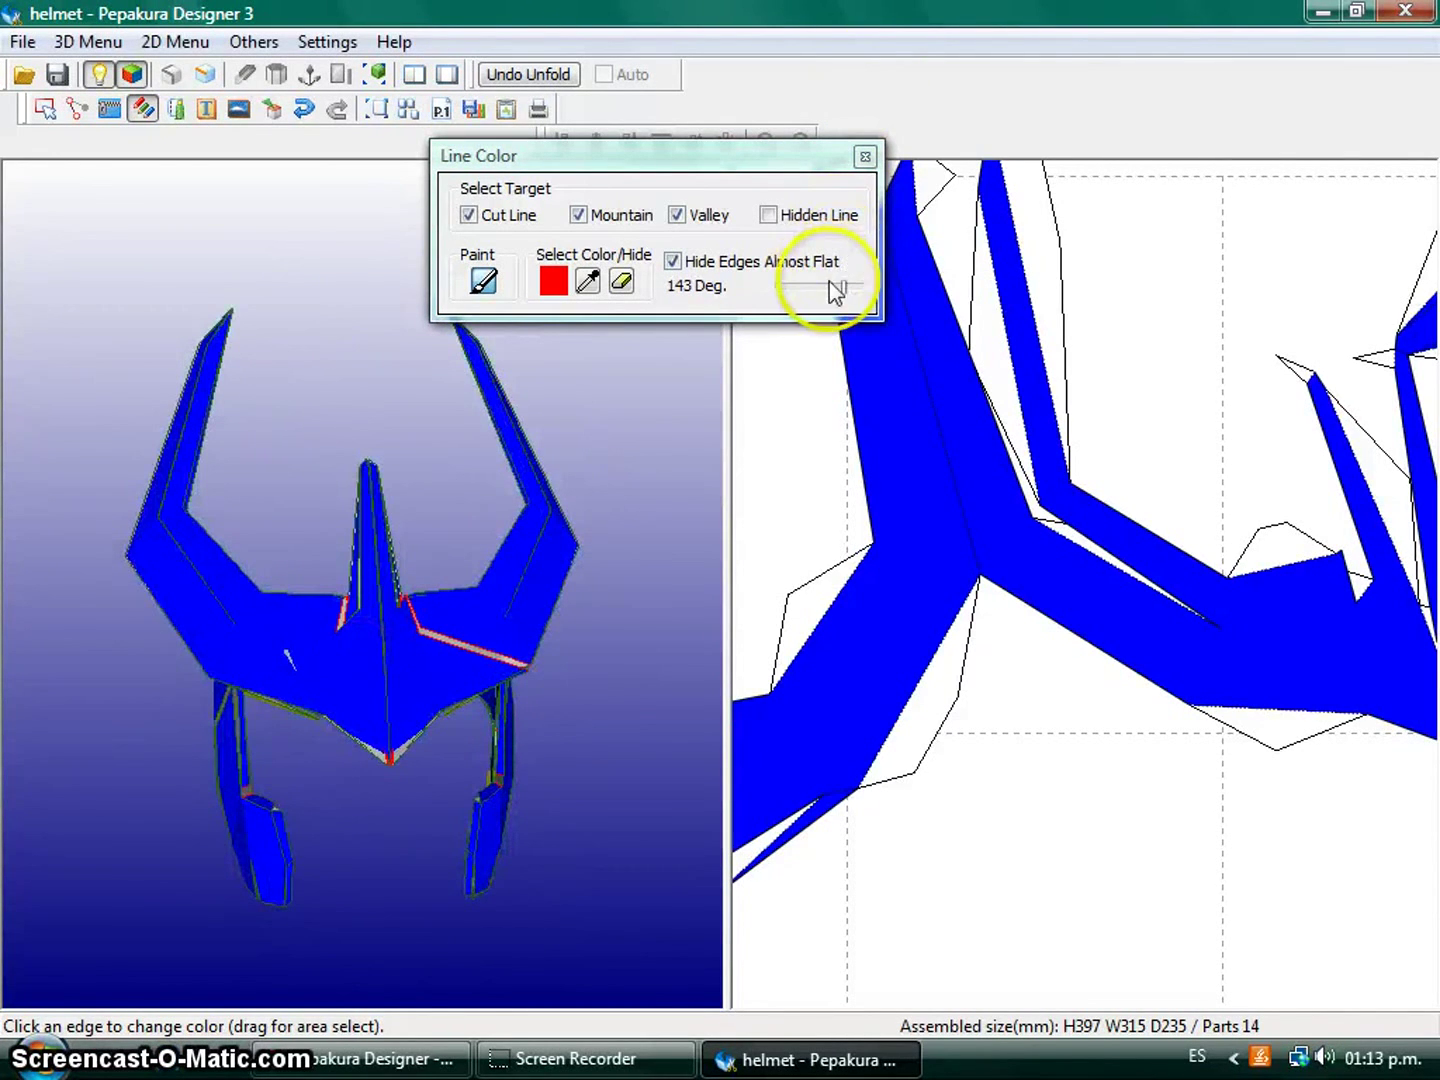
left_click_drag(845, 290, 878, 296)
Erase the lengthwise and diagonal fold lines inside the arms of the large horn part using the Line Color eraser.
left_click(624, 284)
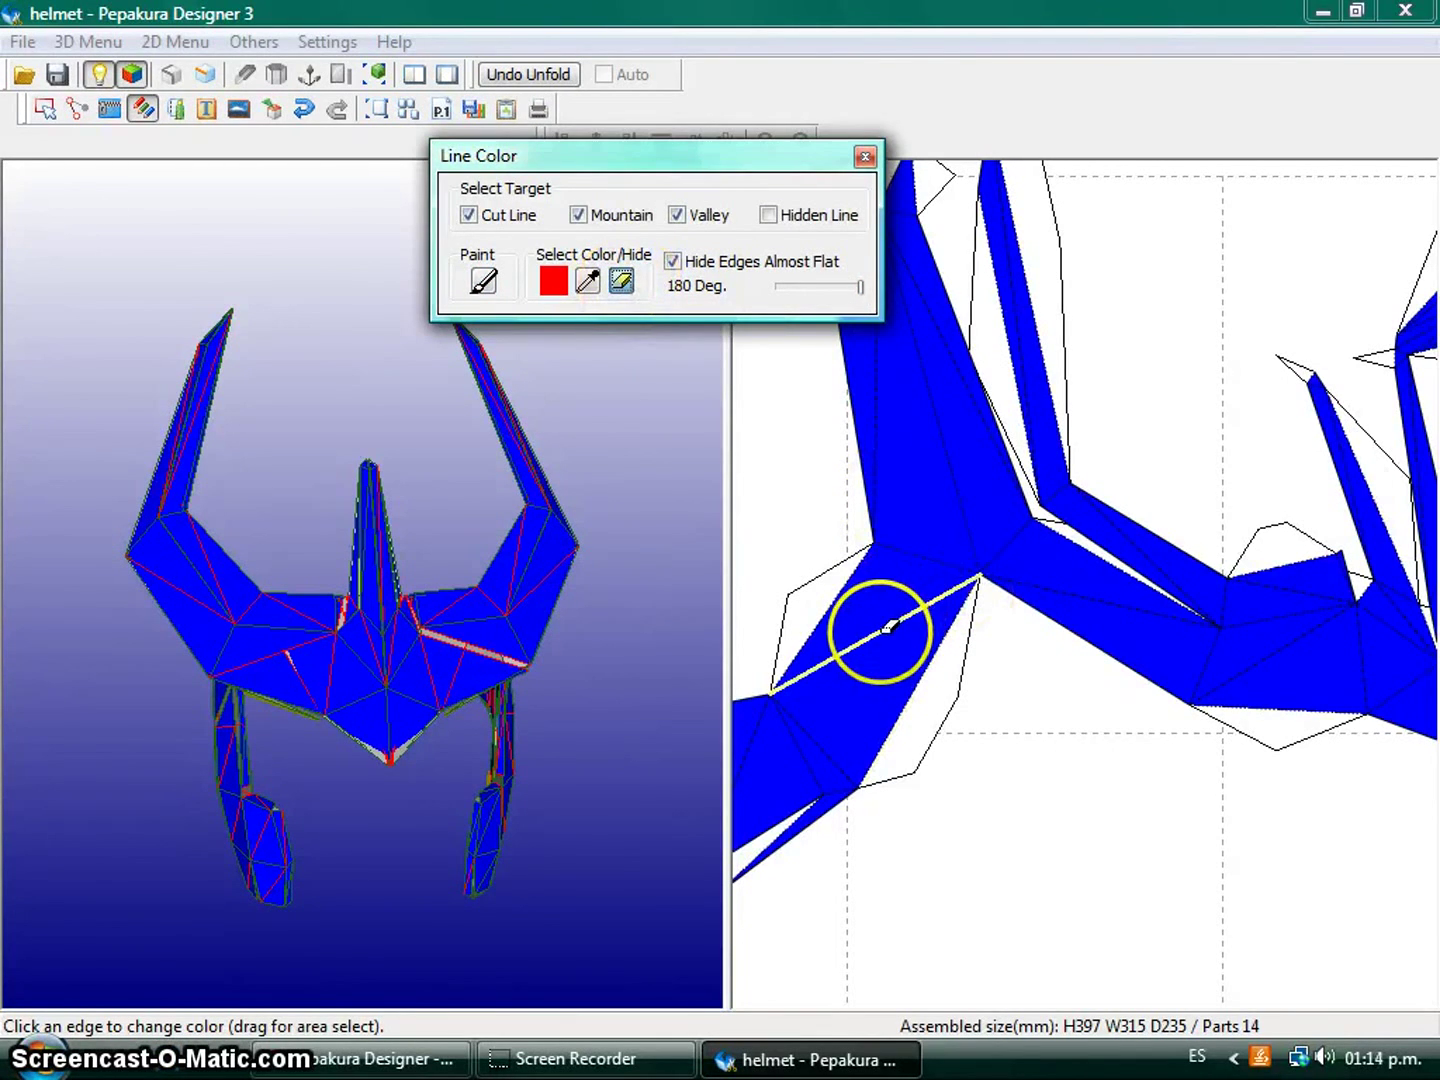
left_click(880, 632)
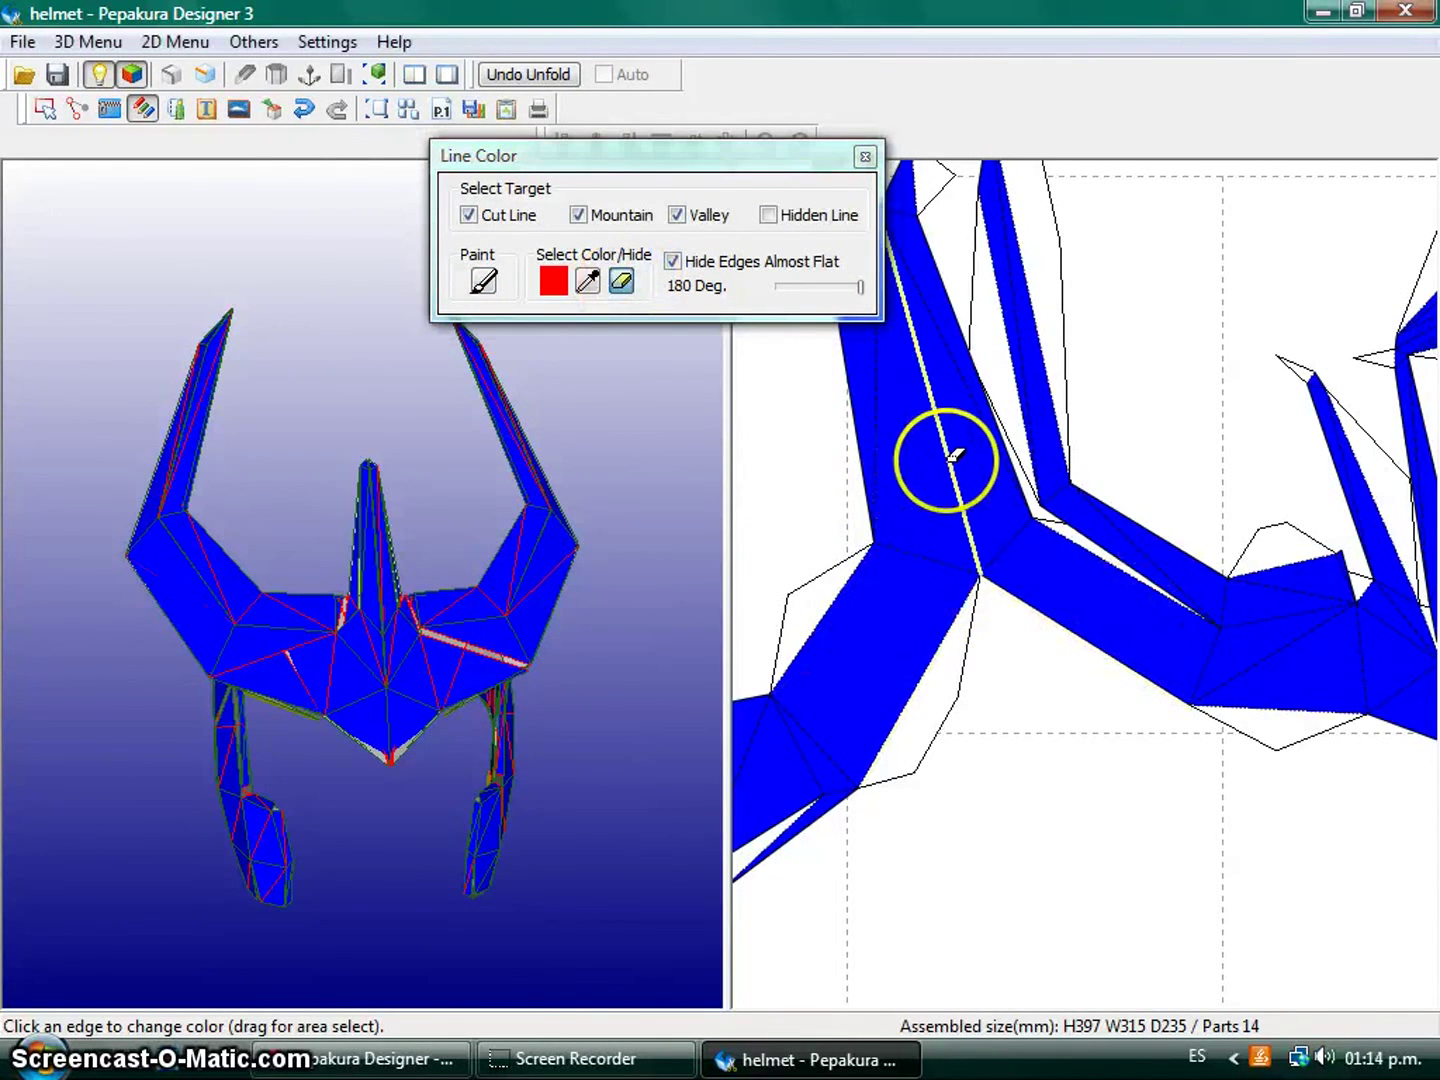
left_click(886, 454)
left_click(1184, 643)
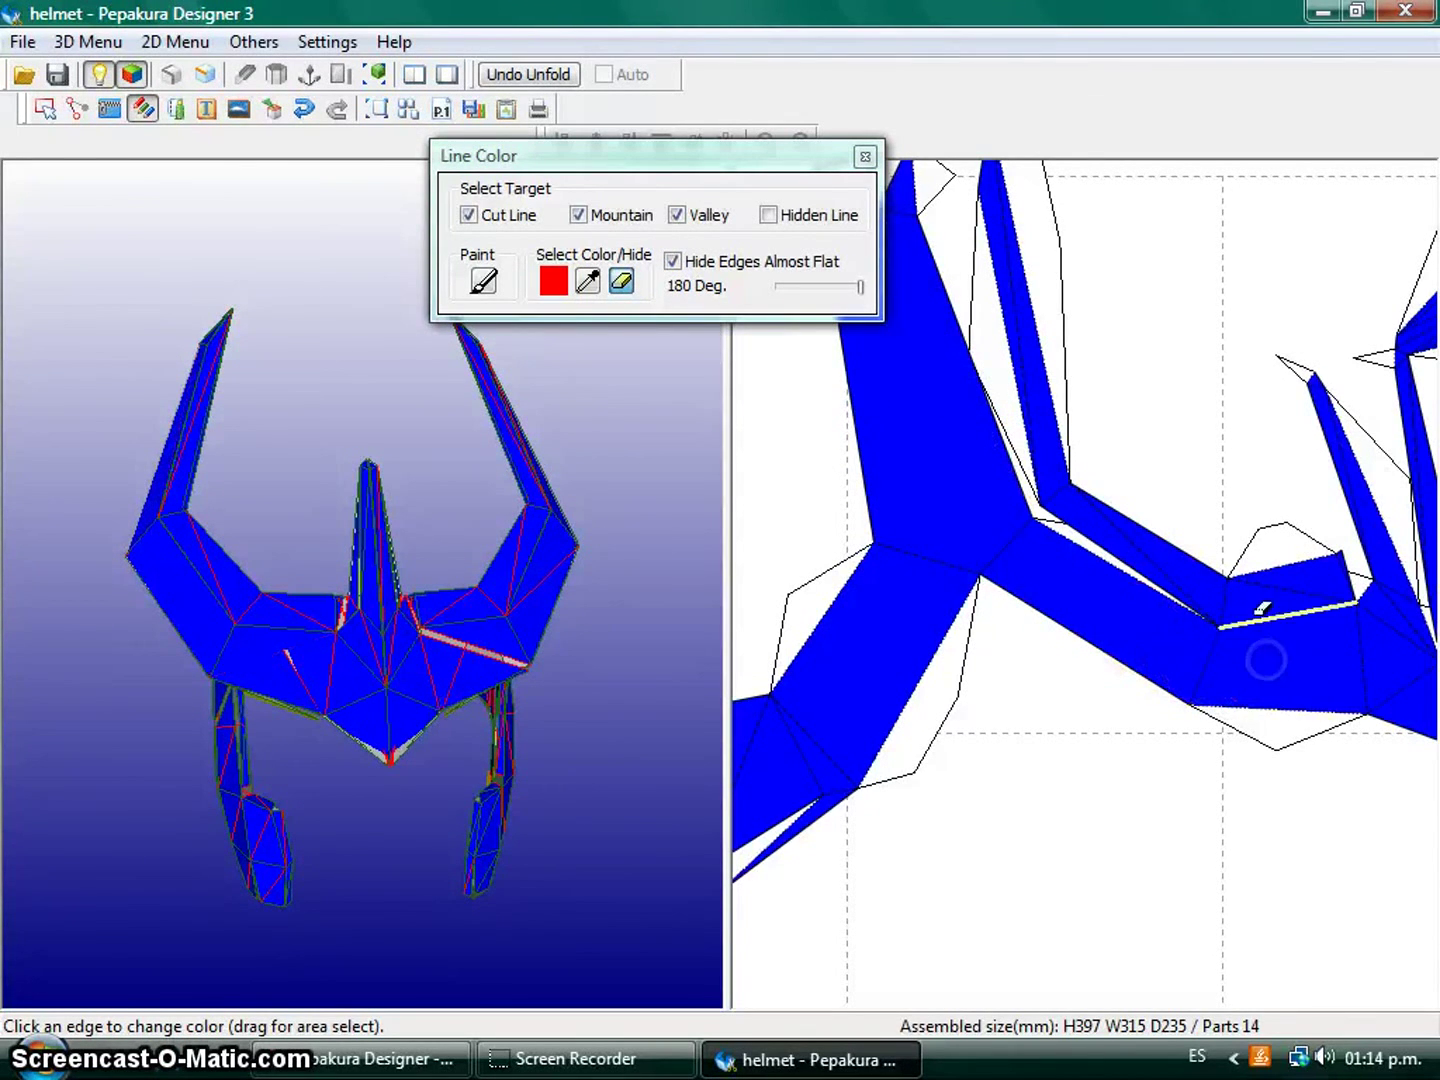
left_click(1148, 569)
left_click(1017, 412)
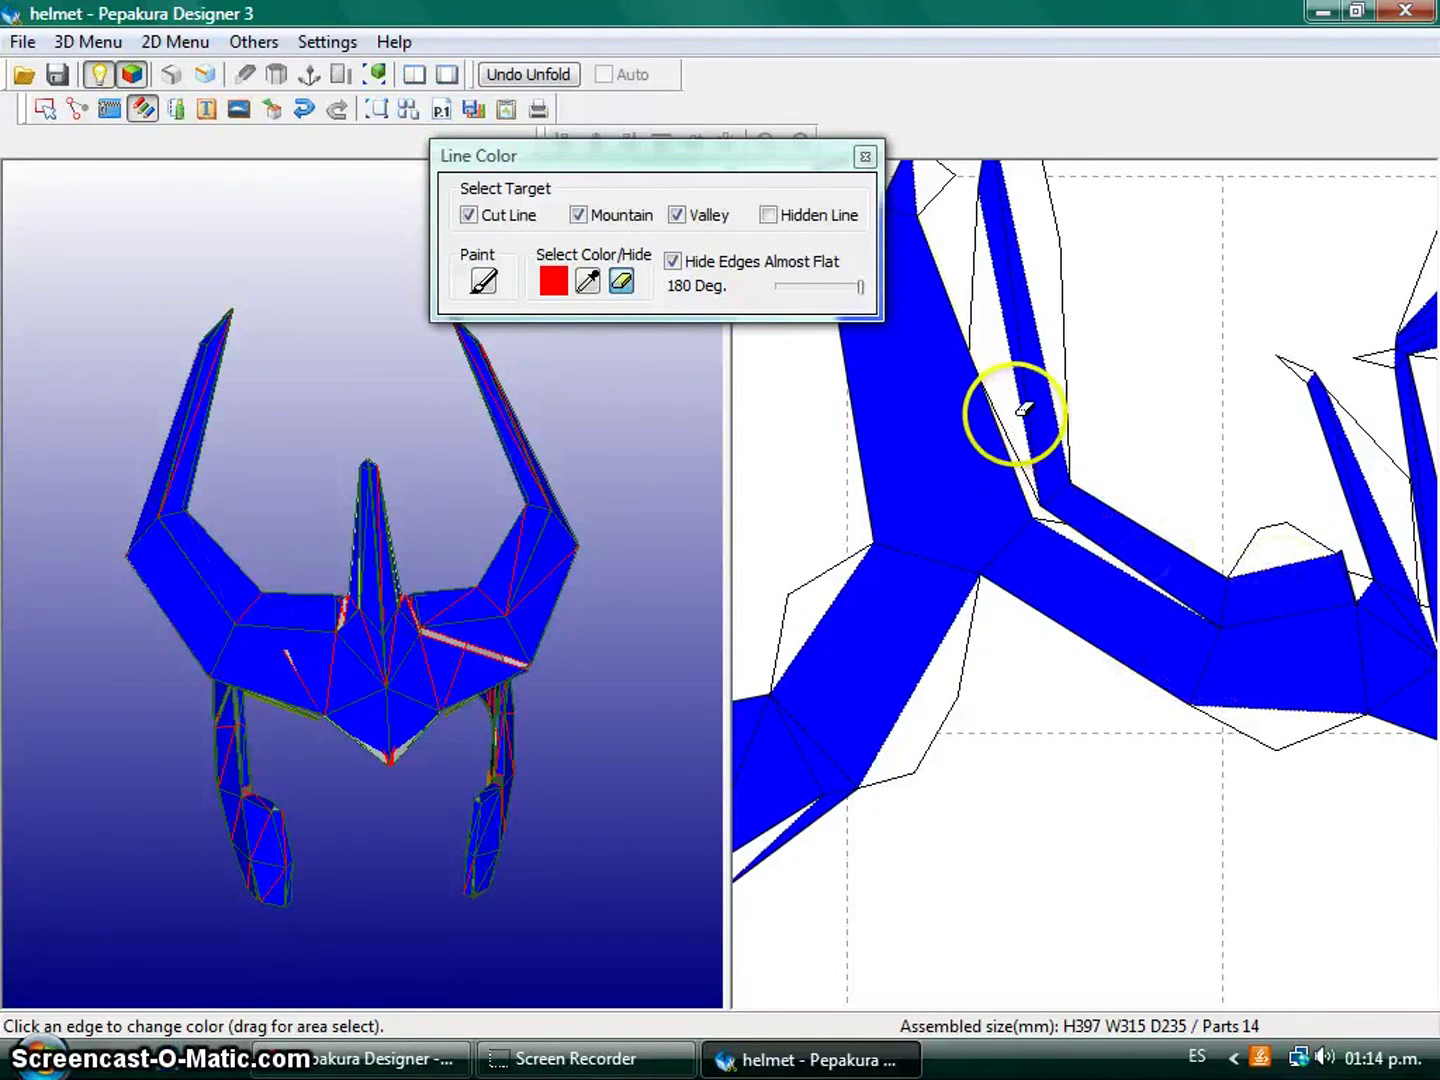
left_click(832, 587)
left_click(860, 824)
left_click(798, 760)
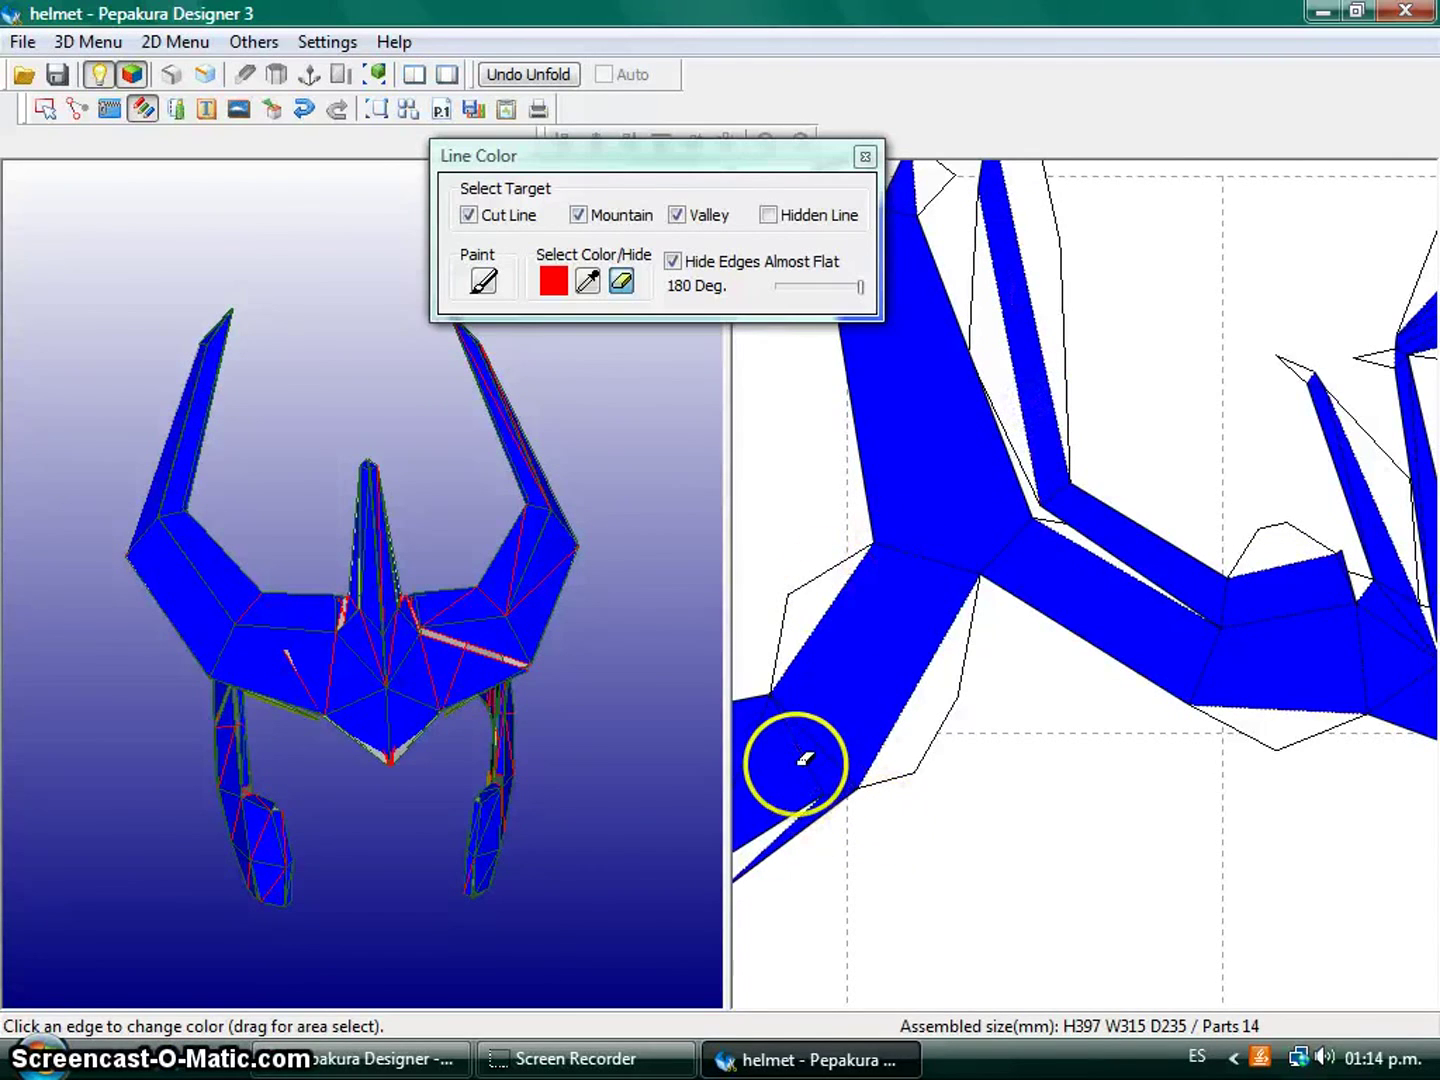
Paint the short fold edges at the bends of the large horn part red.
scroll(1288, 733, "down", 3)
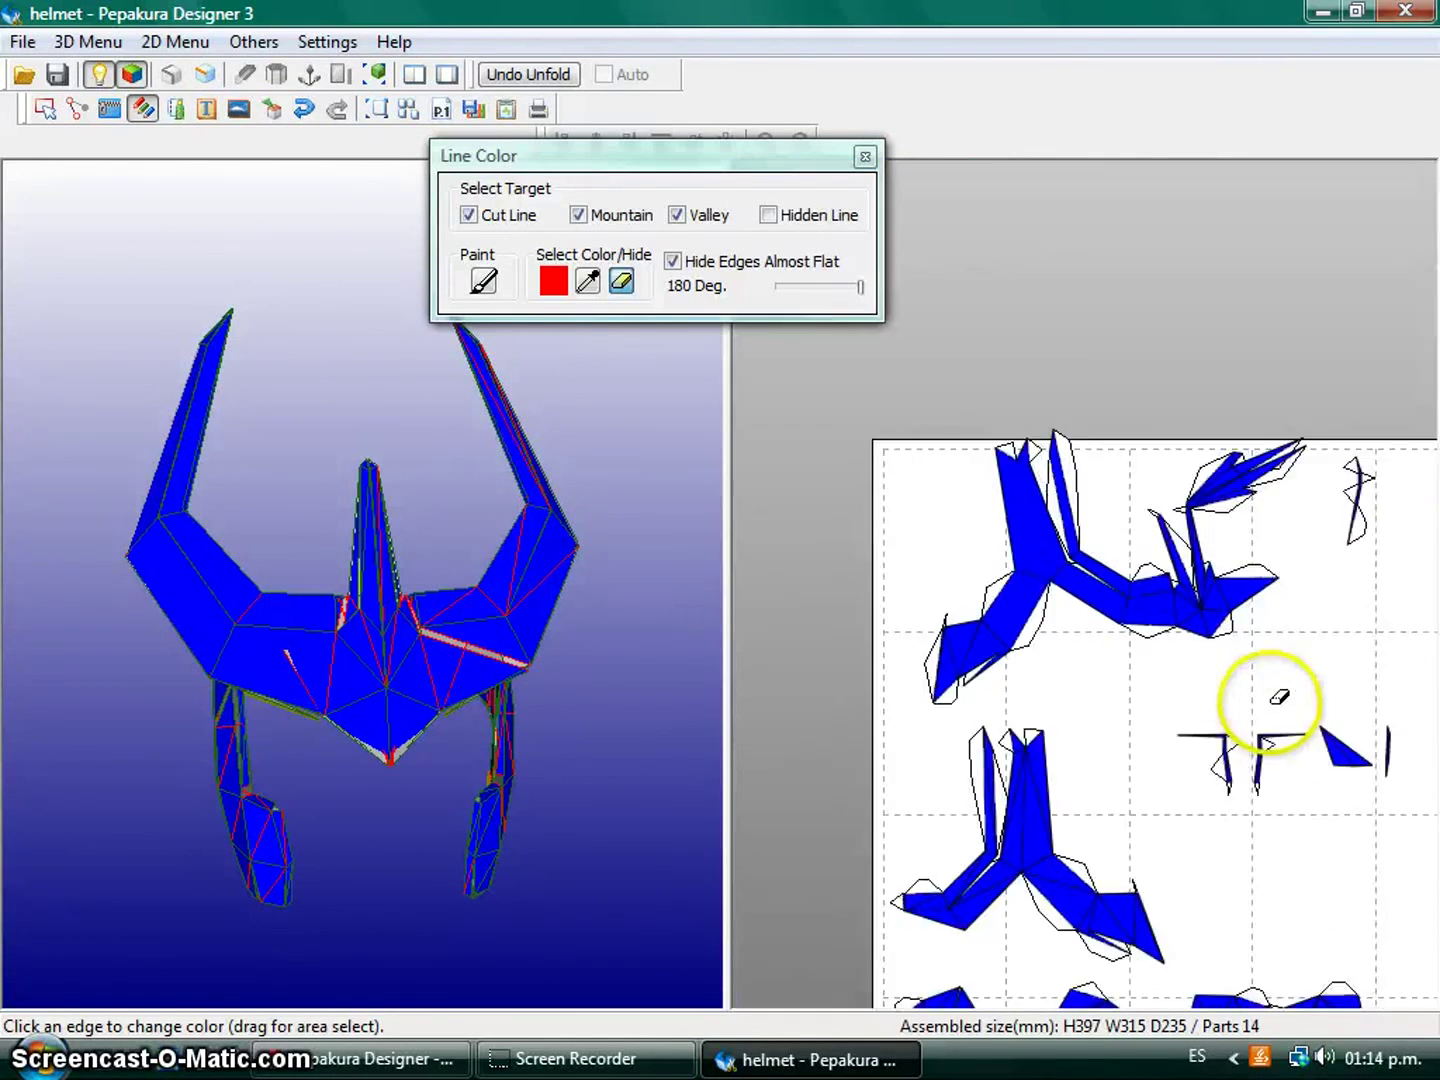
scroll(829, 572, "up", 2)
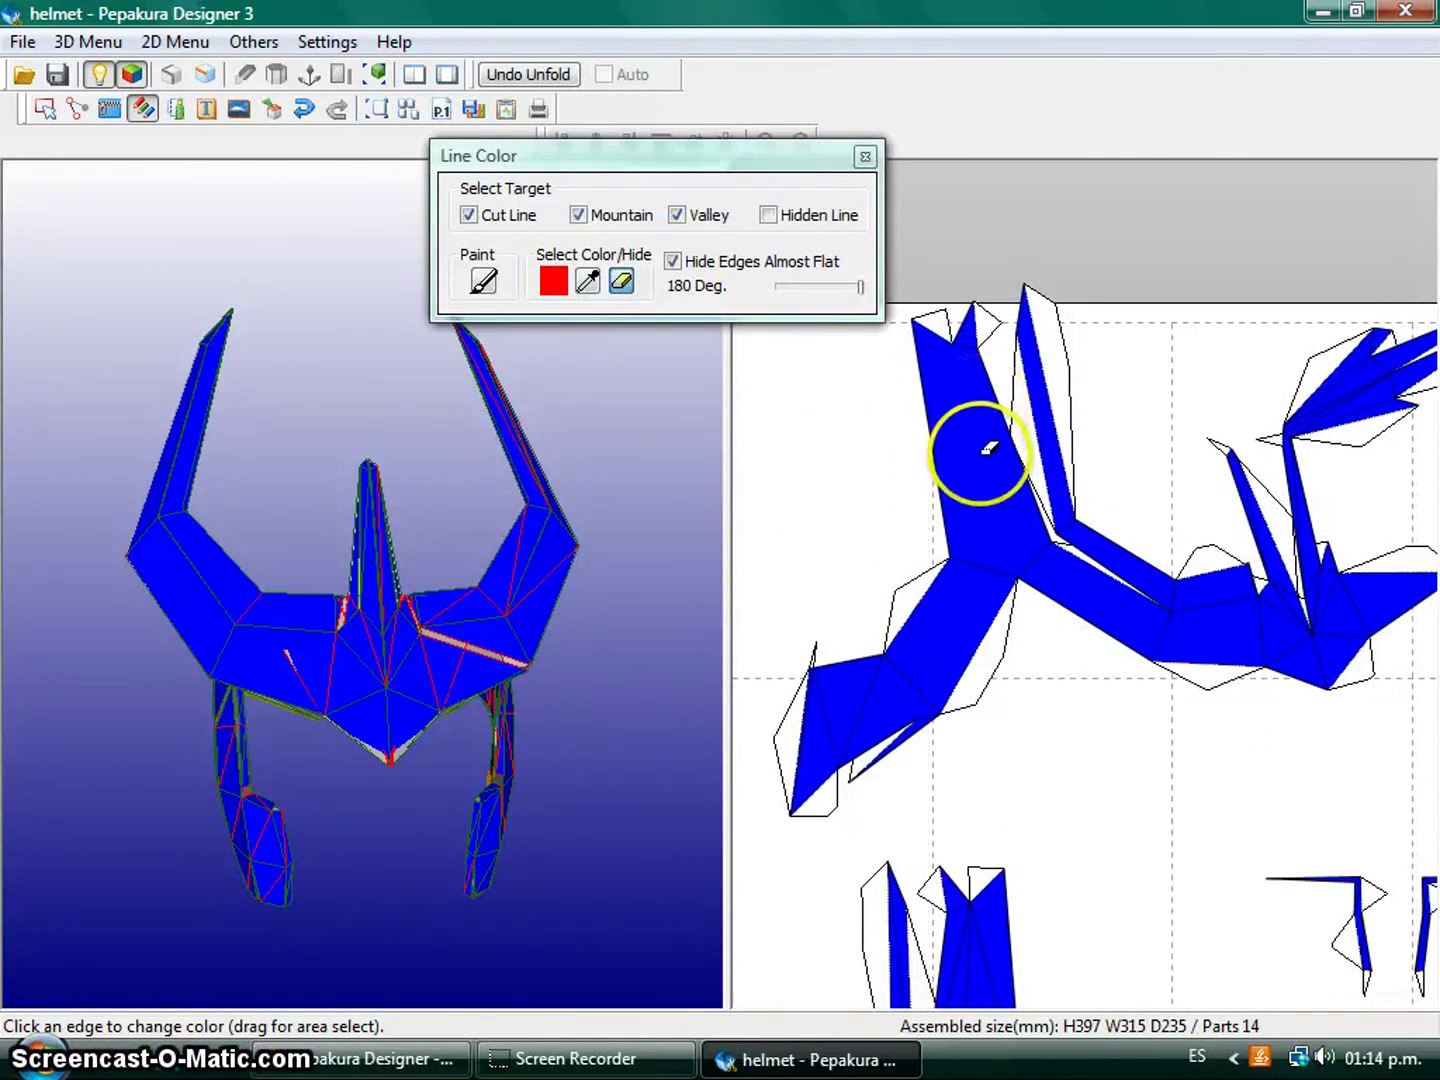
left_click(483, 284)
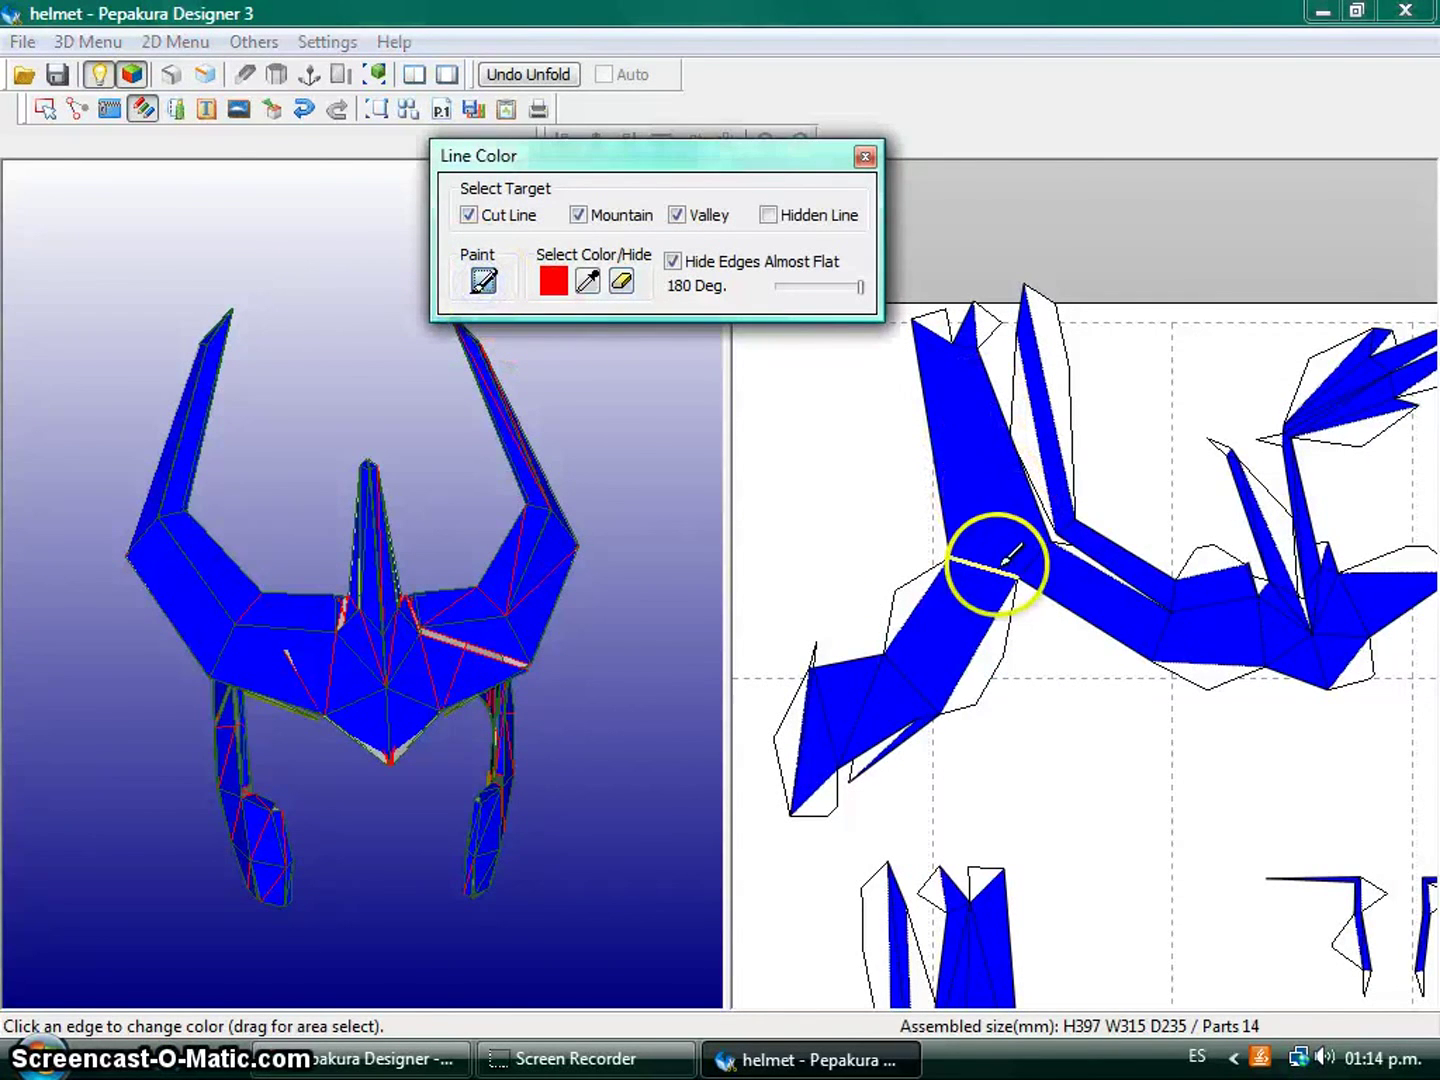
left_click(995, 570)
scroll(913, 672, "up", 2)
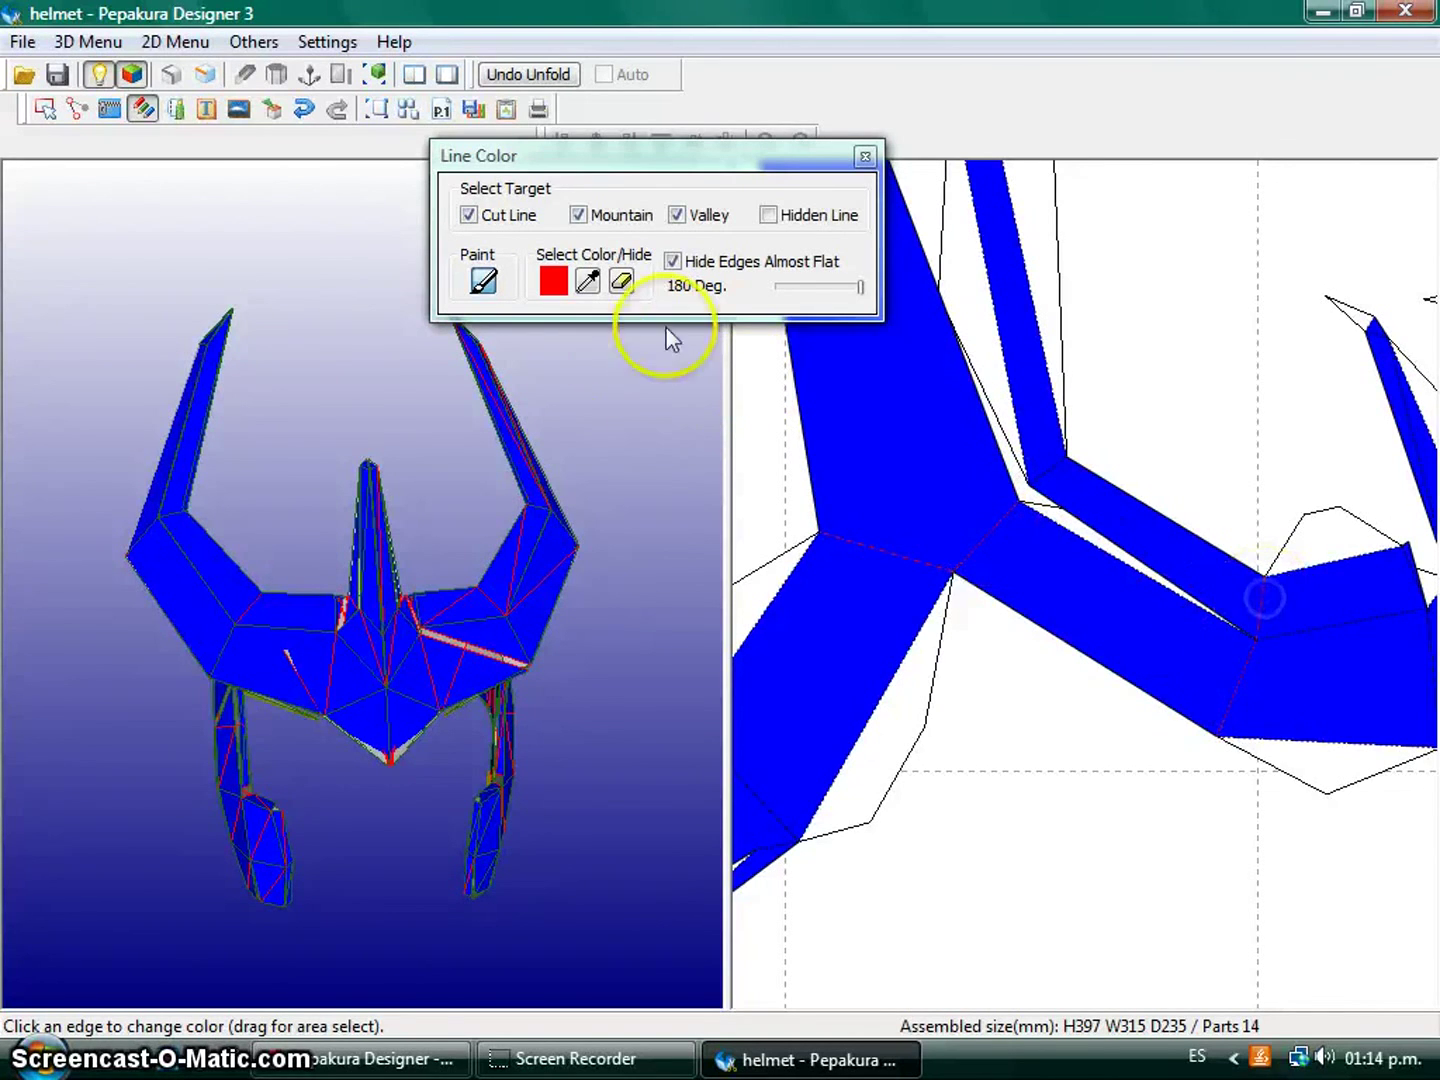
Adjust the Hide Edges Almost Flat angle, ending at 180 degrees, and close the Line Color settings.
left_click(859, 290)
left_click_drag(858, 289, 901, 297)
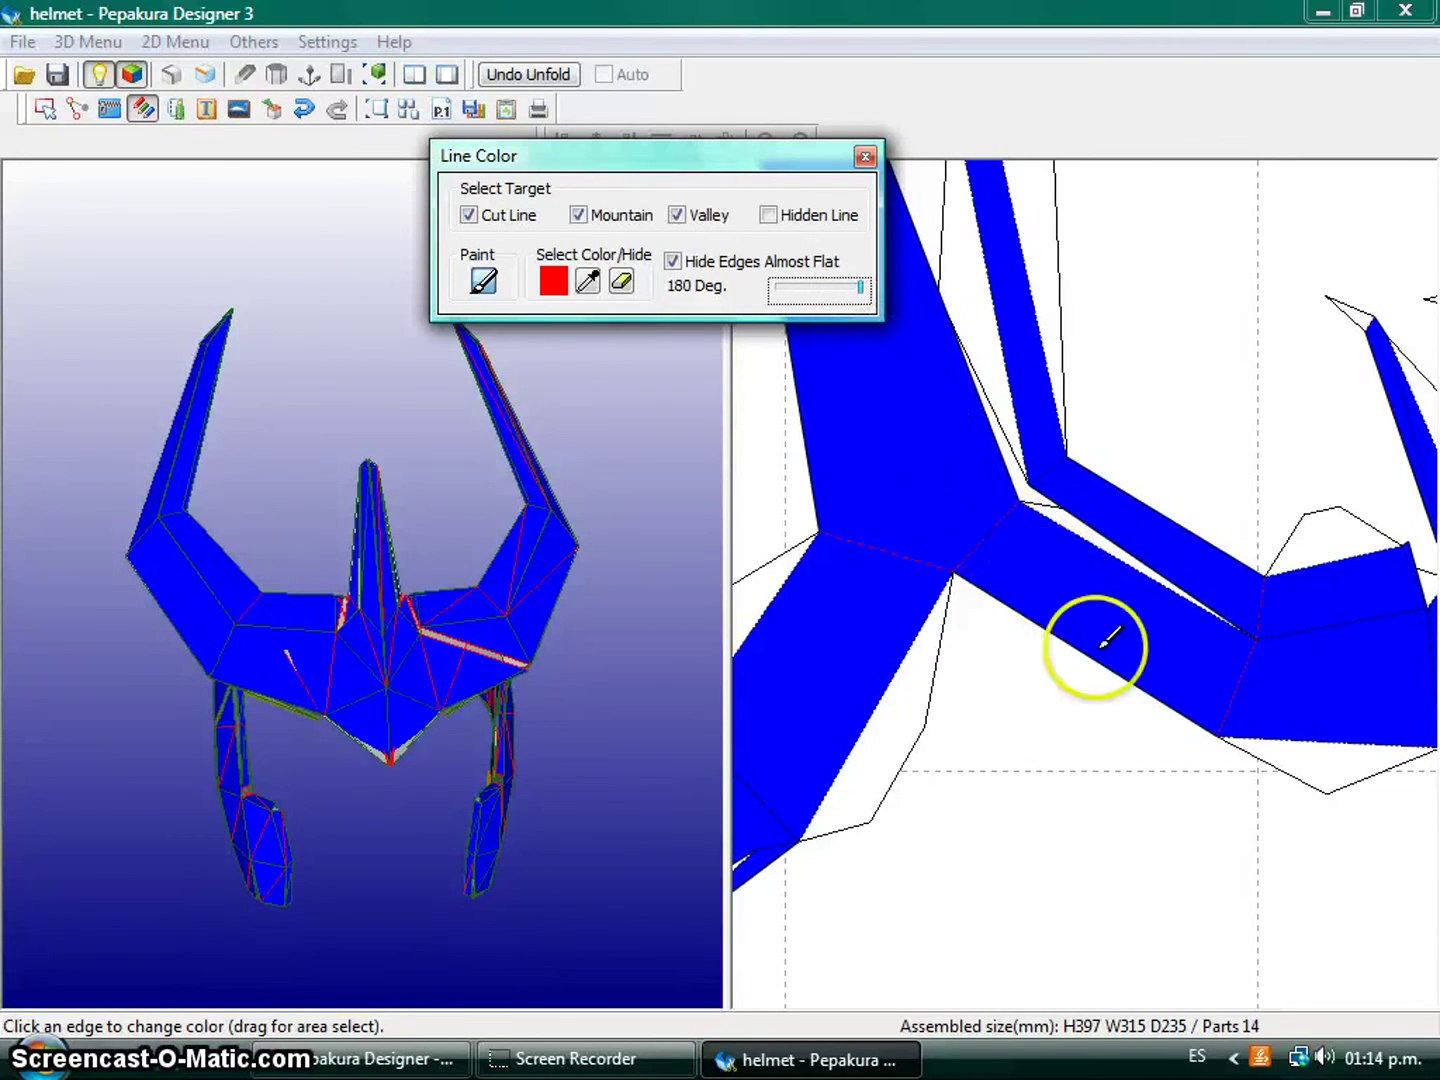
left_click_drag(845, 301, 888, 313)
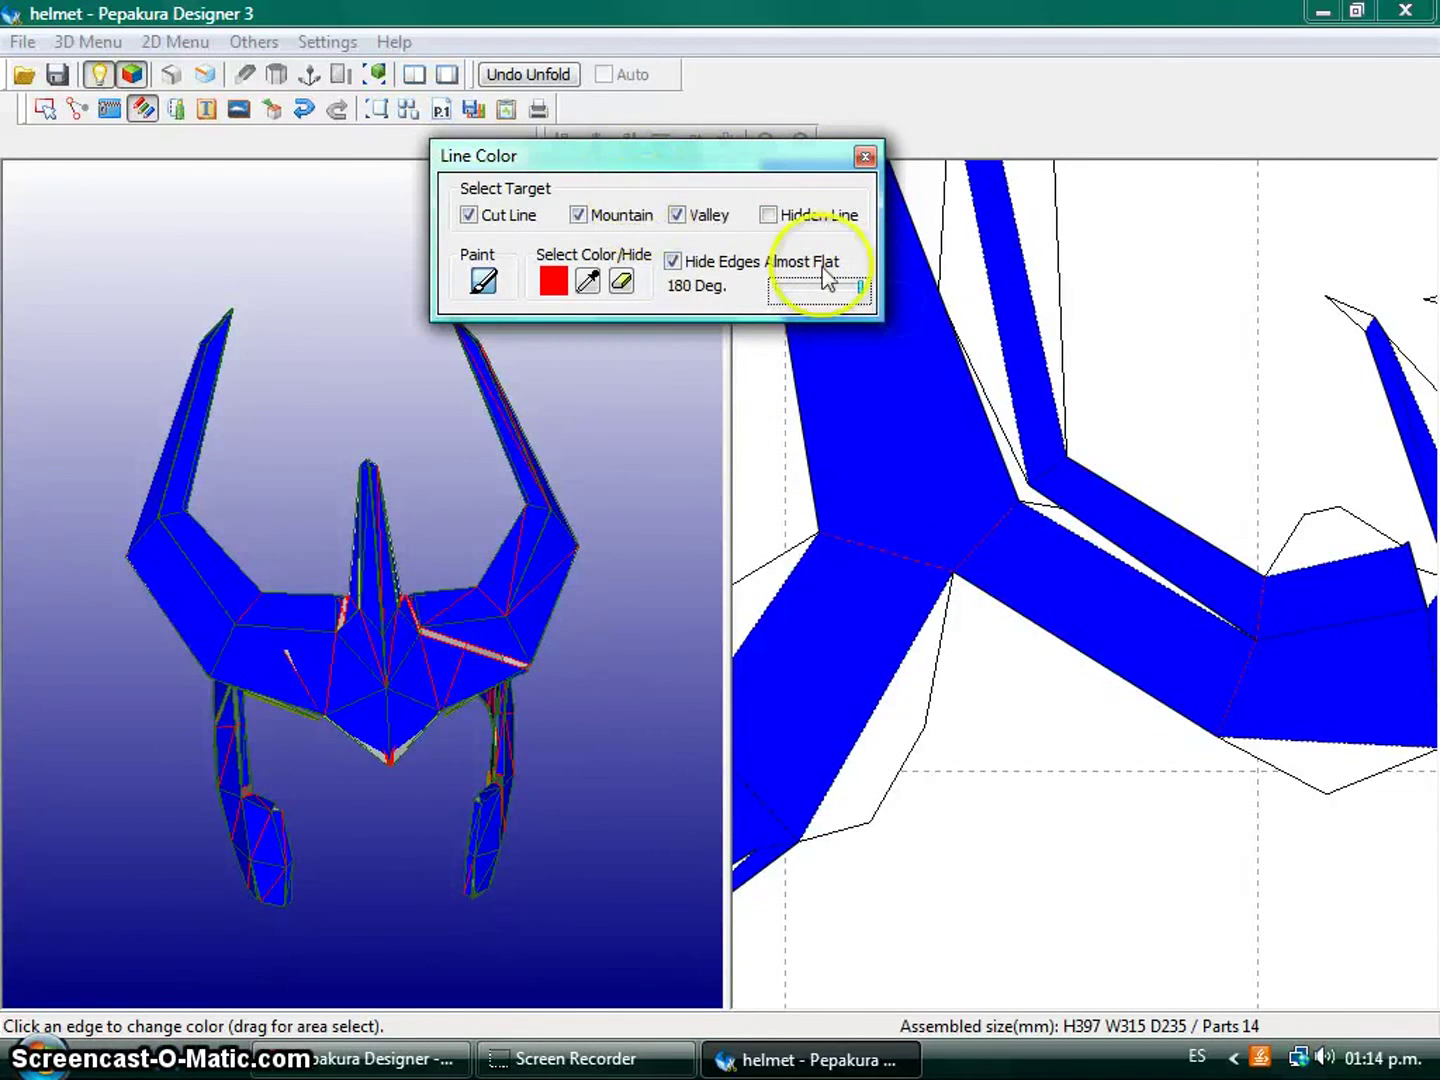
left_click(866, 156)
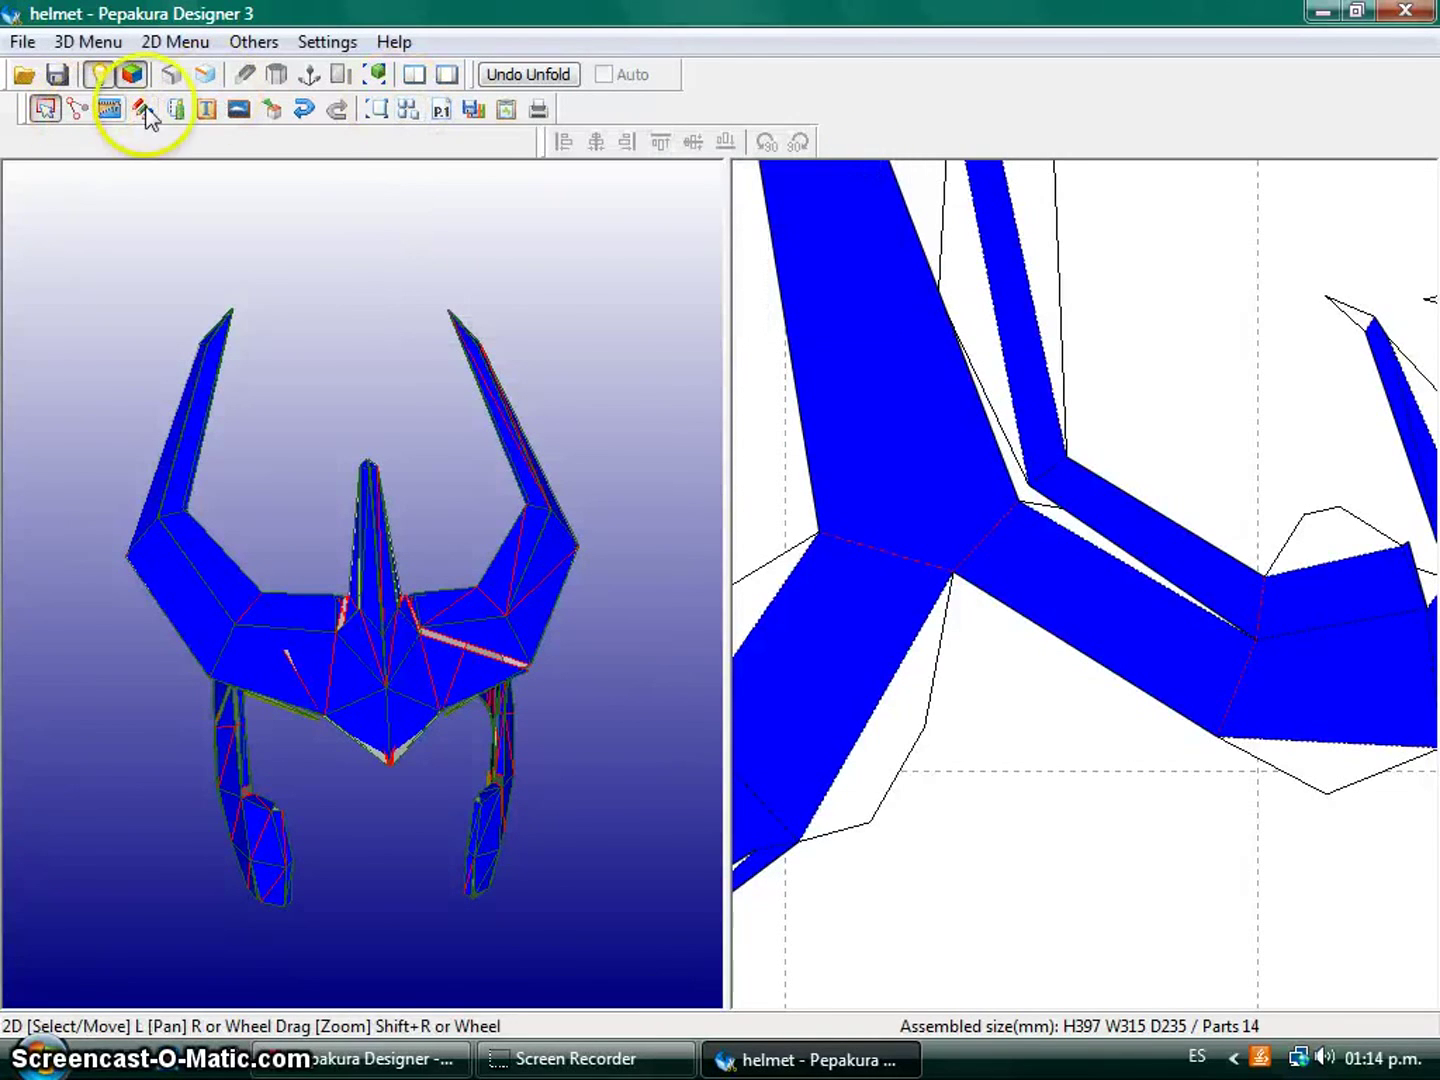
Reshape all flaps with the Flap Tool to a 5 mm height and manual angles of 45 degrees on both sides.
left_click(177, 110)
left_click_drag(275, 149, 537, 250)
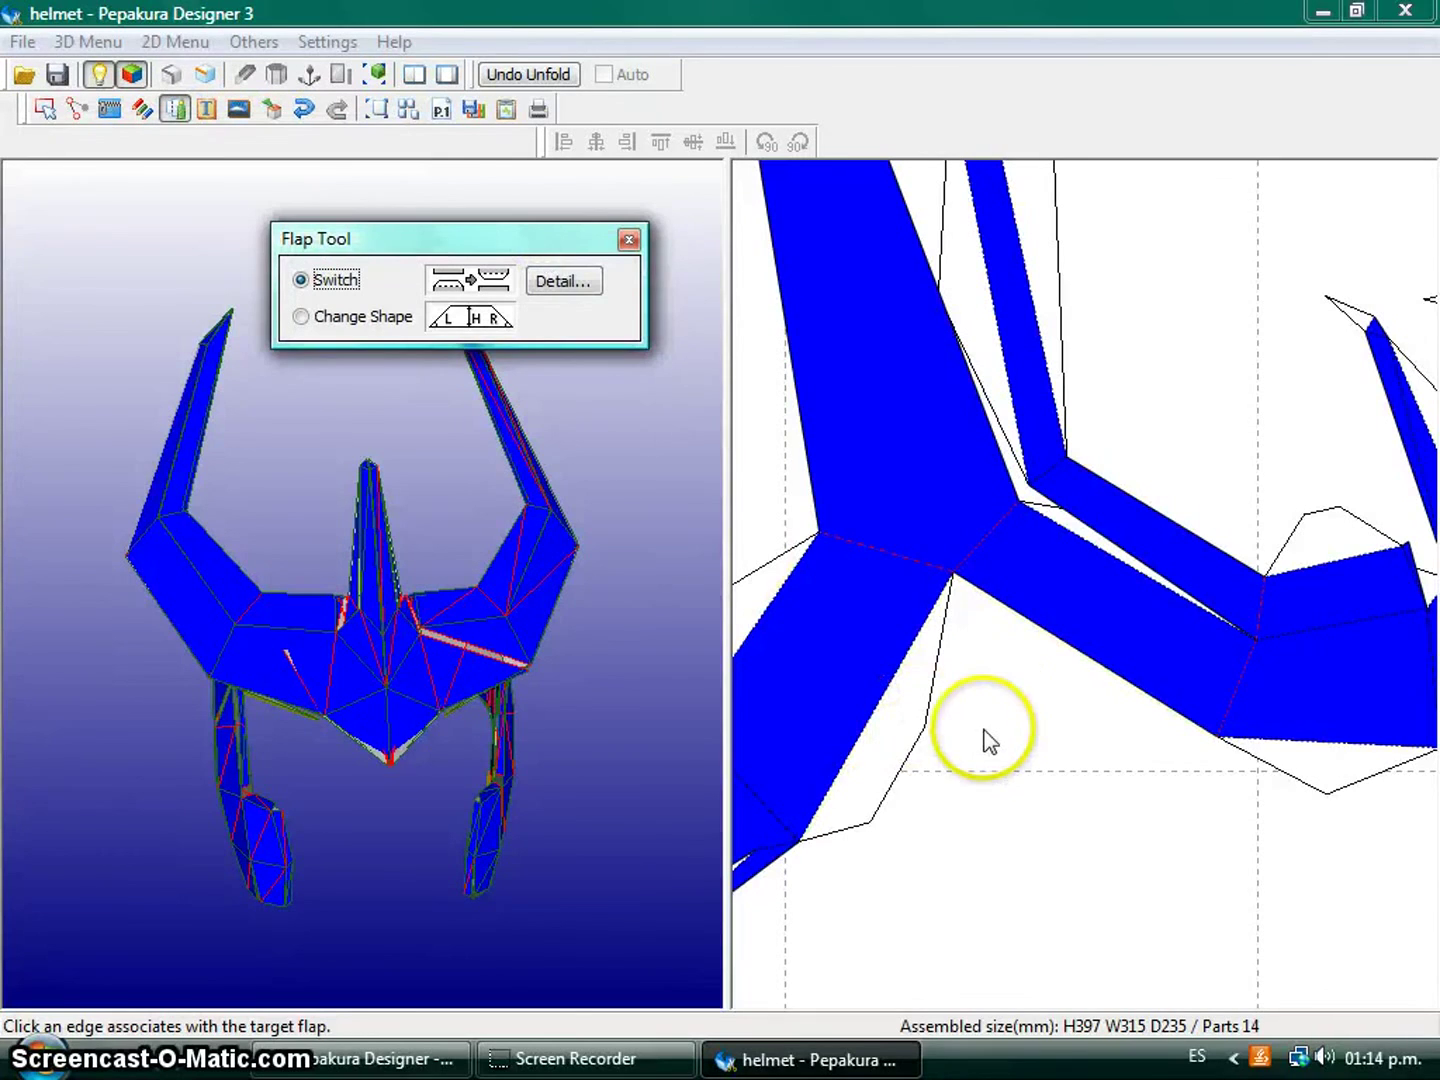
scroll(1001, 725, "down", 4)
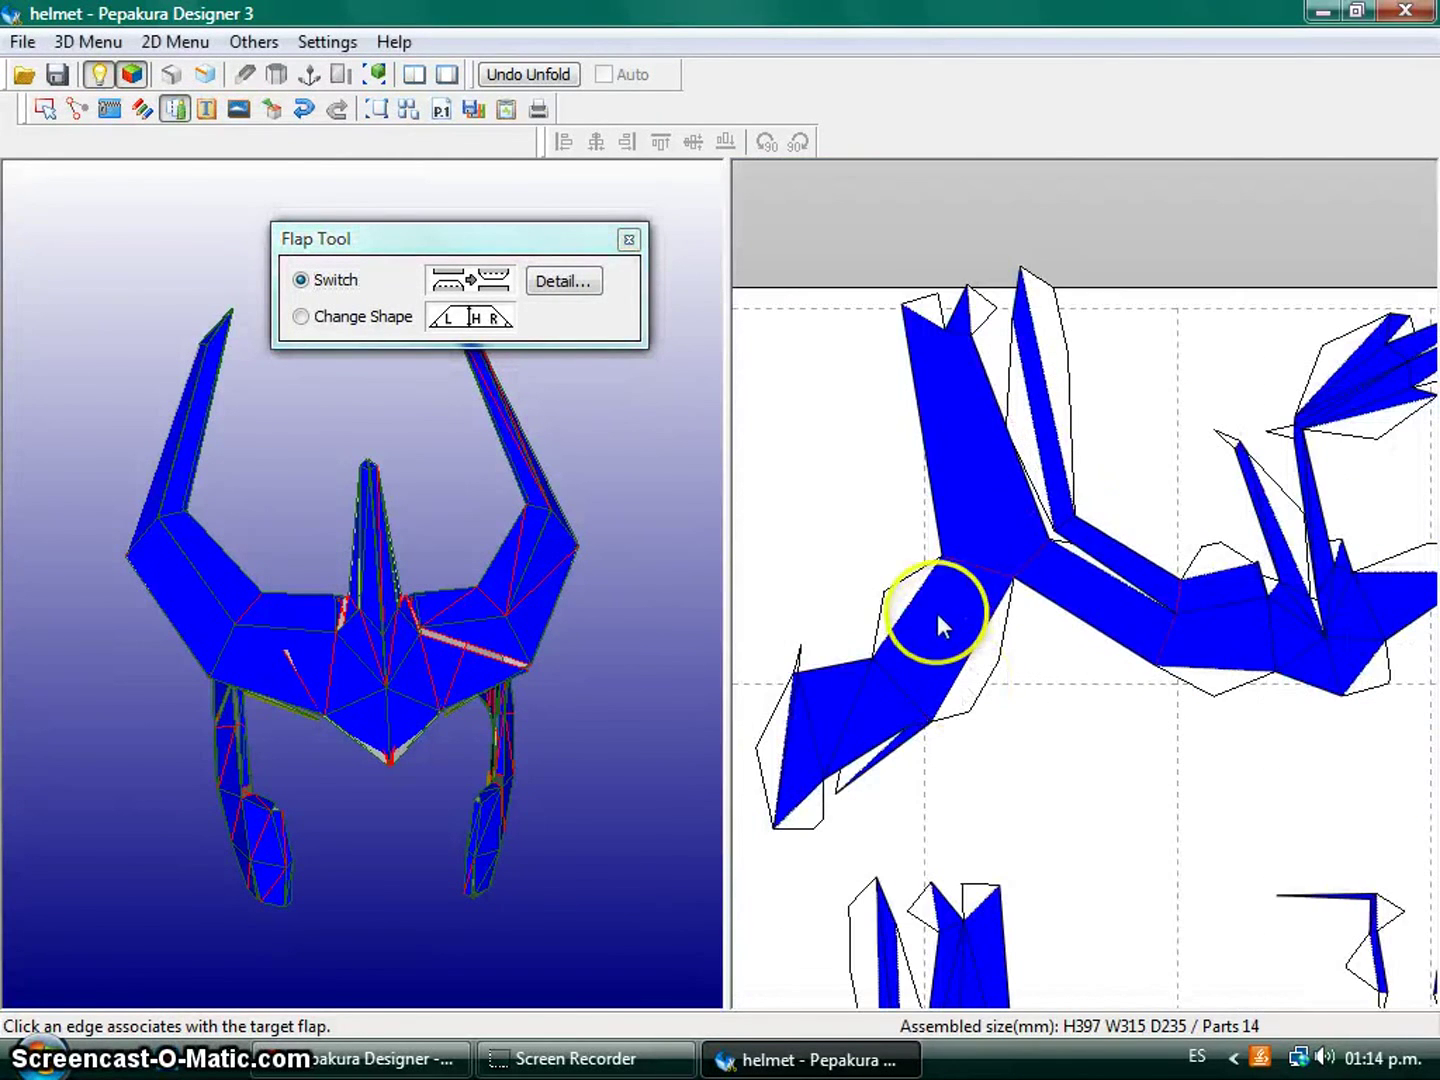
left_click(301, 317)
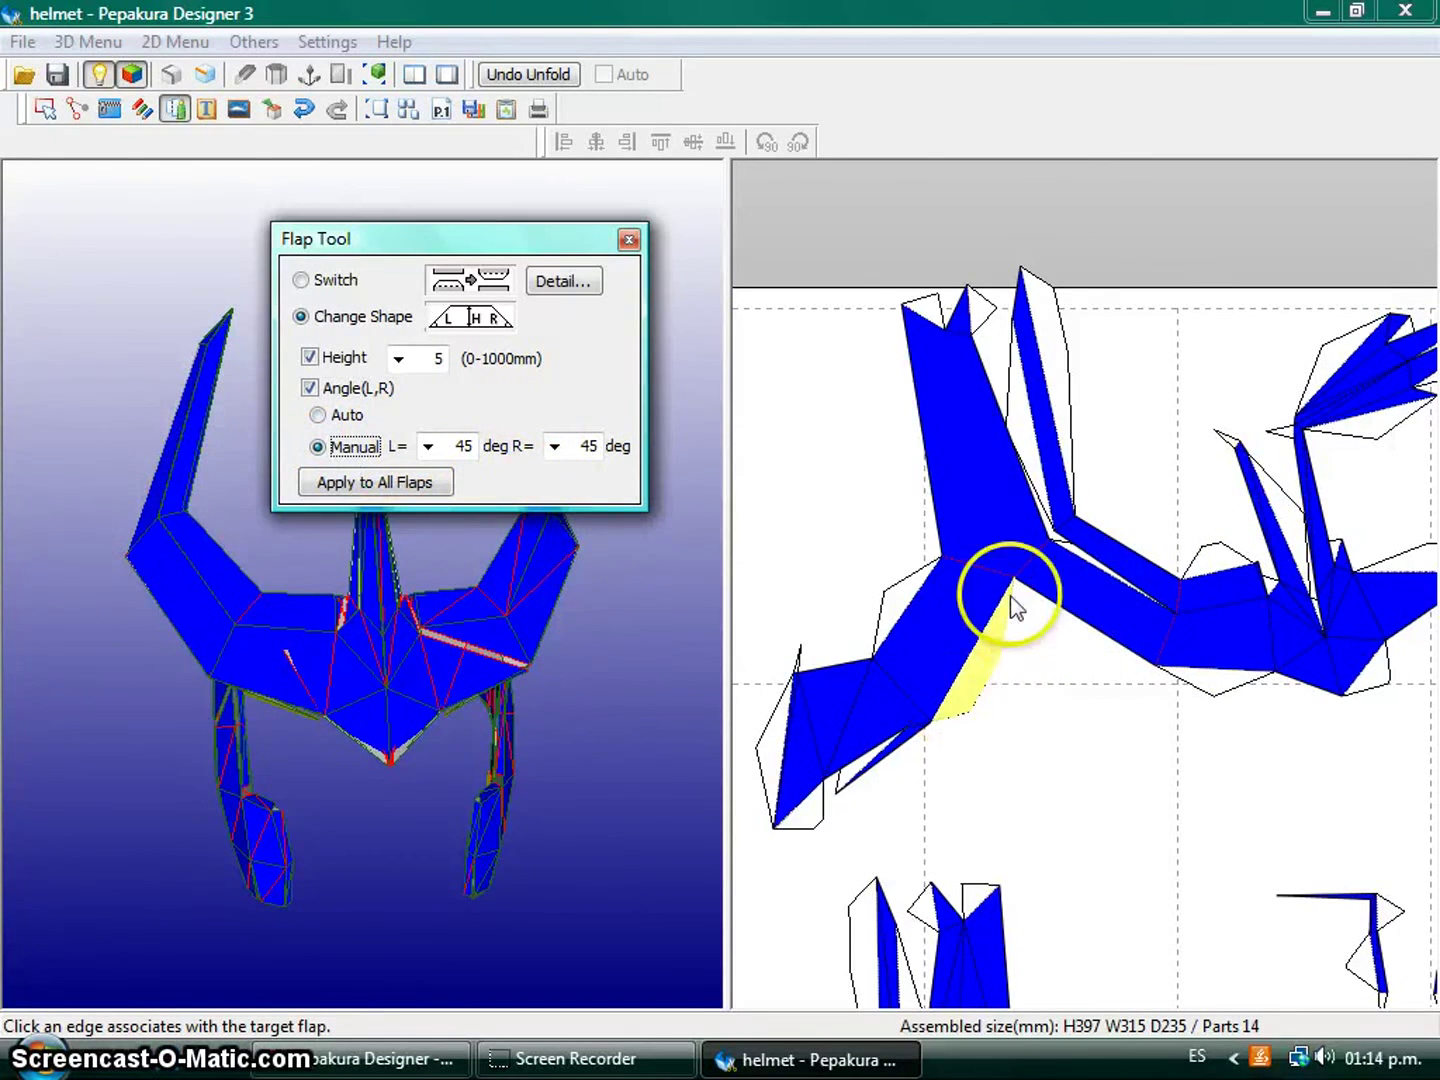
left_click(386, 483)
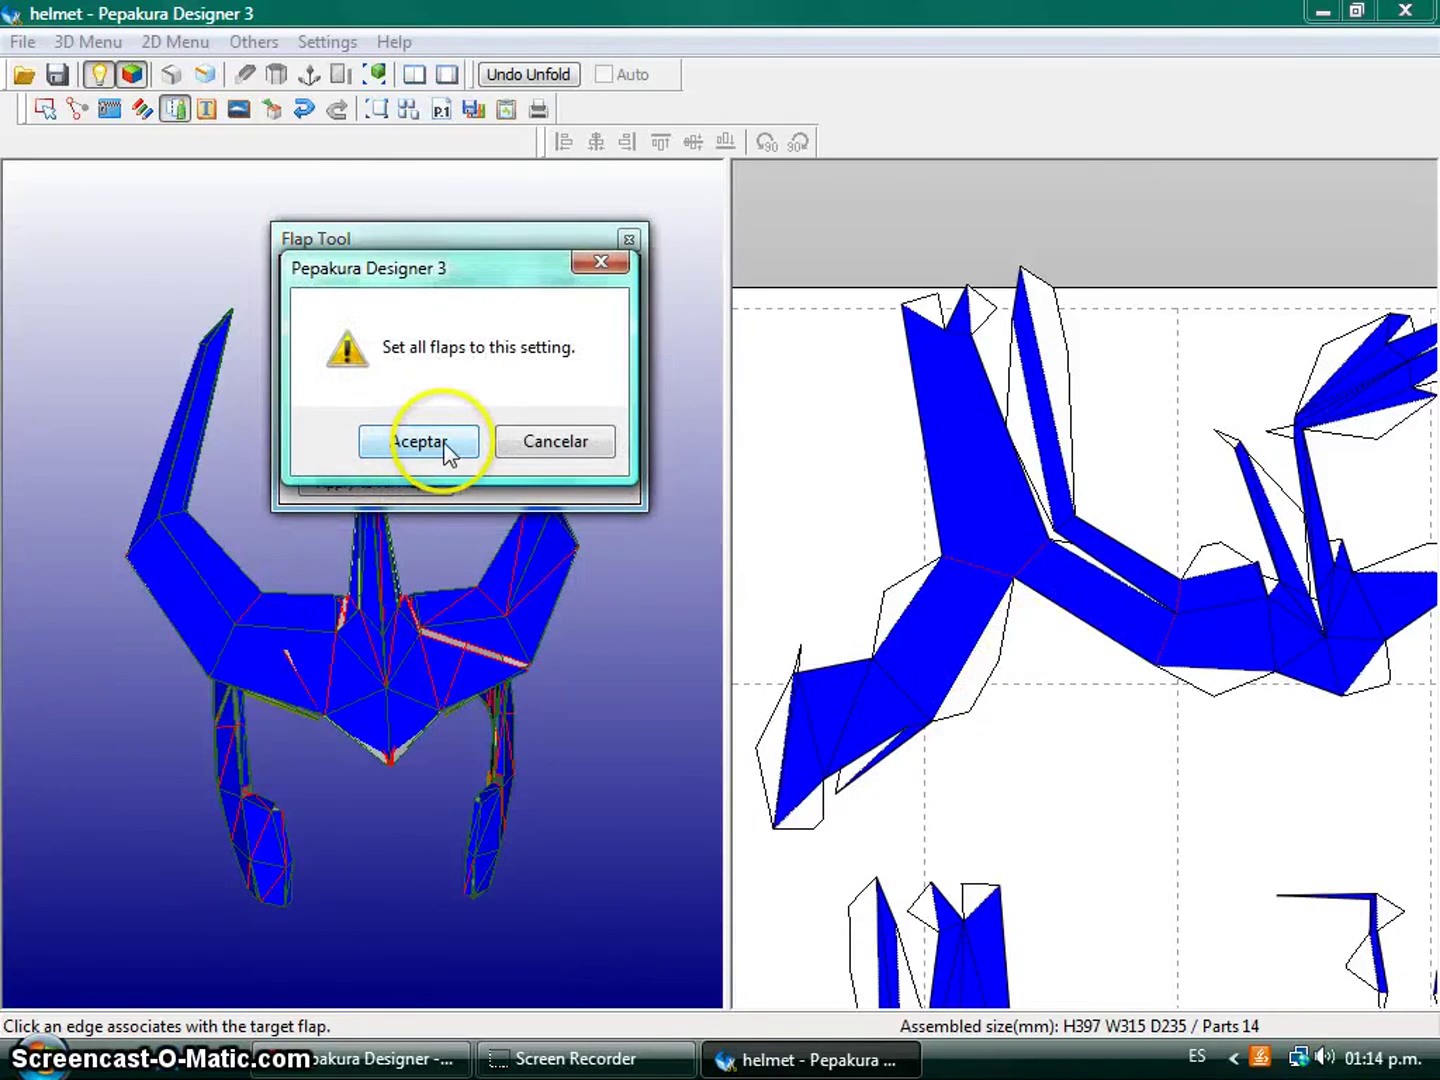
left_click(445, 455)
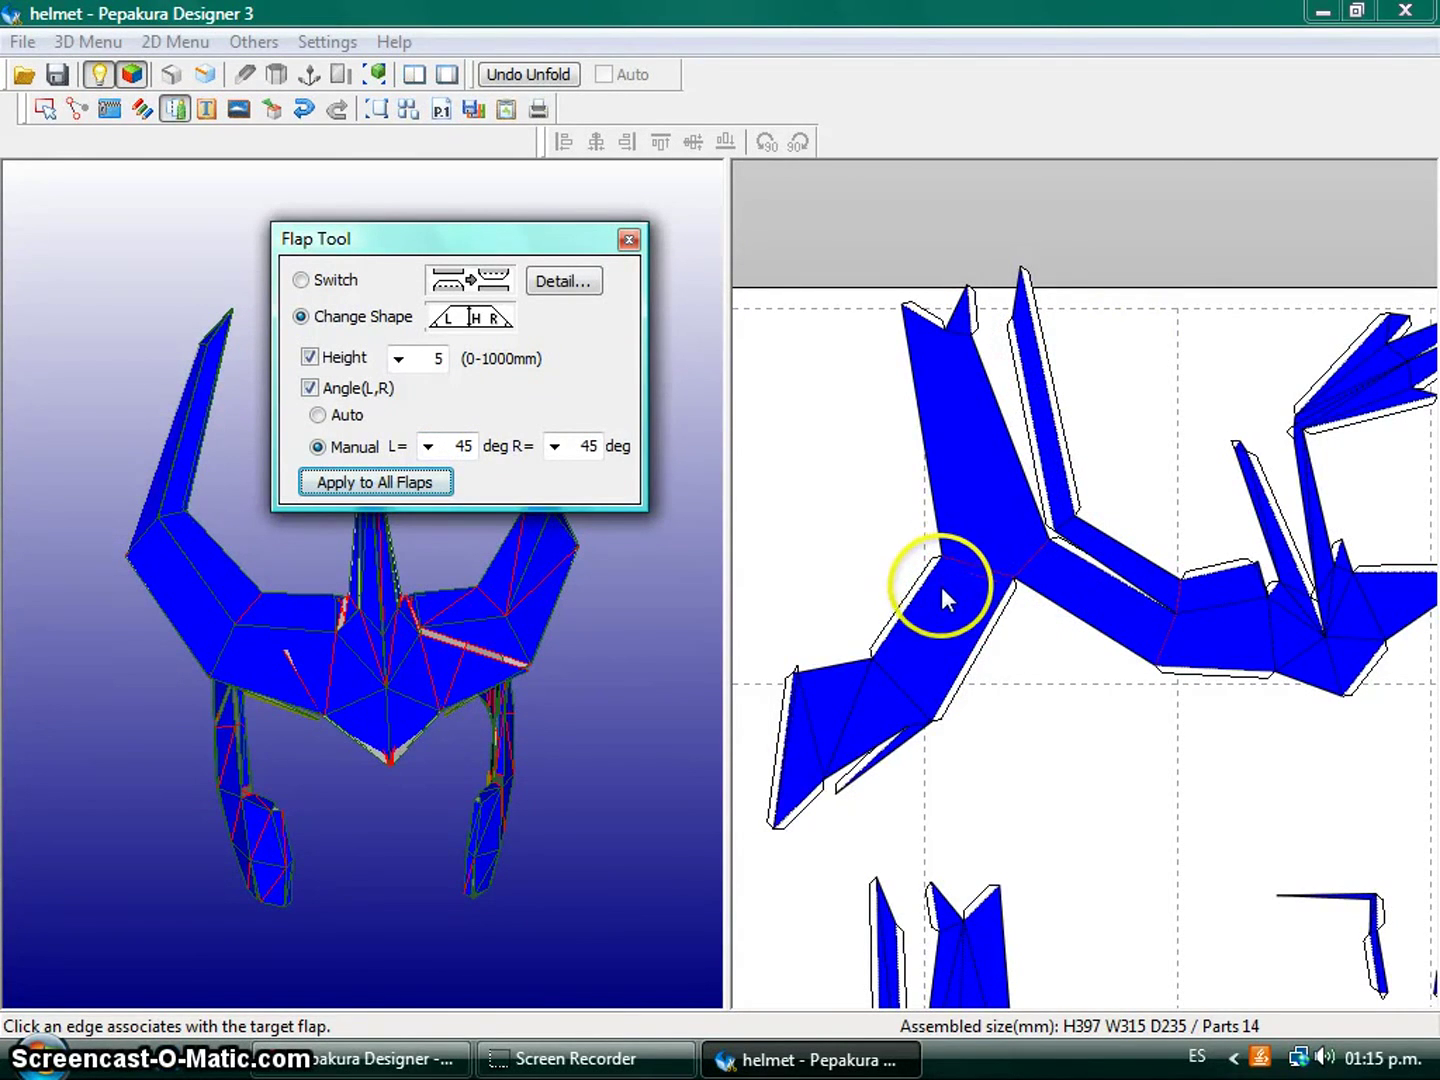
Switch the flap angles to Auto and apply the setting to all flaps.
left_click_drag(527, 246, 601, 224)
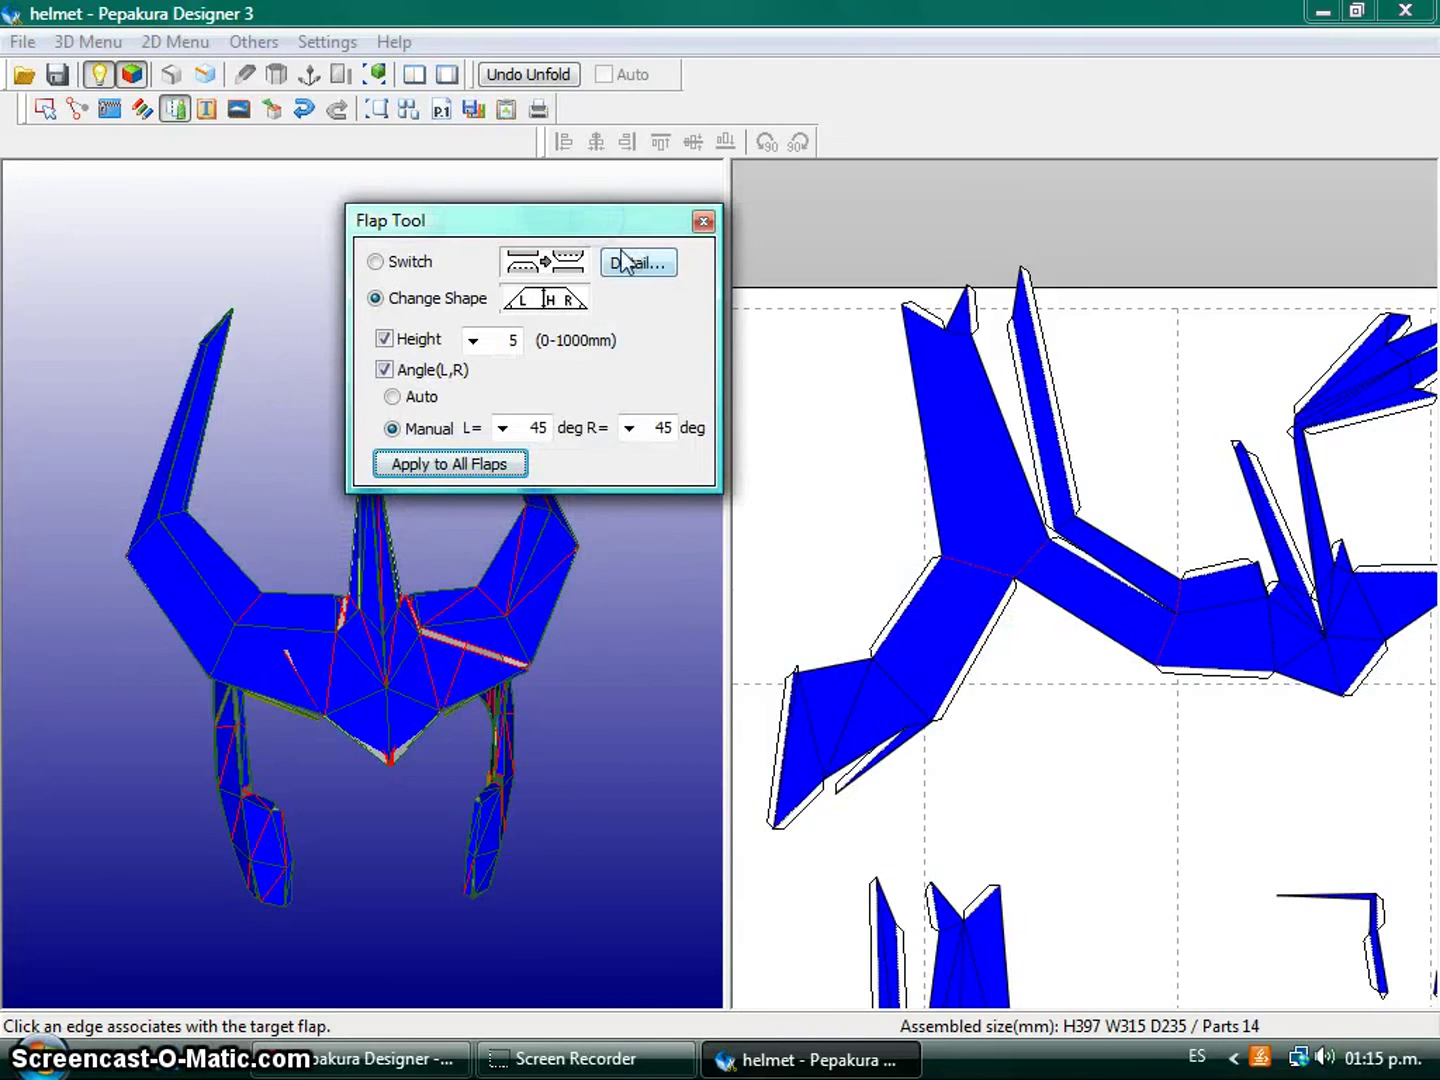
left_click(393, 397)
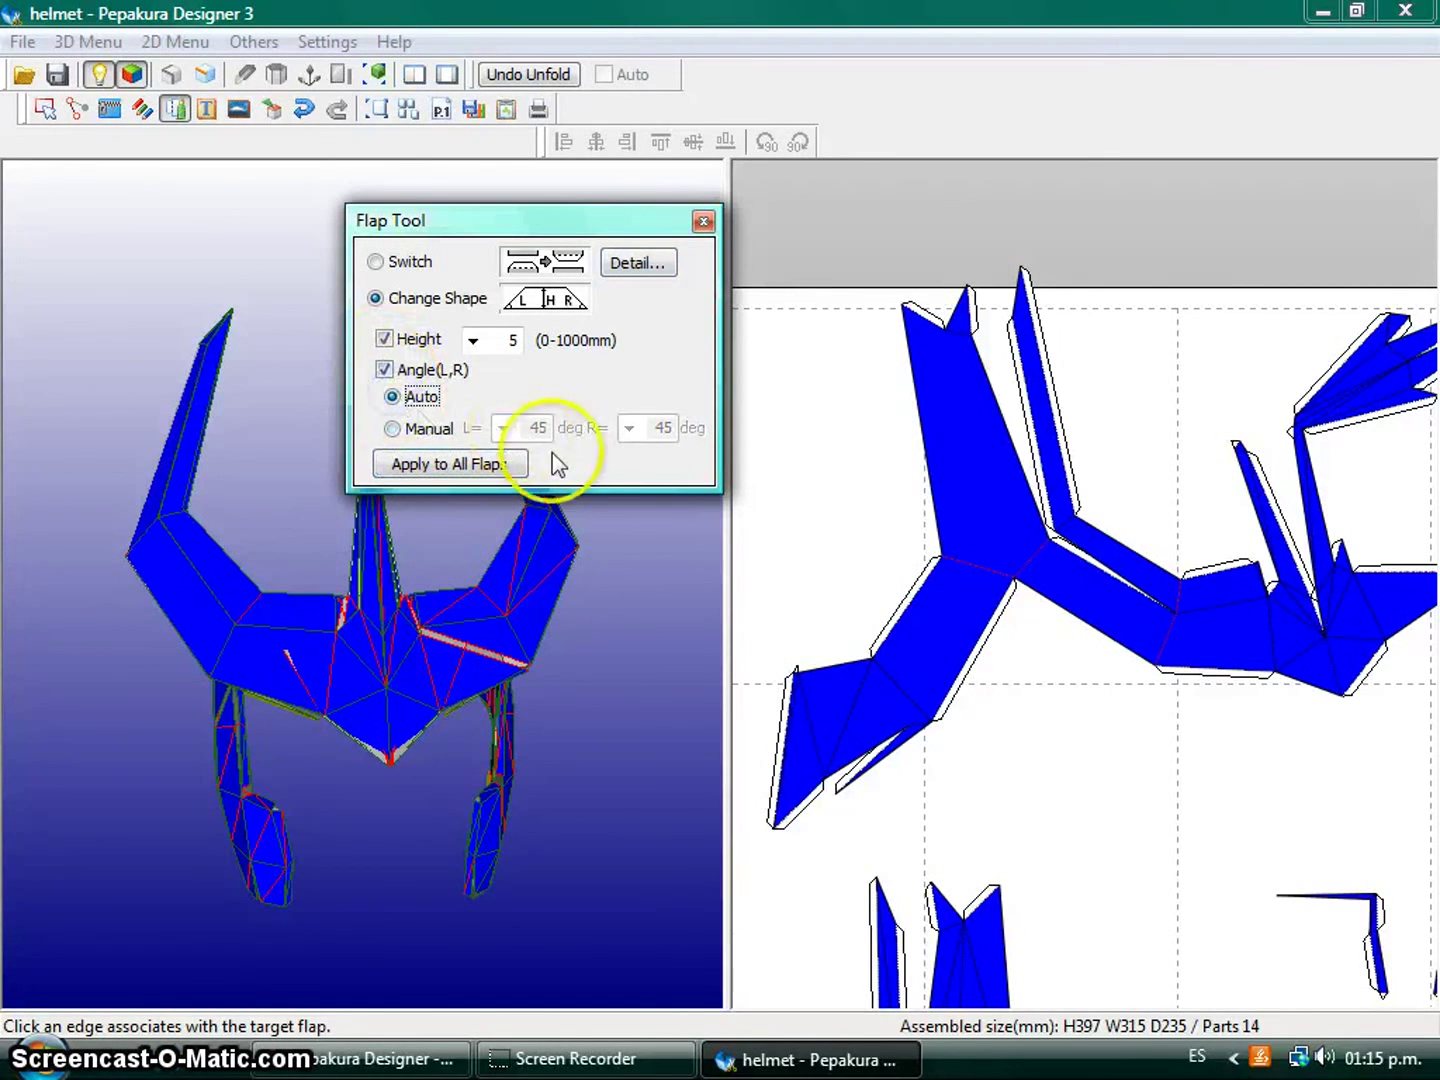
left_click(454, 463)
left_click(484, 422)
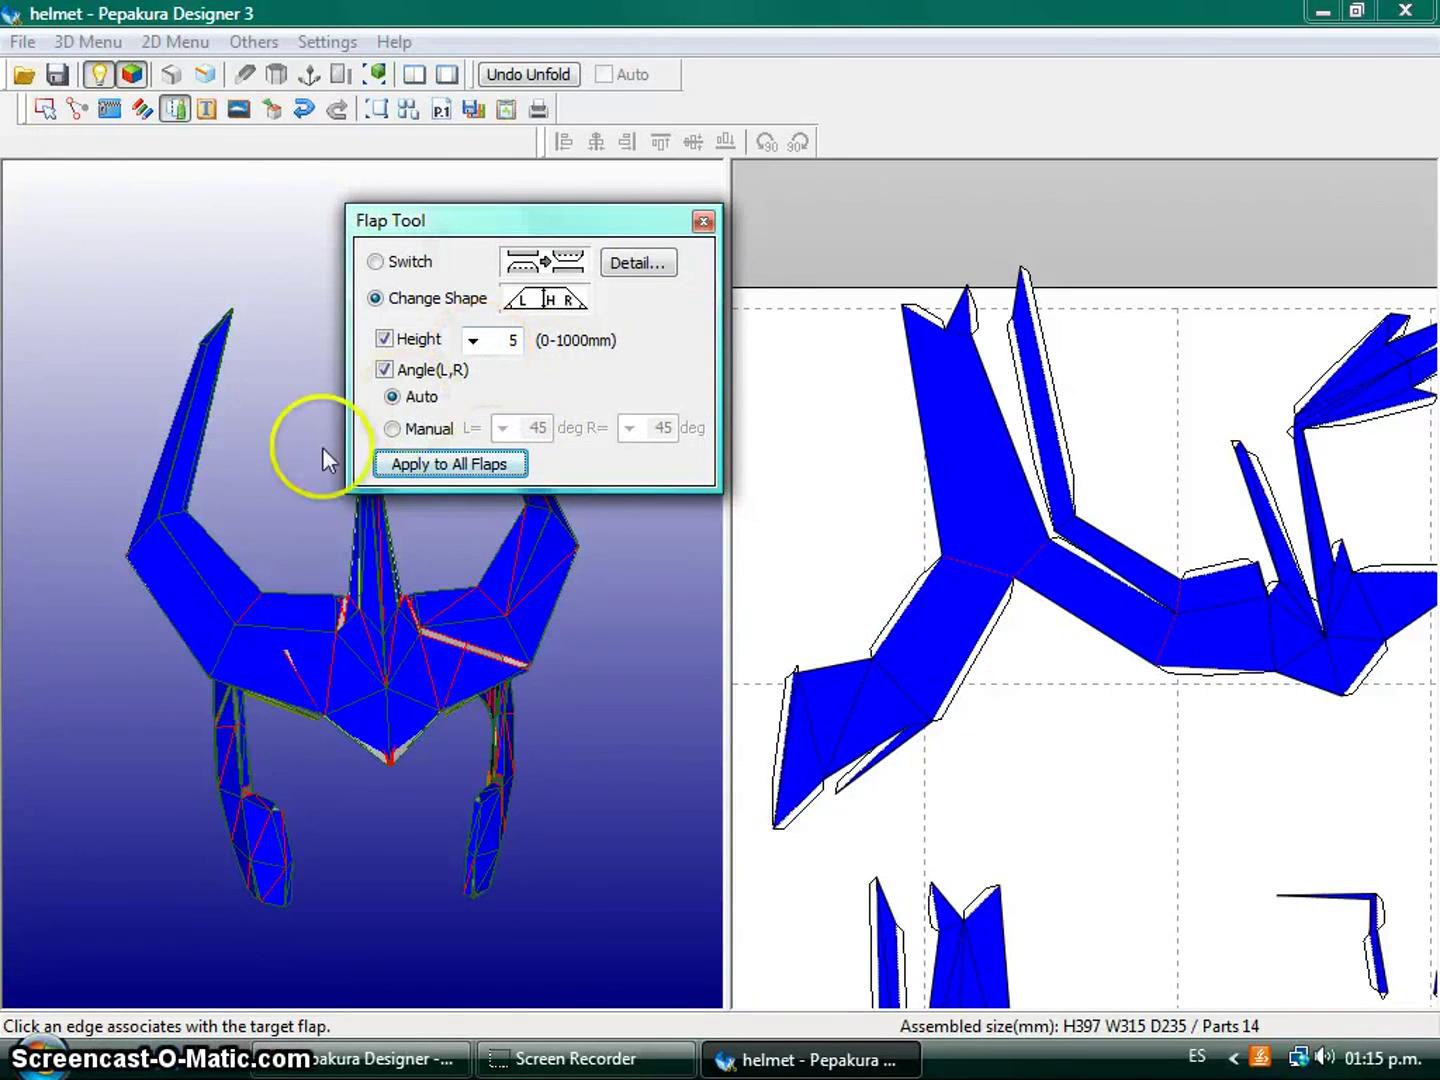
Set manual flap angles of 30 degrees for both L and R and apply them to all flaps.
left_click(393, 428)
left_click(502, 427)
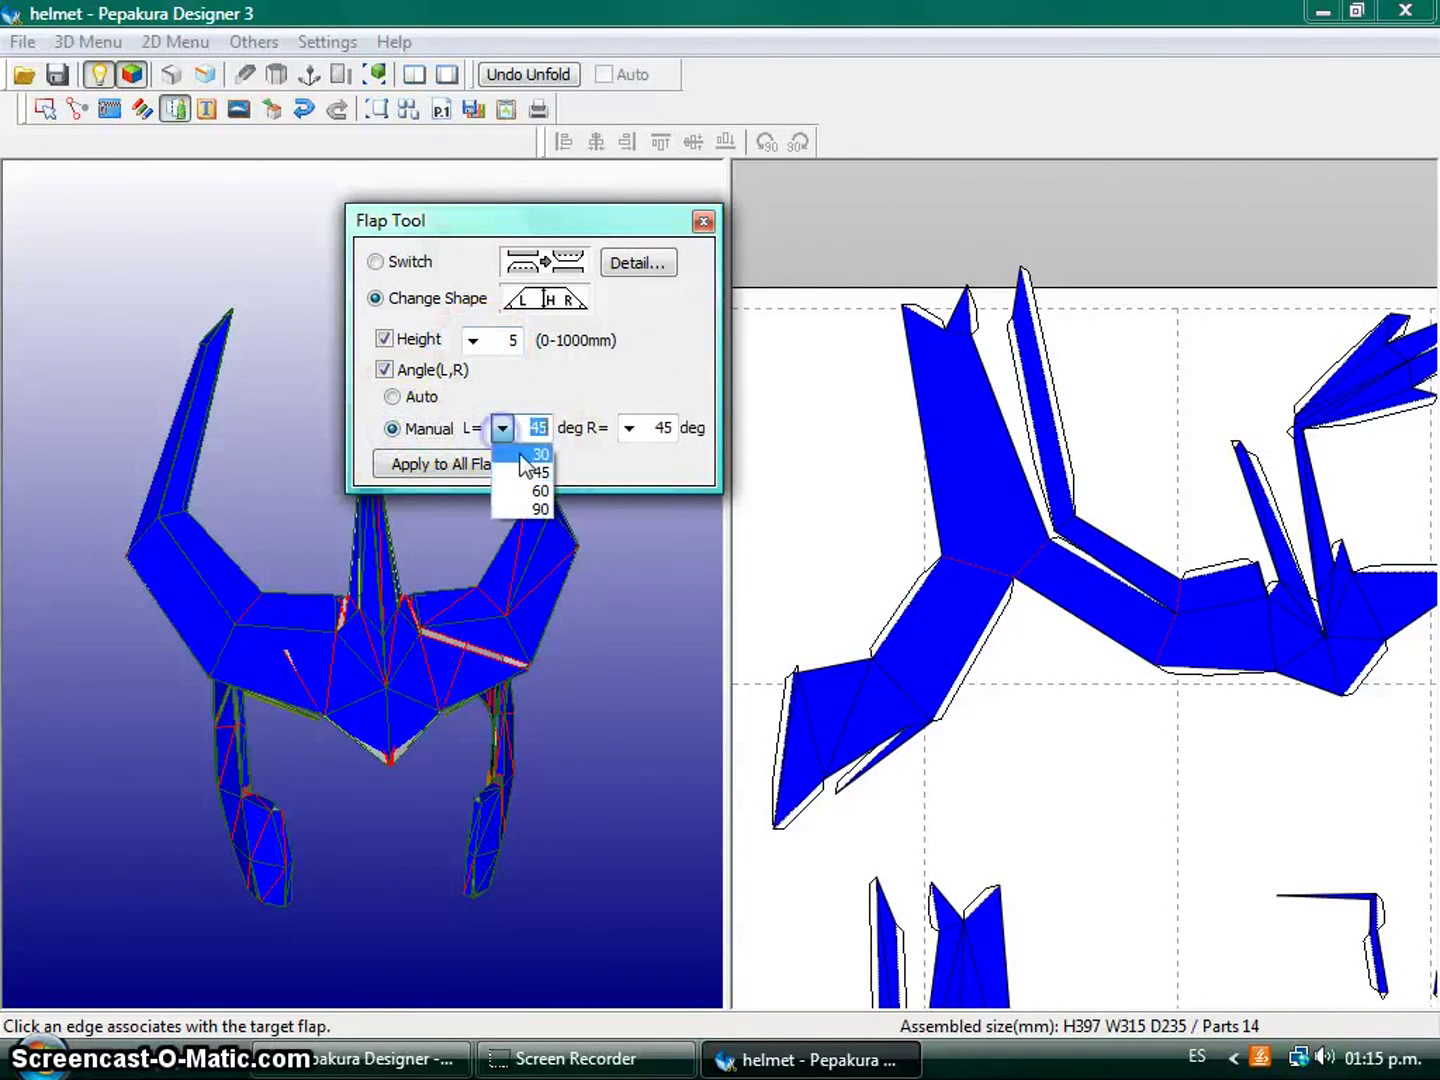
left_click(540, 454)
left_click(505, 463)
left_click(515, 418)
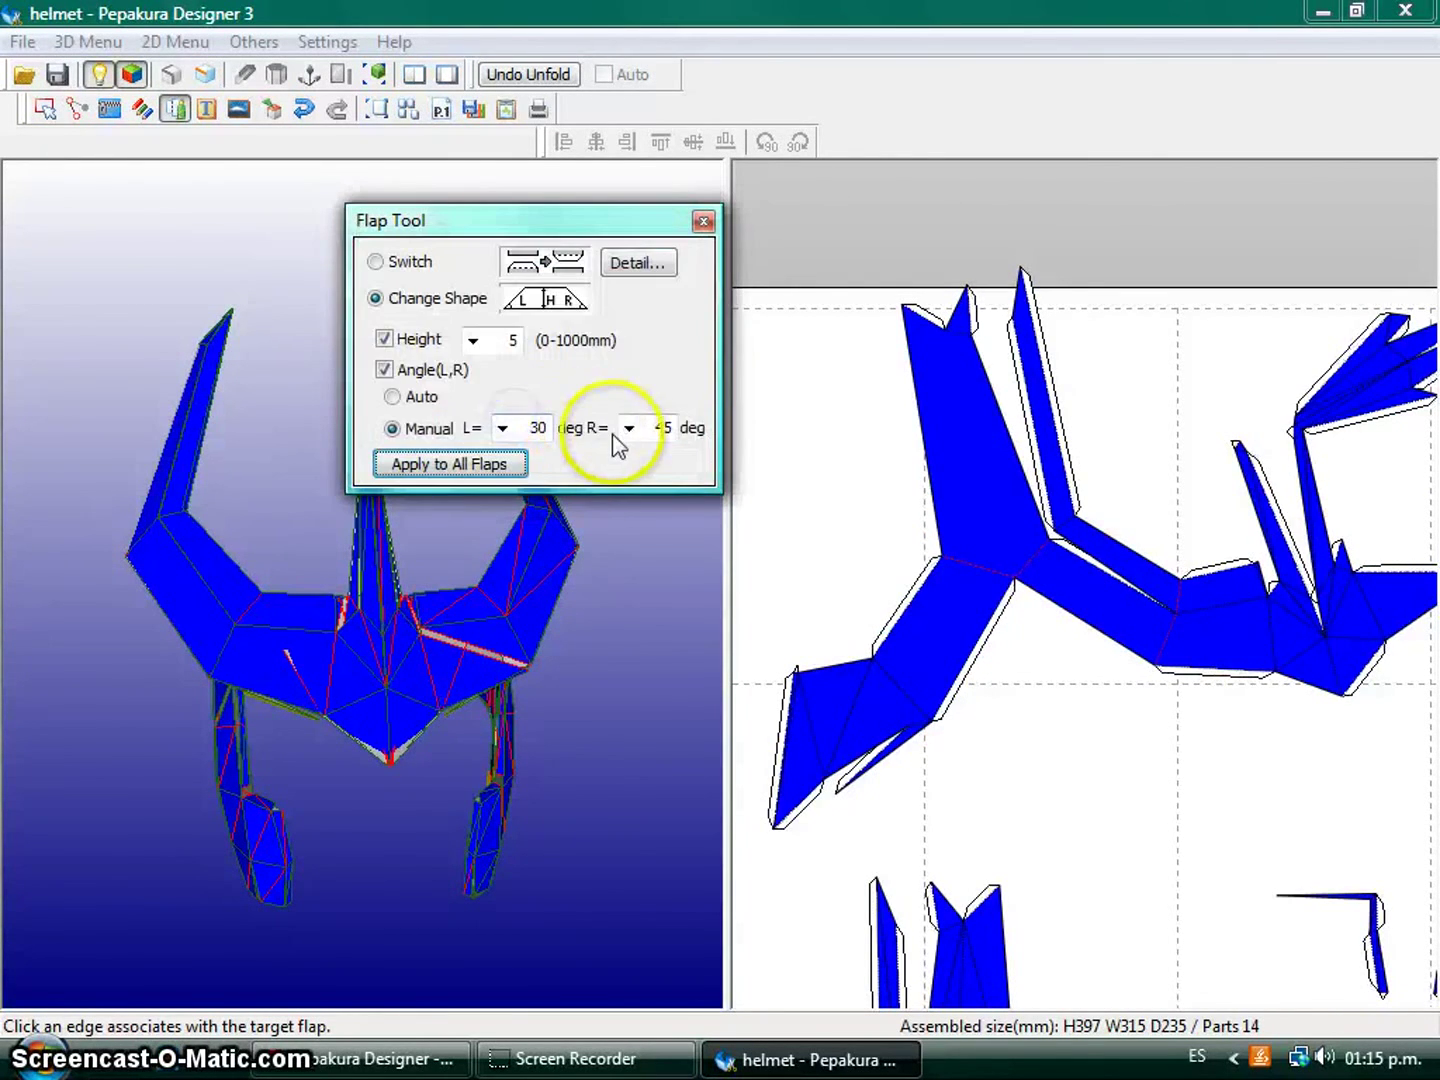
left_click(644, 453)
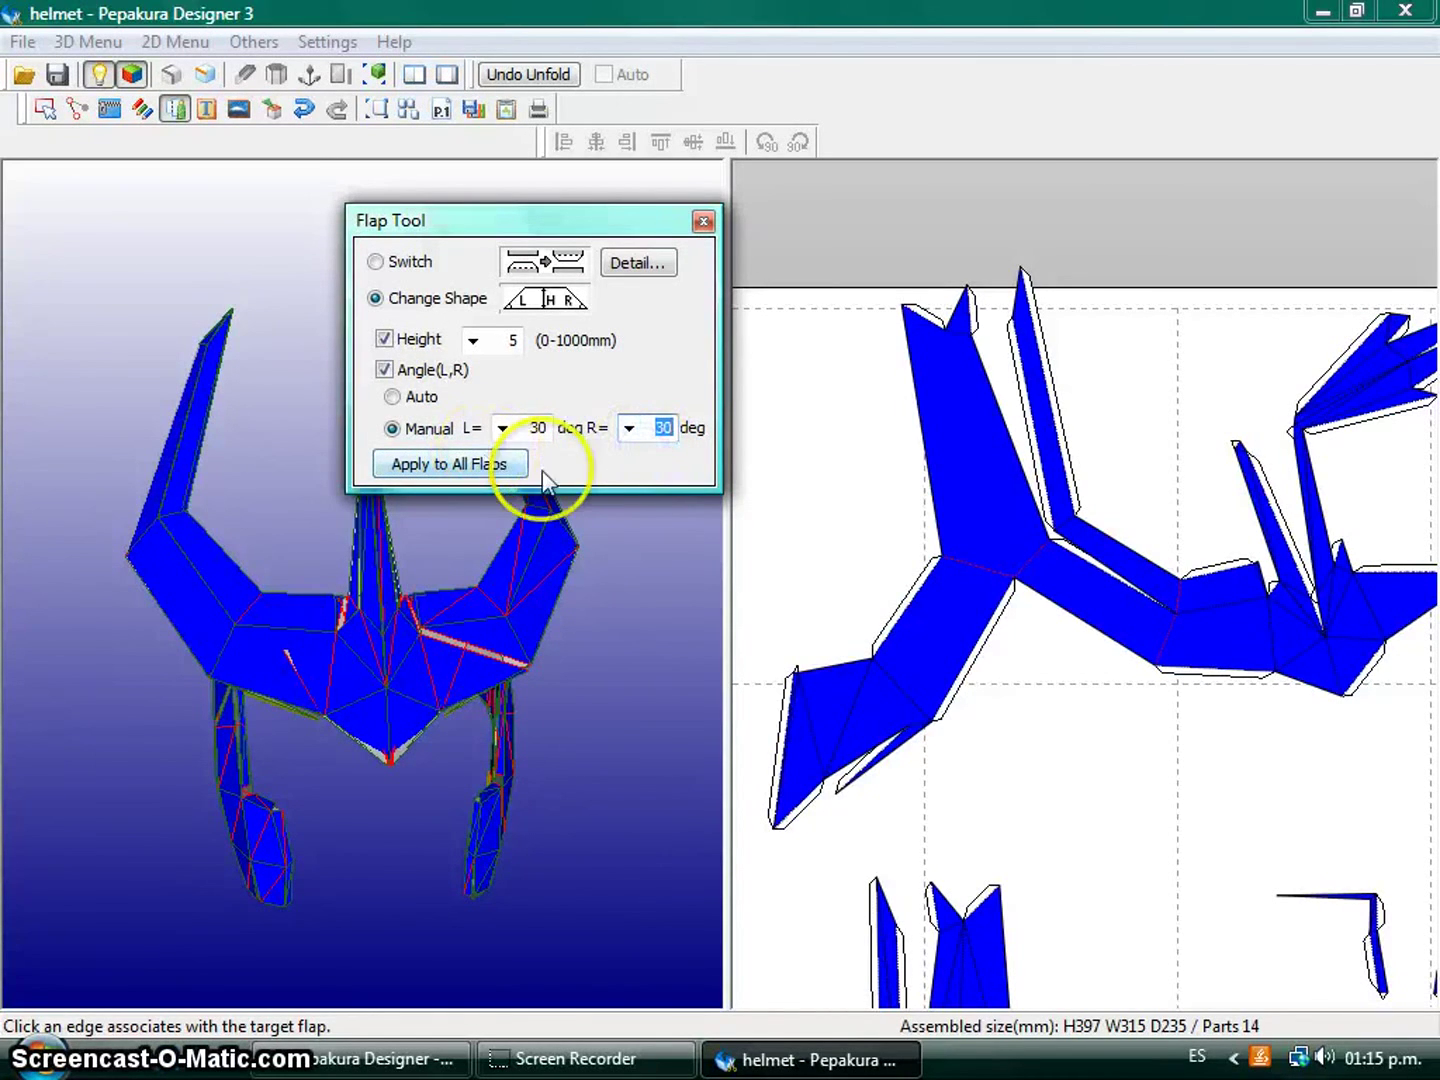
left_click(518, 464)
left_click(530, 438)
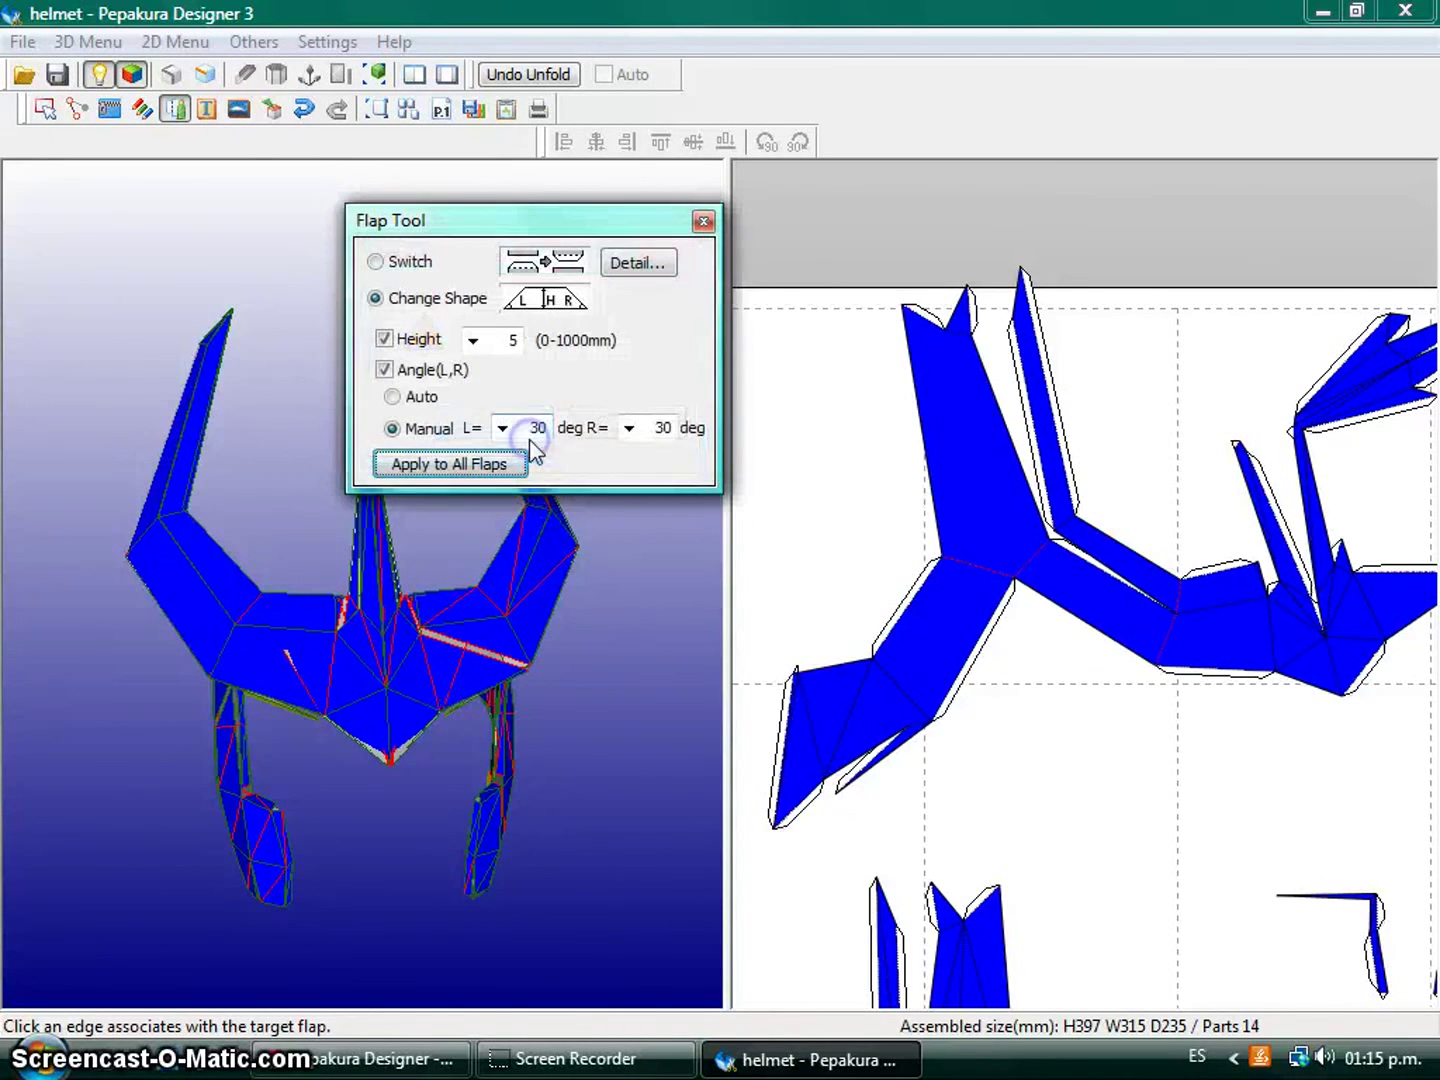
Apply the current flap shape individually to flap edges on the large horn part, including its lower arm.
left_click(972, 668)
left_click(1171, 652)
left_click(967, 662)
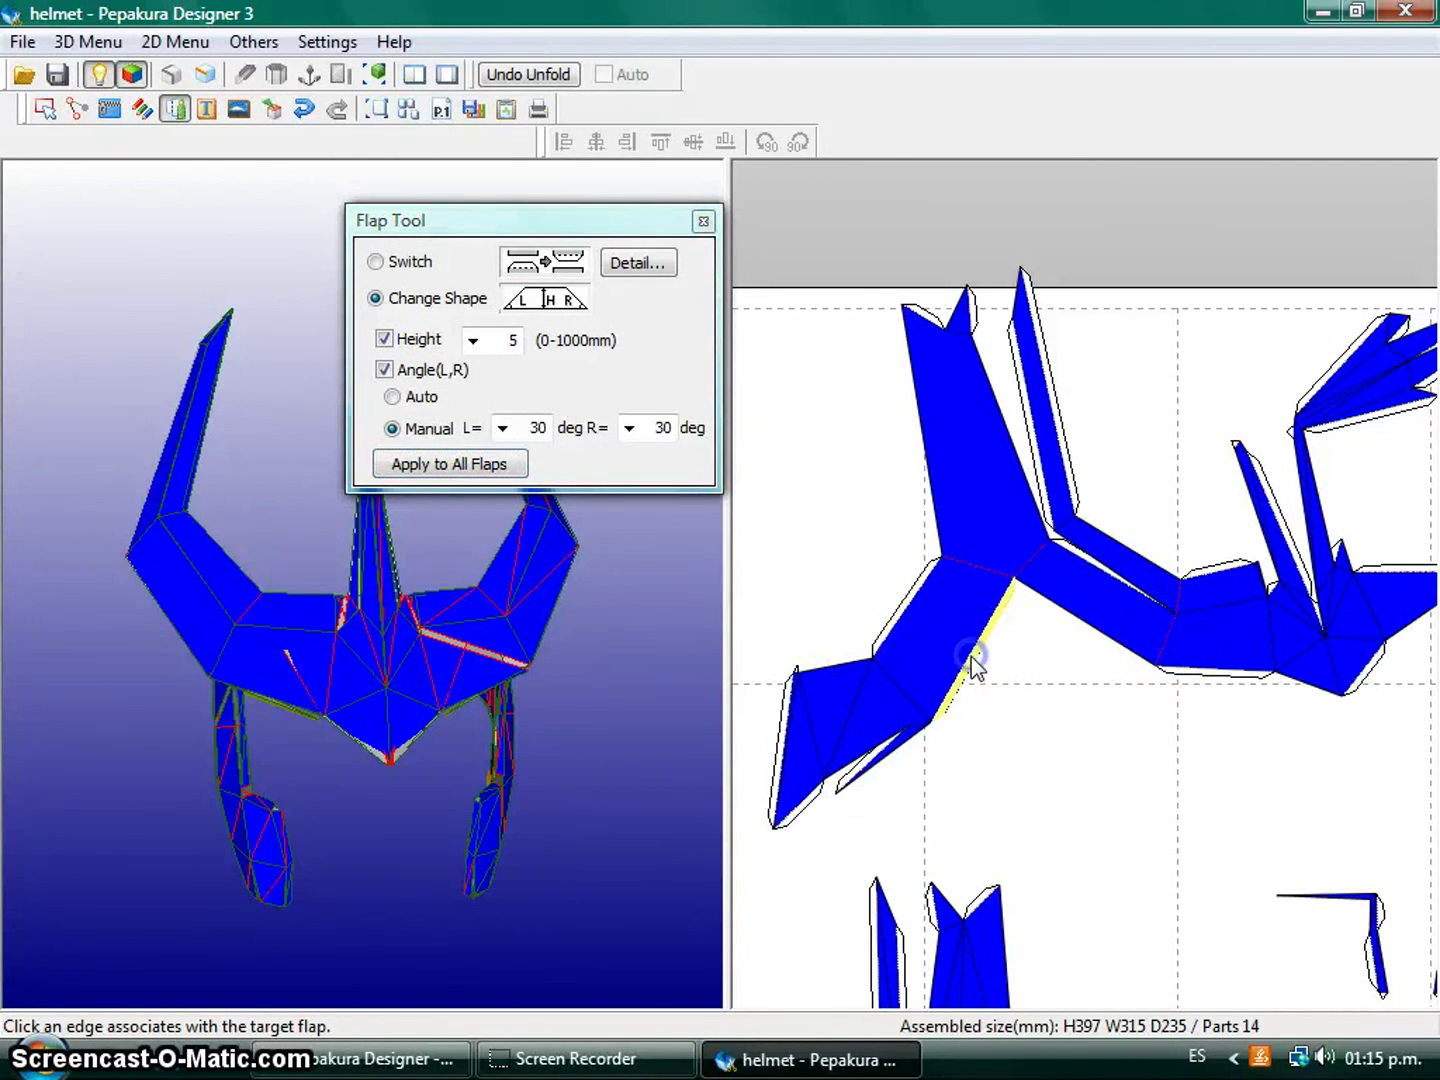
Examine the detailed flap location options of the Switch mode, then close the Flap Tool without changing them.
left_click(375, 261)
left_click(631, 263)
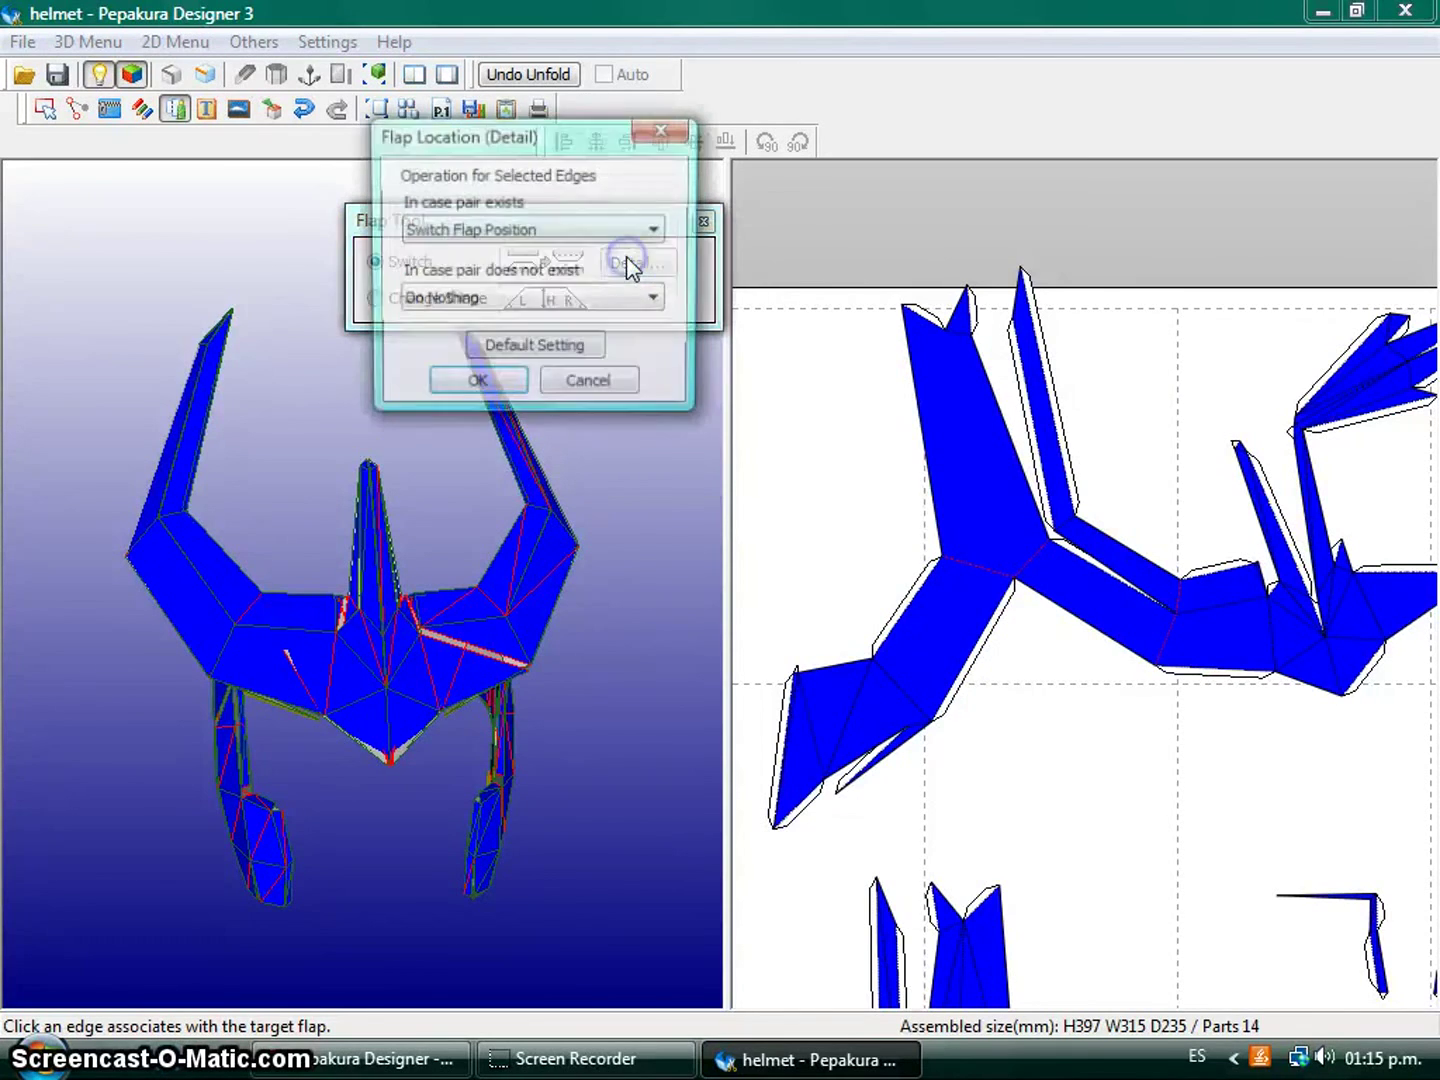
left_click(558, 231)
left_click(657, 131)
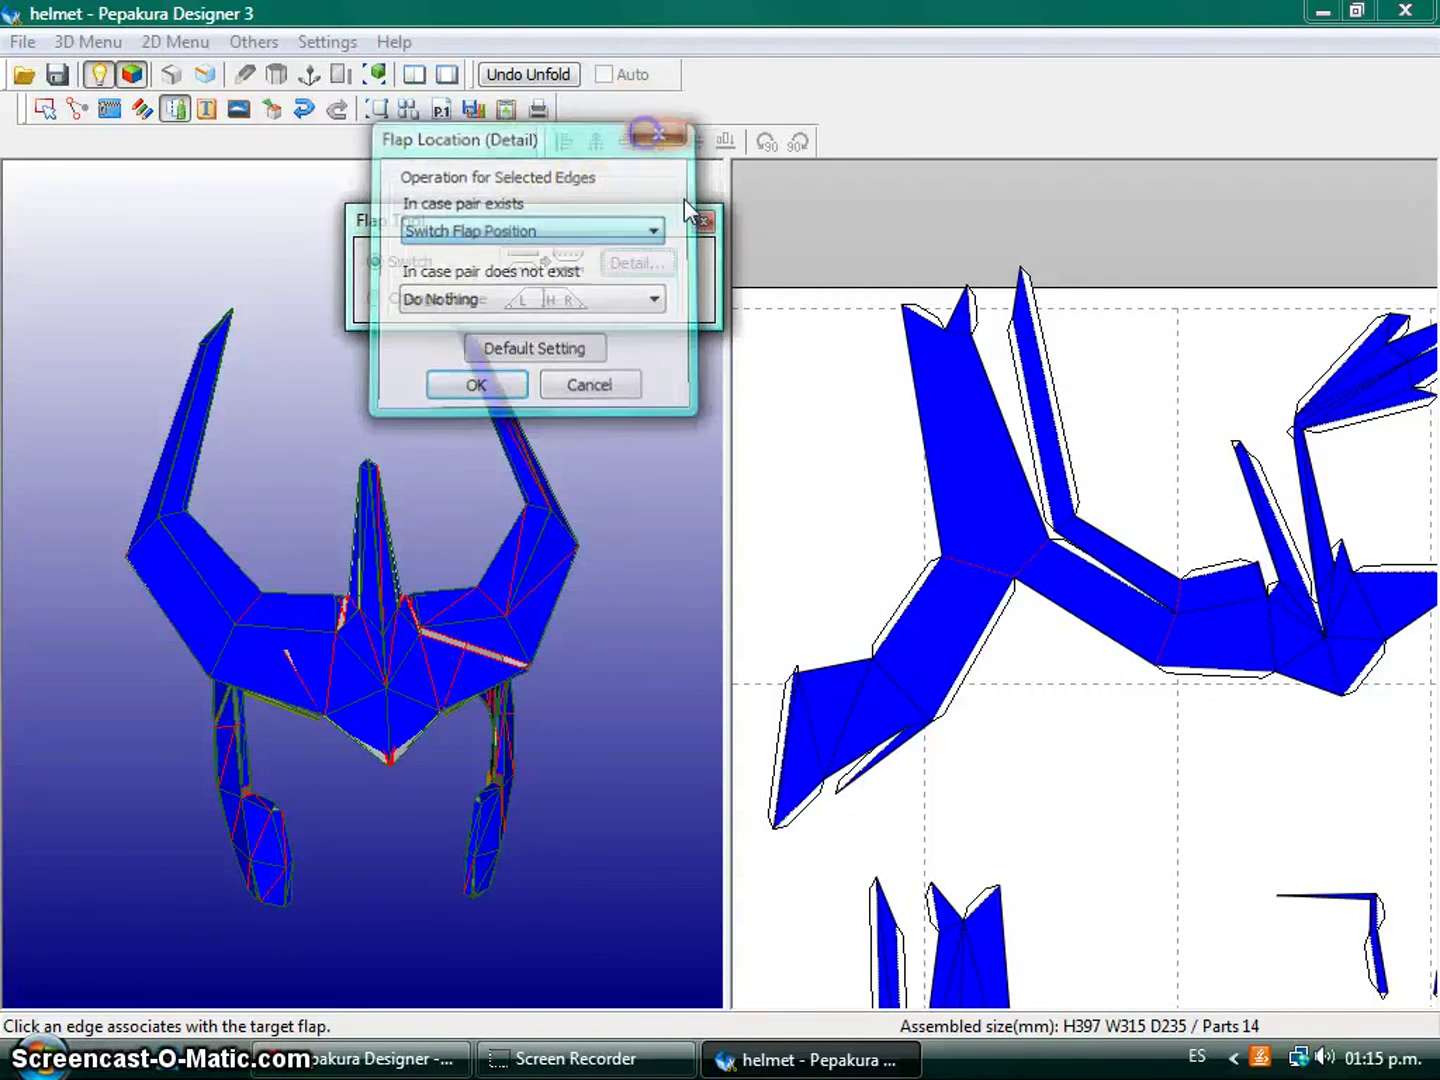
left_click(705, 220)
Add the text "hola" in Microsoft Sans Serif 10 pt on the pattern page beside the large horn part.
left_click(211, 109)
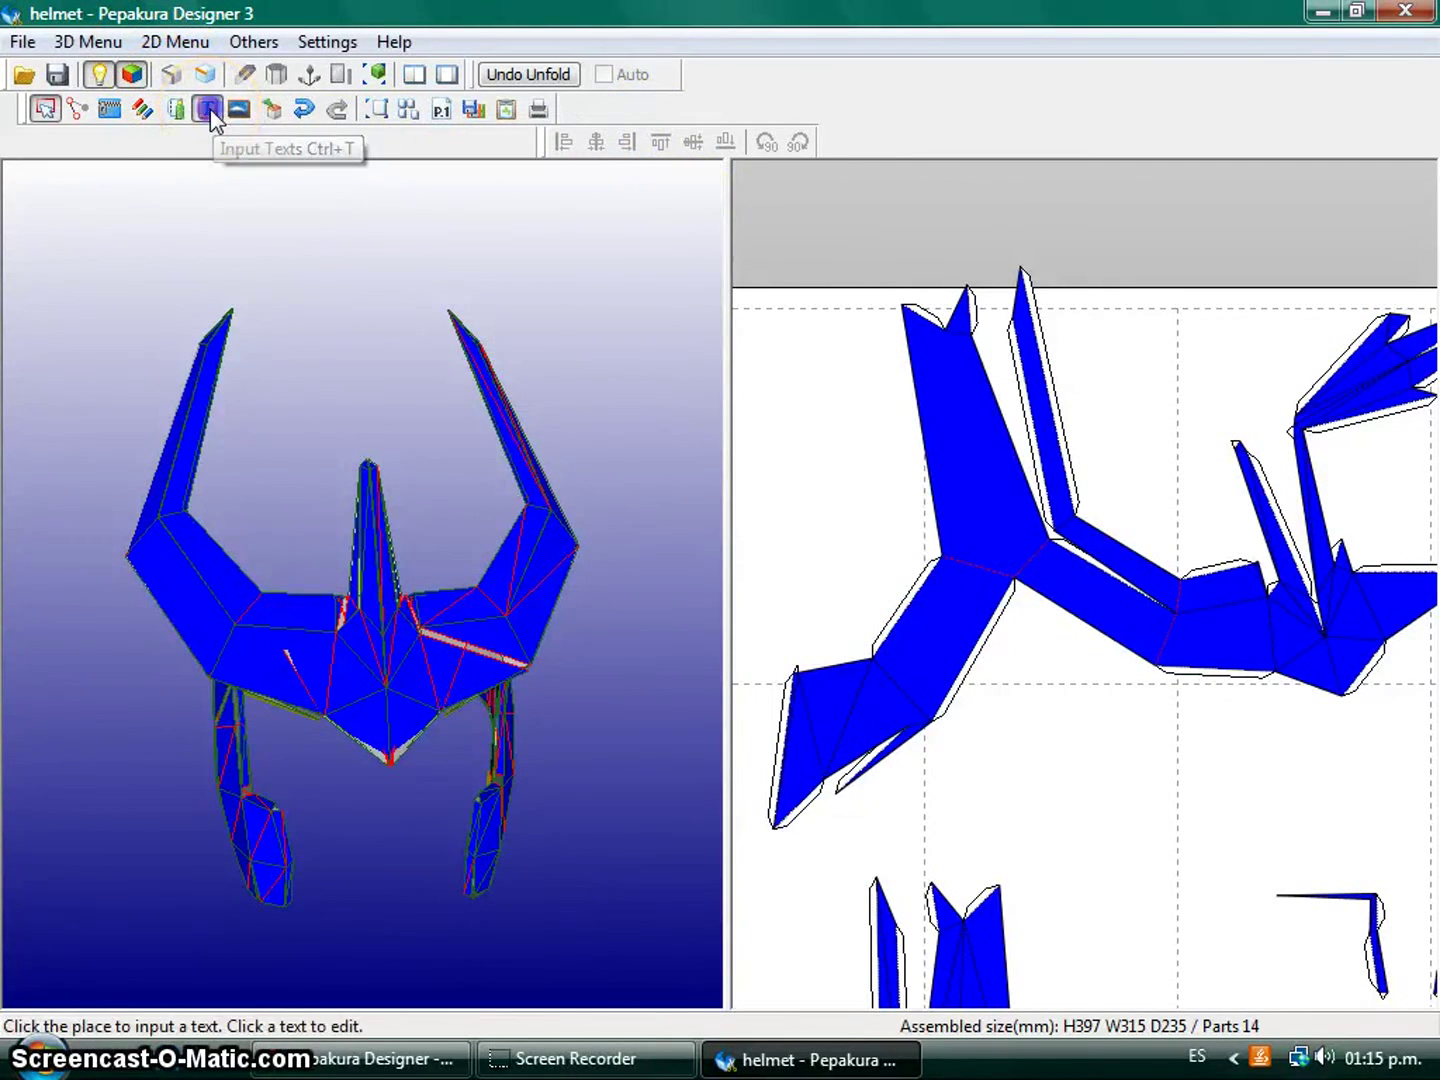
scroll(965, 390, "down", 2)
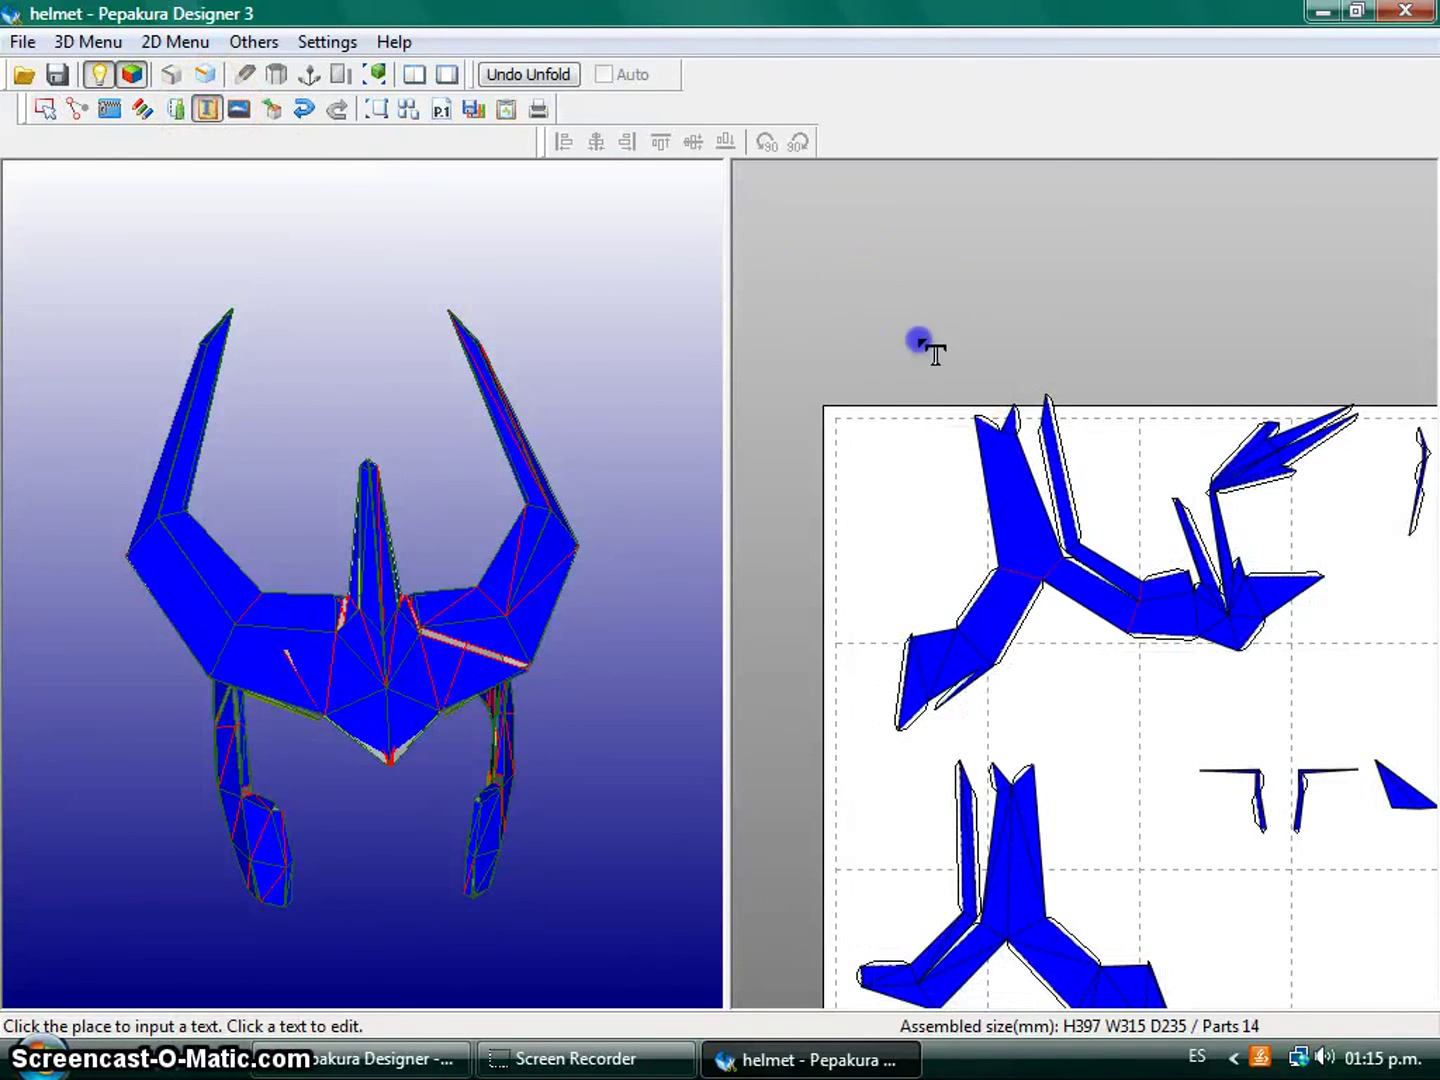
left_click(900, 480)
left_click_drag(665, 345, 868, 304)
type("hola")
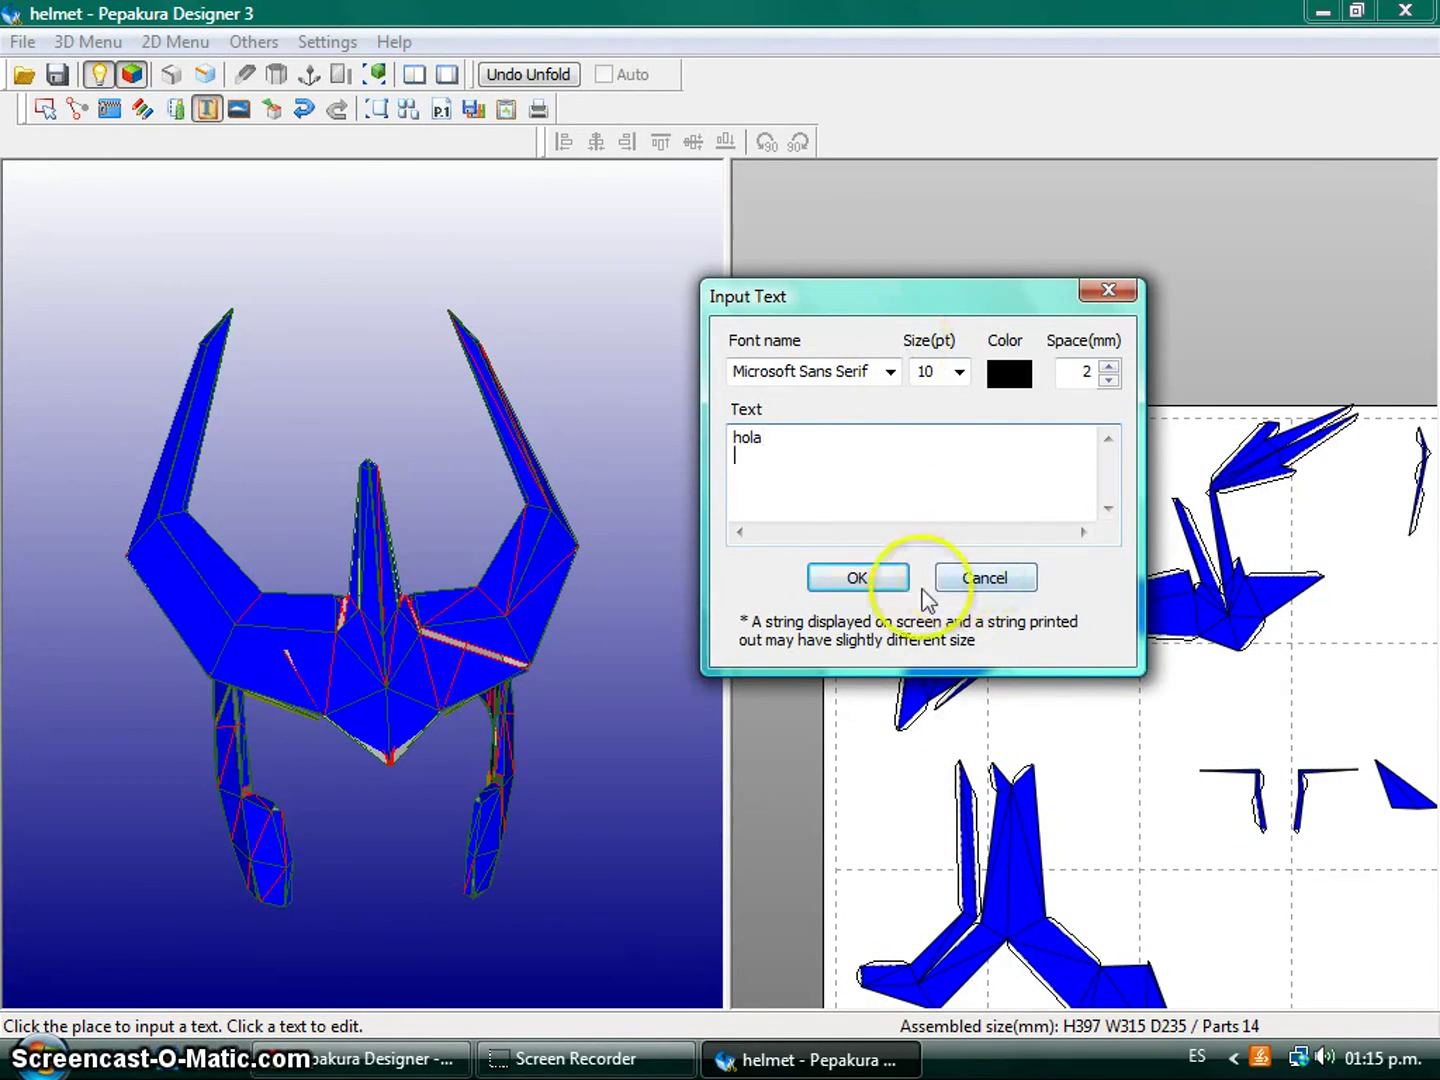
left_click(880, 578)
scroll(947, 474, "up", 3)
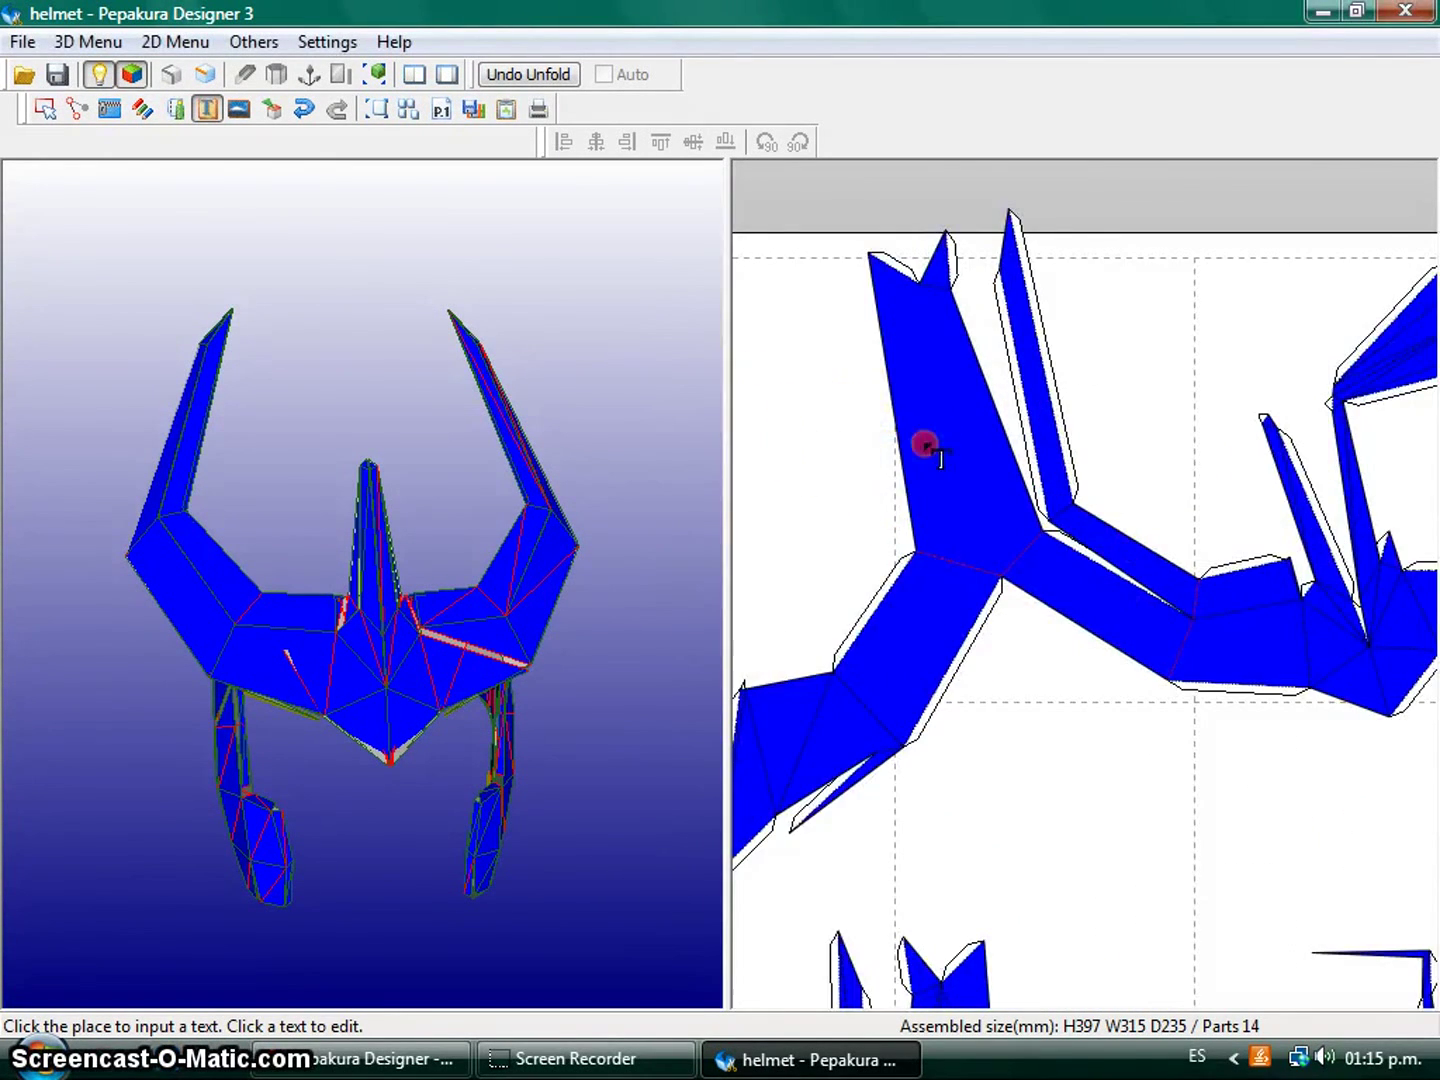
Disjoin the long tapered face along the upper arm of the large horn part.
middle_click_drag(925, 443, 1228, 555)
right_click(902, 480)
left_click(1100, 560)
left_click(1213, 560)
scroll(978, 490, "up", 3)
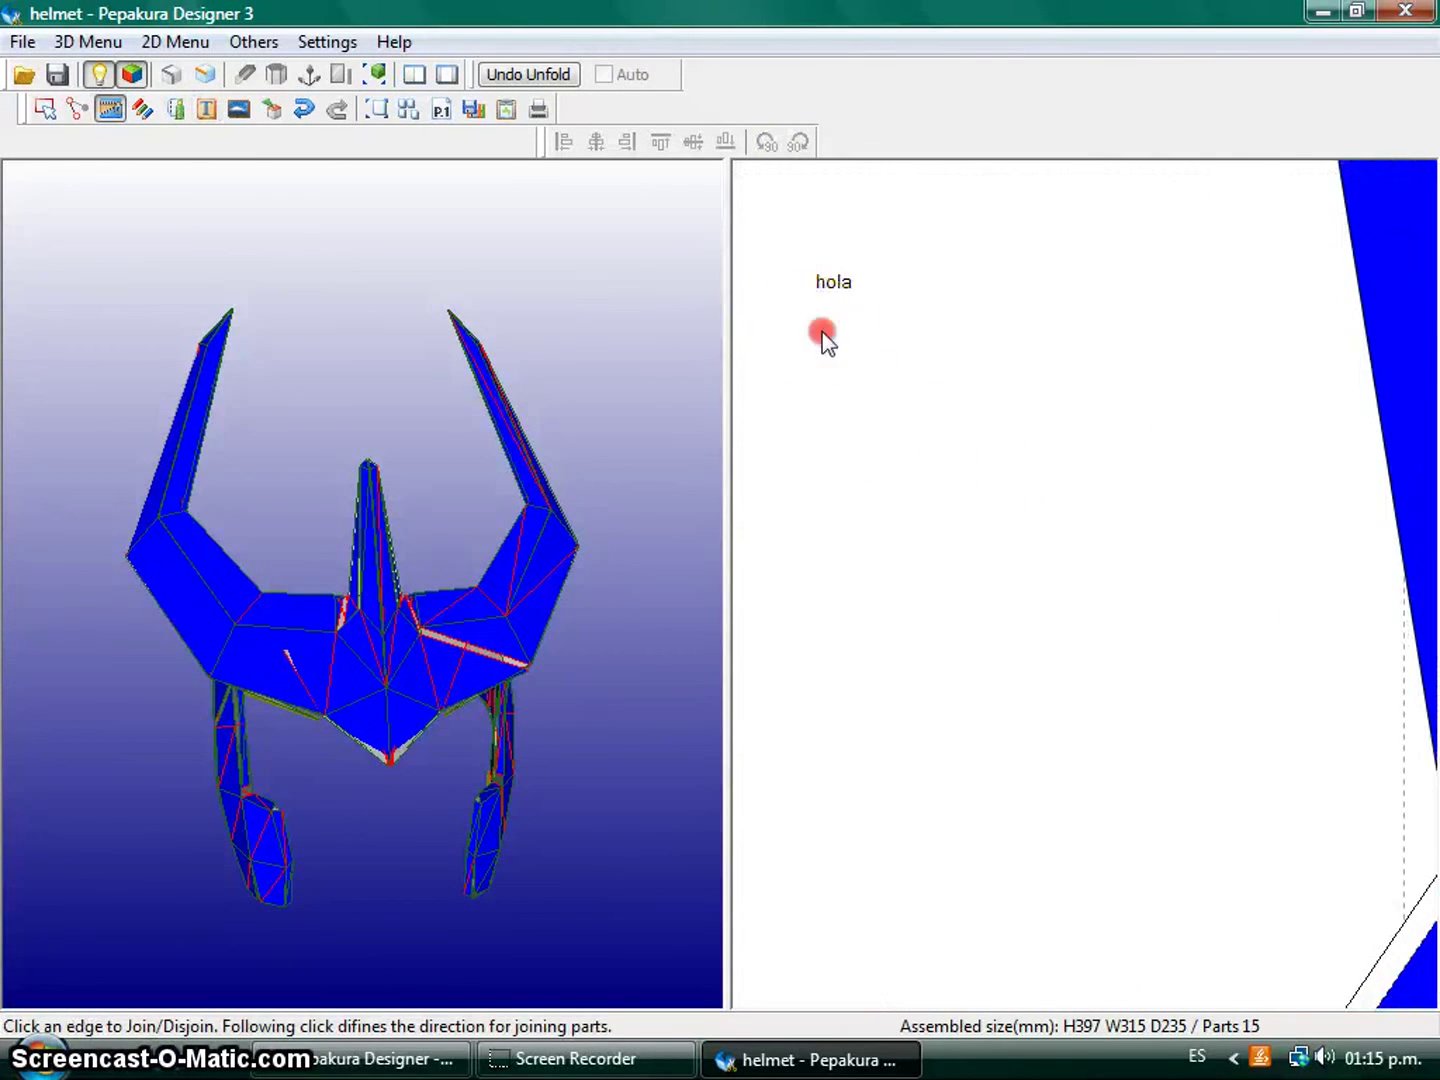
left_click_drag(823, 338, 1064, 566)
scroll(1060, 518, "down", 5)
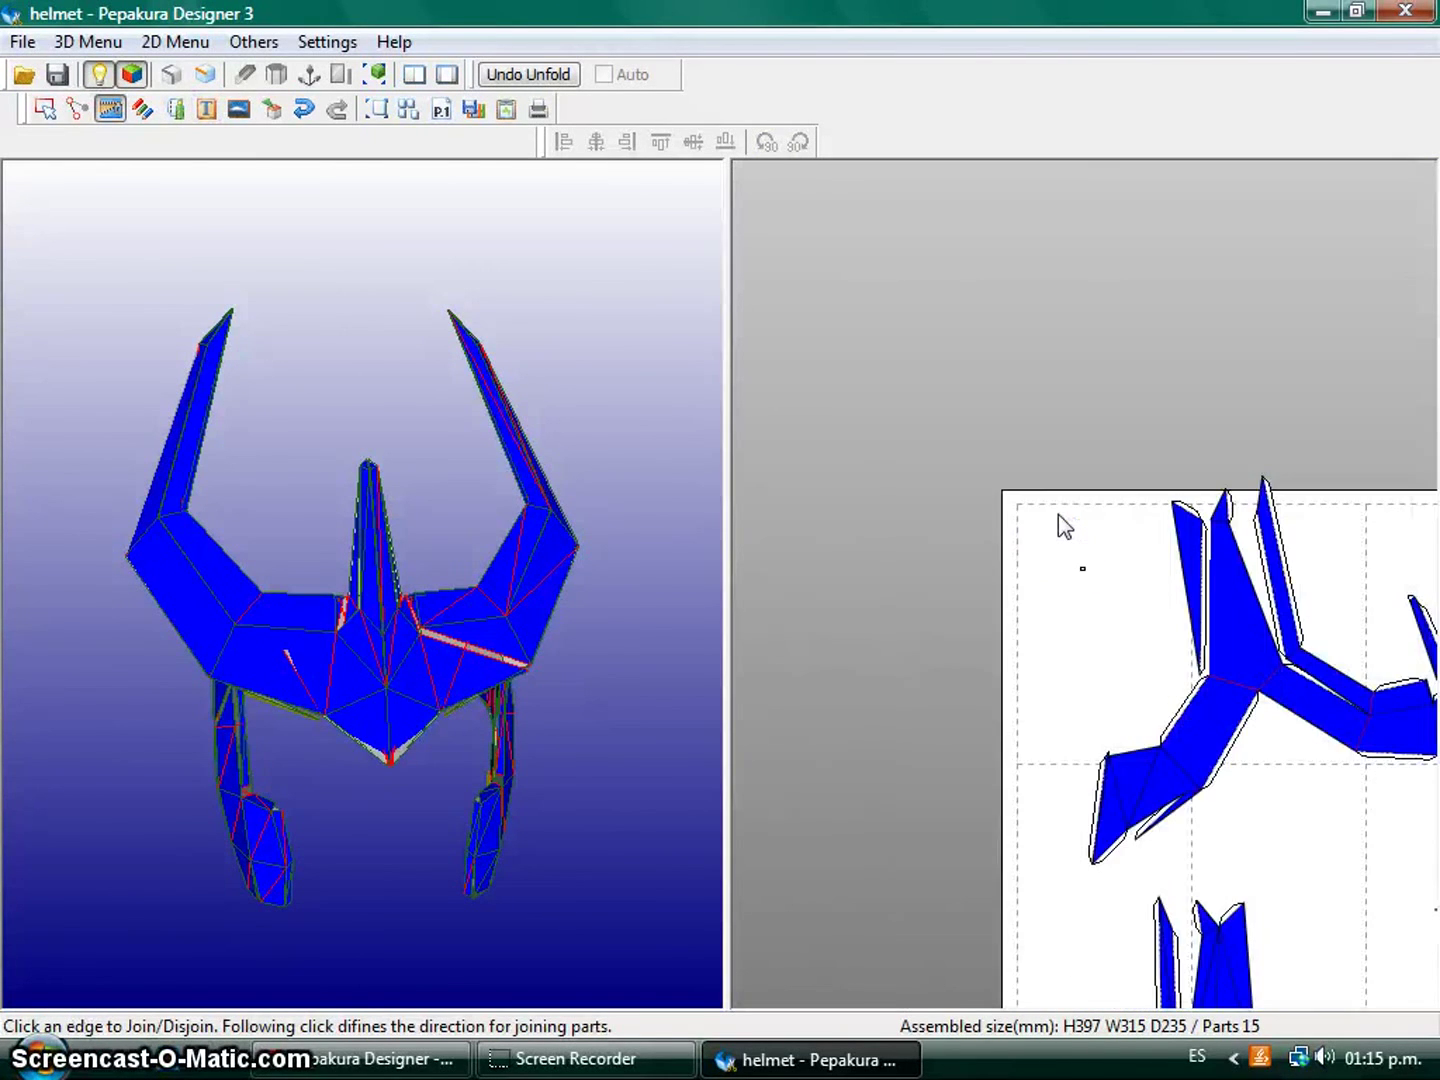
scroll(1061, 516, "down", 1)
left_click_drag(1061, 516, 959, 444)
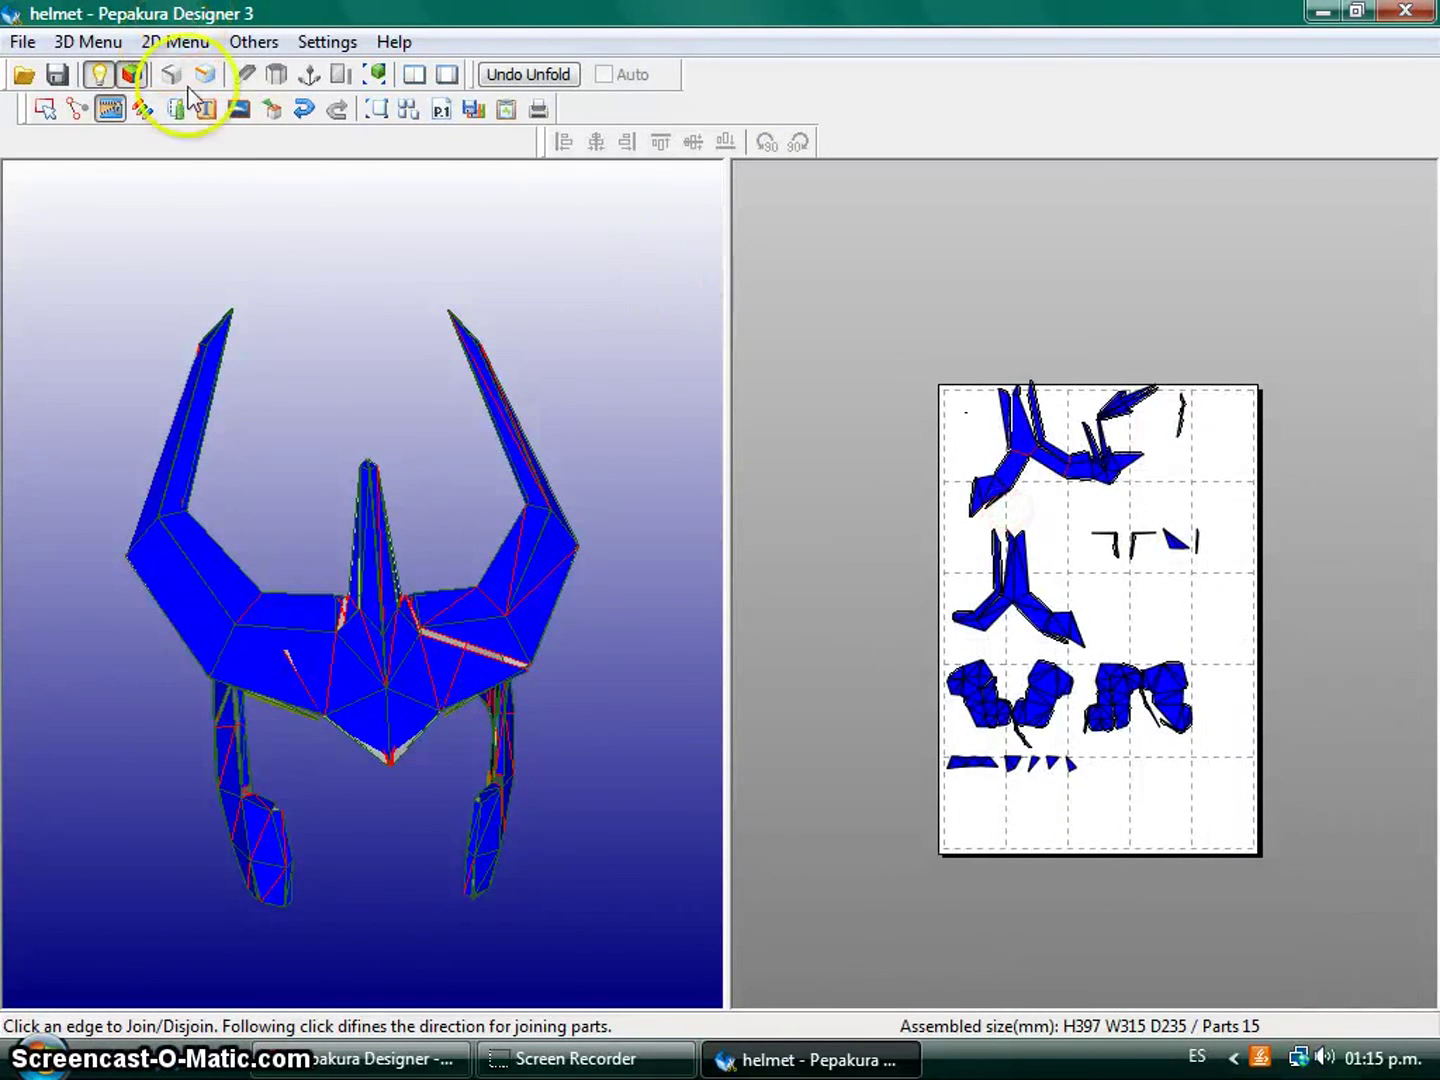
Insert a picture file from the personal folder onto the pattern page beside the second horn part.
left_click(209, 110)
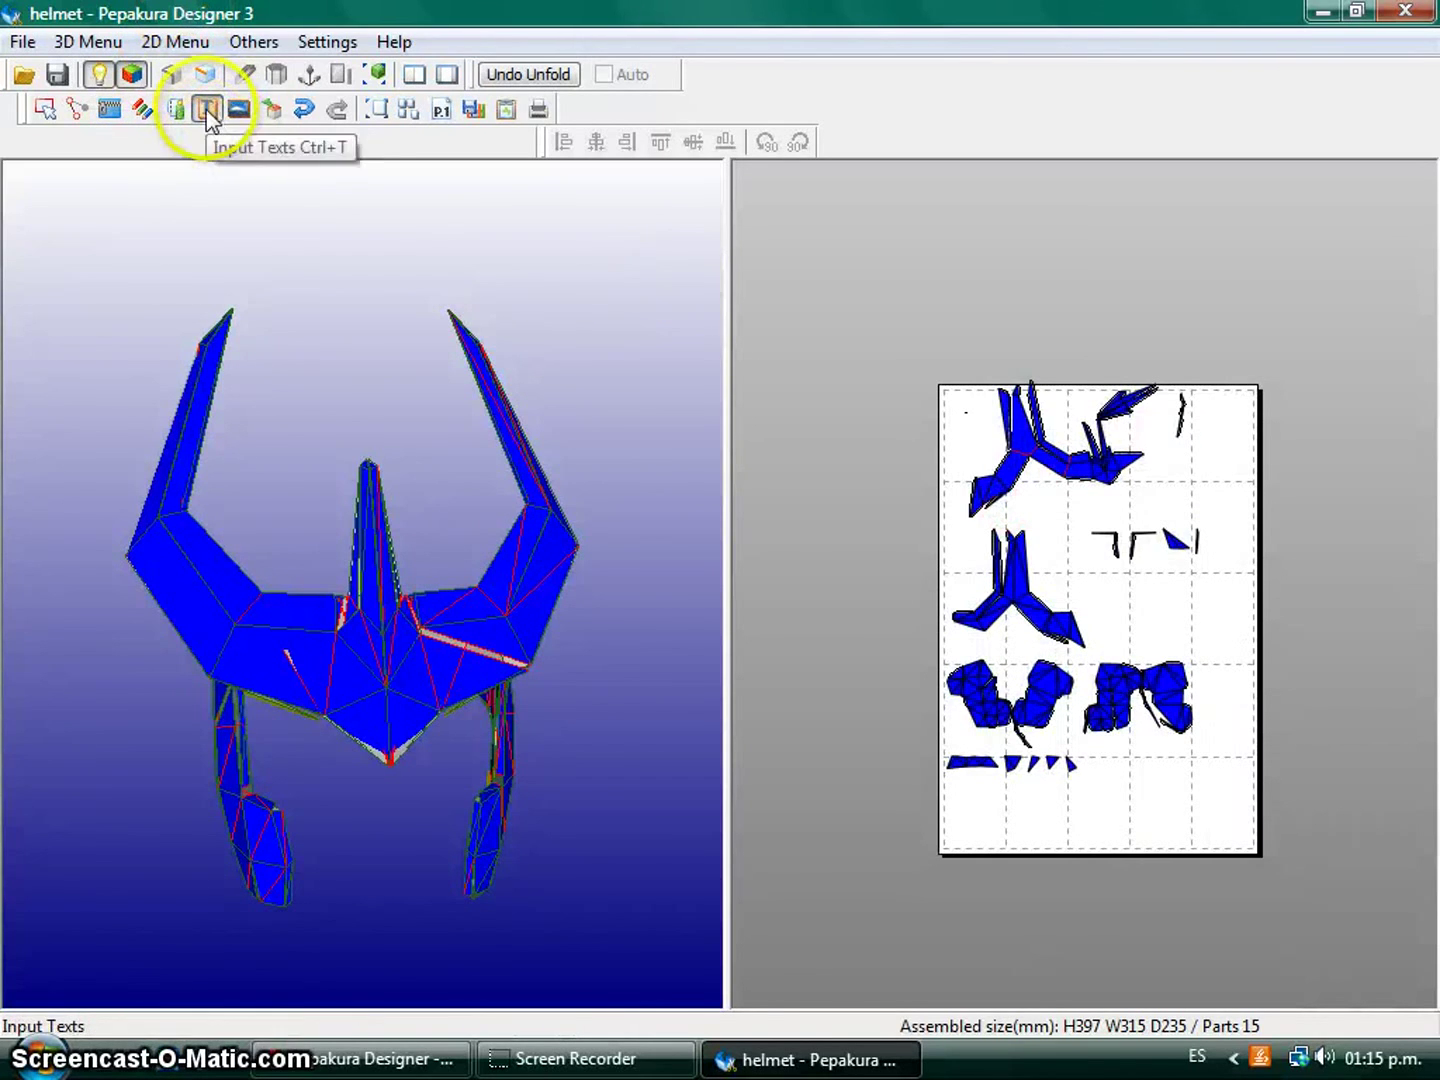
left_click(239, 109)
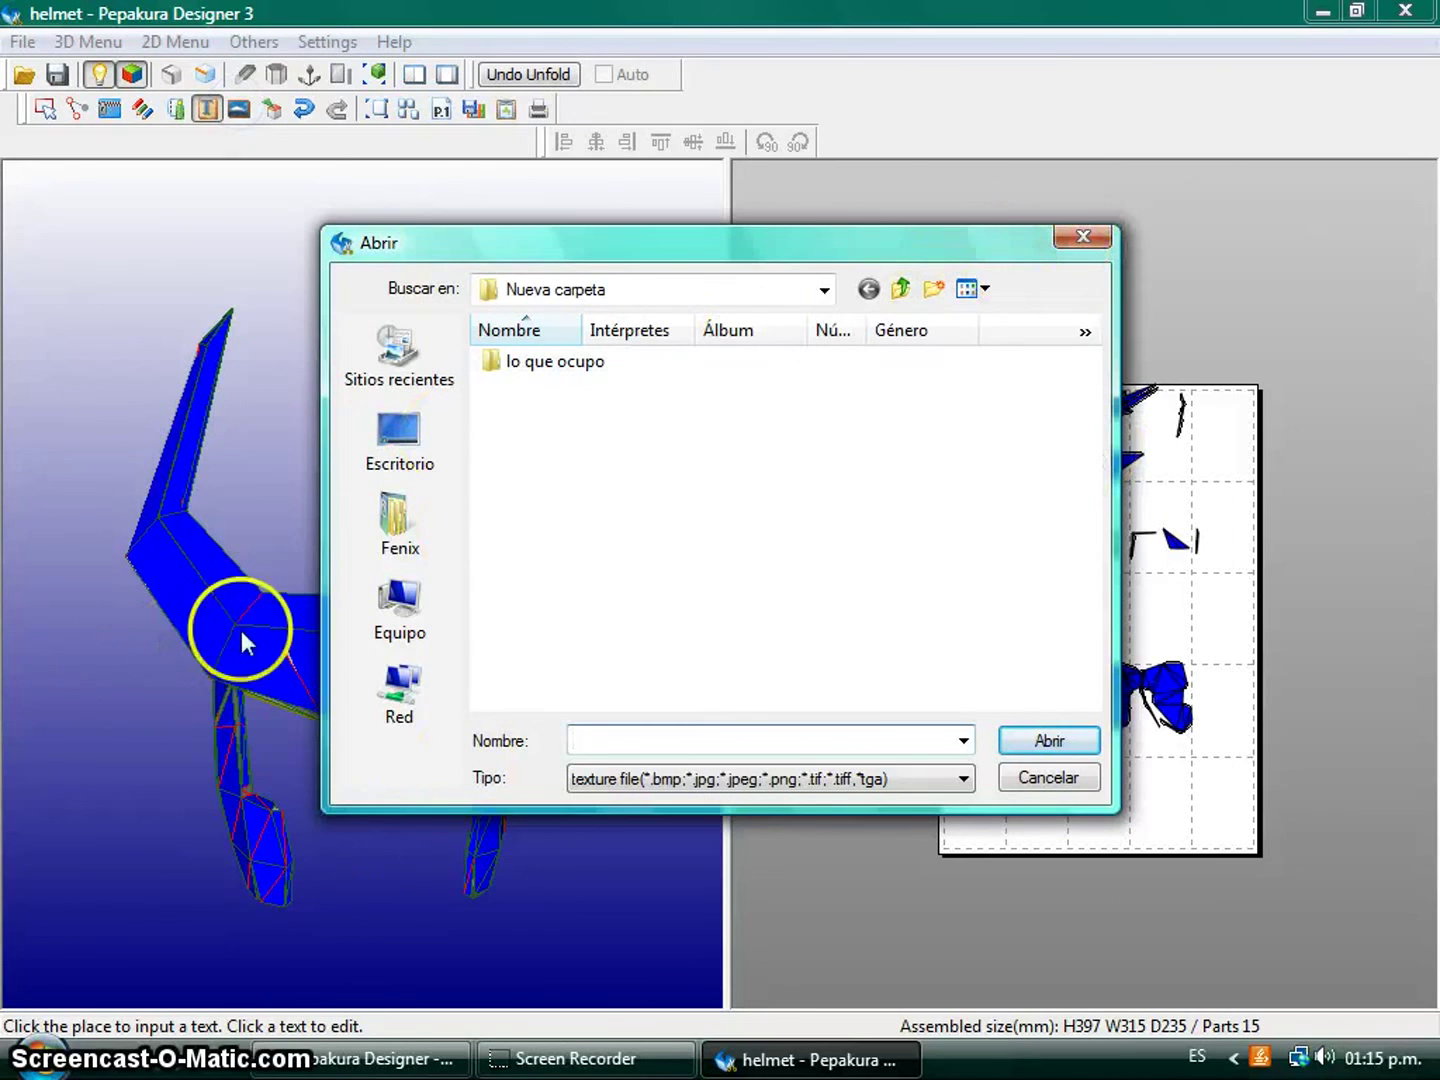
left_click(422, 534)
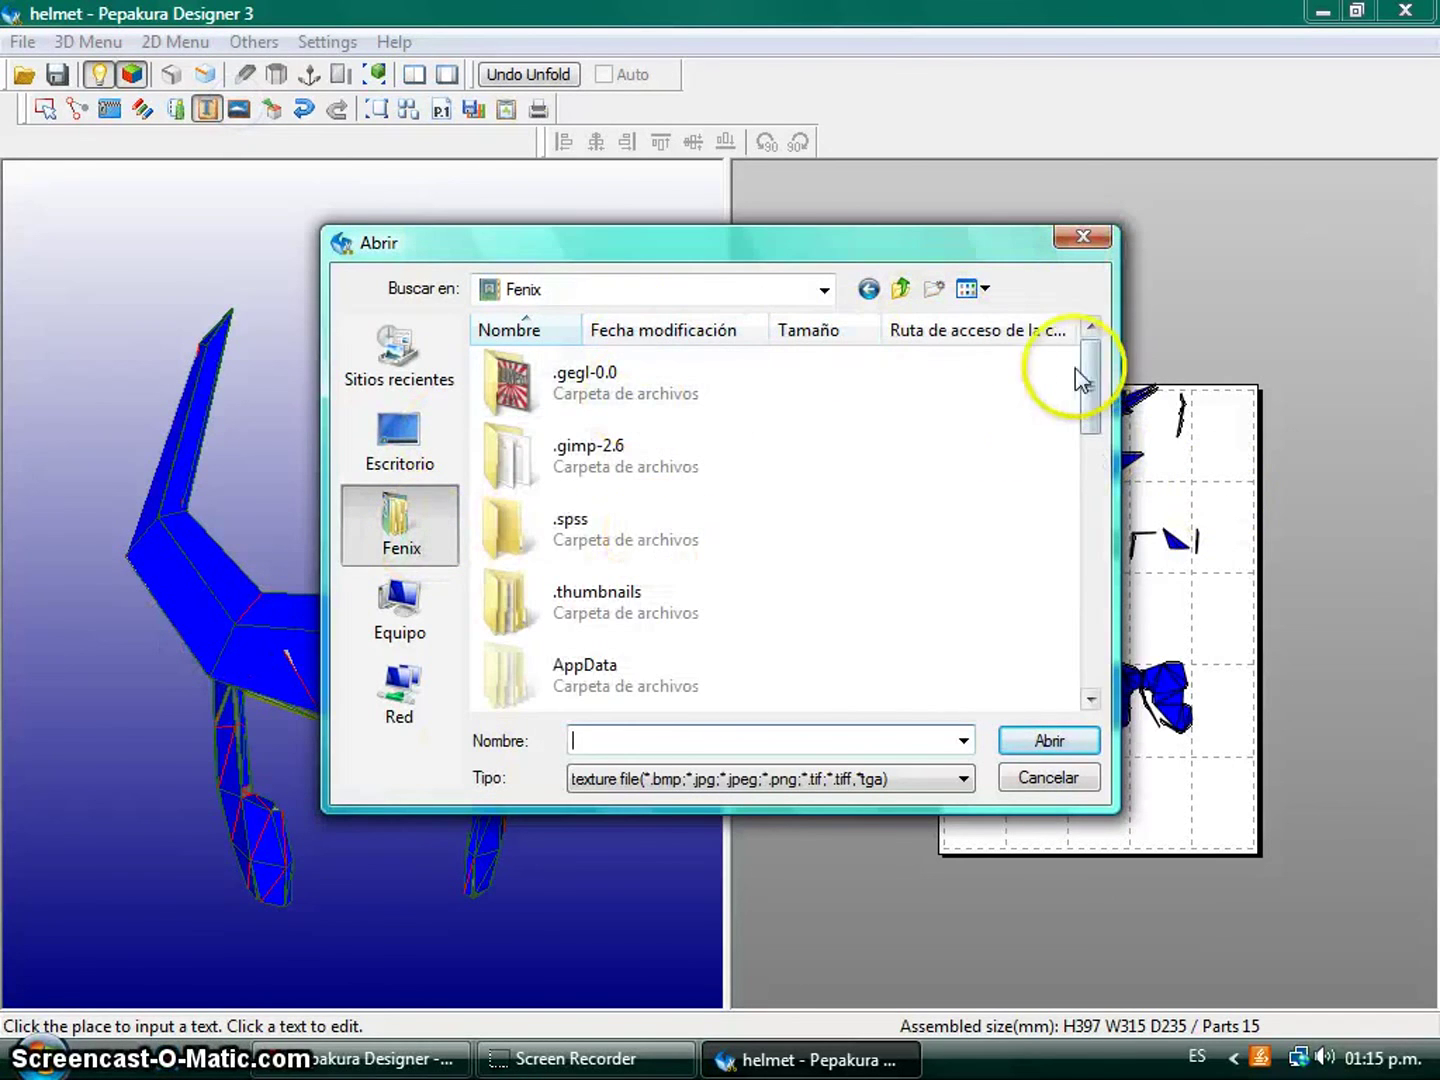
left_click_drag(1080, 379, 1094, 660)
double_click(680, 657)
left_click(1084, 585)
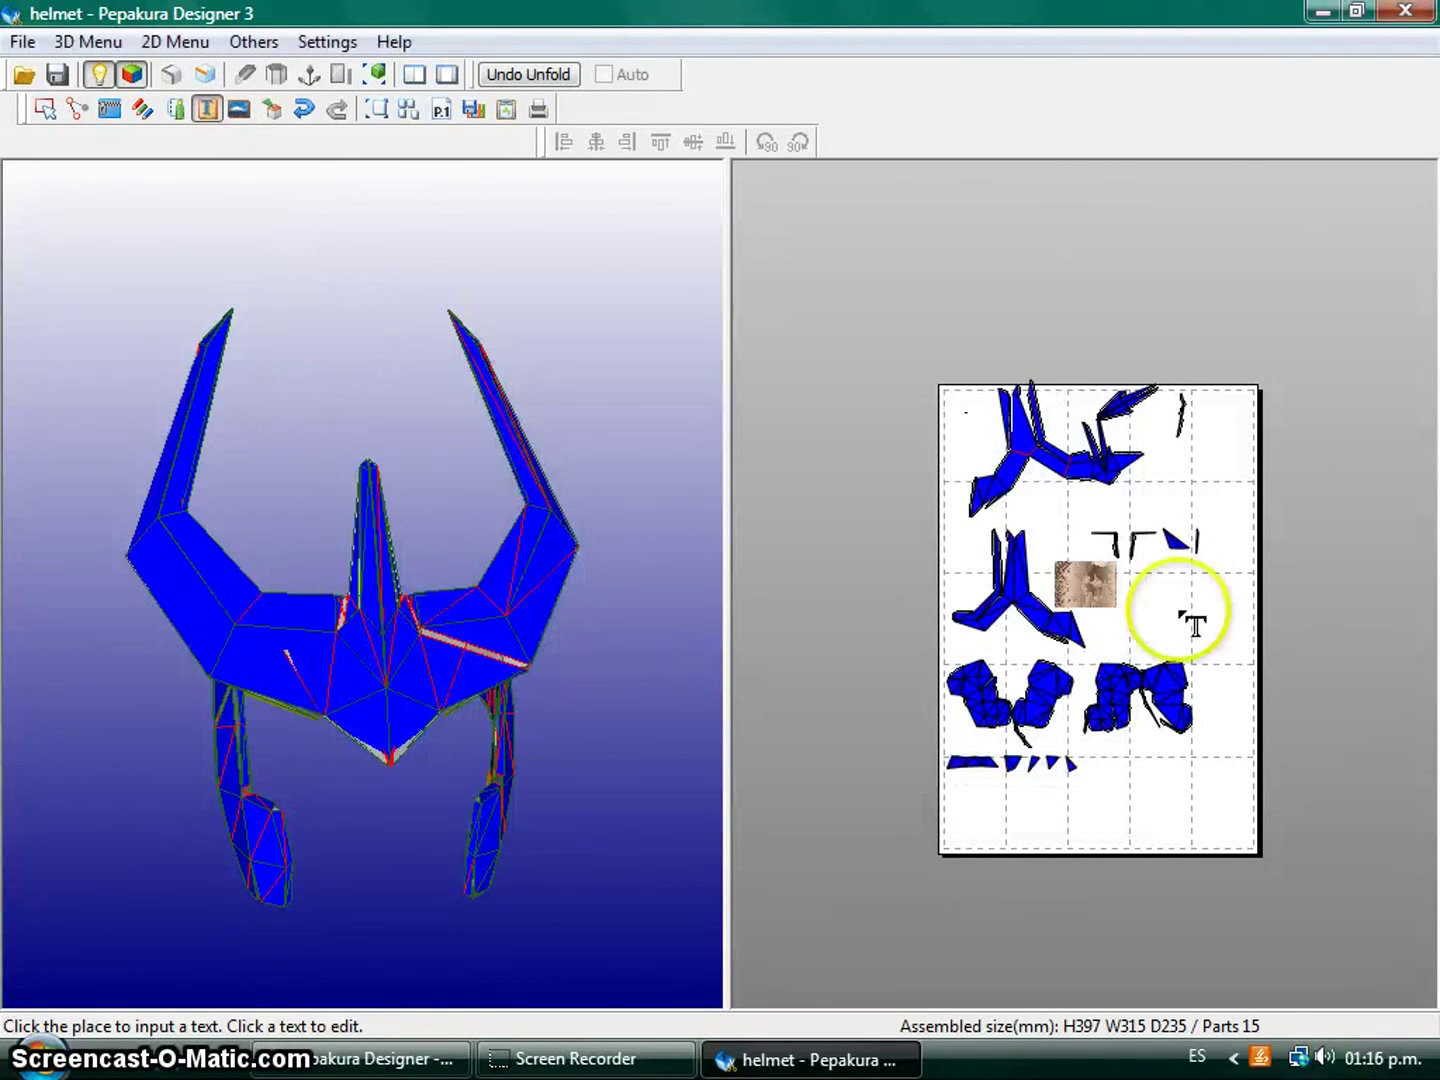
scroll(1084, 585, "up", 5)
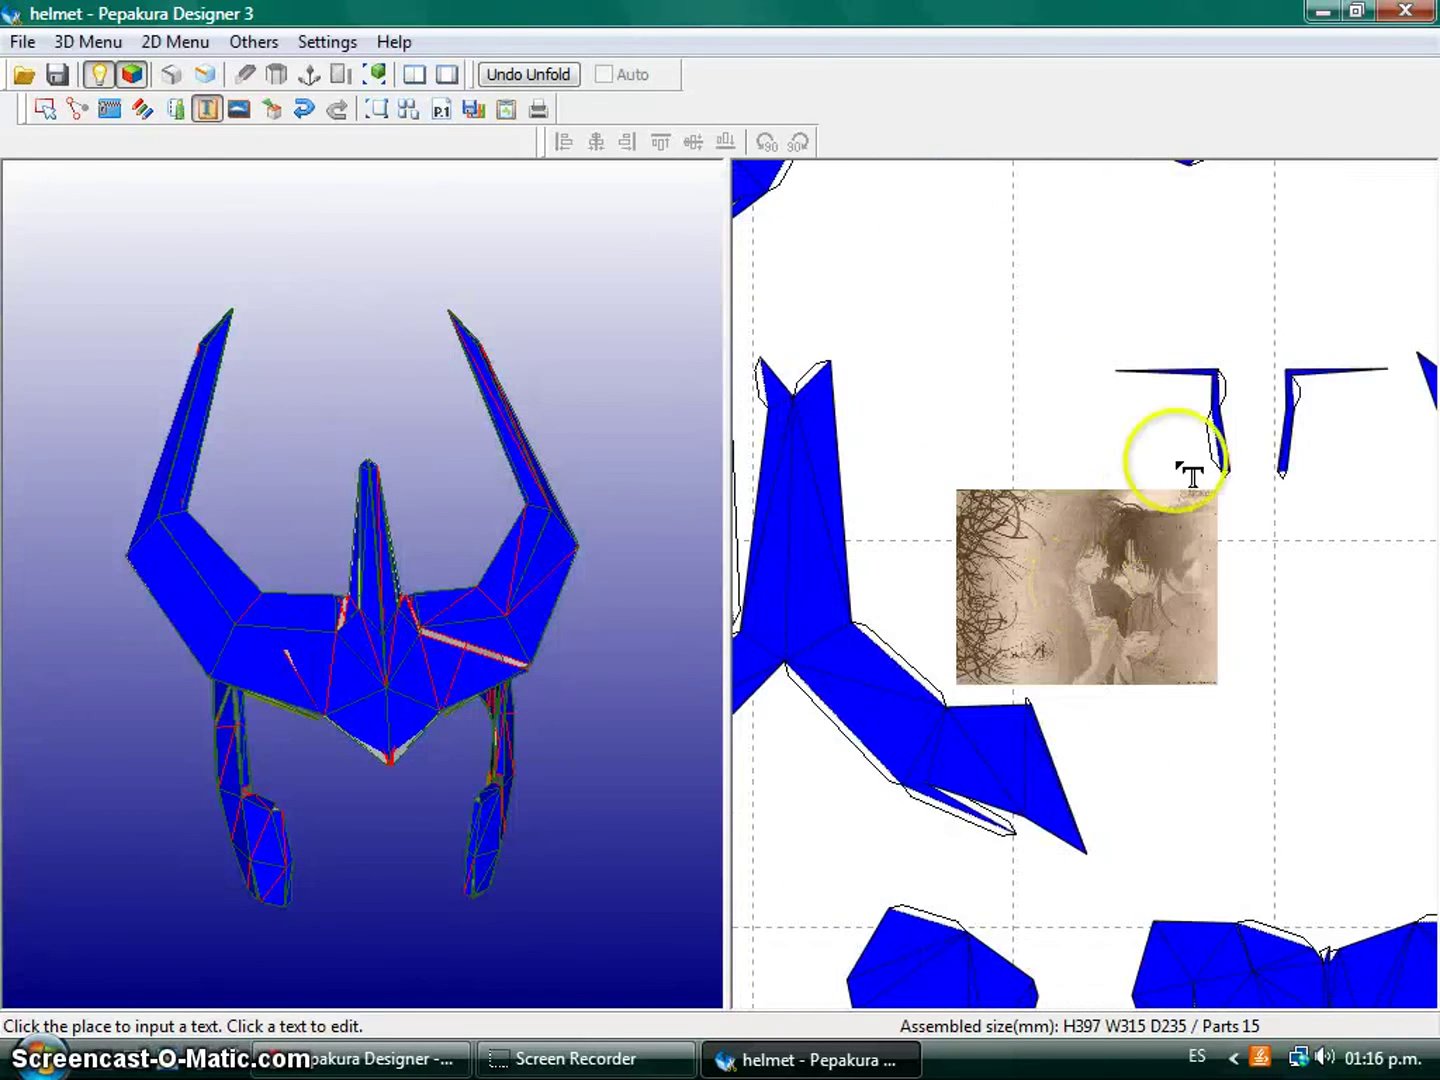
scroll(1143, 555, "up", 2)
scroll(1139, 550, "down", 6)
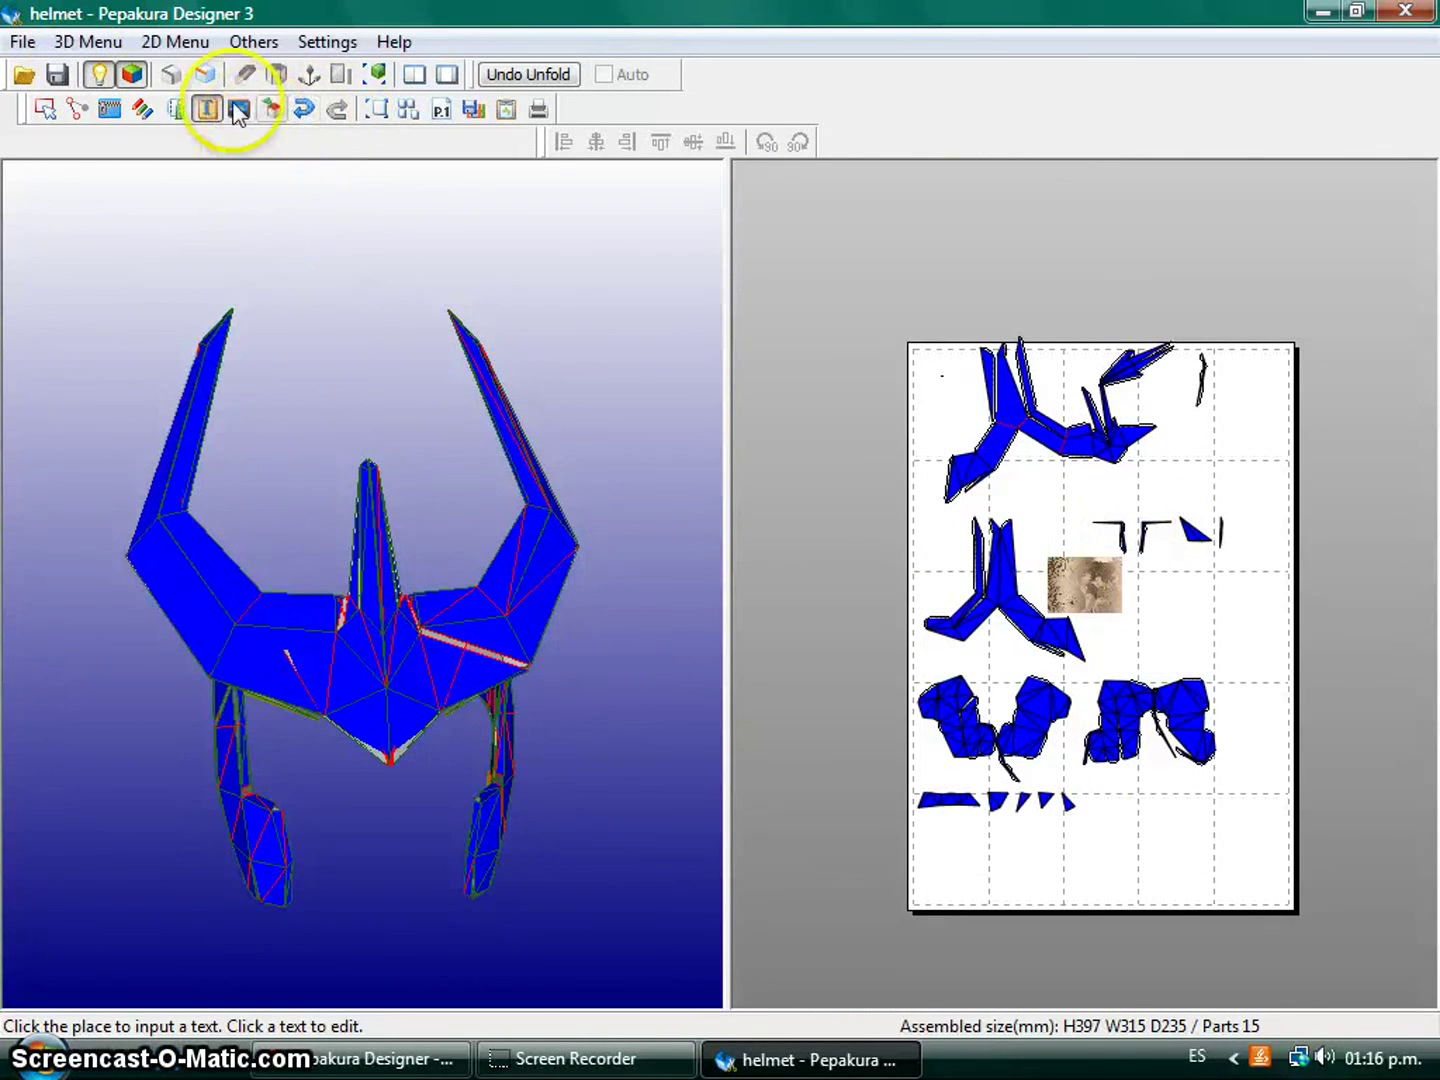
Examine the Part List with all parts selected, then close it without renaming anything.
left_click(268, 110)
left_click_drag(154, 121, 827, 252)
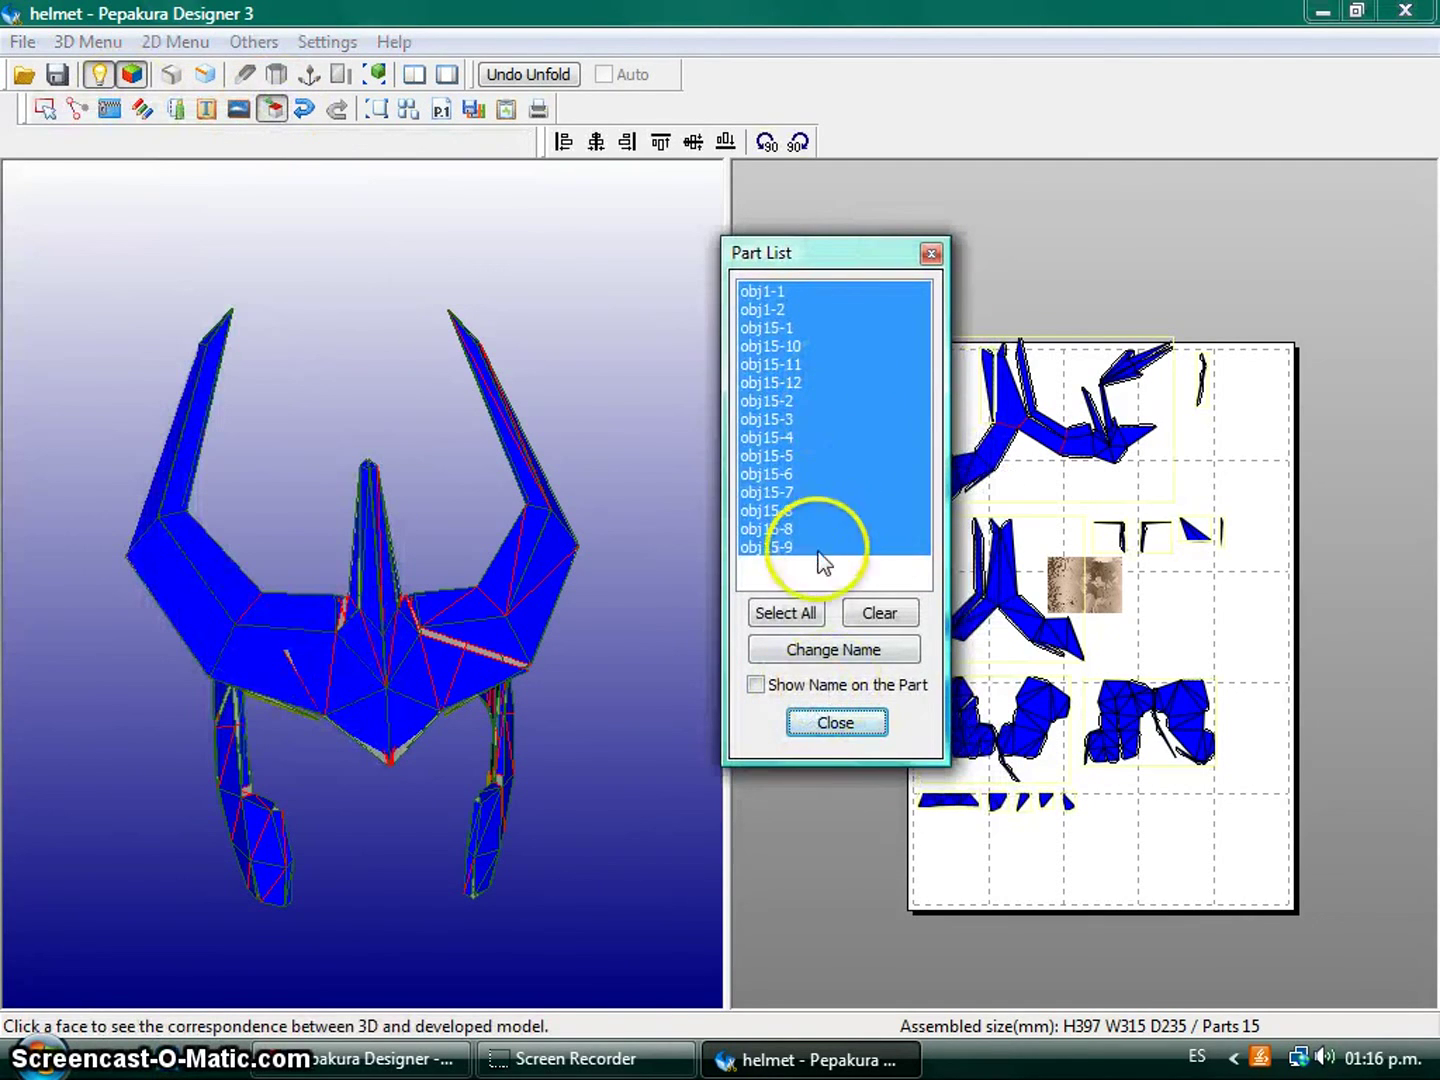
left_click(932, 256)
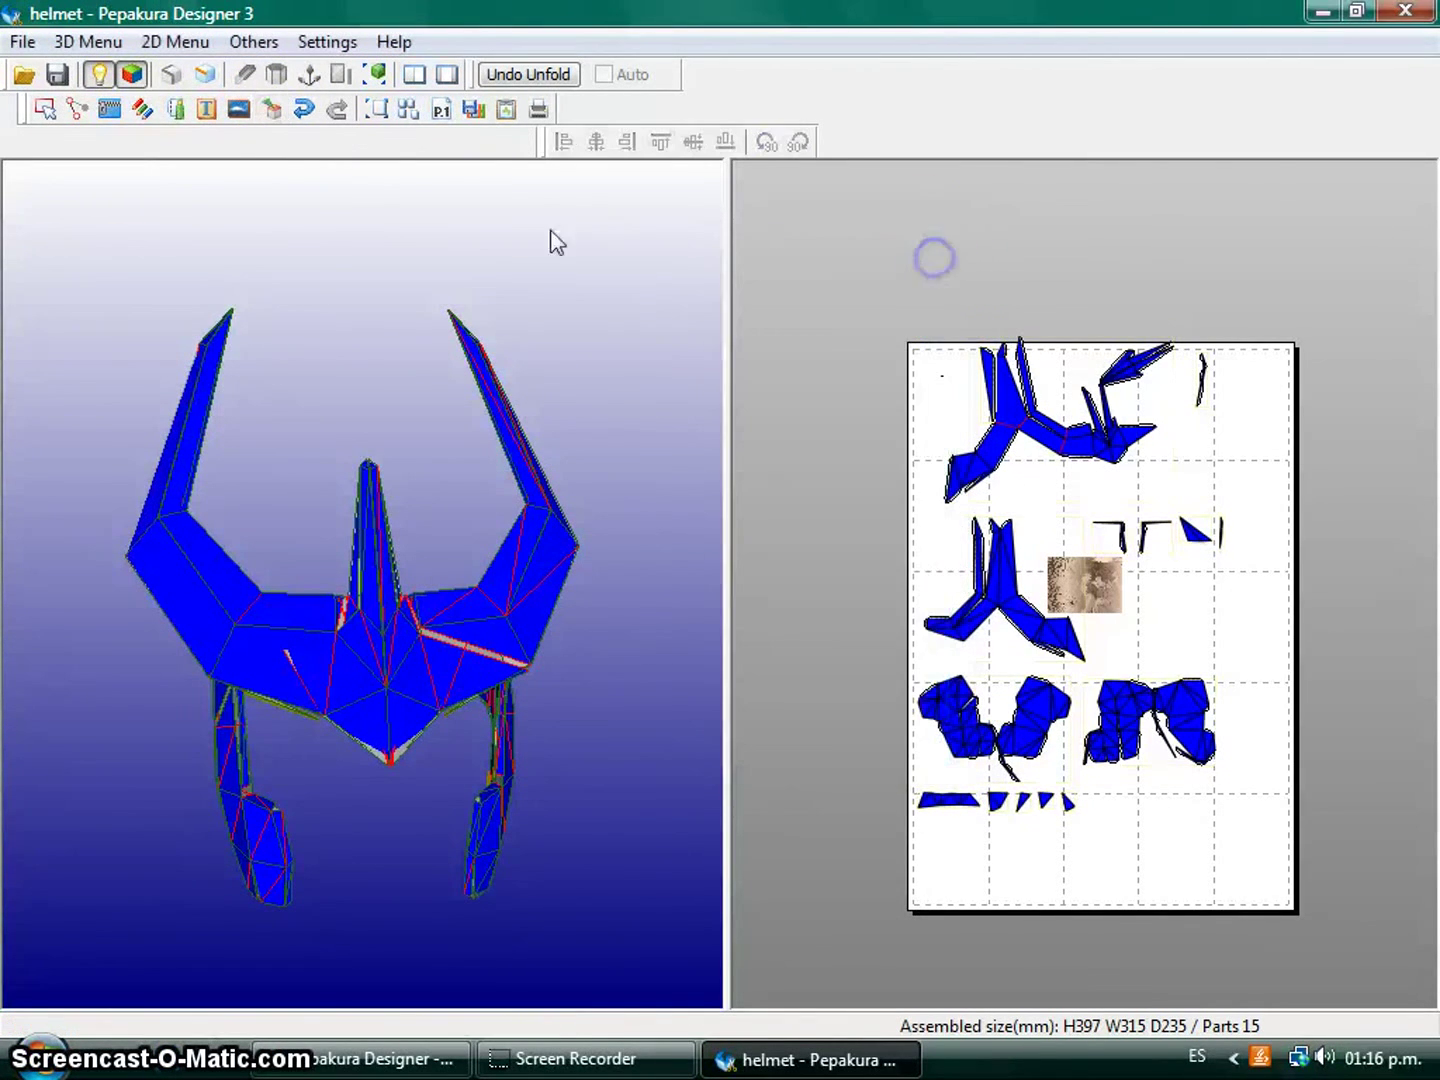
Undo the picture insertion, the face separation, the added text and the latest flap changes.
left_click(302, 109)
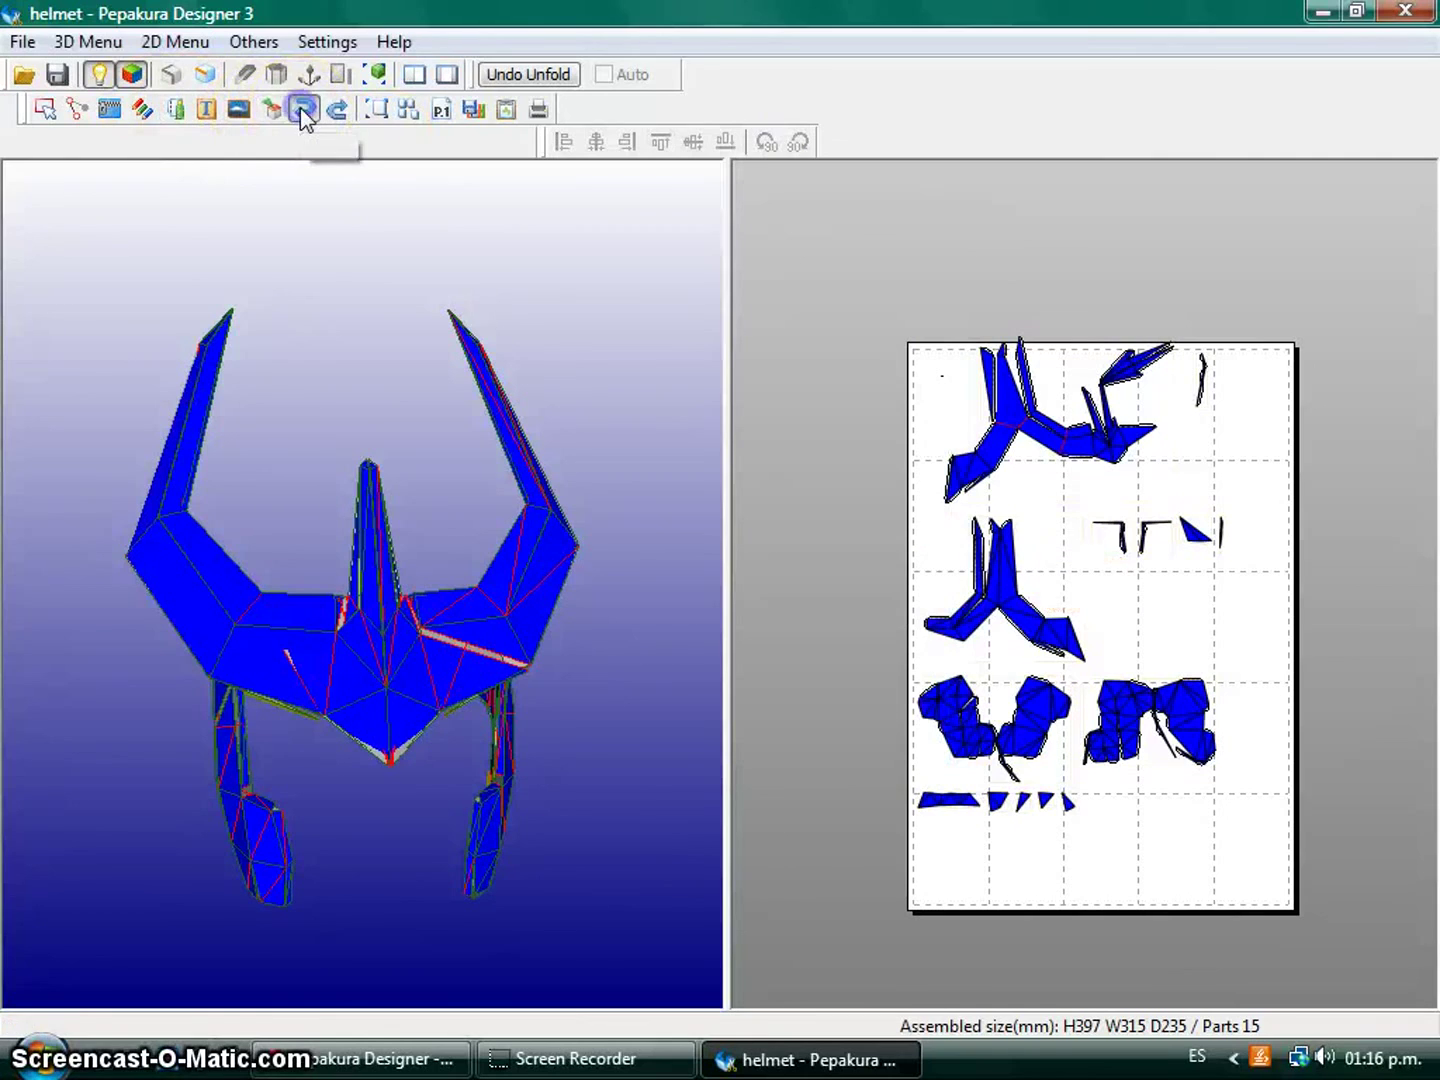
left_click(301, 111)
left_click(302, 111)
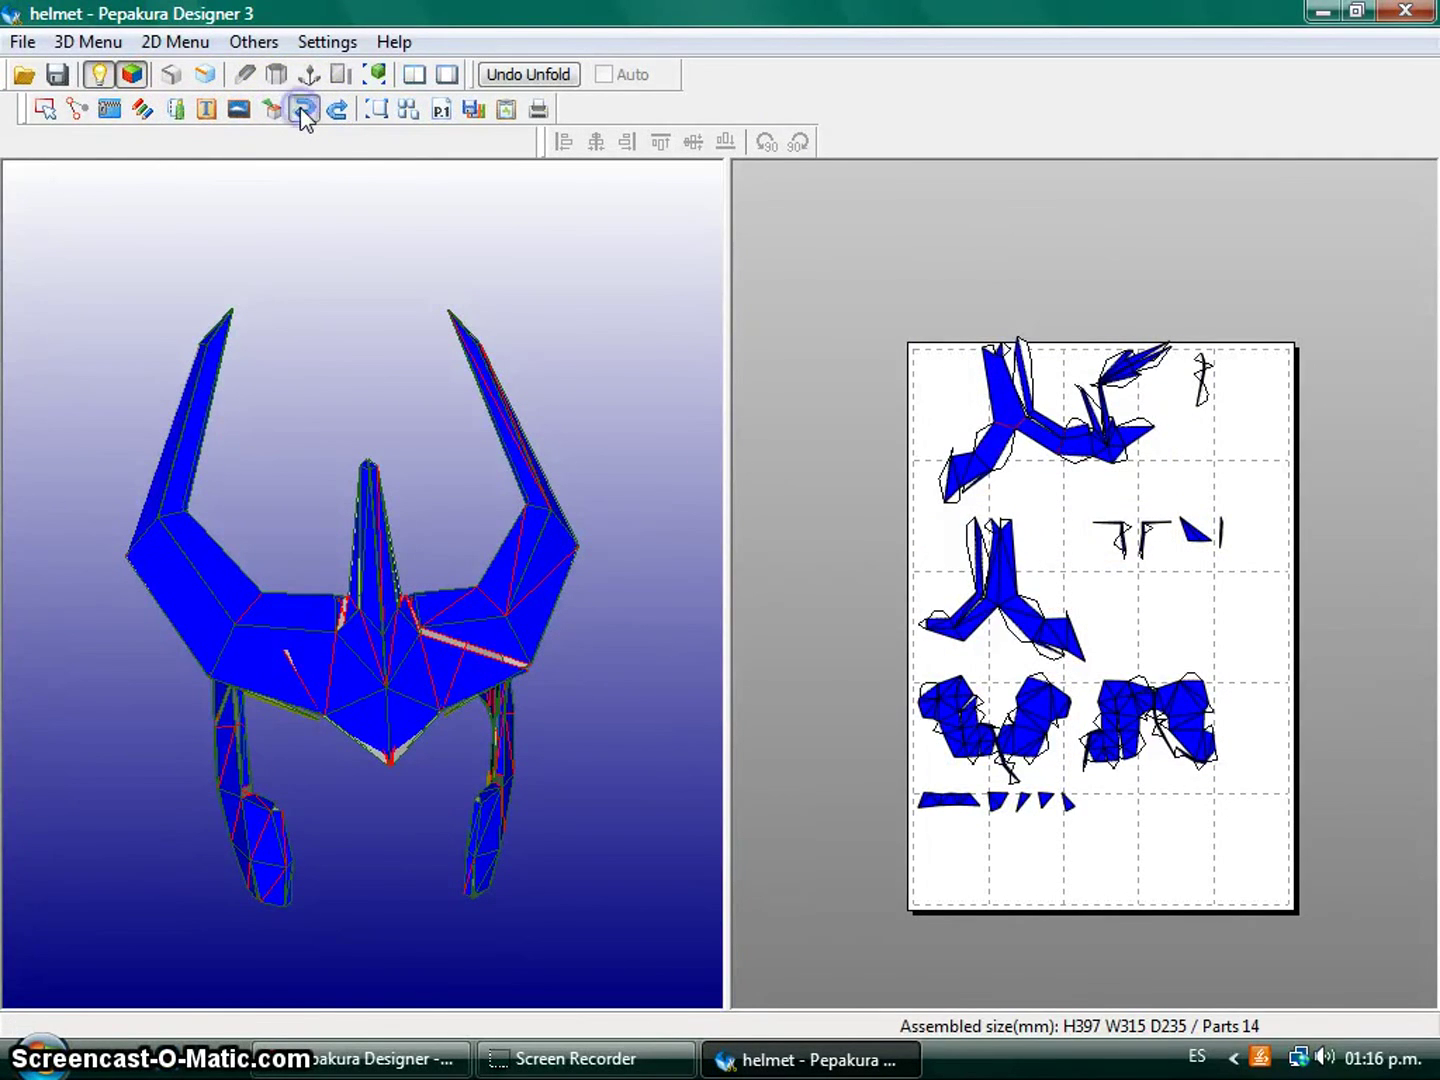
Redo the flap and text changes, then undo them again to restore the larger flaps.
left_click(338, 122)
left_click(338, 122)
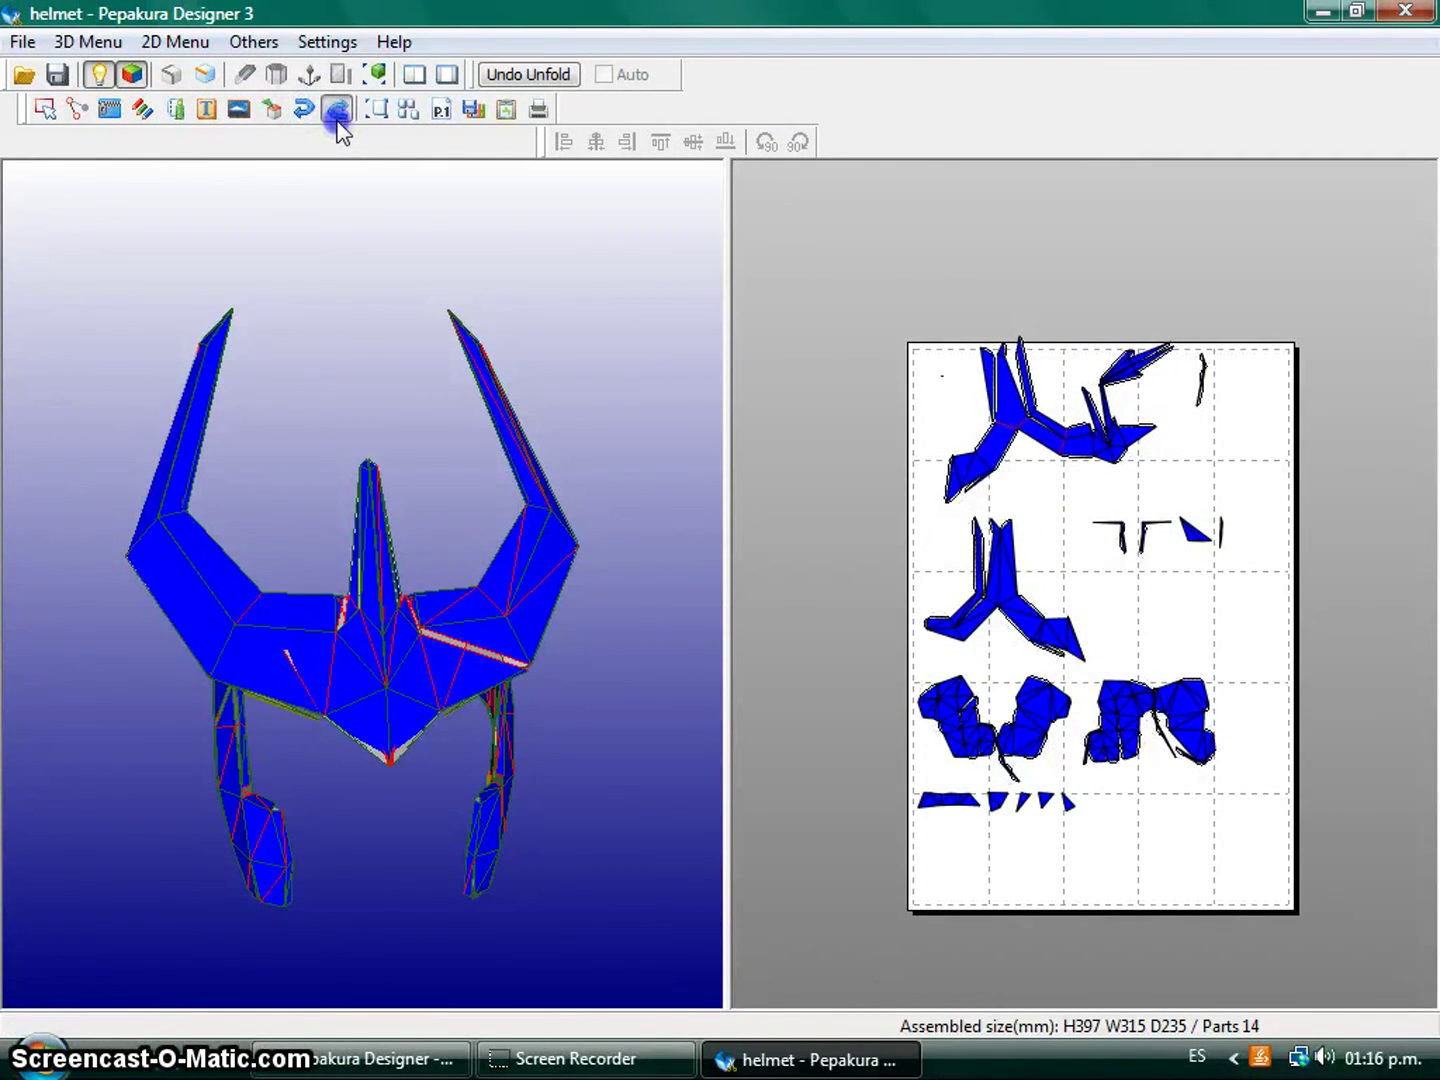
left_click(338, 122)
left_click(302, 110)
left_click(304, 110)
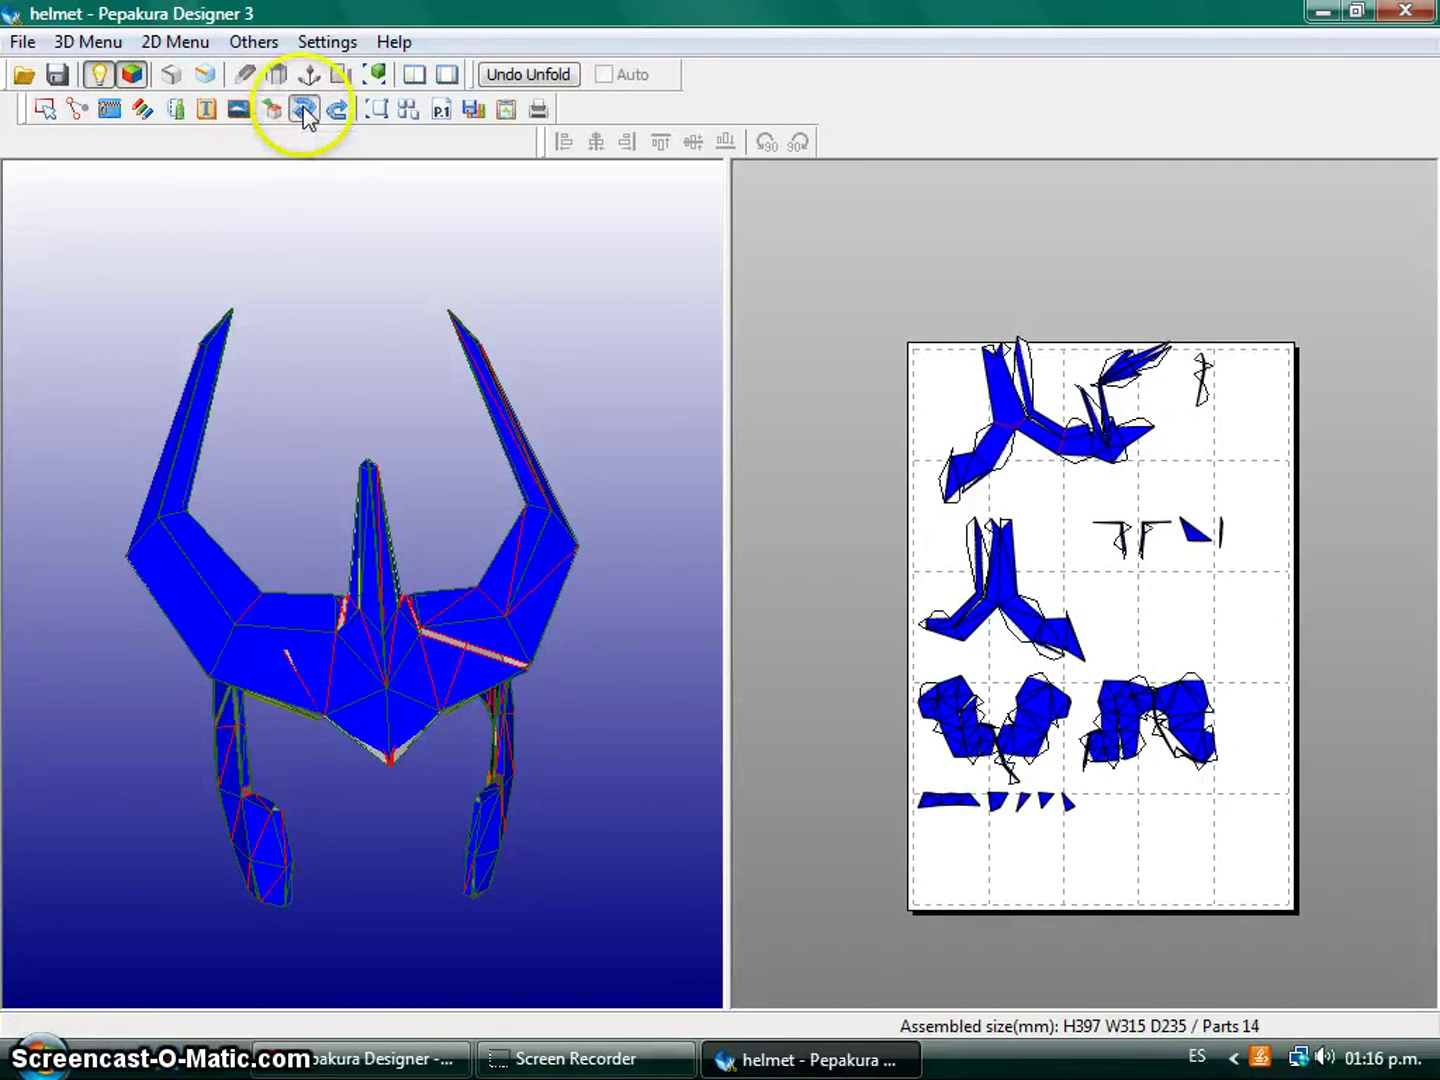
Reset the 2D view and try a manual assembled height of 322 mm in Parts Layout, then close it without applying.
left_click(373, 111)
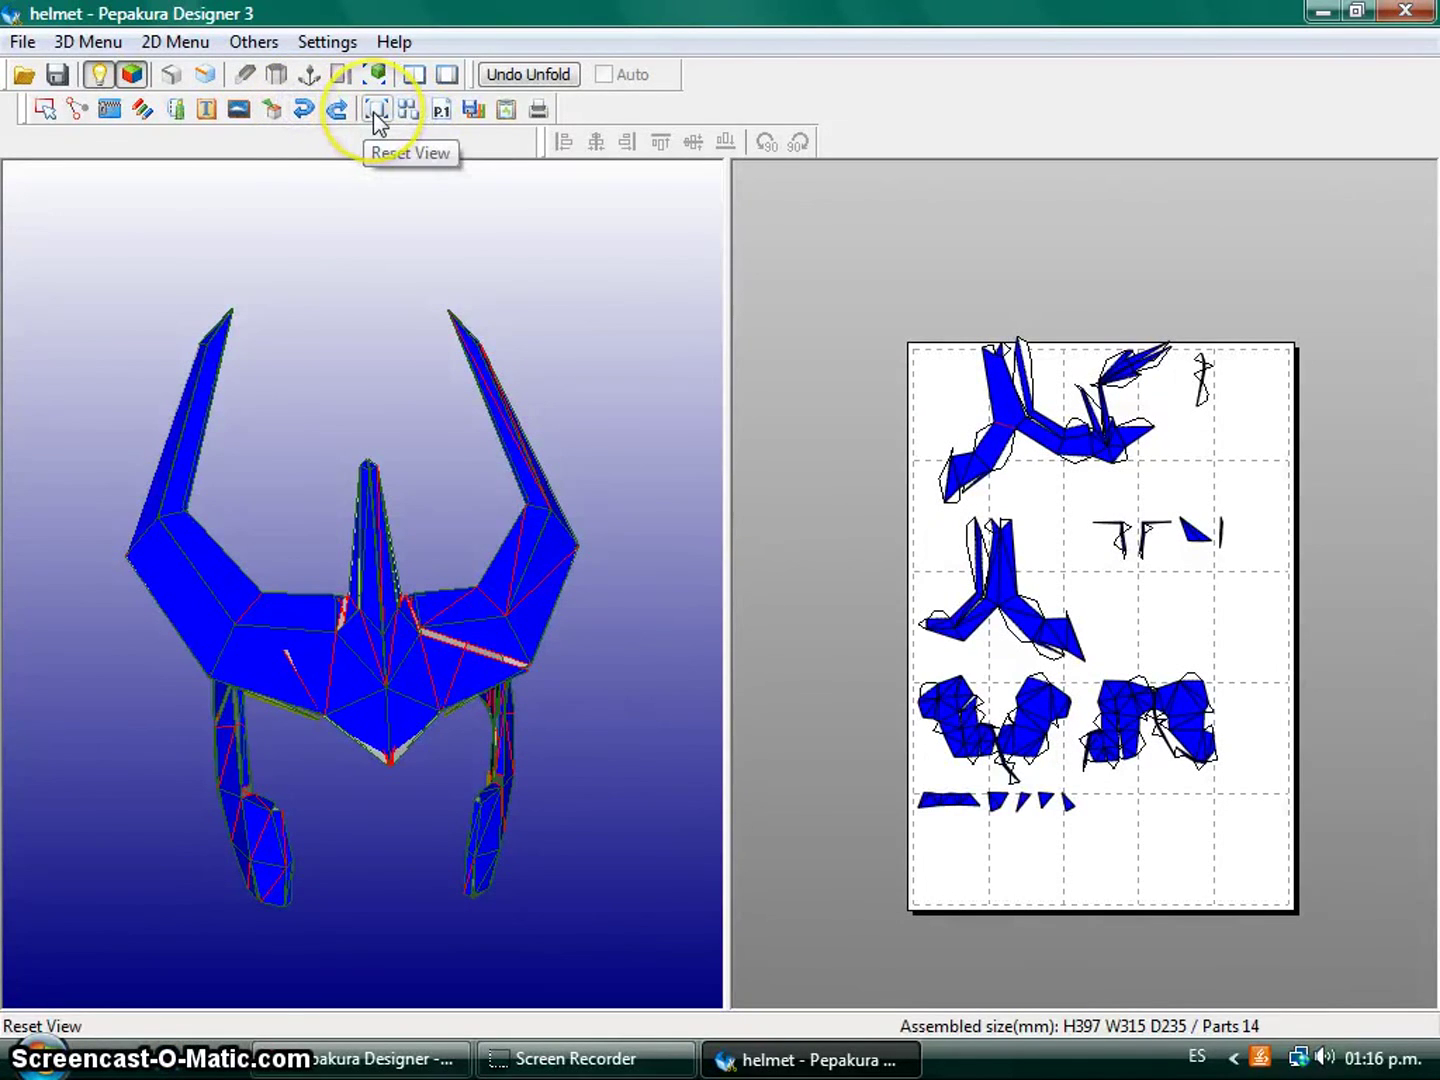
left_click(373, 111)
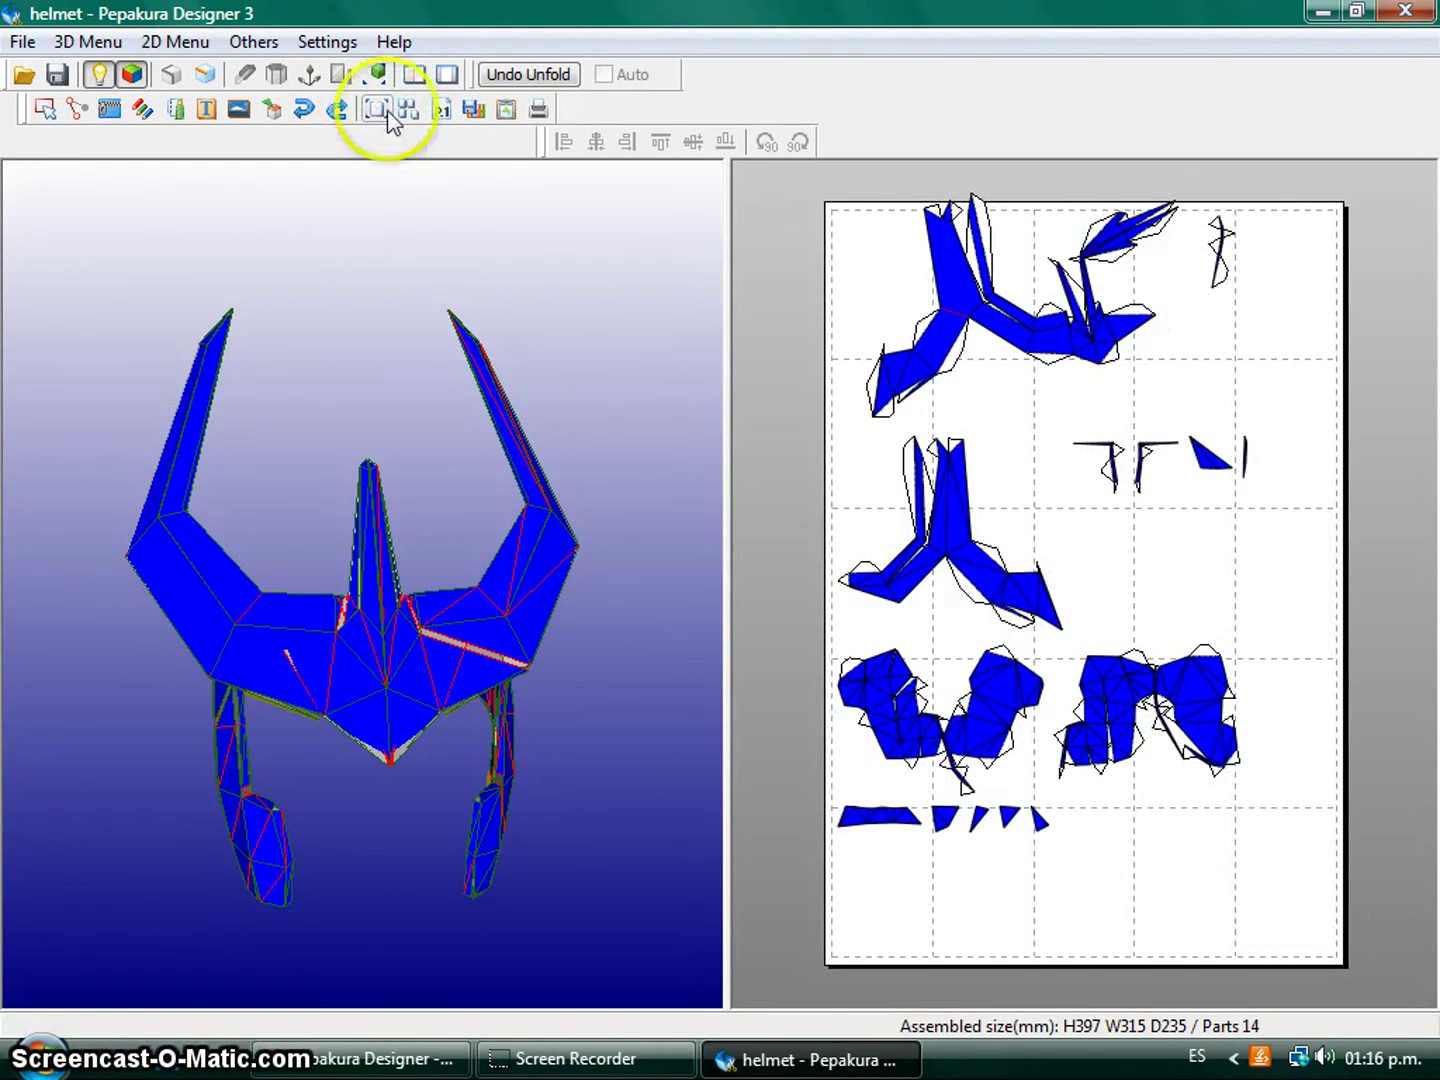
left_click(408, 110)
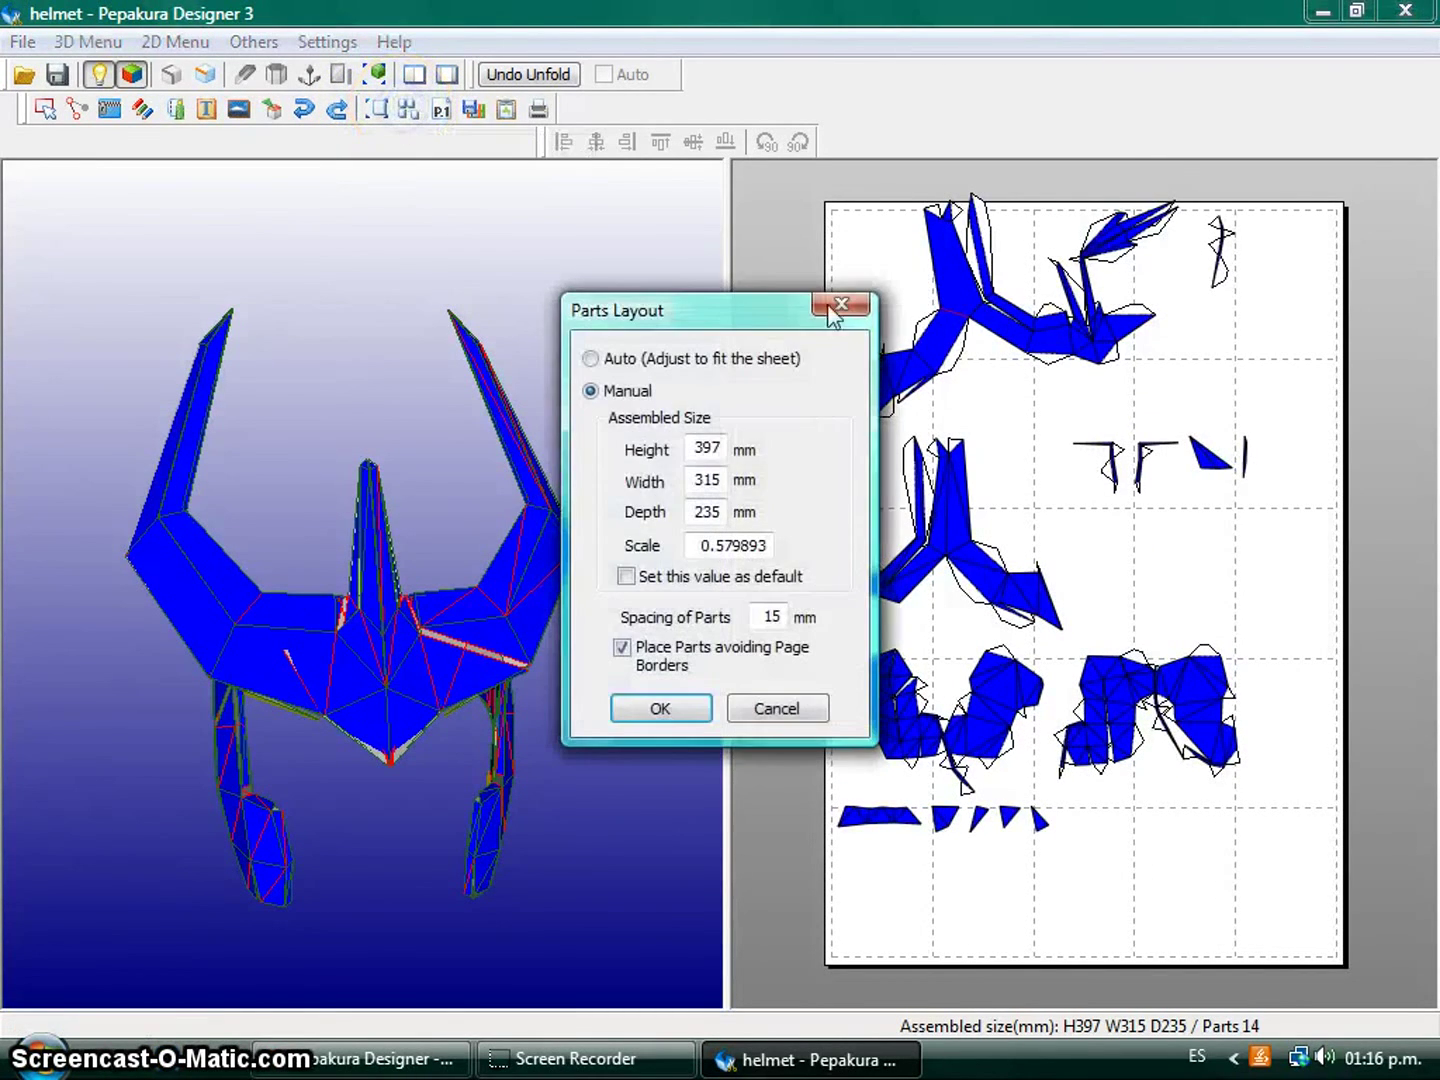
left_click_drag(733, 310, 672, 182)
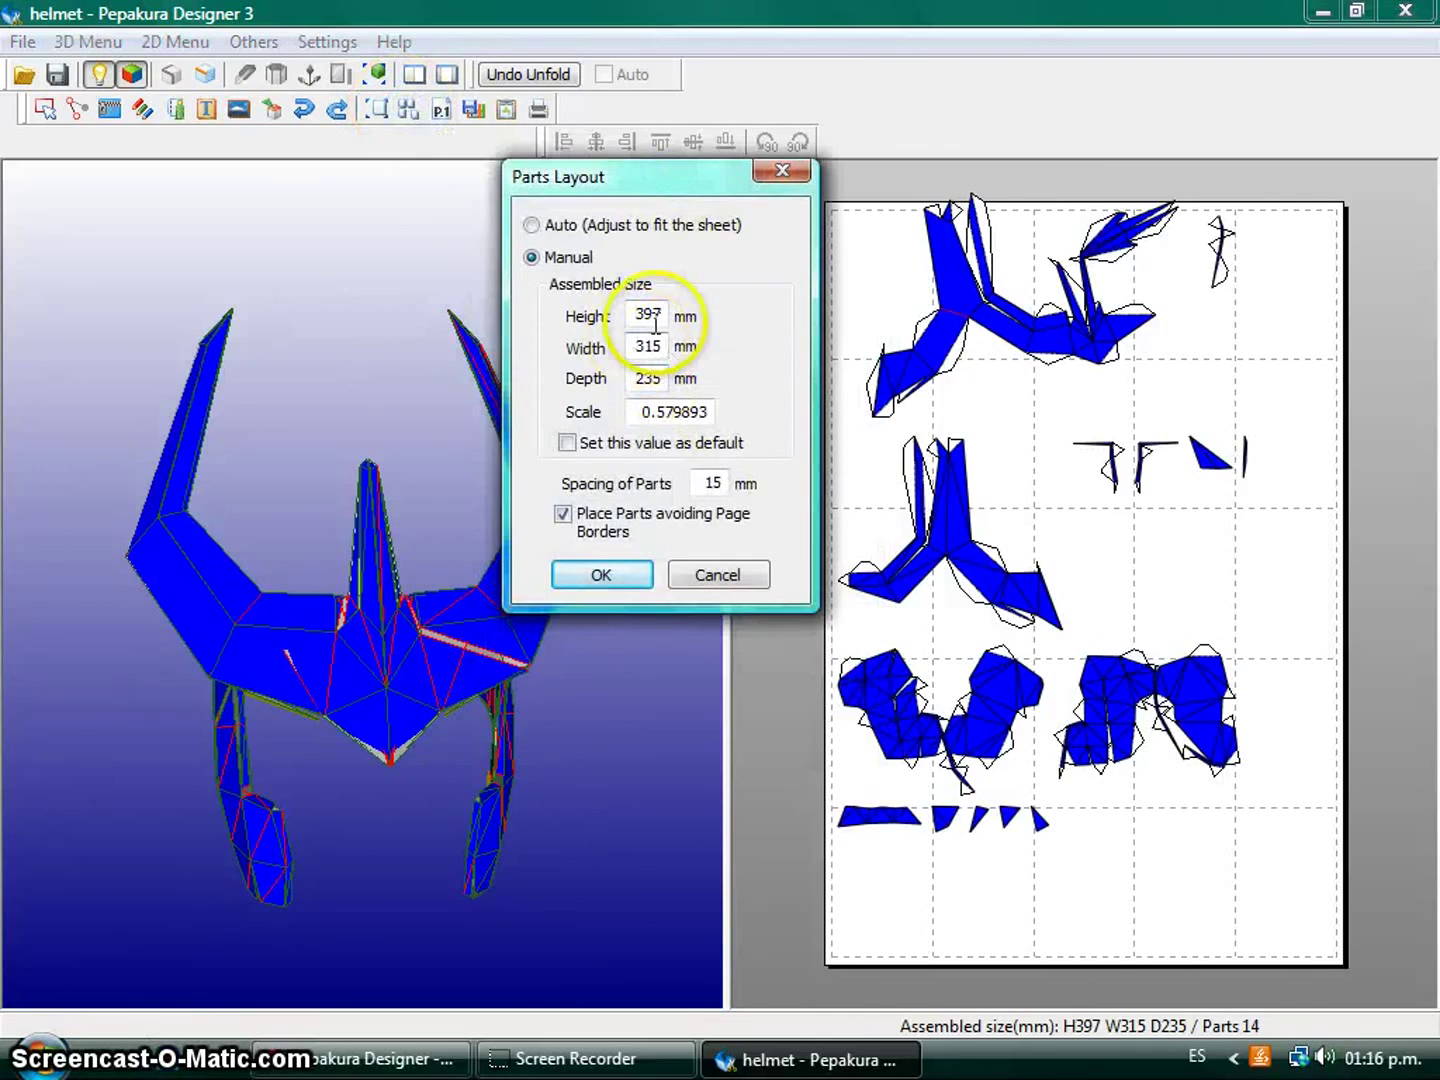
left_click(648, 411)
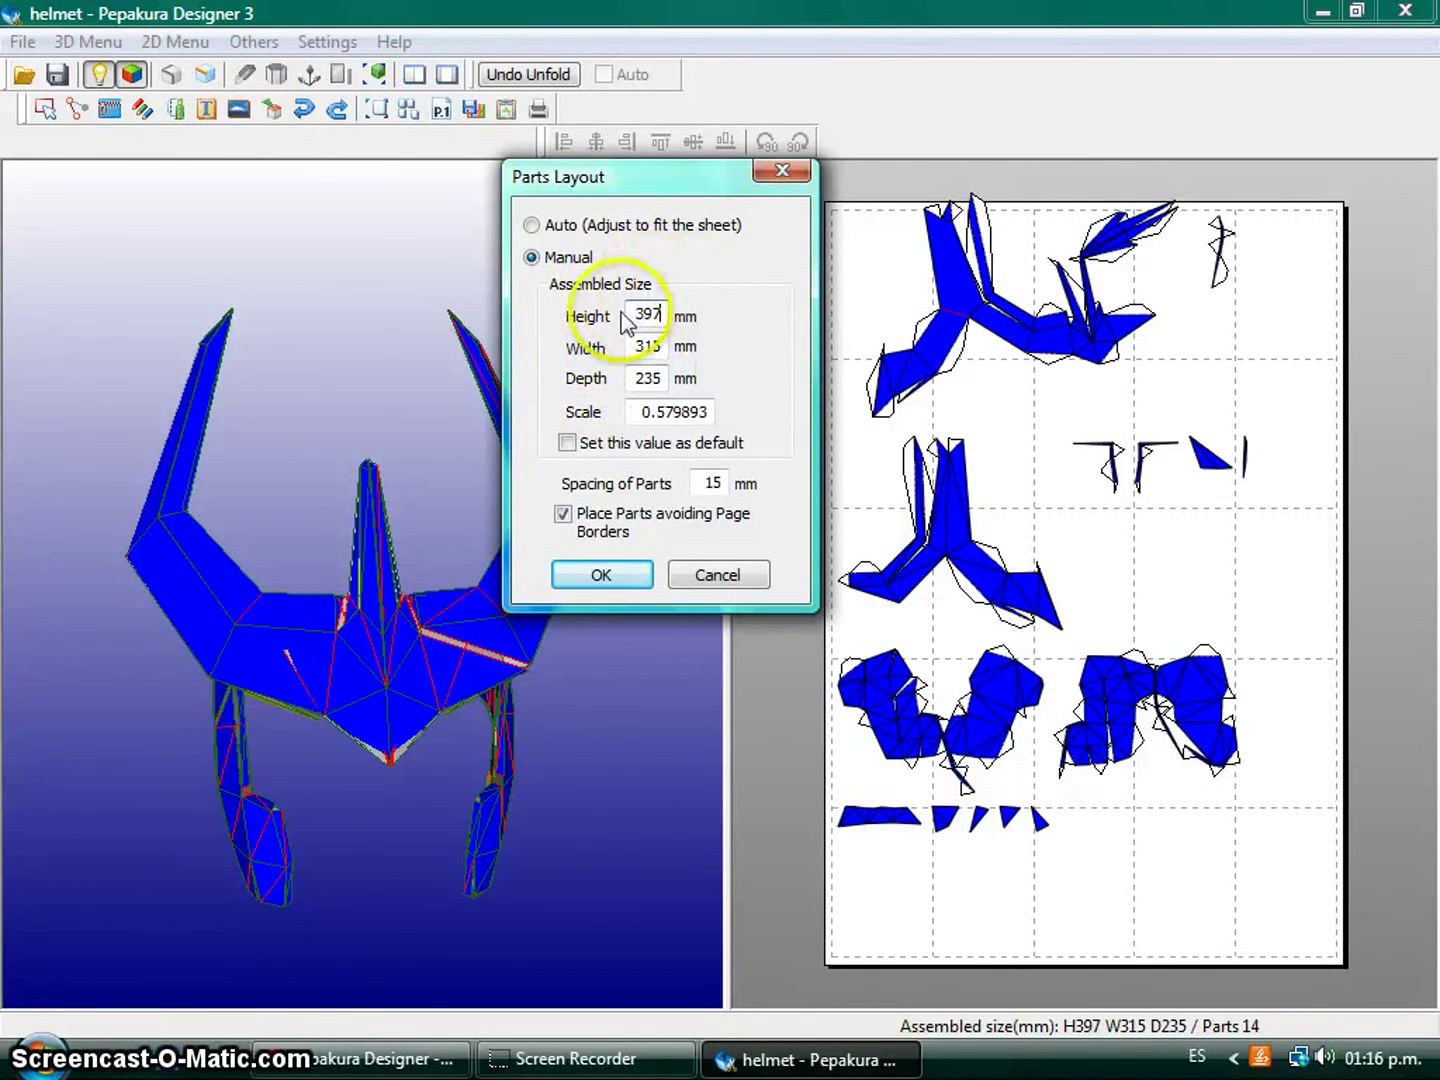
key("BackSpace")
key("BackSpace")
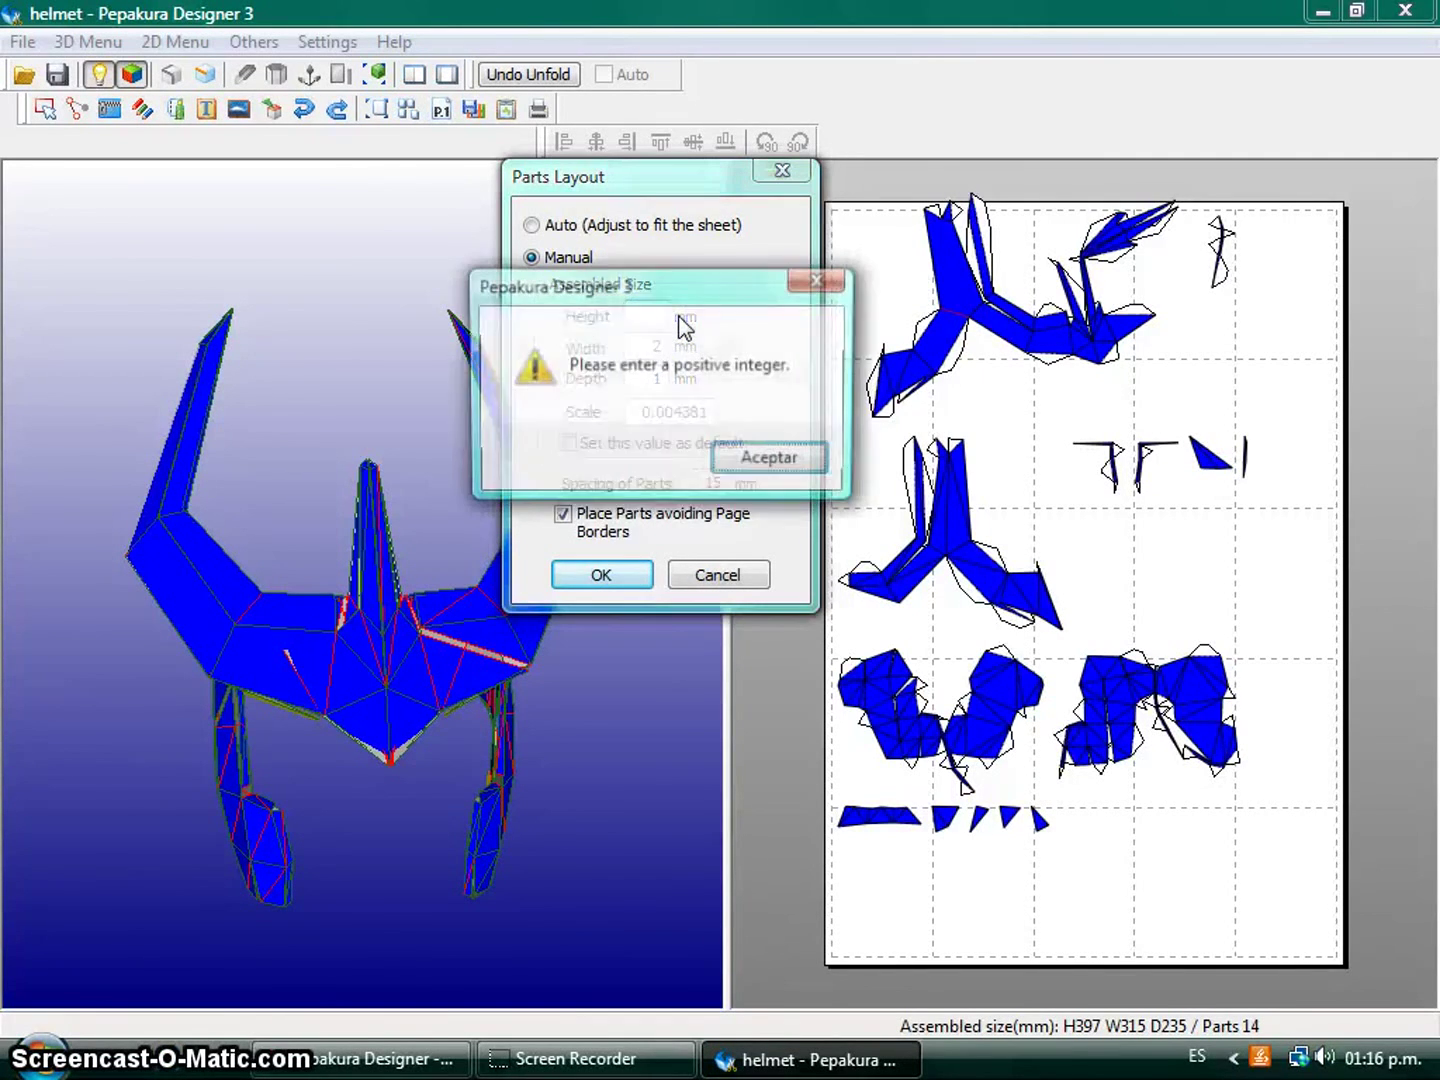
left_click(761, 460)
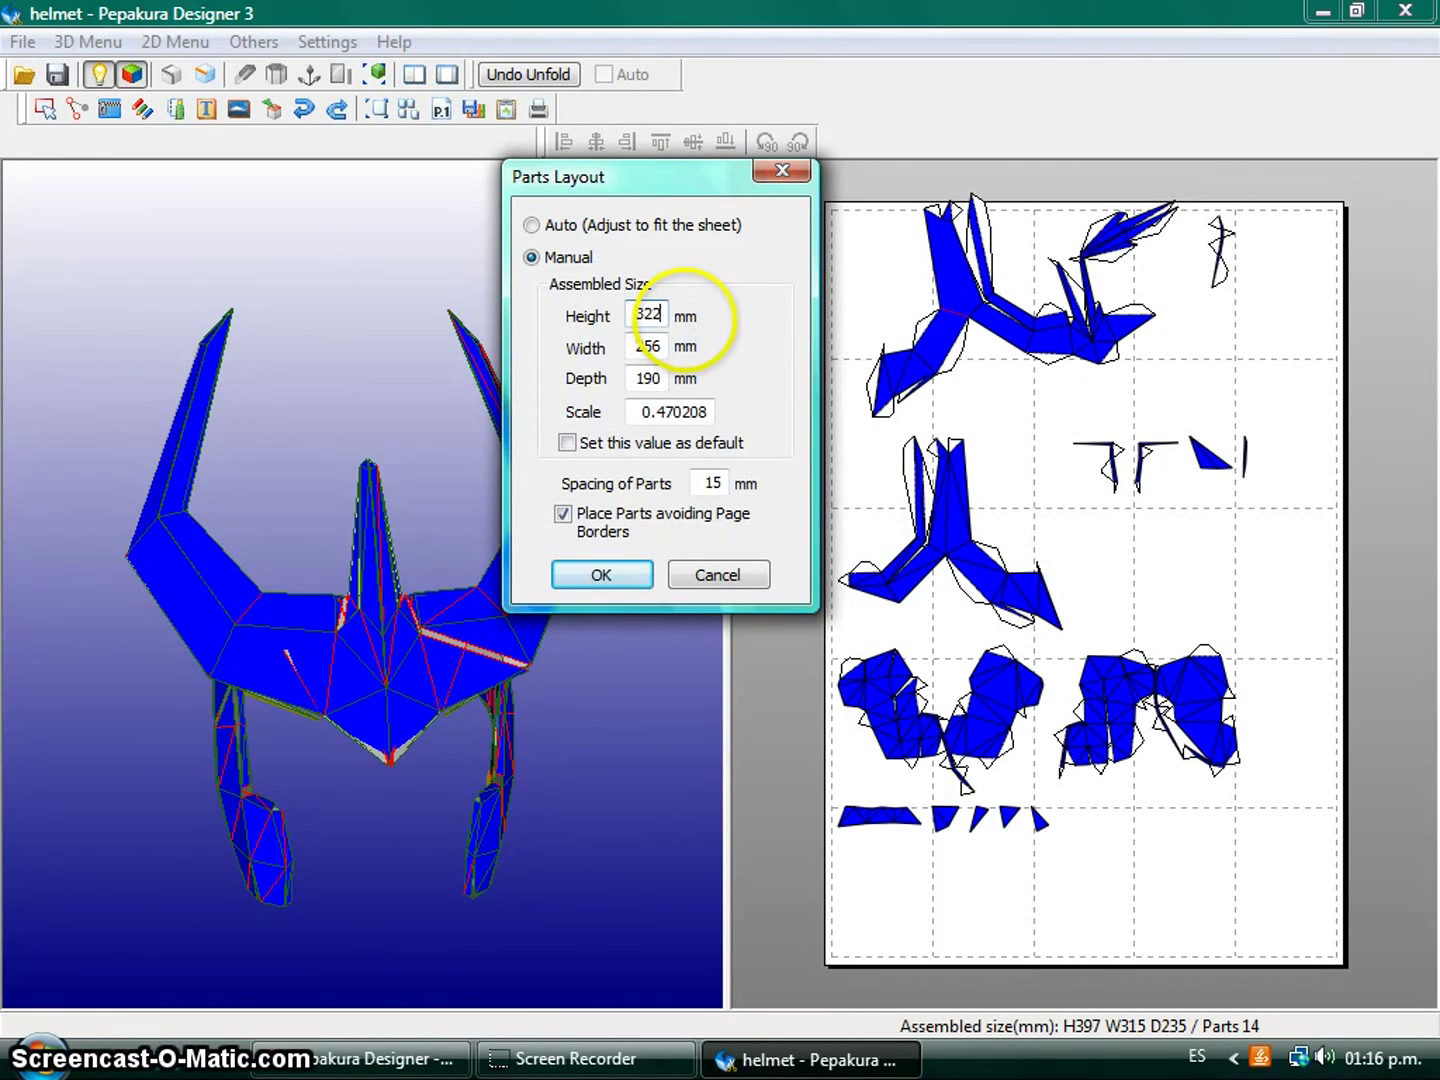
key("BackSpace")
key("BackSpace")
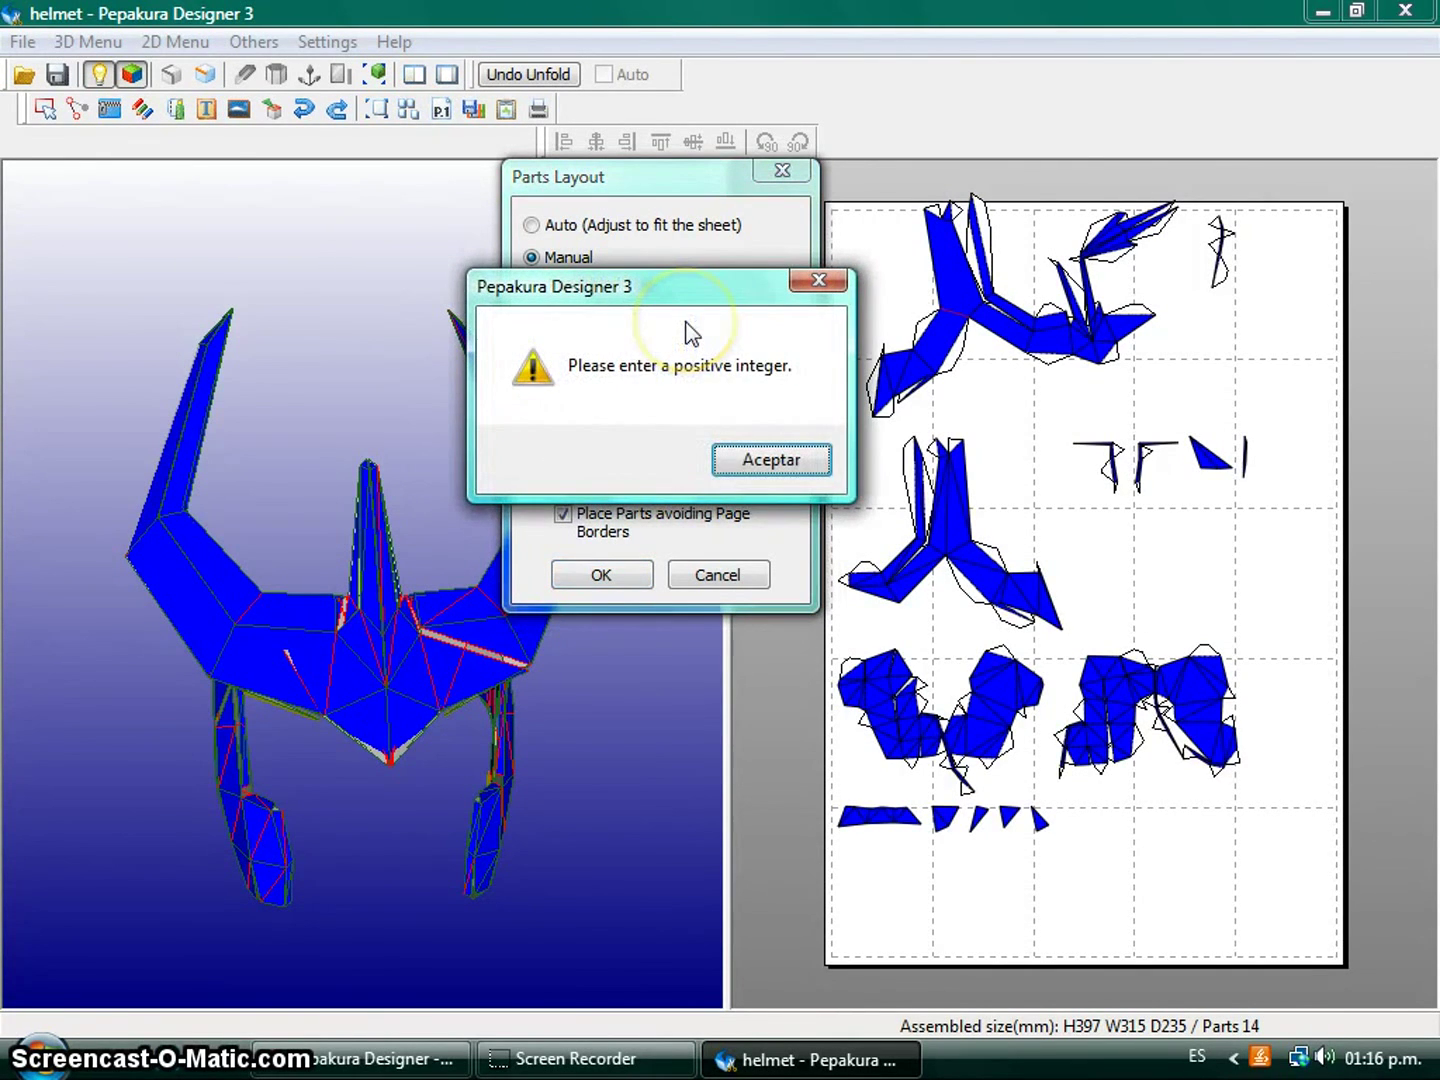
left_click(788, 456)
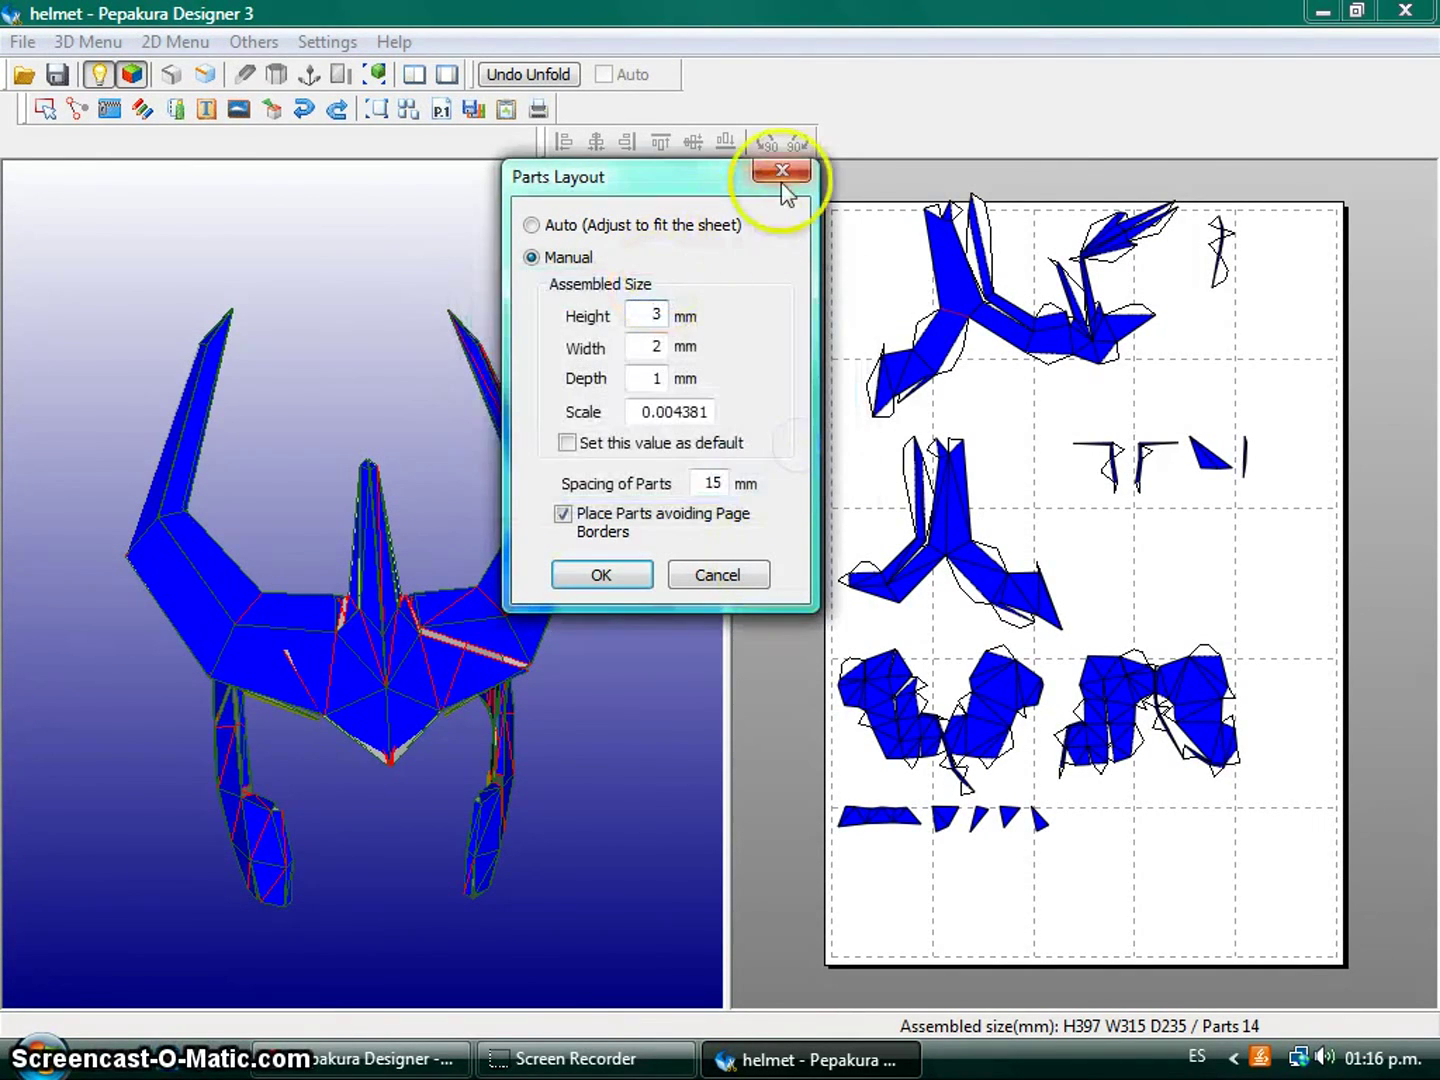
left_click(783, 173)
Show the page numbers on the pattern sheets, look them over, and hide them again.
left_click_drag(561, 622, 439, 630)
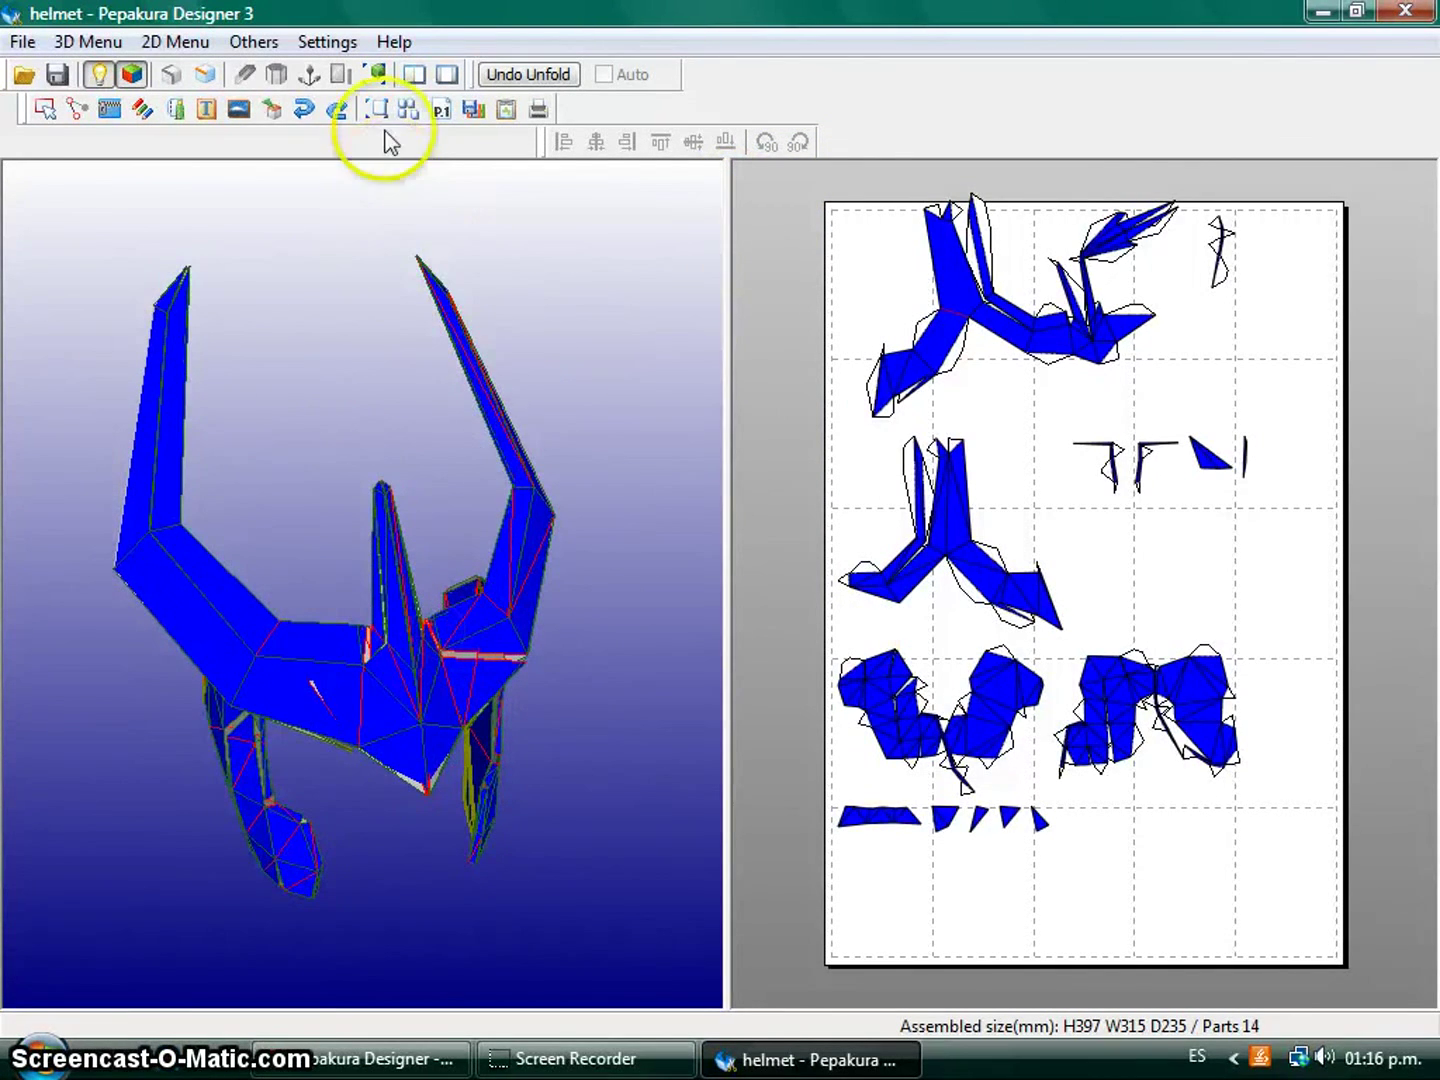
left_click(444, 110)
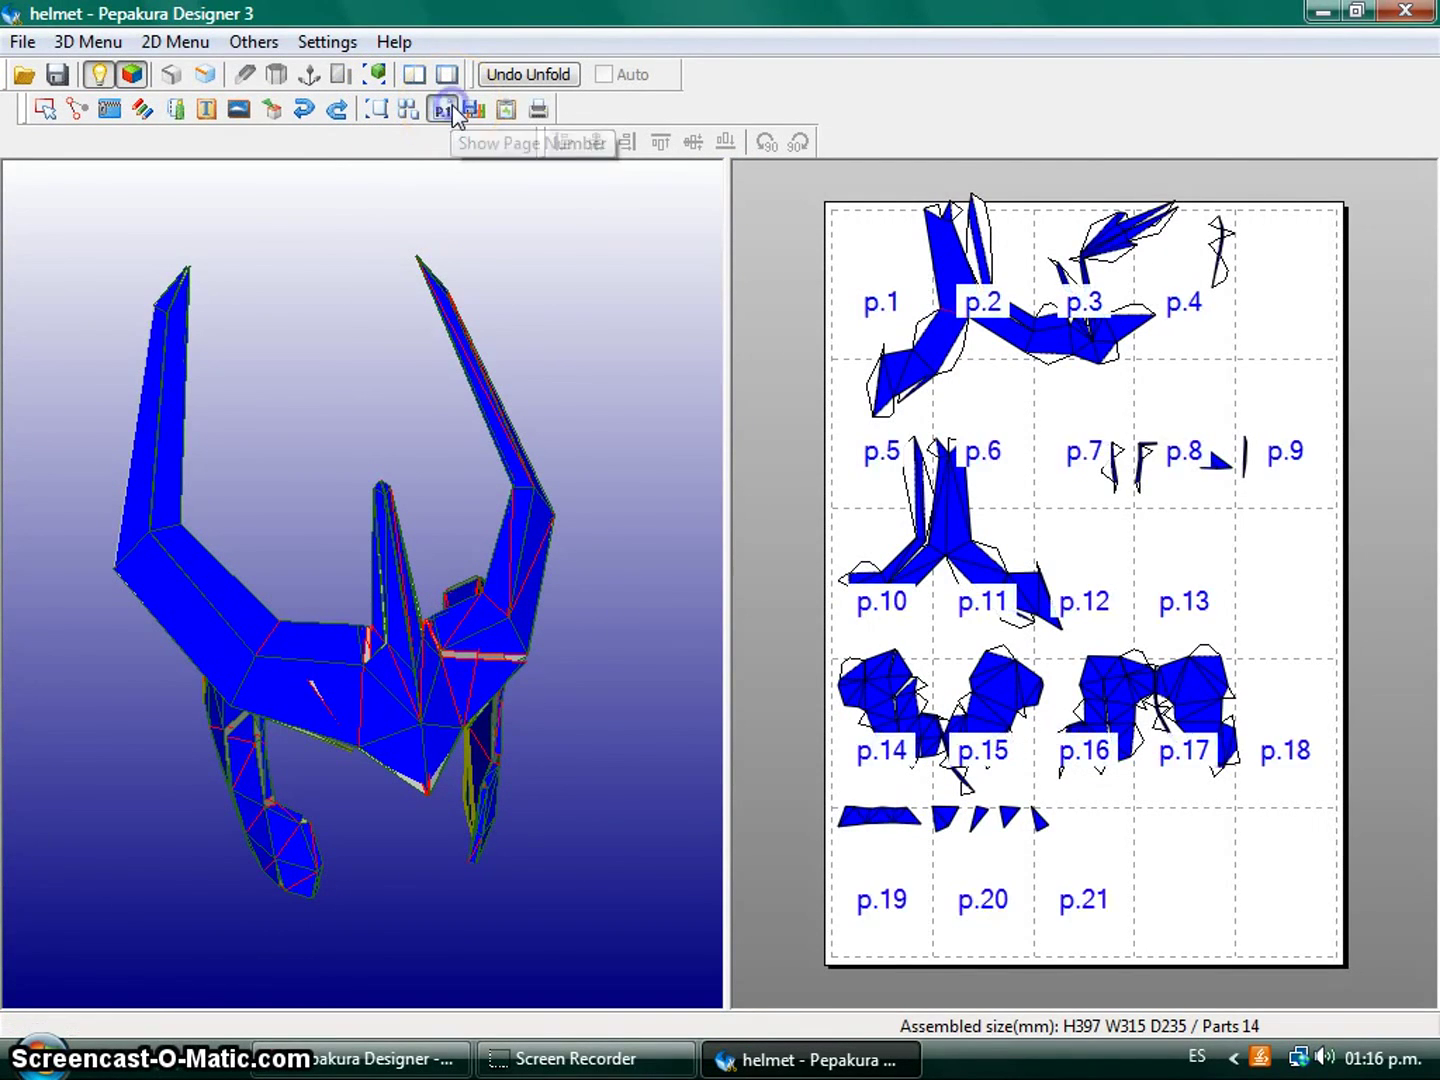
scroll(1201, 601, "up", 1)
scroll(1173, 551, "down", 3)
scroll(1170, 554, "up", 2)
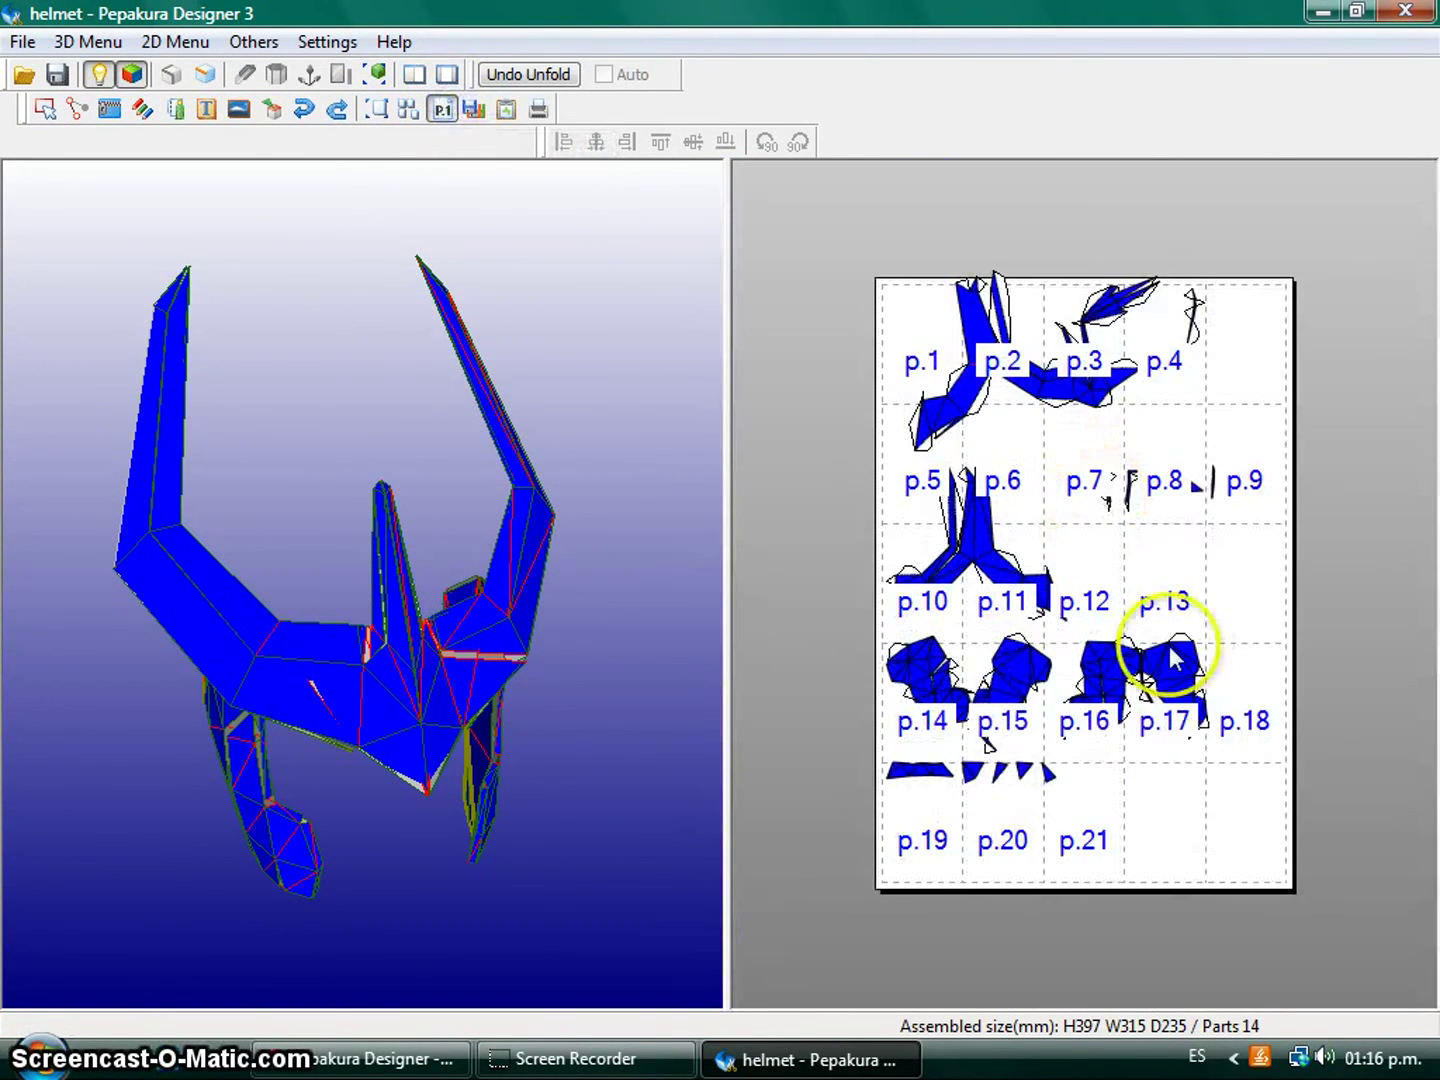
left_click(441, 114)
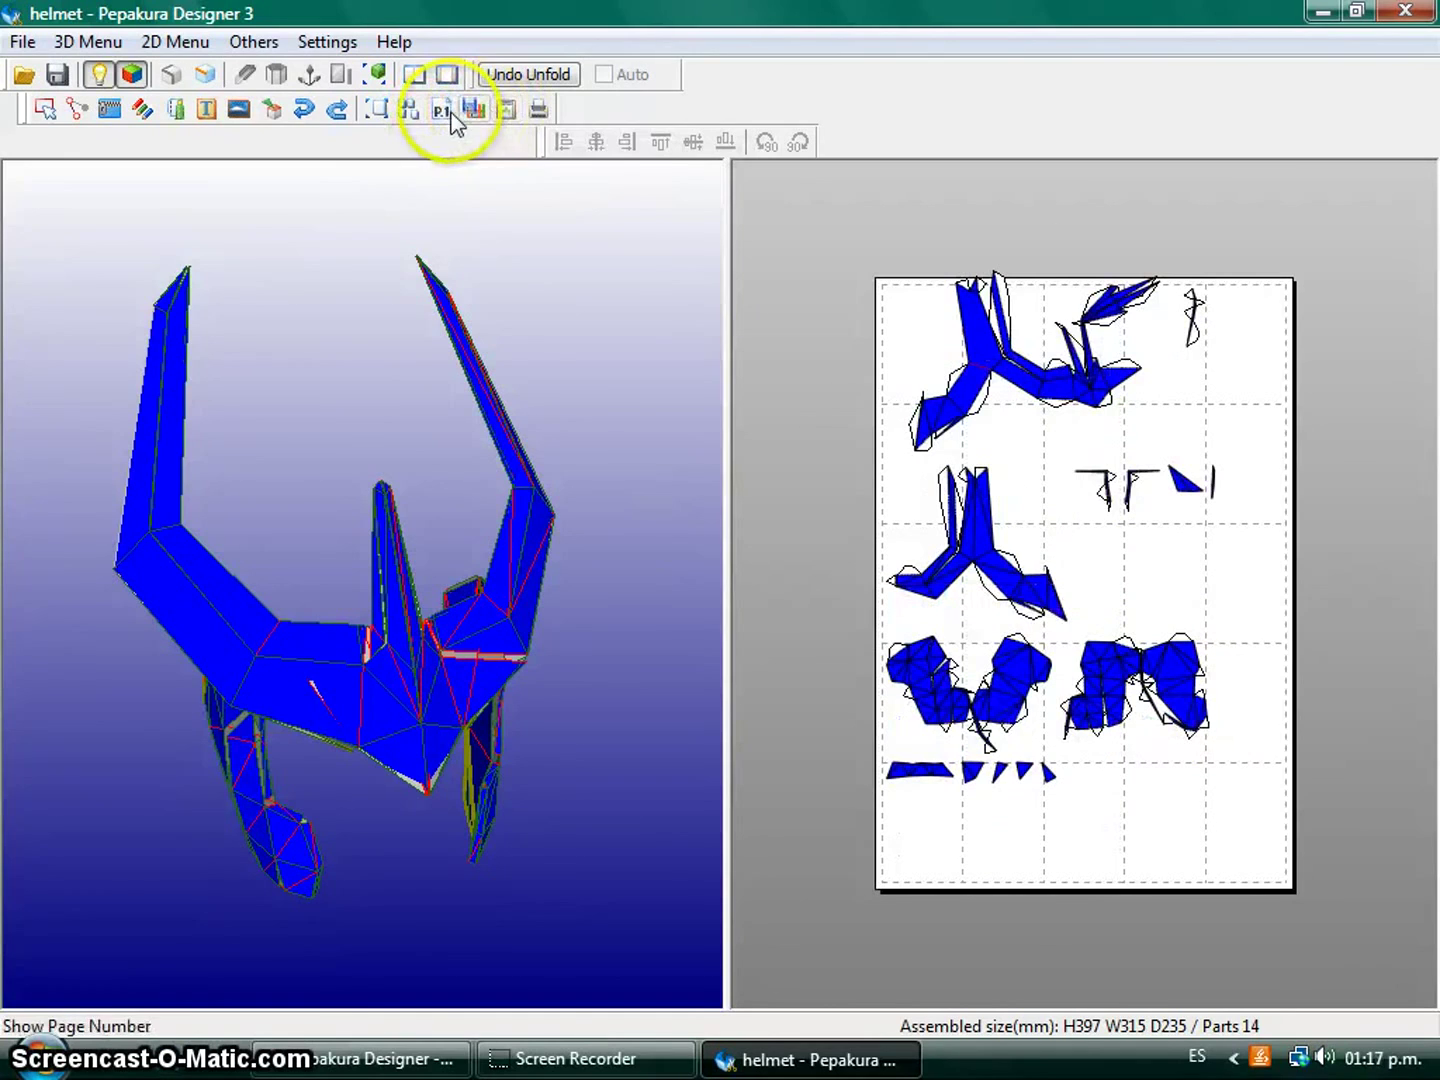
Examine the BMP export of the helmet pattern without saving it, and try the pattern's clipboard copy command.
left_click(474, 108)
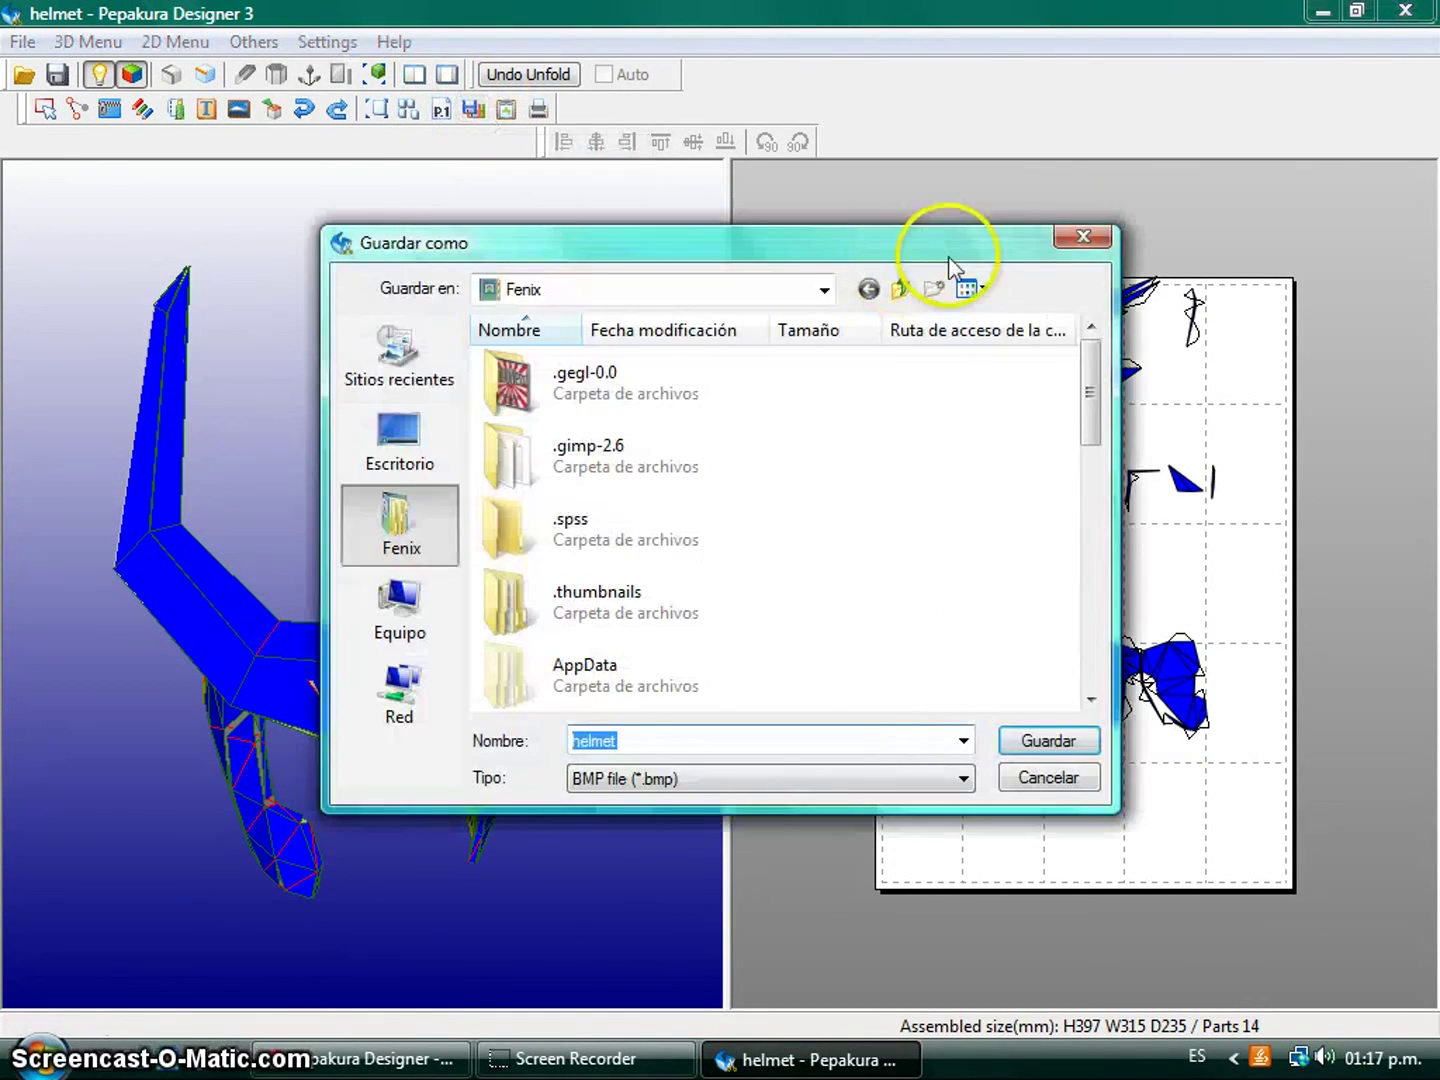
left_click(1076, 238)
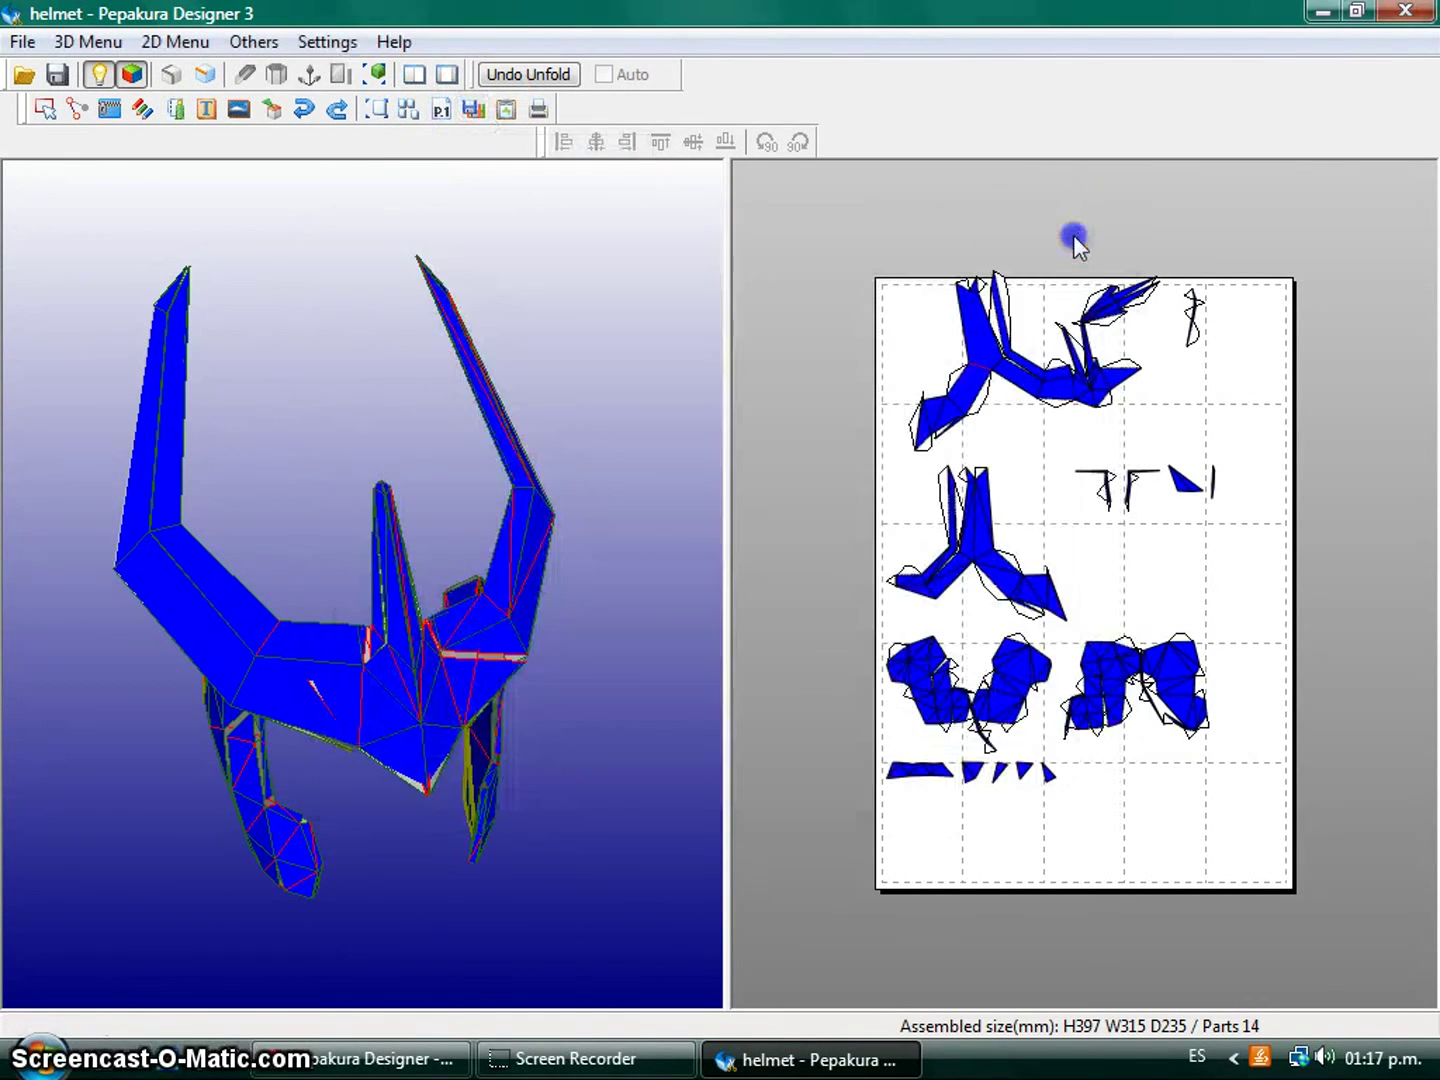
left_click(509, 111)
left_click(813, 423)
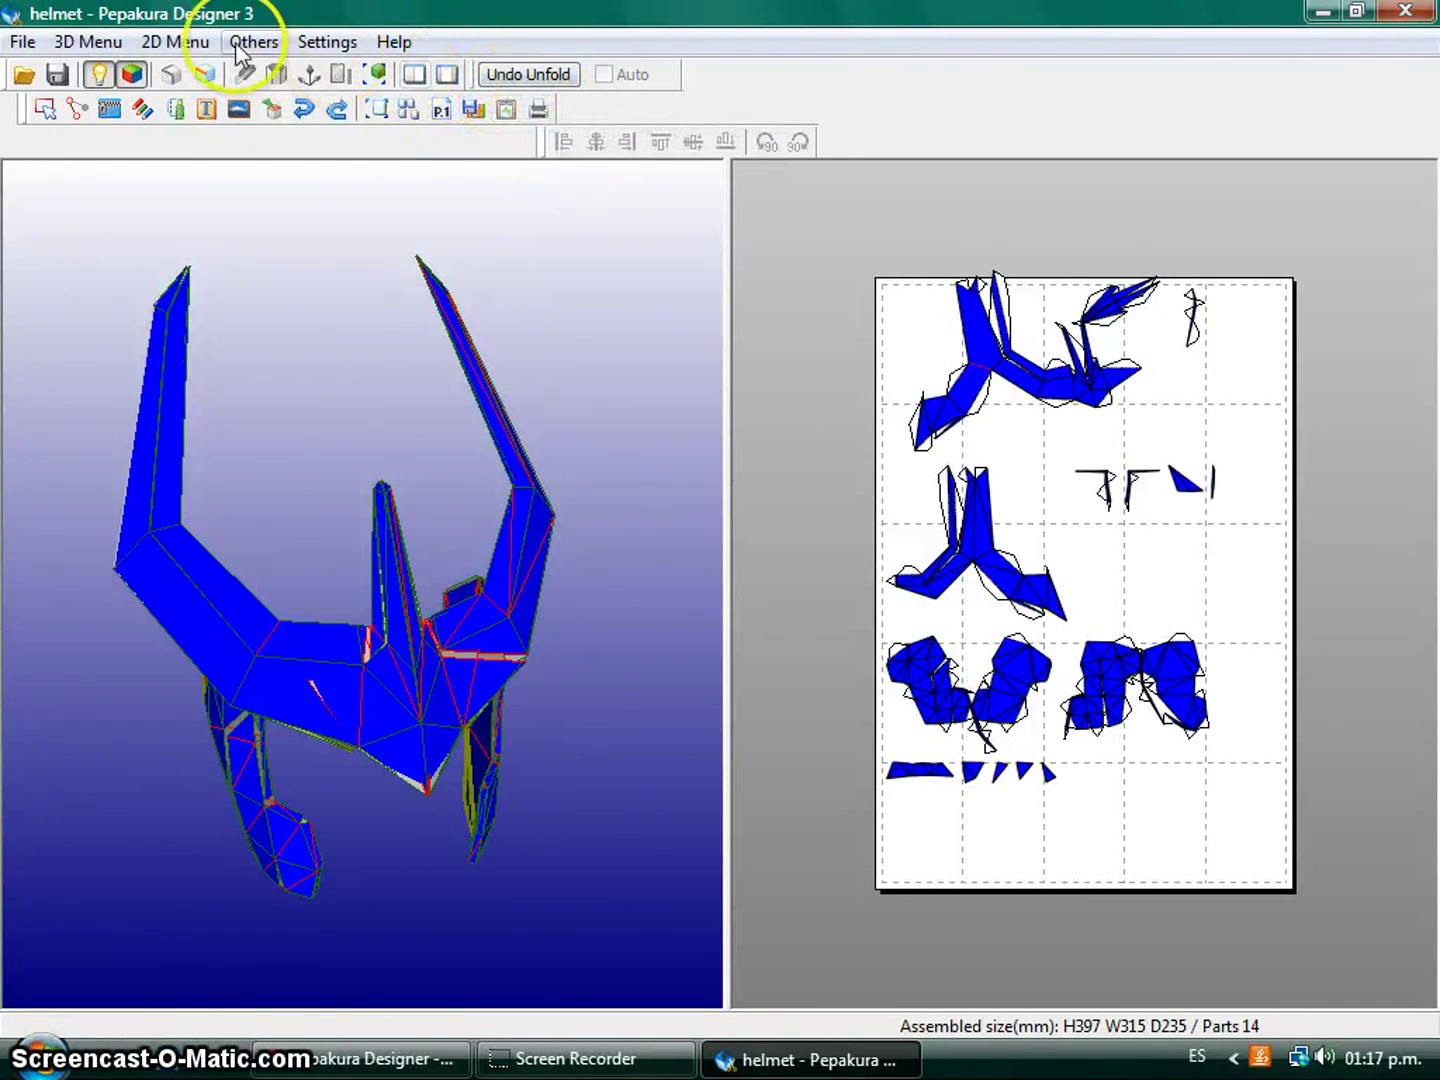
Try the Join/Disjoin Face and Edit Flaps modes on the pattern, then close the Flap Tool without changing any flap.
scroll(1018, 487, "up", 3)
right_click(1014, 477)
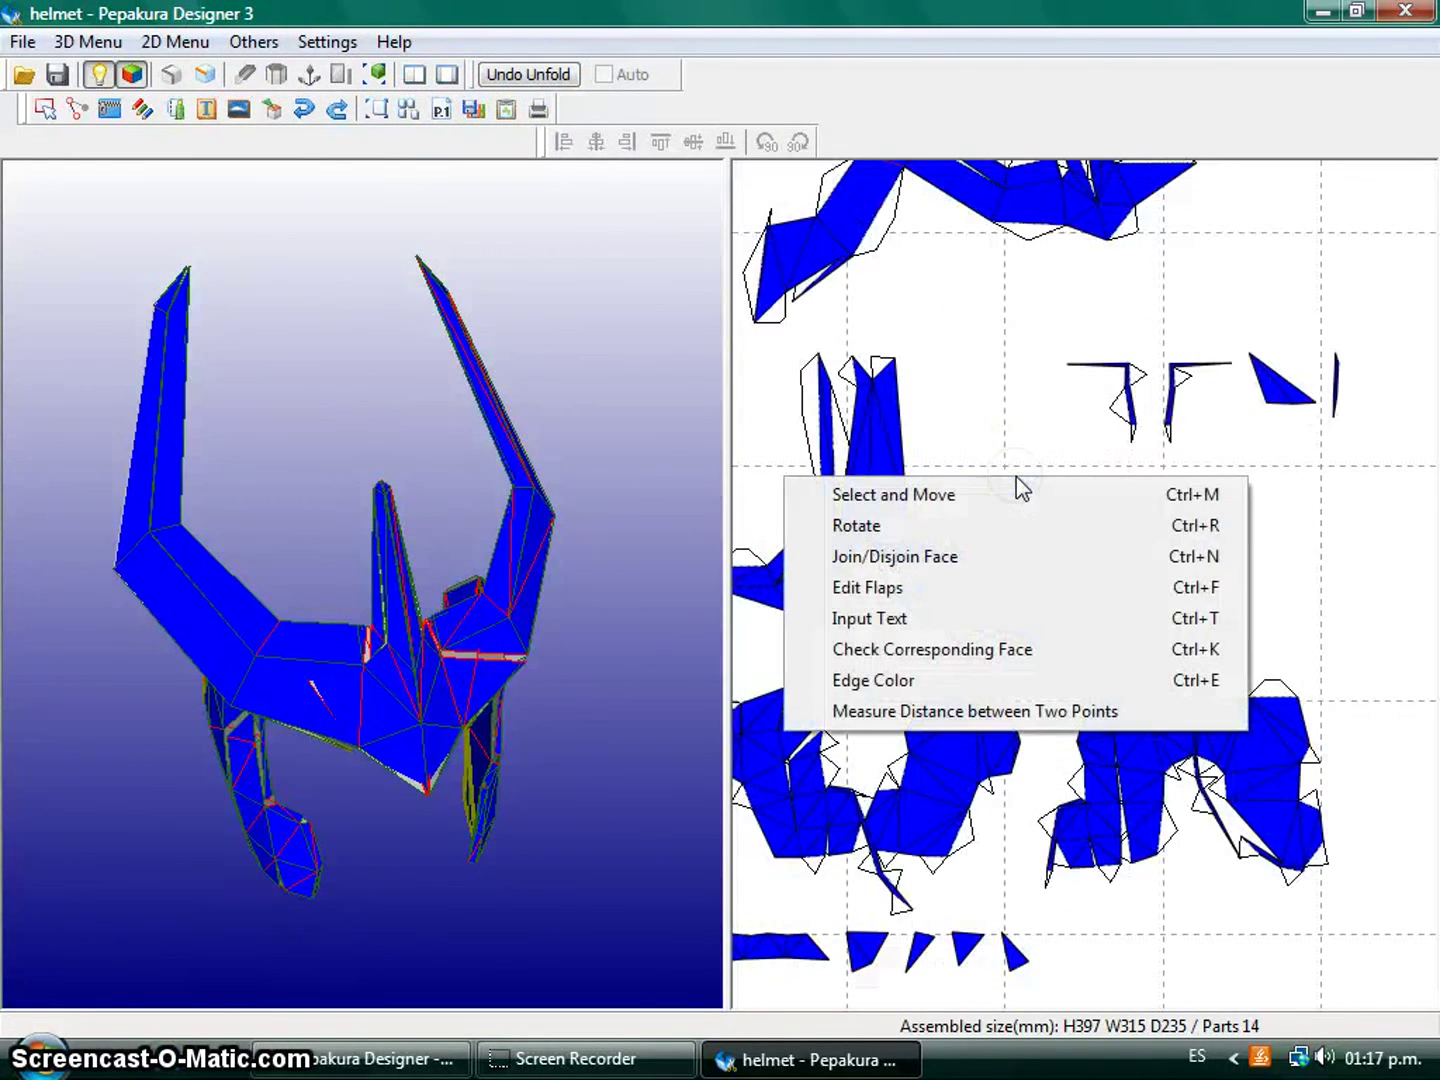
left_click(1139, 409)
scroll(1140, 395, "down", 3)
right_click(1172, 530)
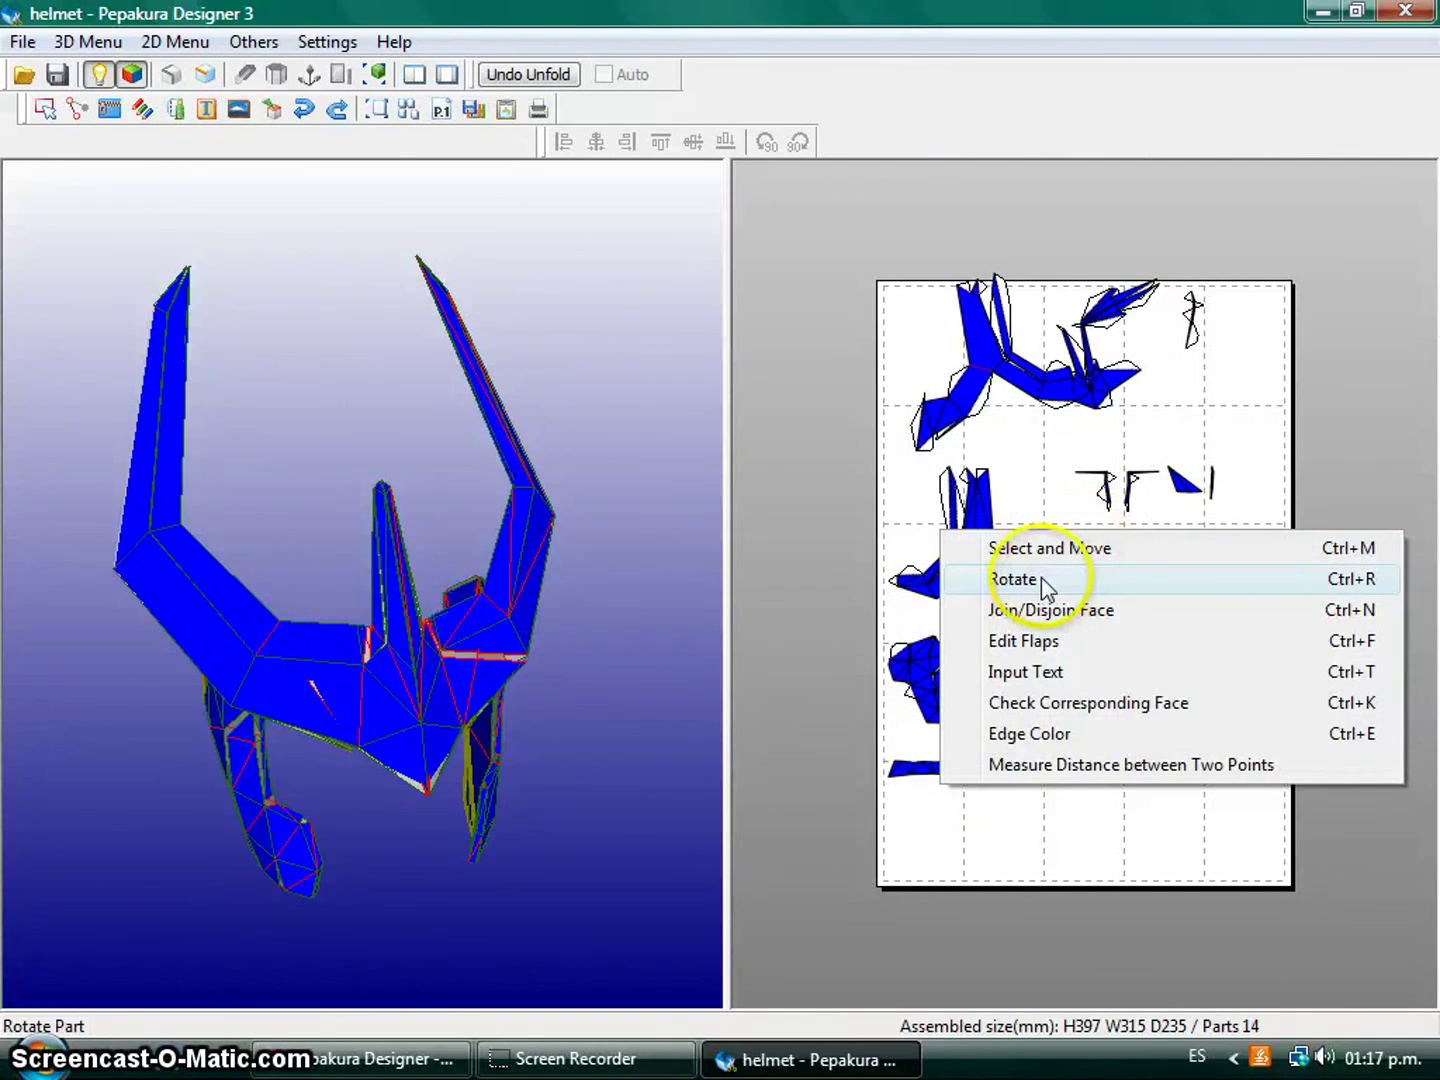
left_click(1085, 620)
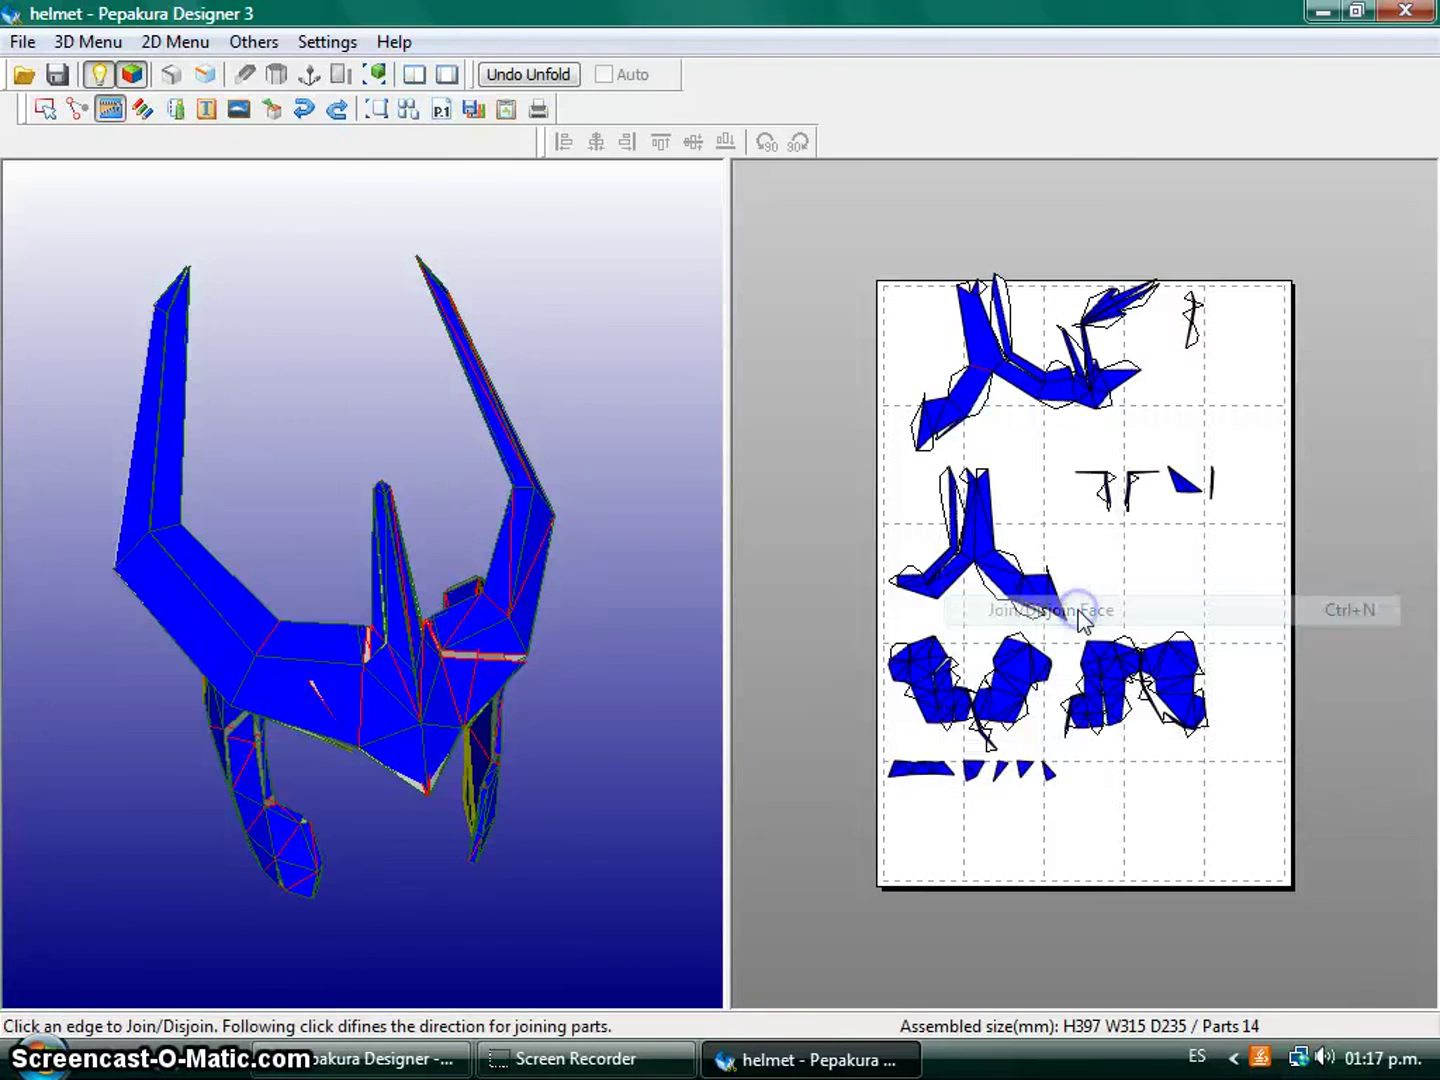
right_click(1110, 560)
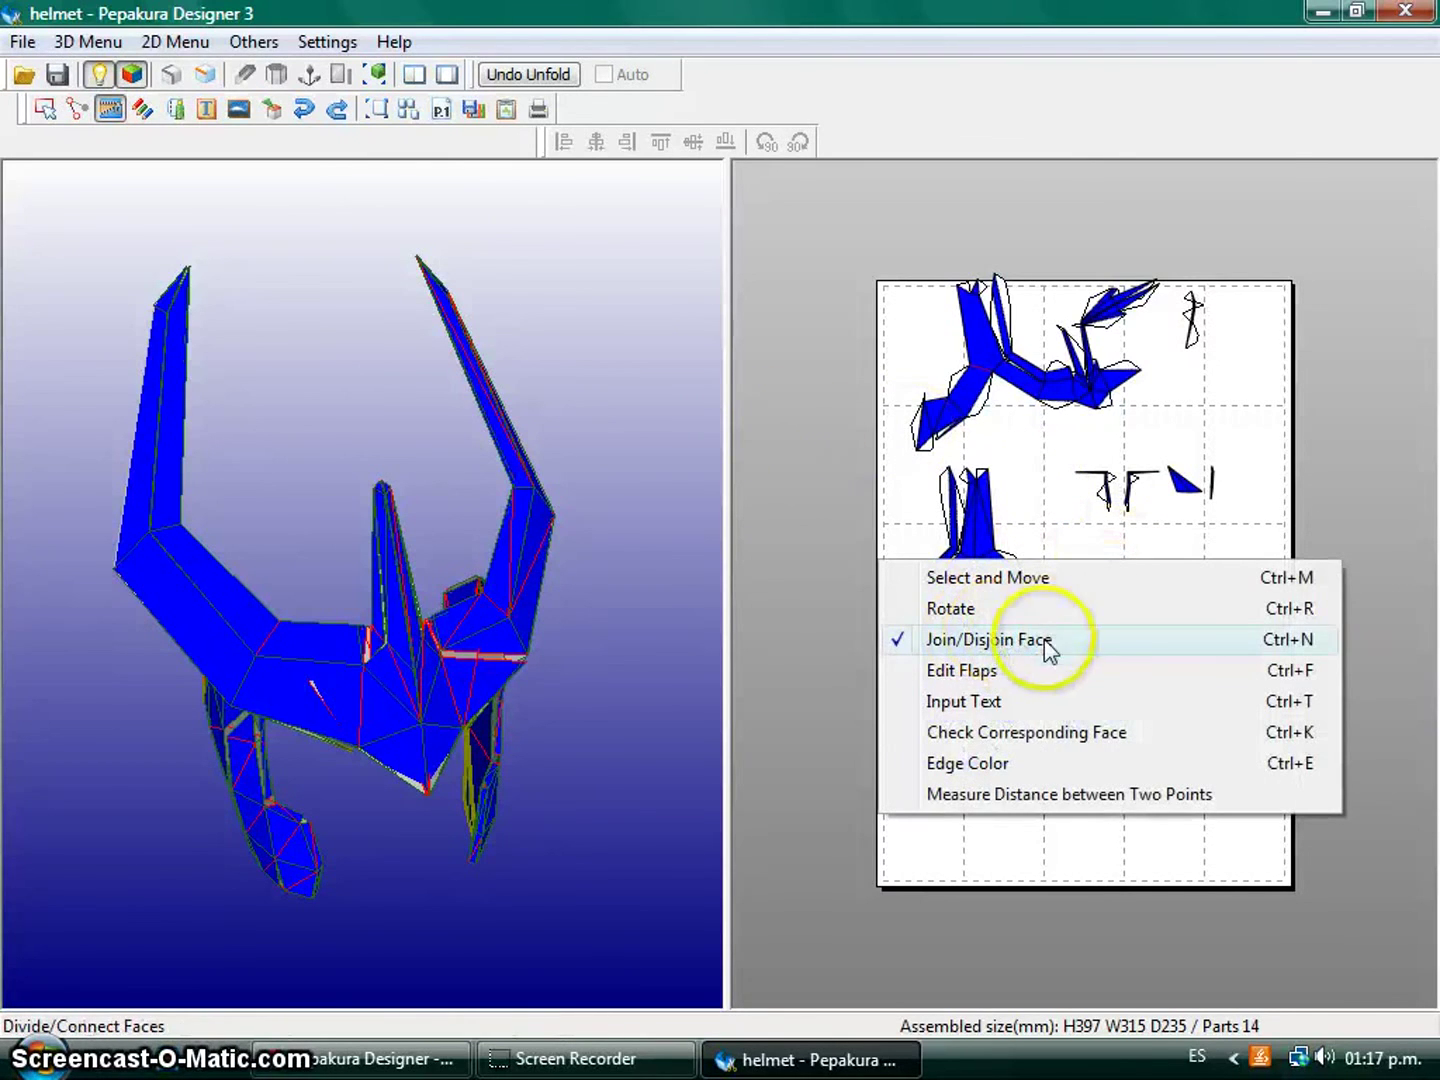
left_click(976, 670)
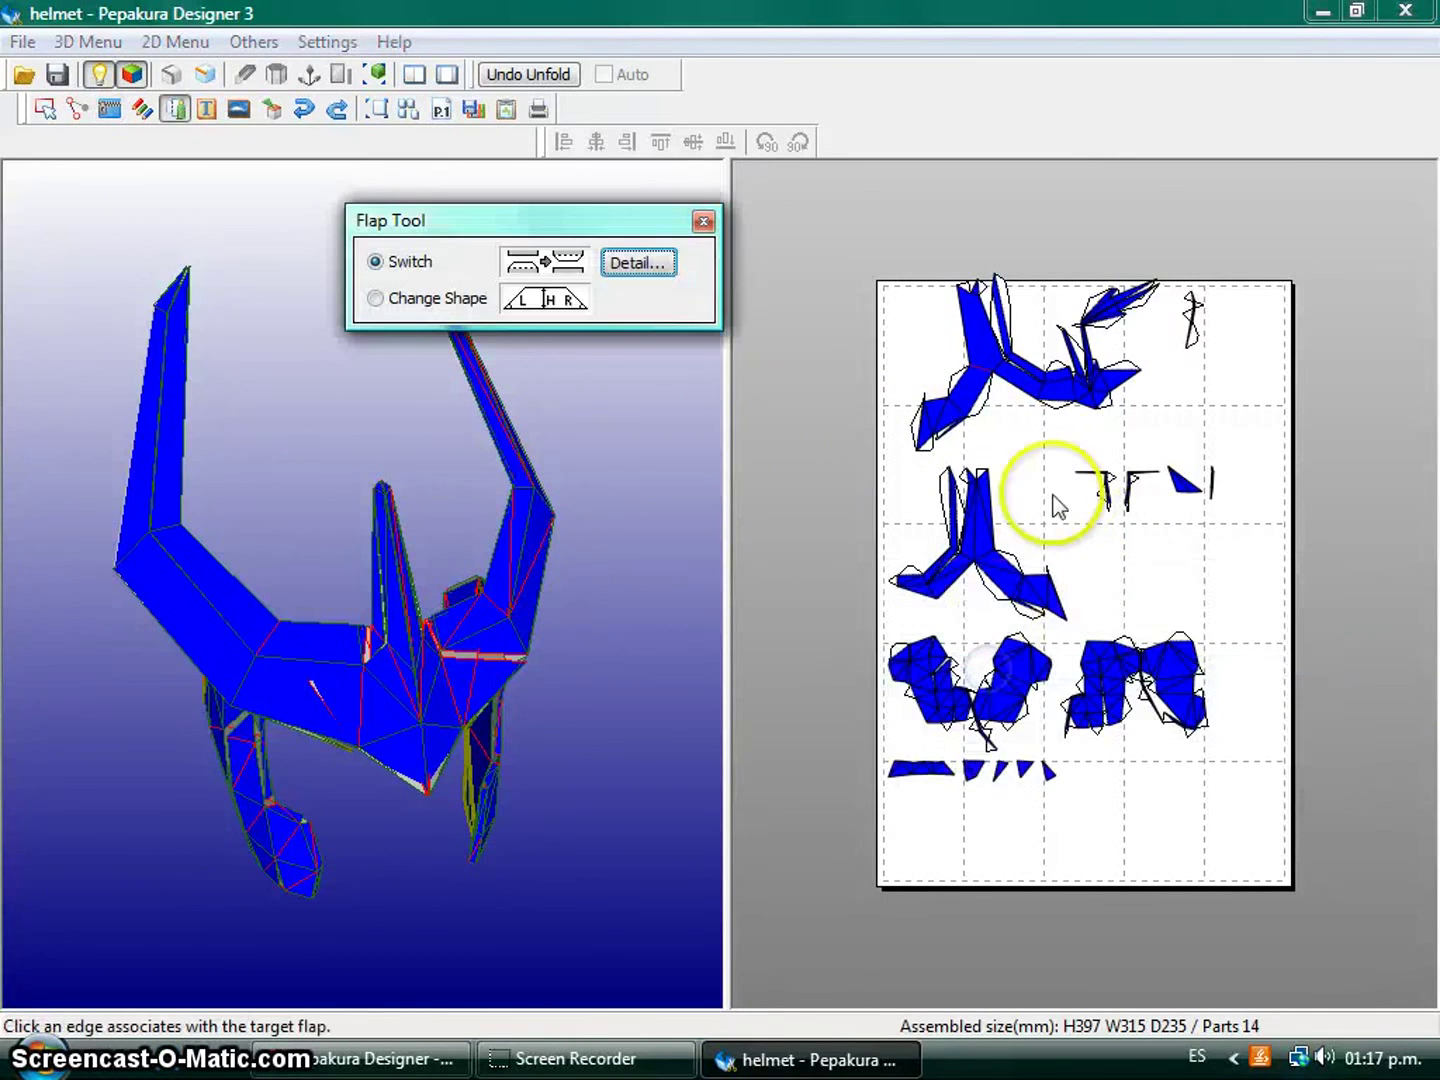
left_click(704, 220)
Measure the distance between the inner upper corners of the helmet's two cheek guards in the 3D model.
right_click(1137, 608)
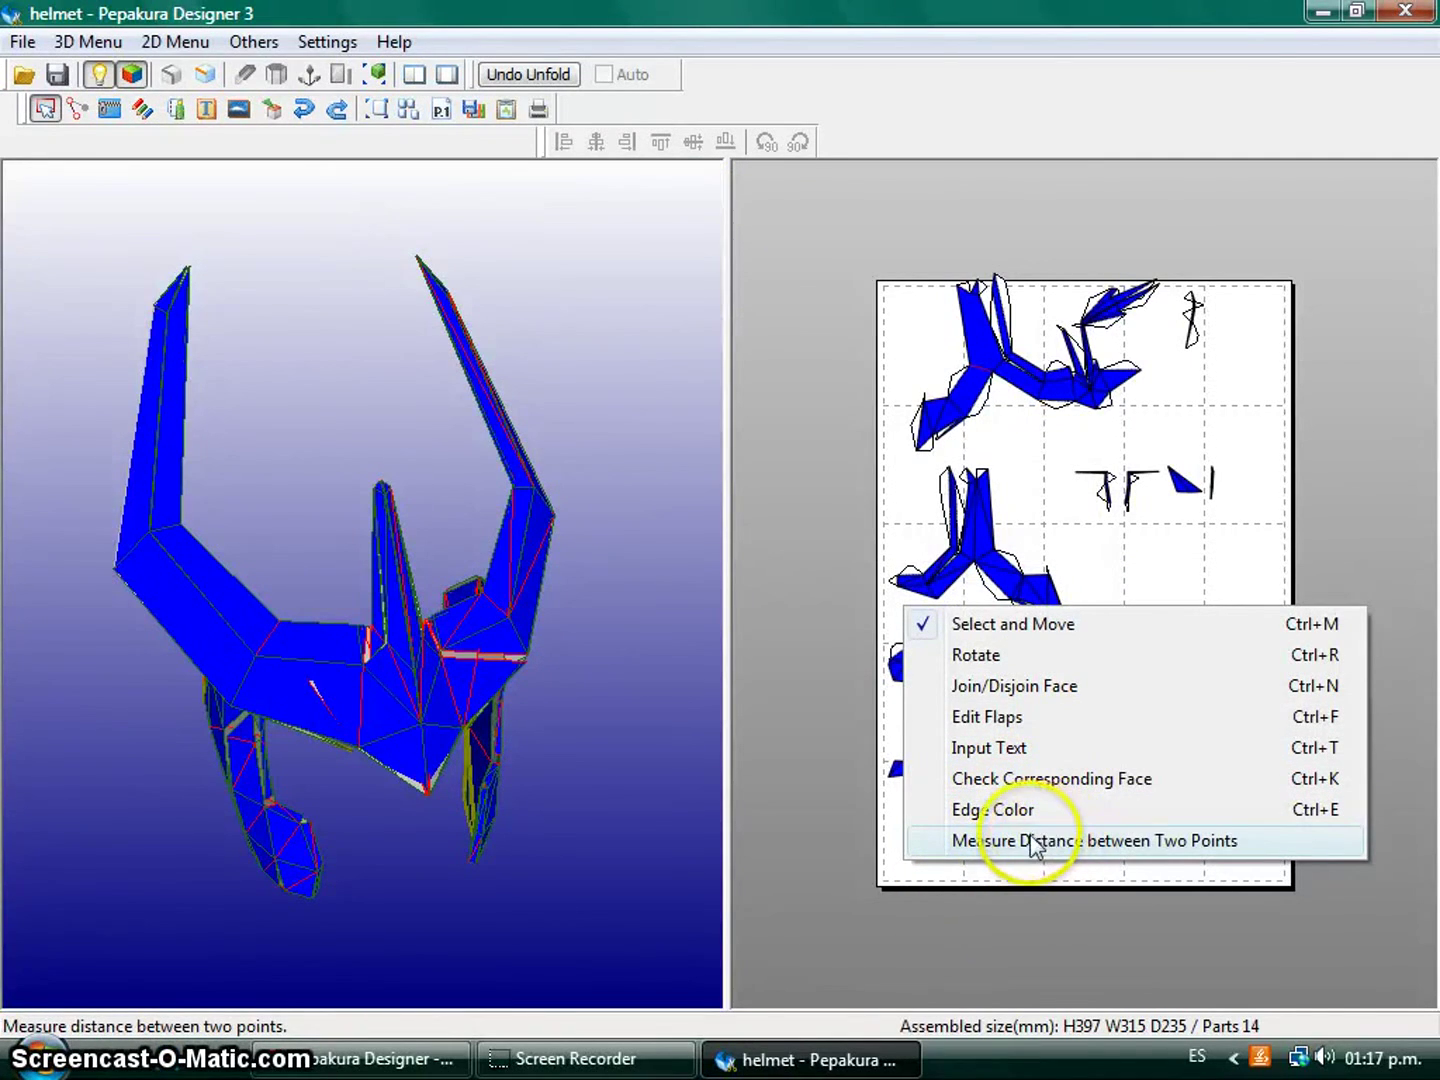
left_click(1170, 843)
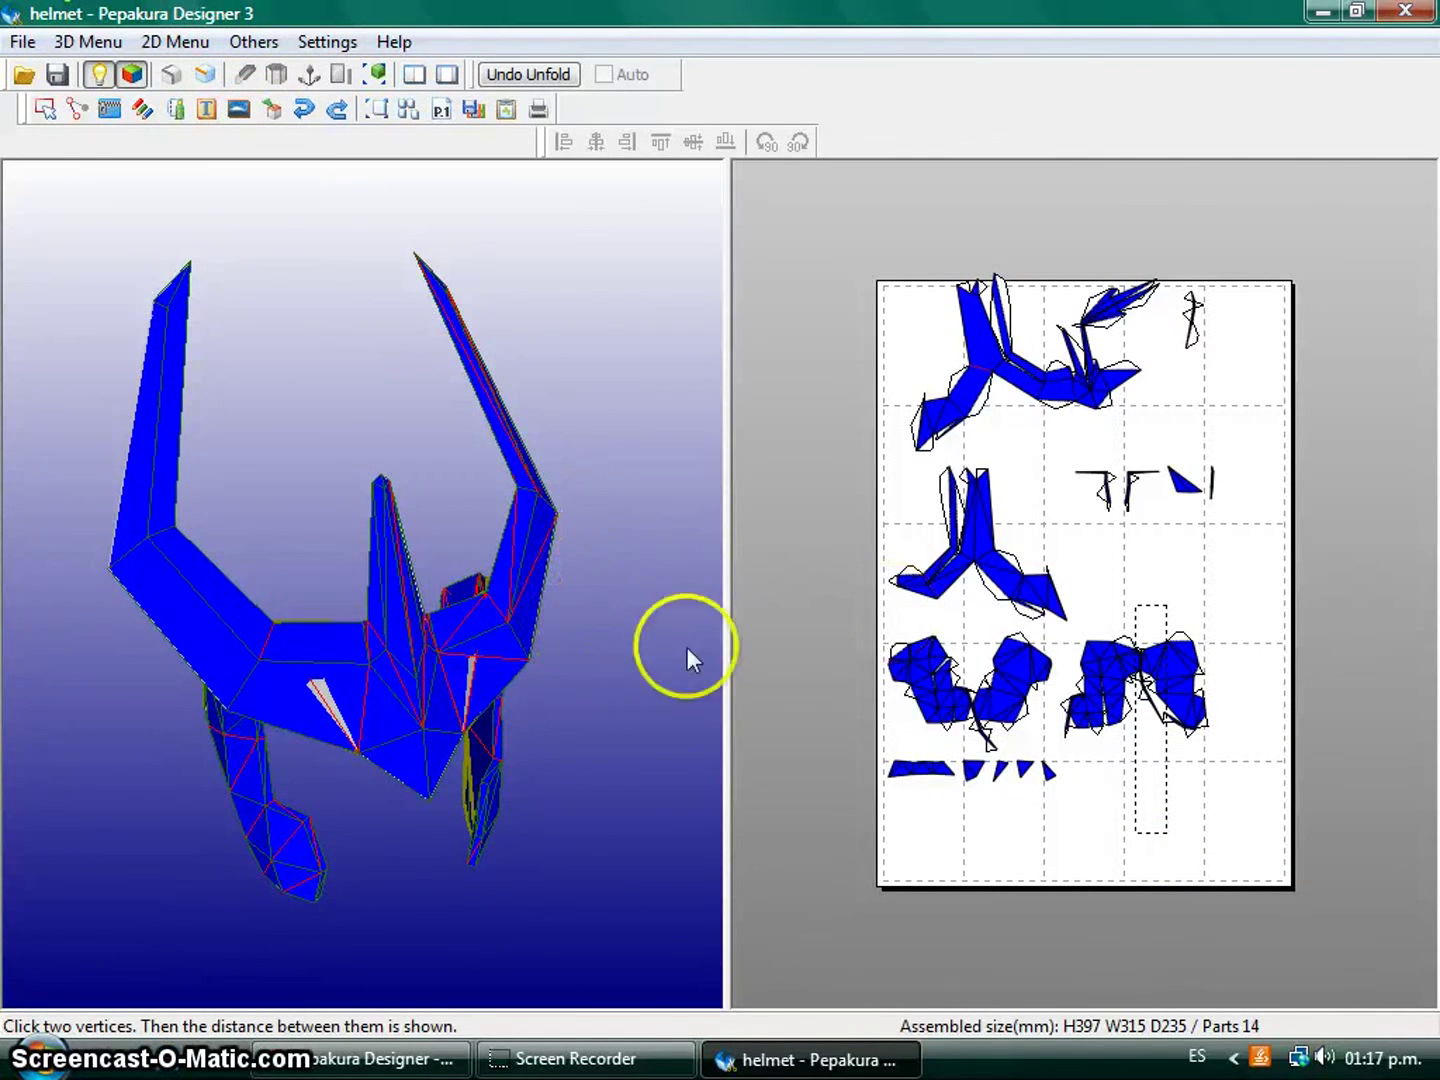
left_click_drag(330, 715, 443, 772)
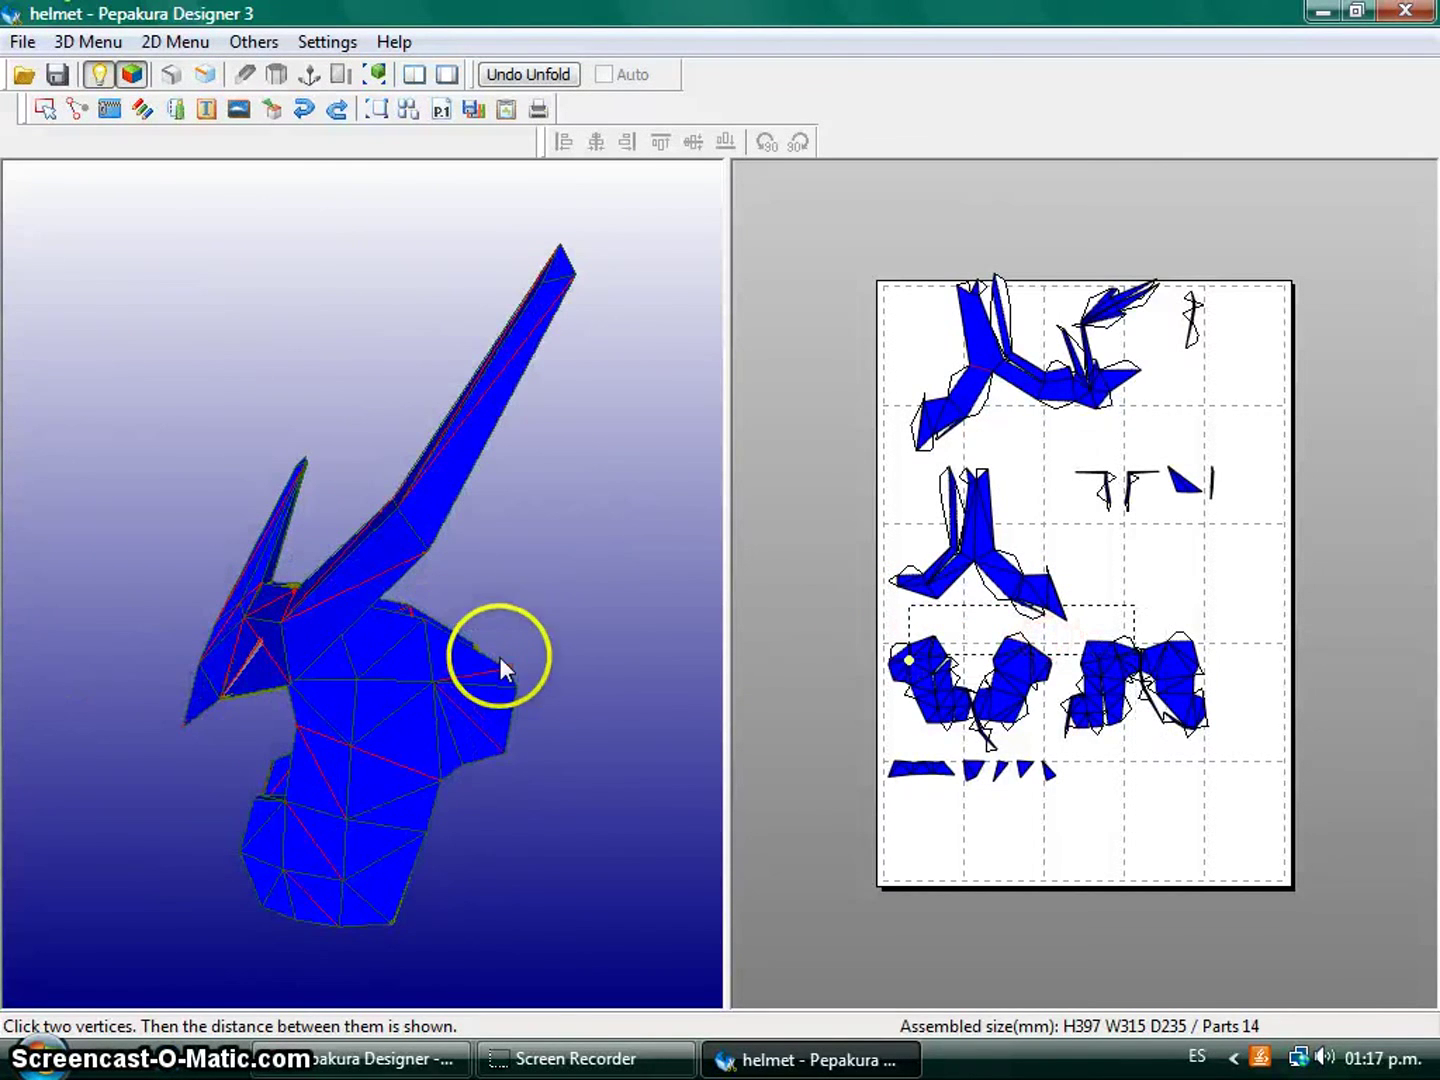
right_click(1290, 662)
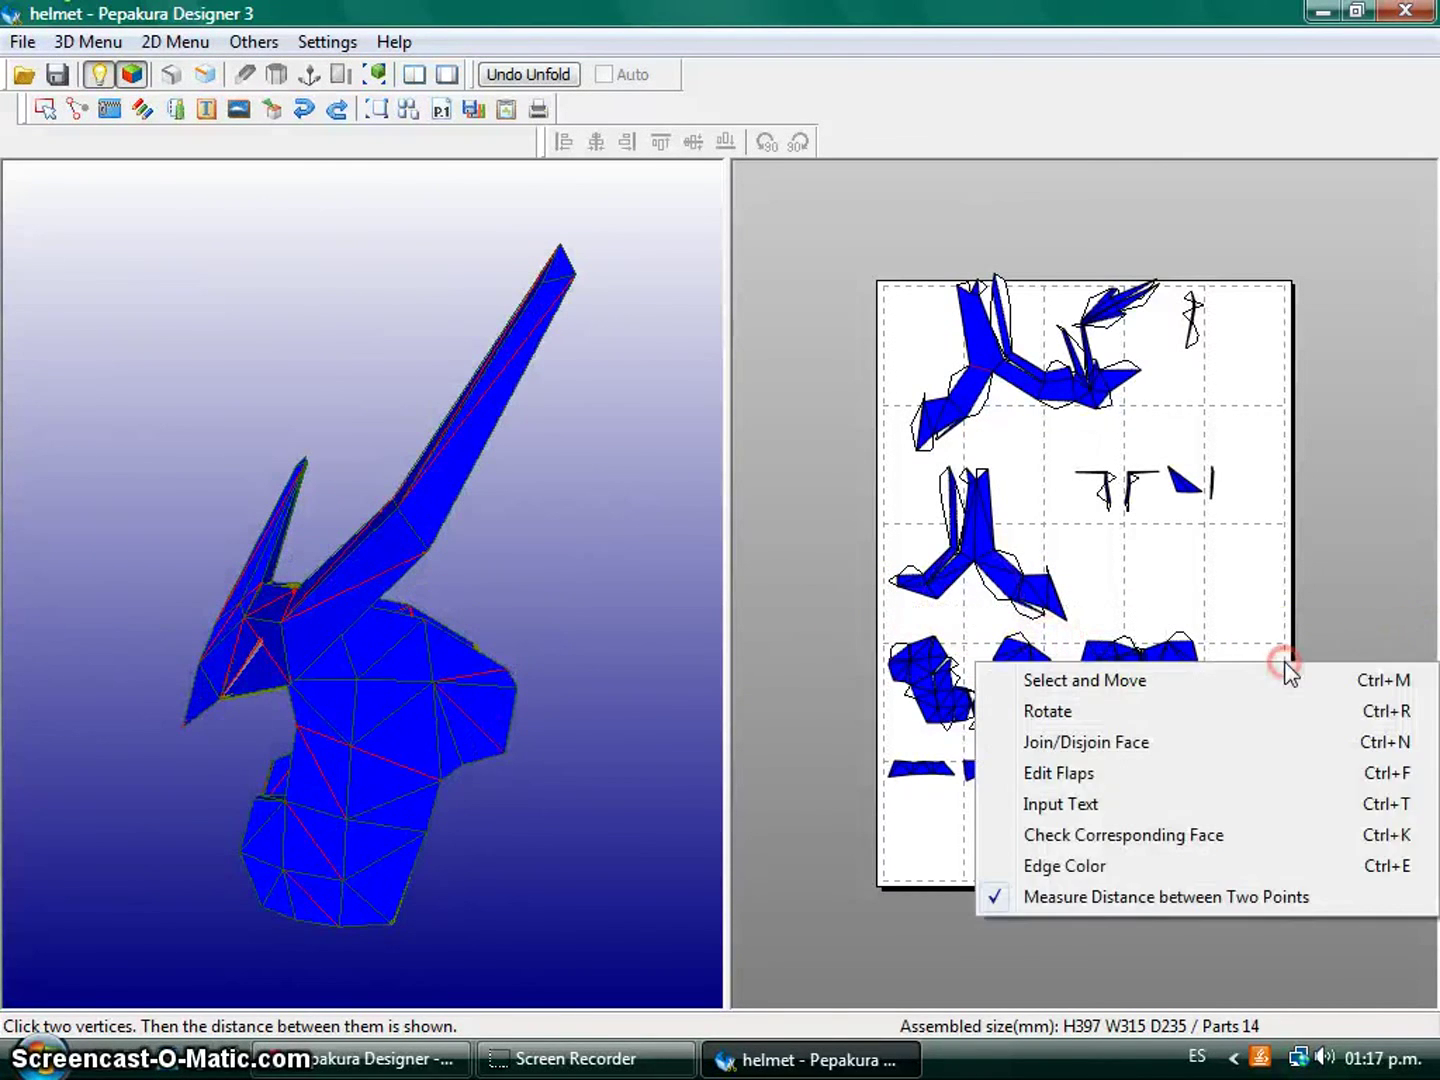
left_click(1145, 898)
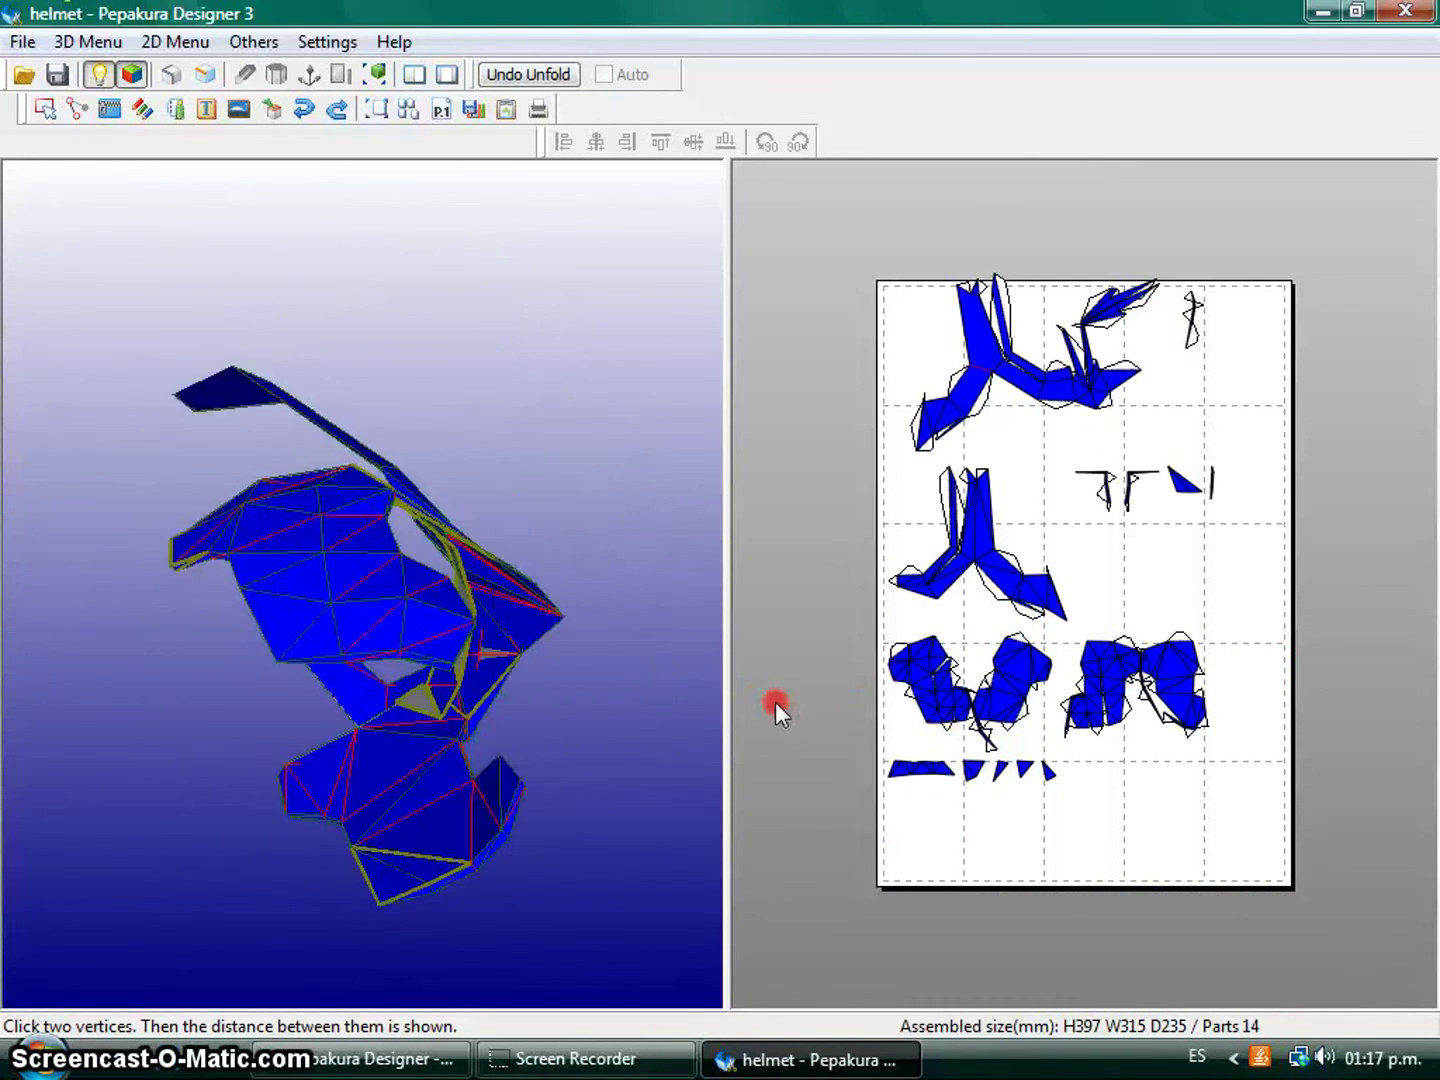
left_click(488, 796)
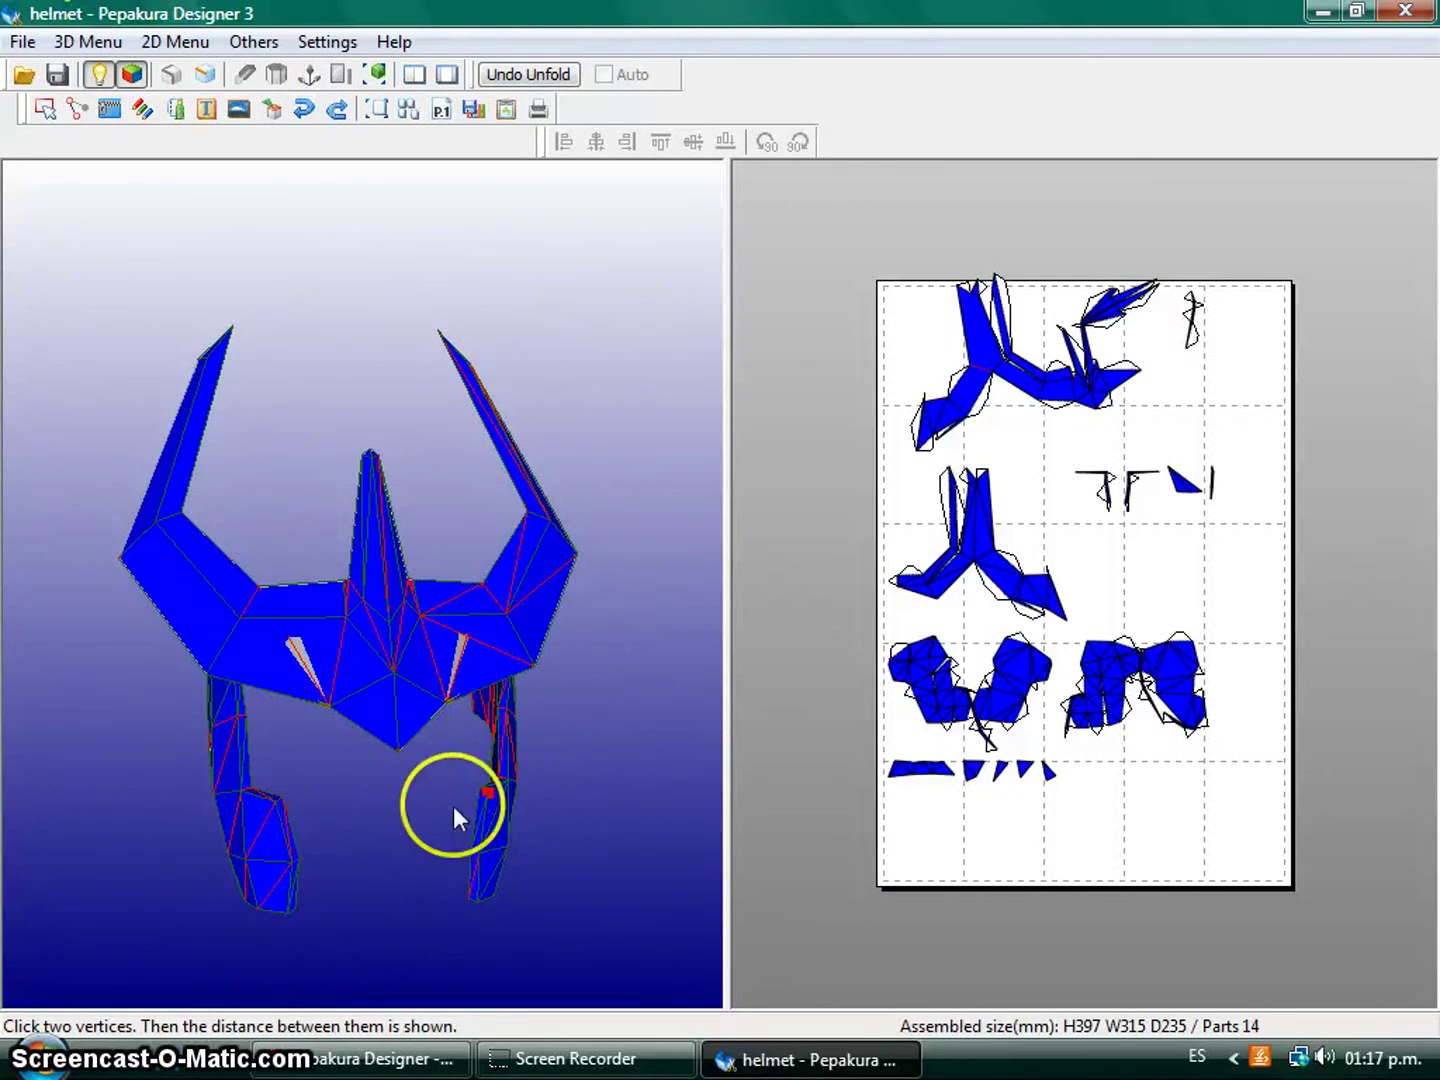
scroll(332, 816, "up", 3)
middle_click_drag(340, 812, 274, 350)
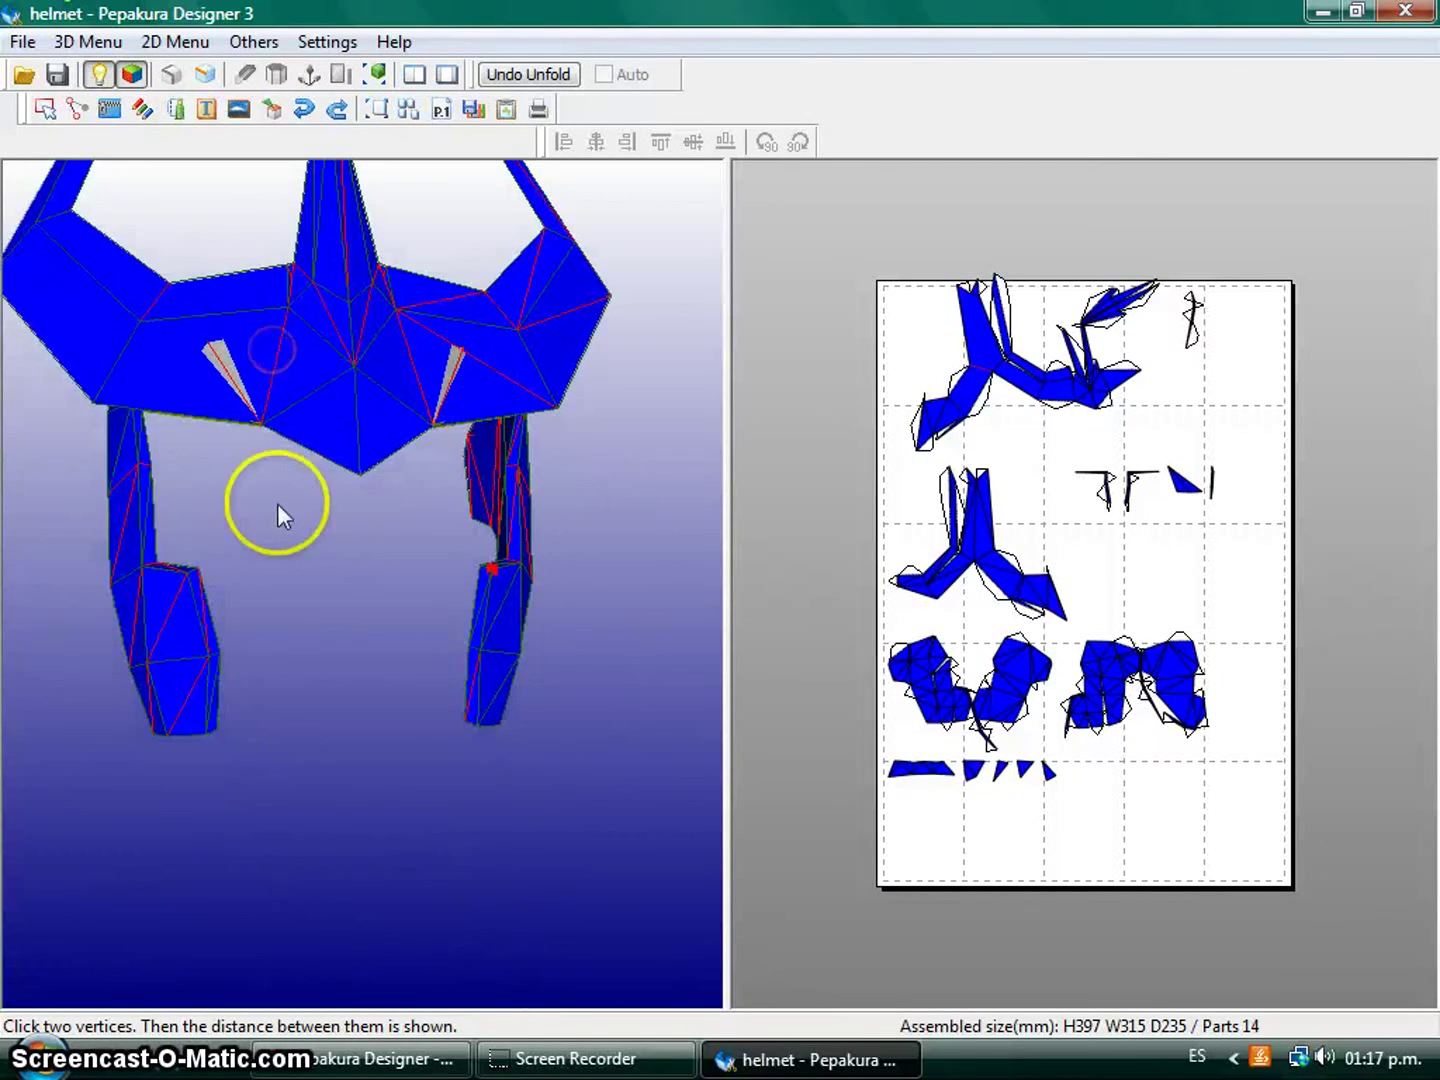
scroll(240, 675, "up", 3)
scroll(234, 689, "down", 2)
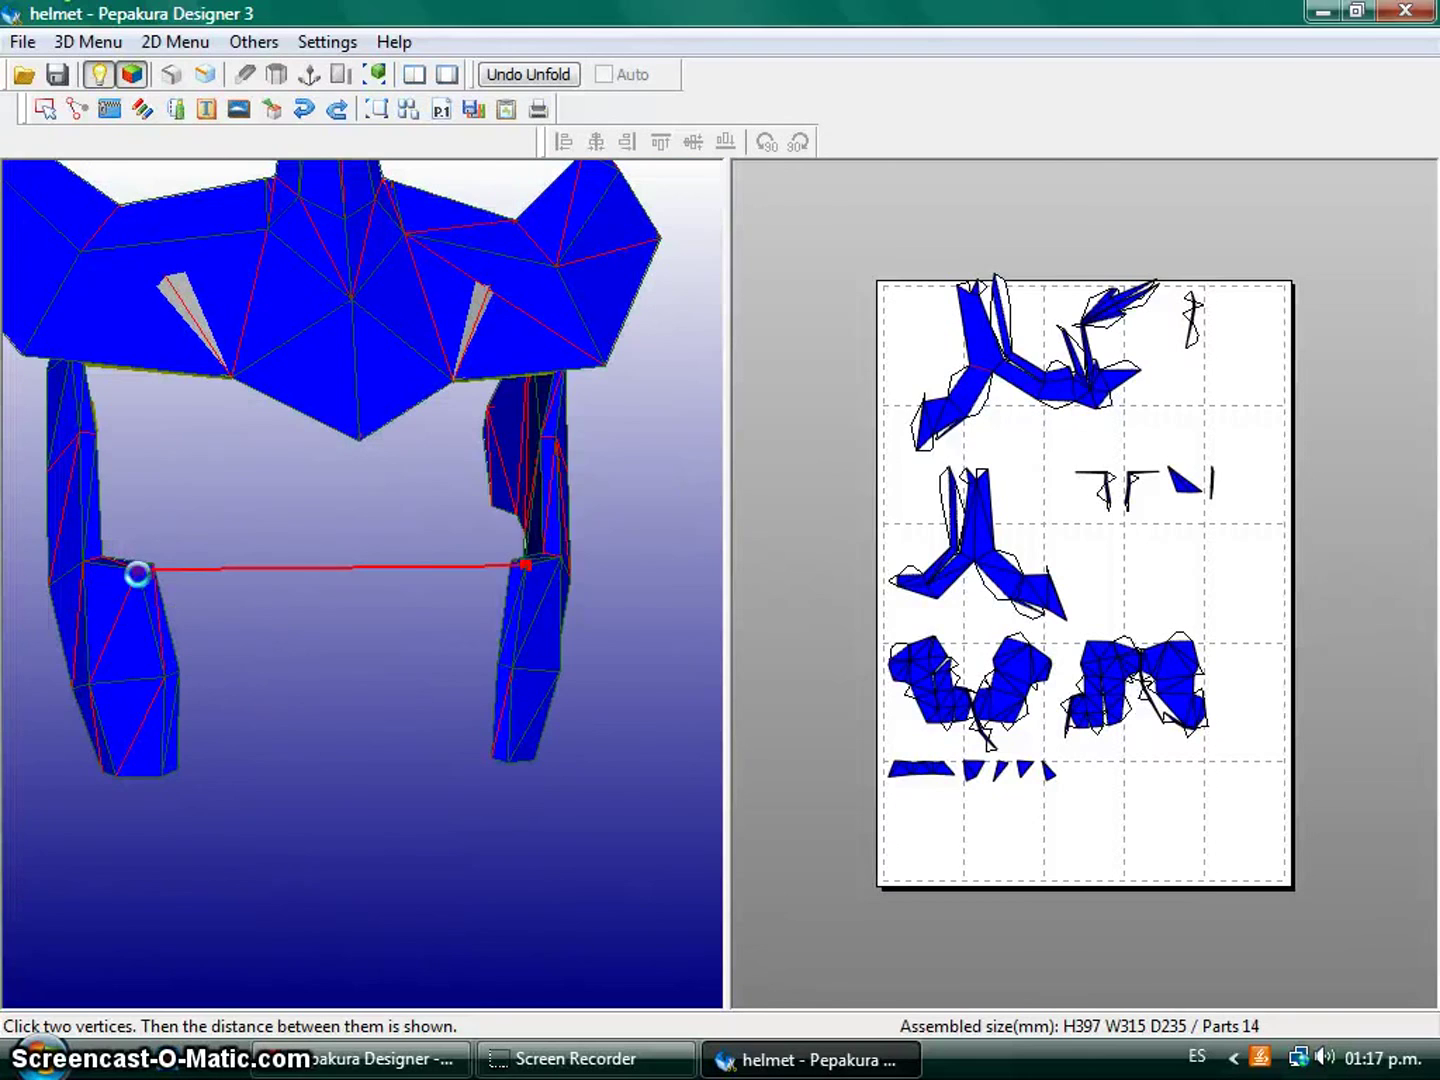
left_click(137, 572)
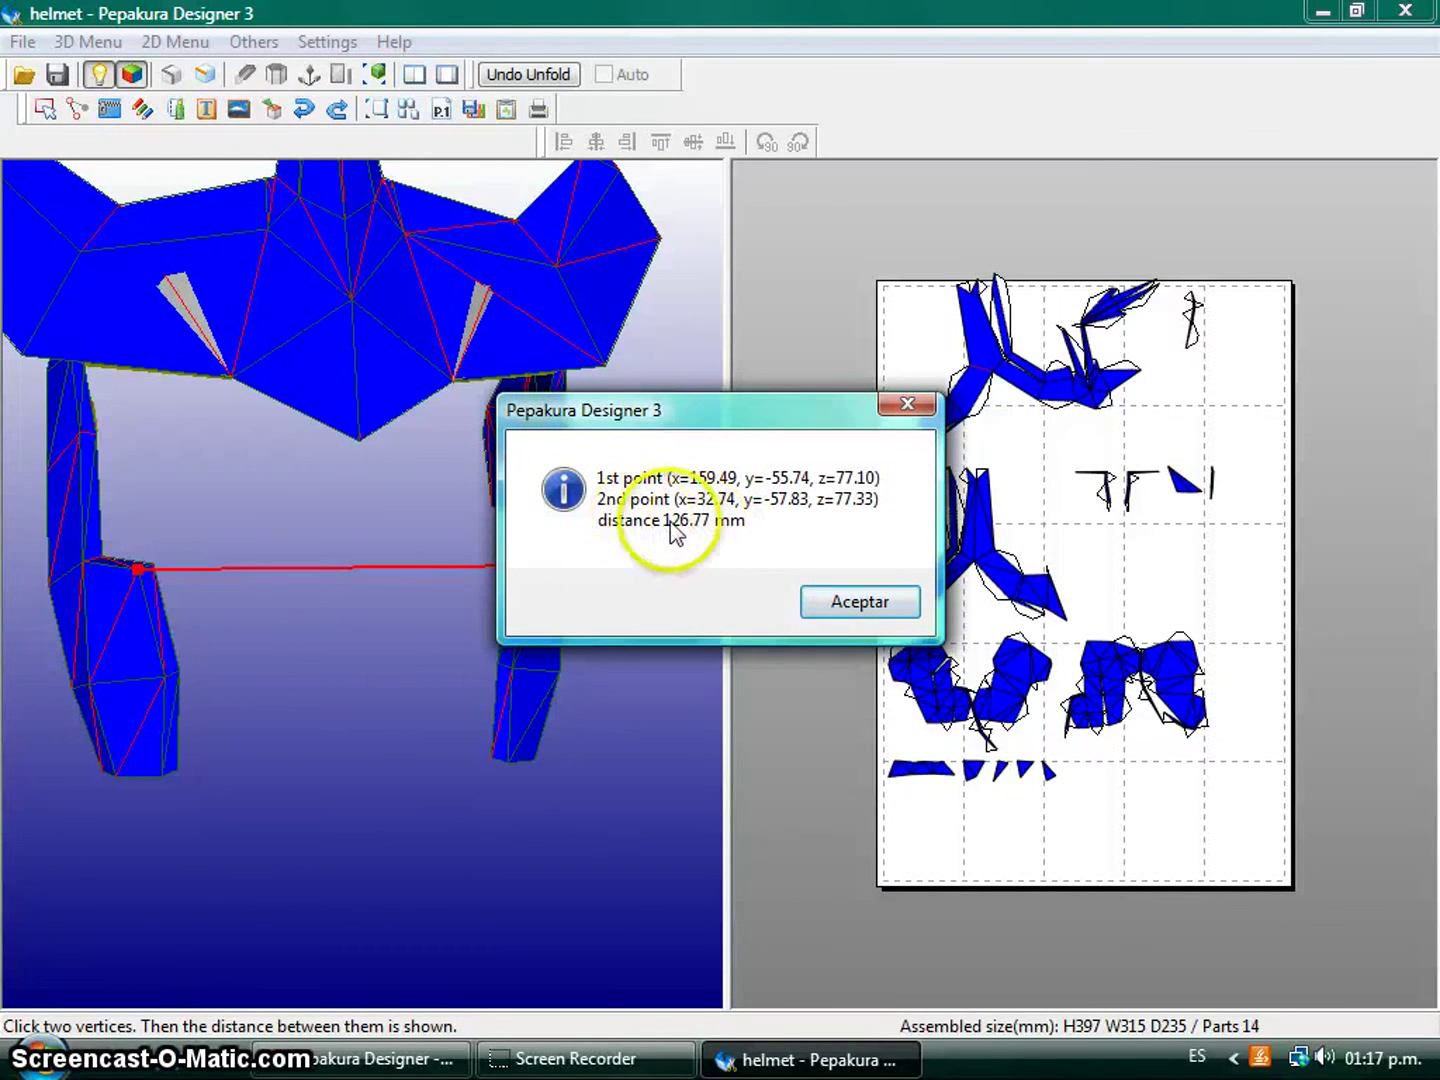
left_click(869, 602)
Measure the helmet's width between matching vertices on its two side pieces, seen from behind.
scroll(562, 707, "down", 1)
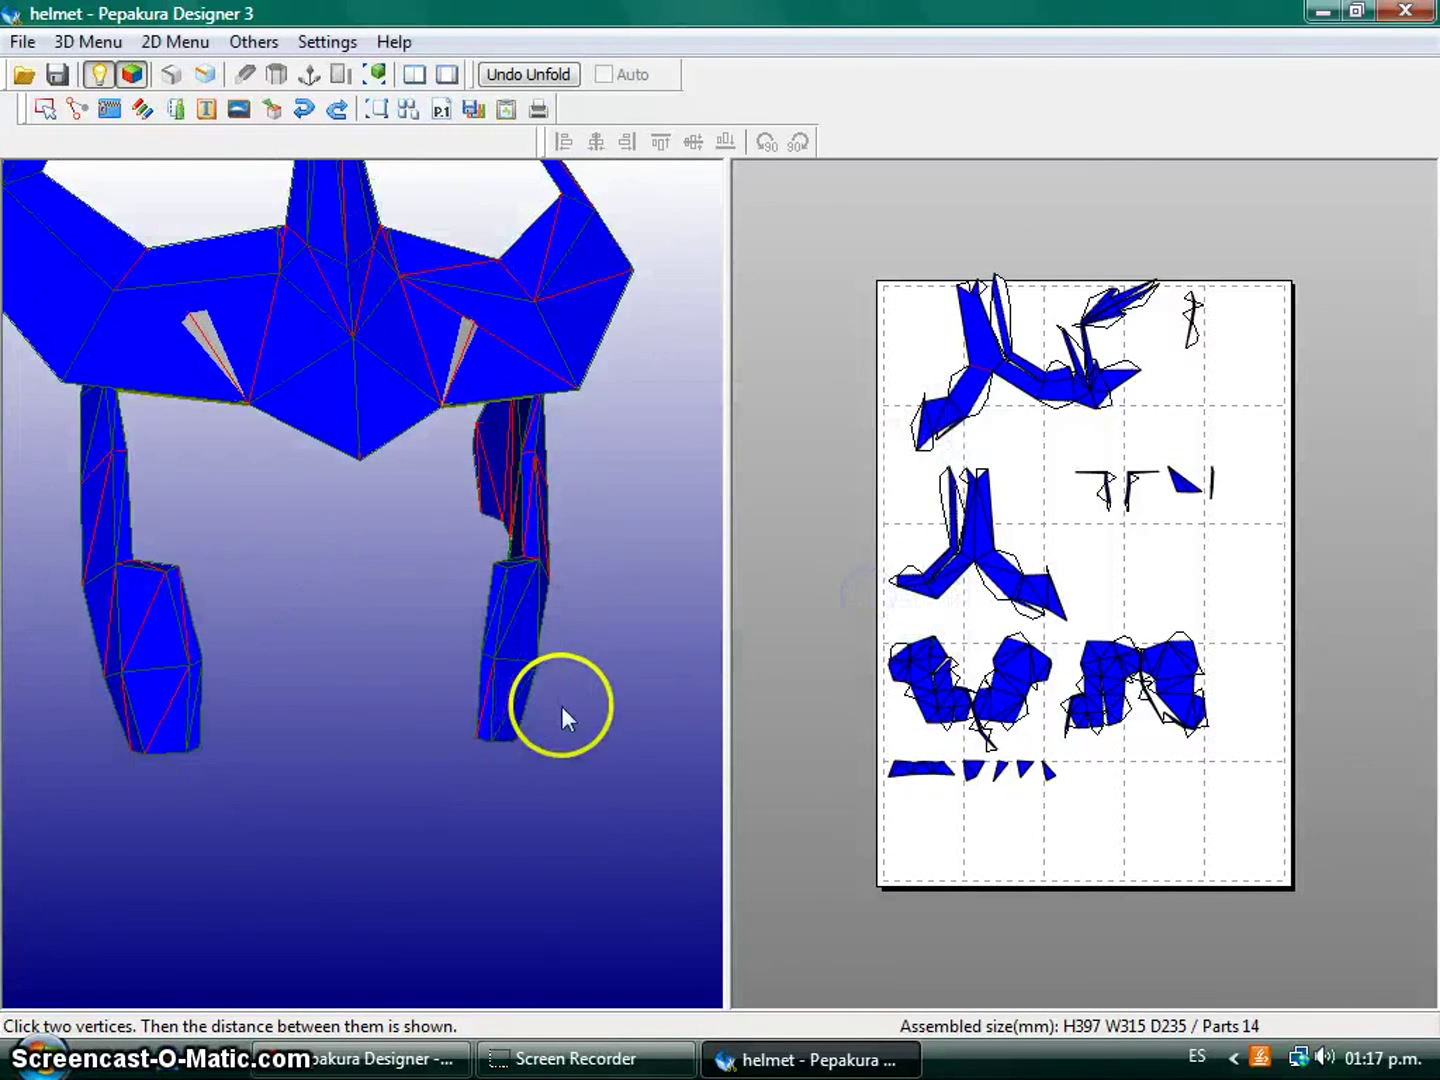
scroll(590, 741, "down", 2)
left_click_drag(604, 752, 572, 773)
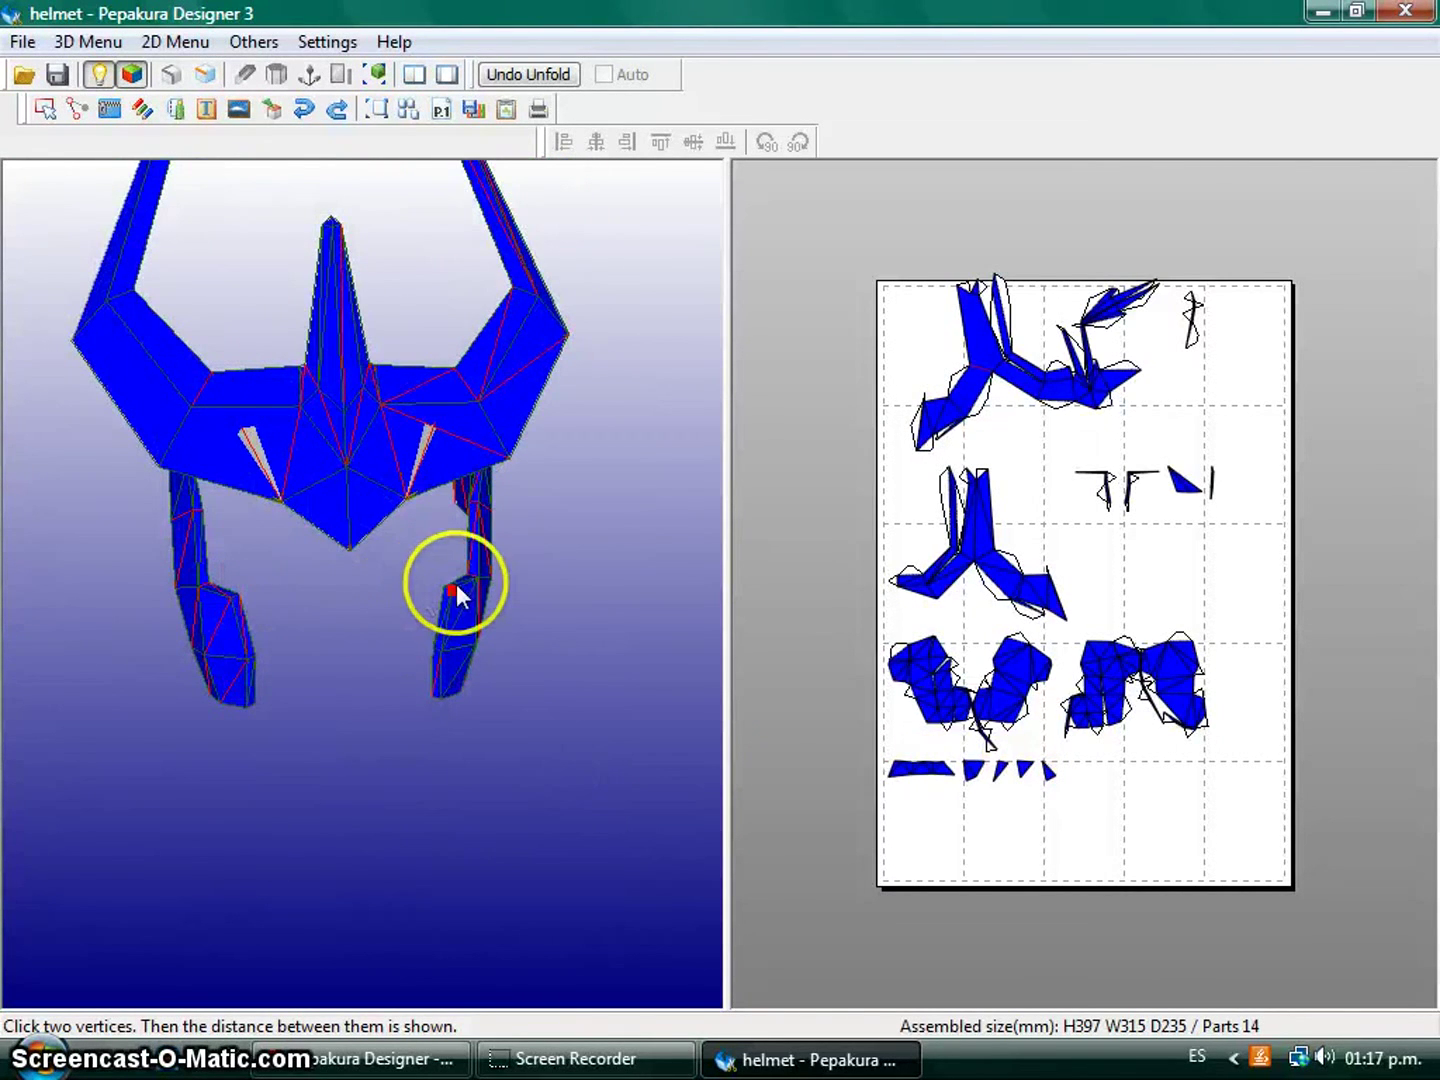
left_click_drag(373, 753, 708, 878)
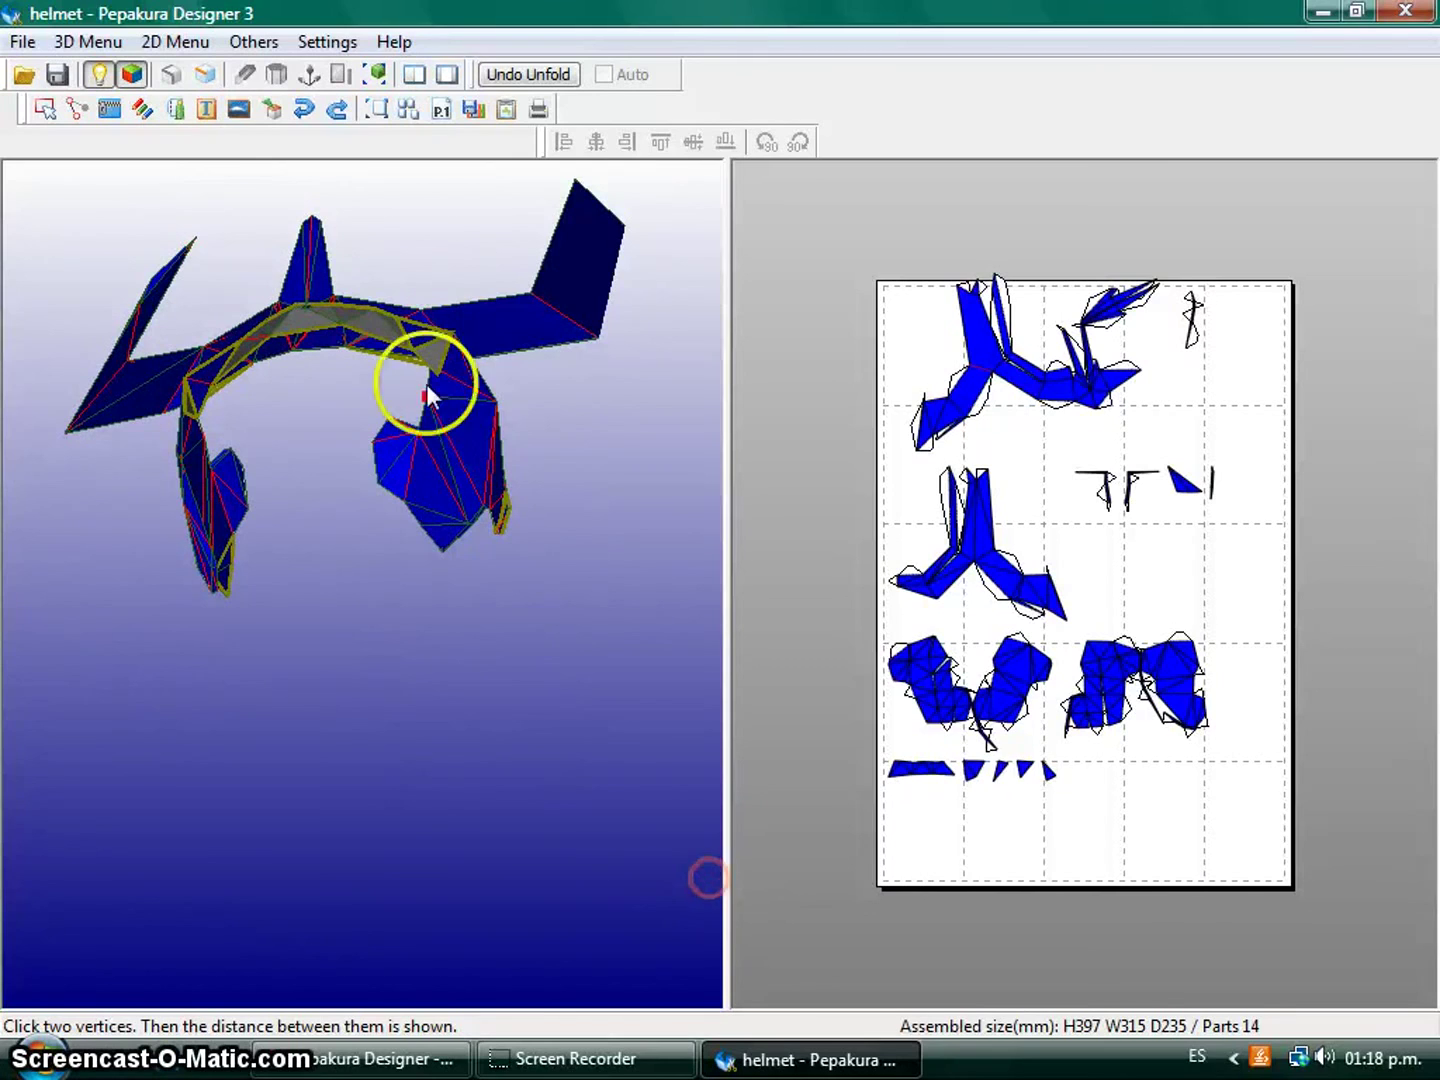
left_click(184, 459)
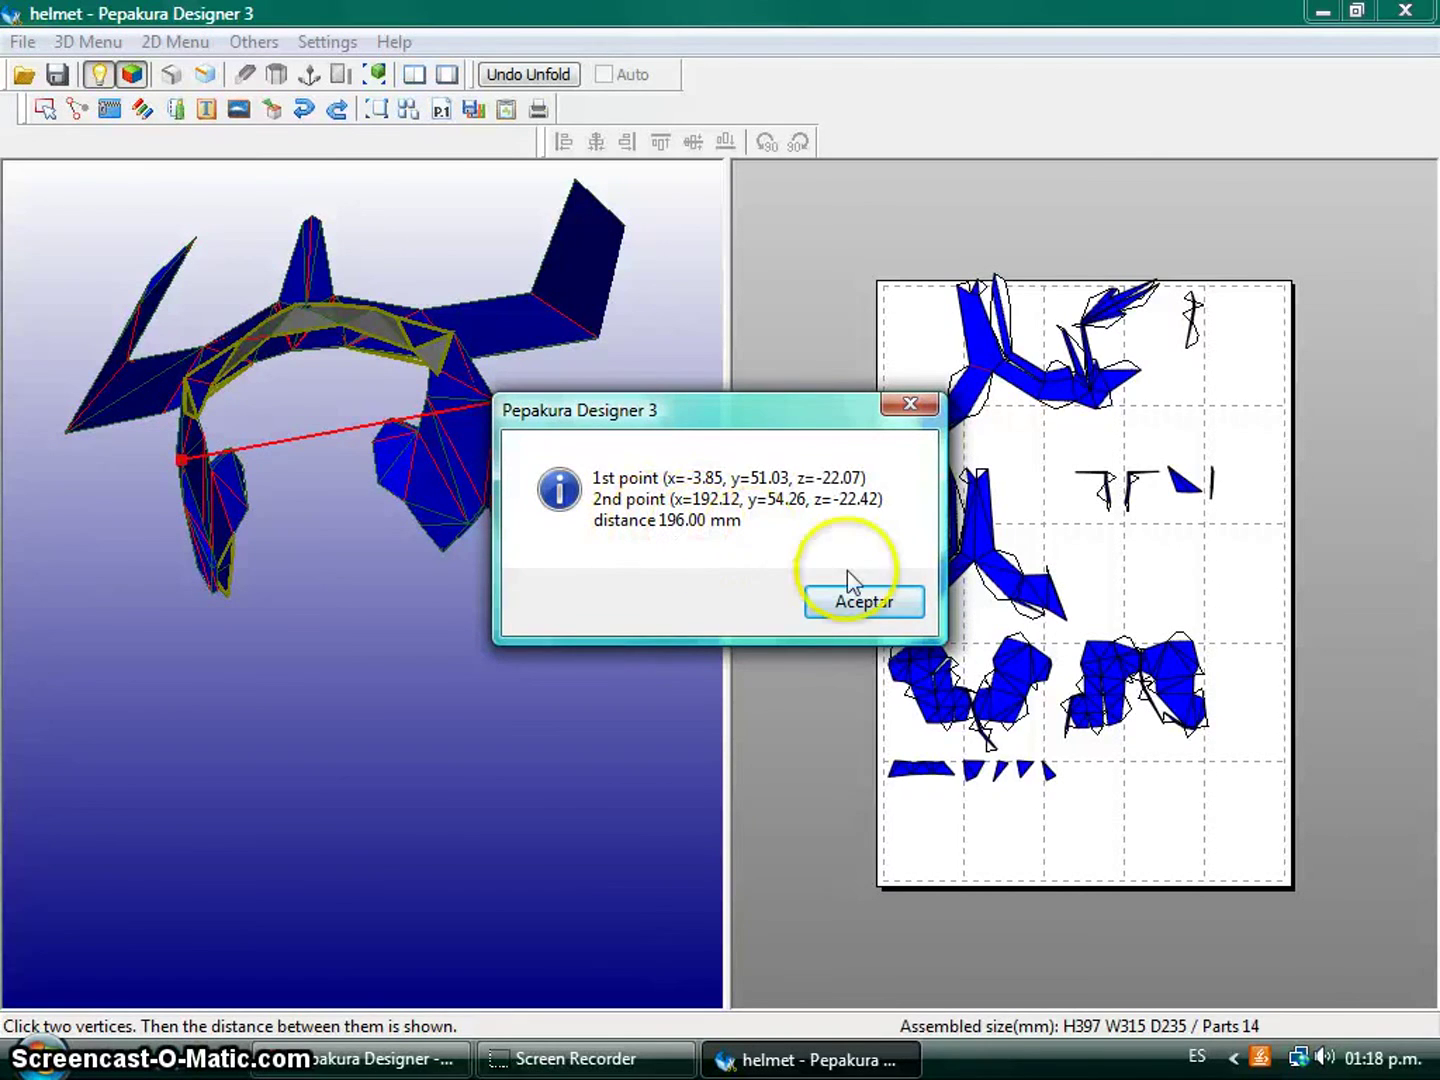
left_click(877, 600)
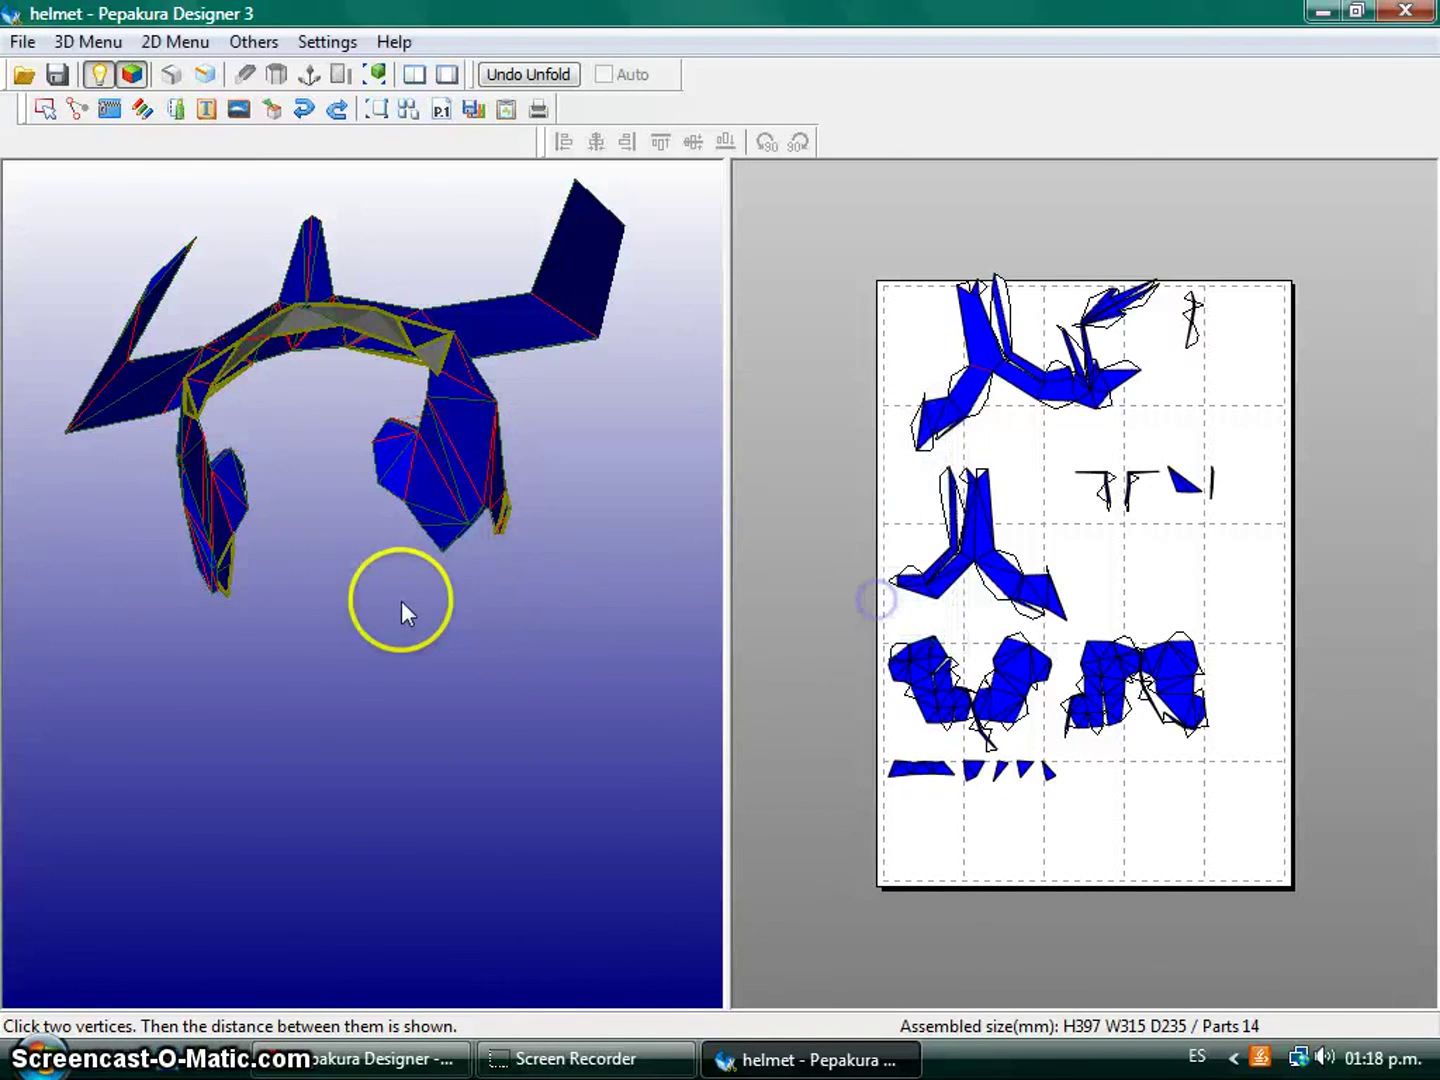
Measure the front edge of the side piece beside the face opening, just above the cheek guard.
left_click_drag(377, 658, 725, 600)
left_click(302, 547)
left_click(314, 619)
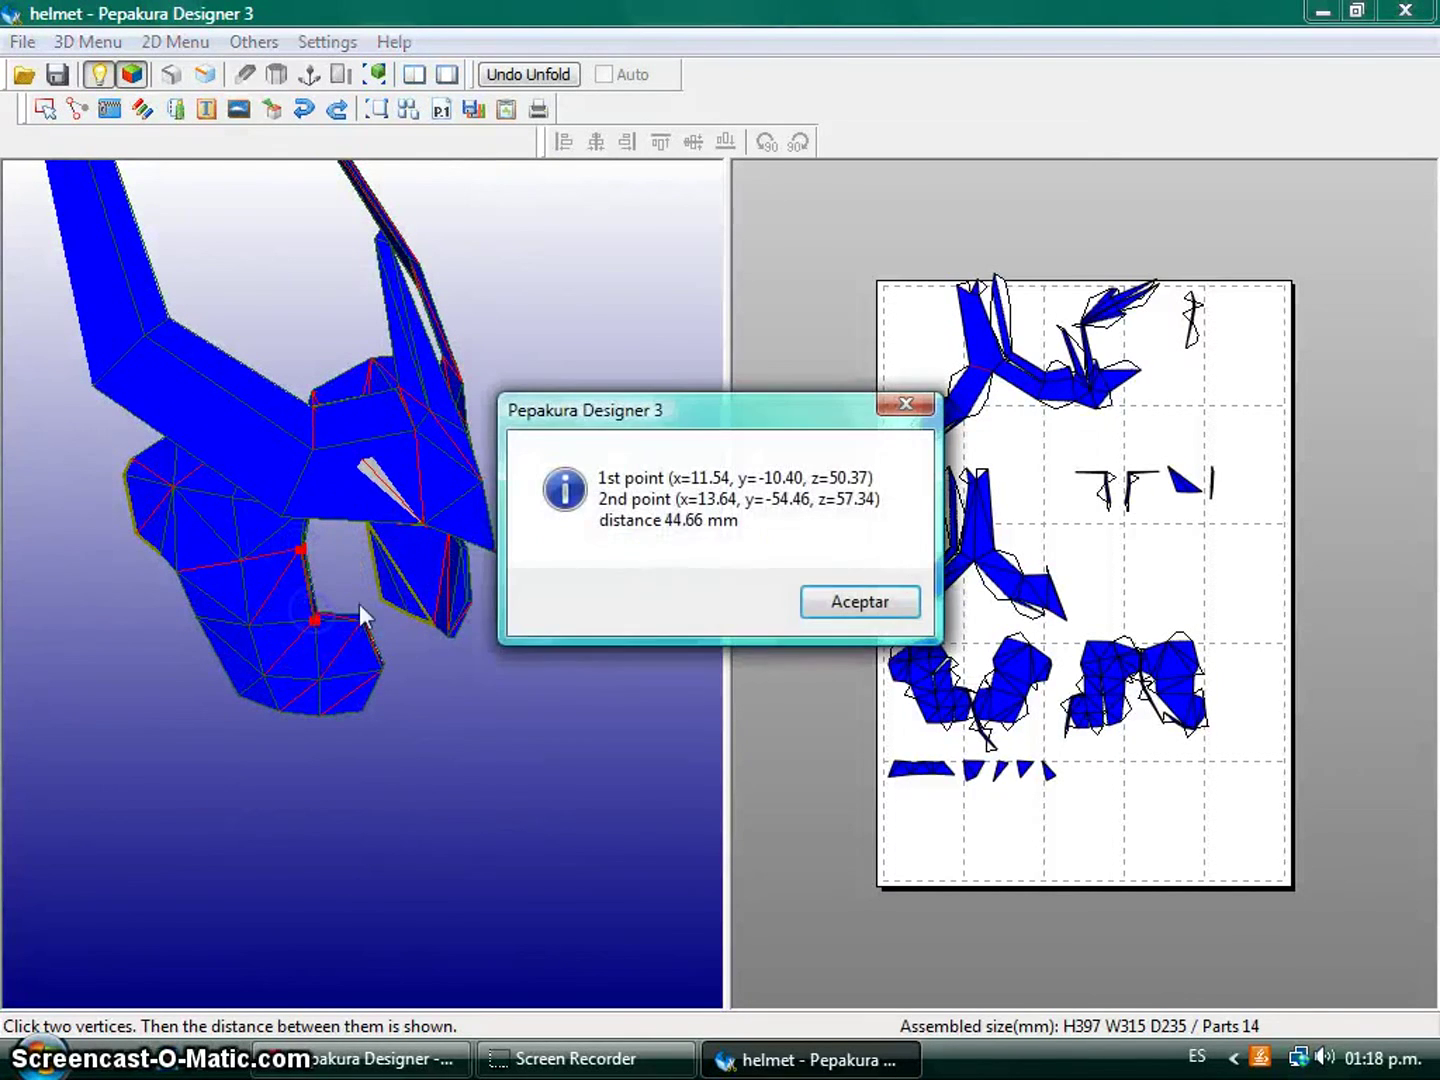
left_click(859, 603)
Return to Select and Move mode and increase the pattern's scale by 10%.
left_click_drag(303, 380, 410, 635)
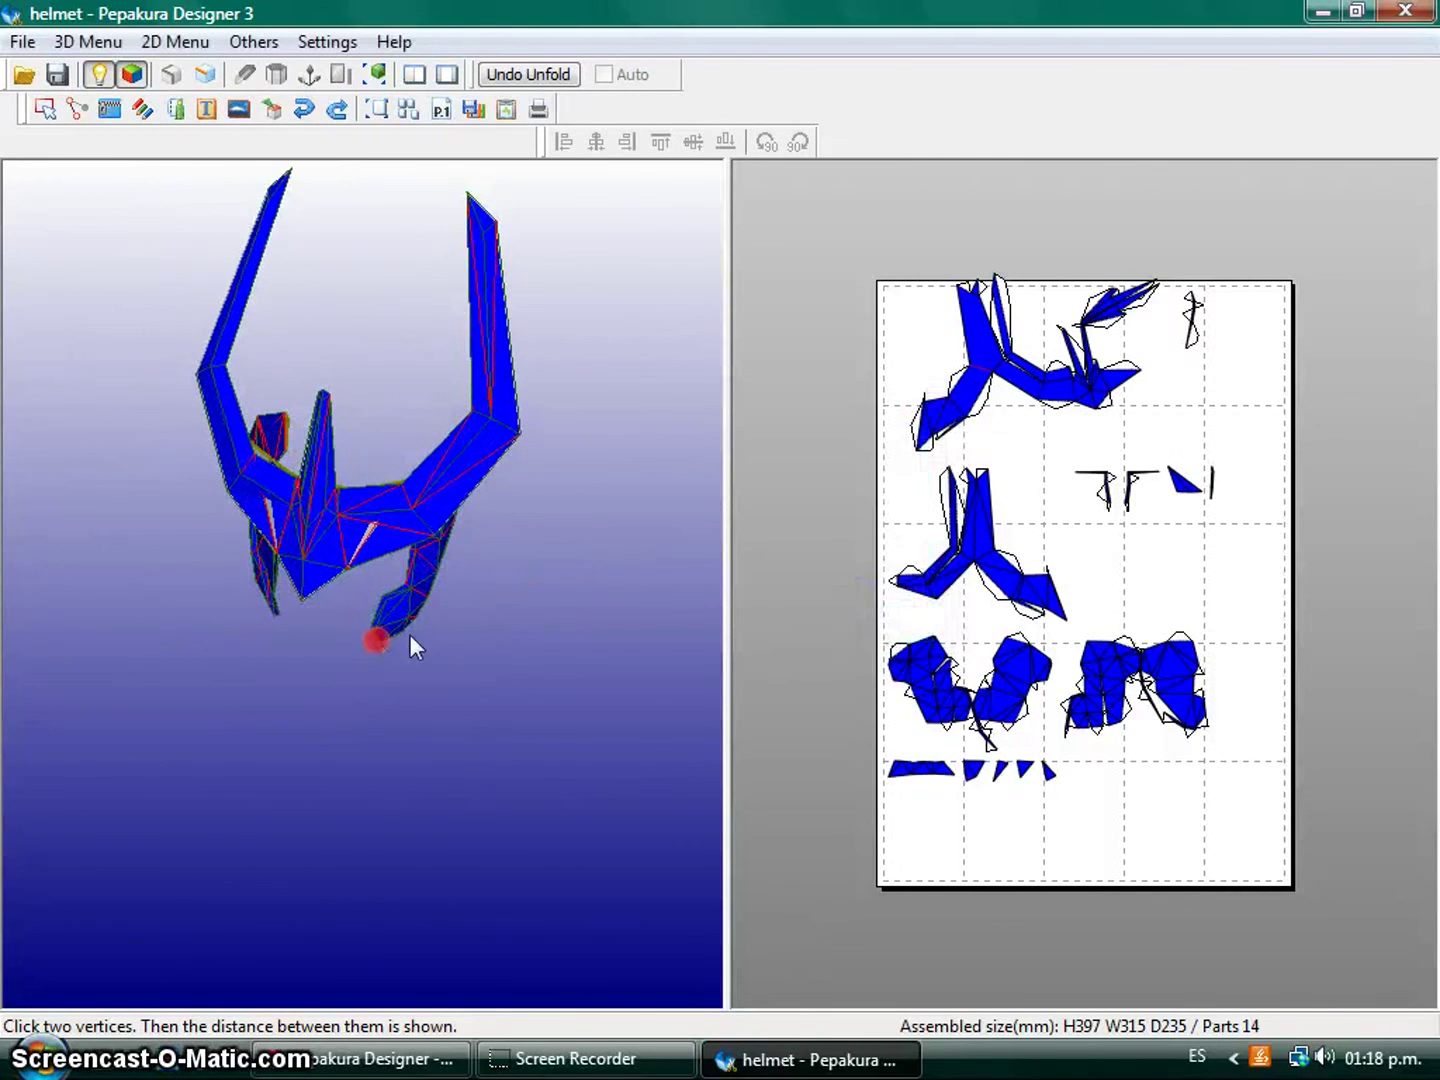
right_click(853, 646)
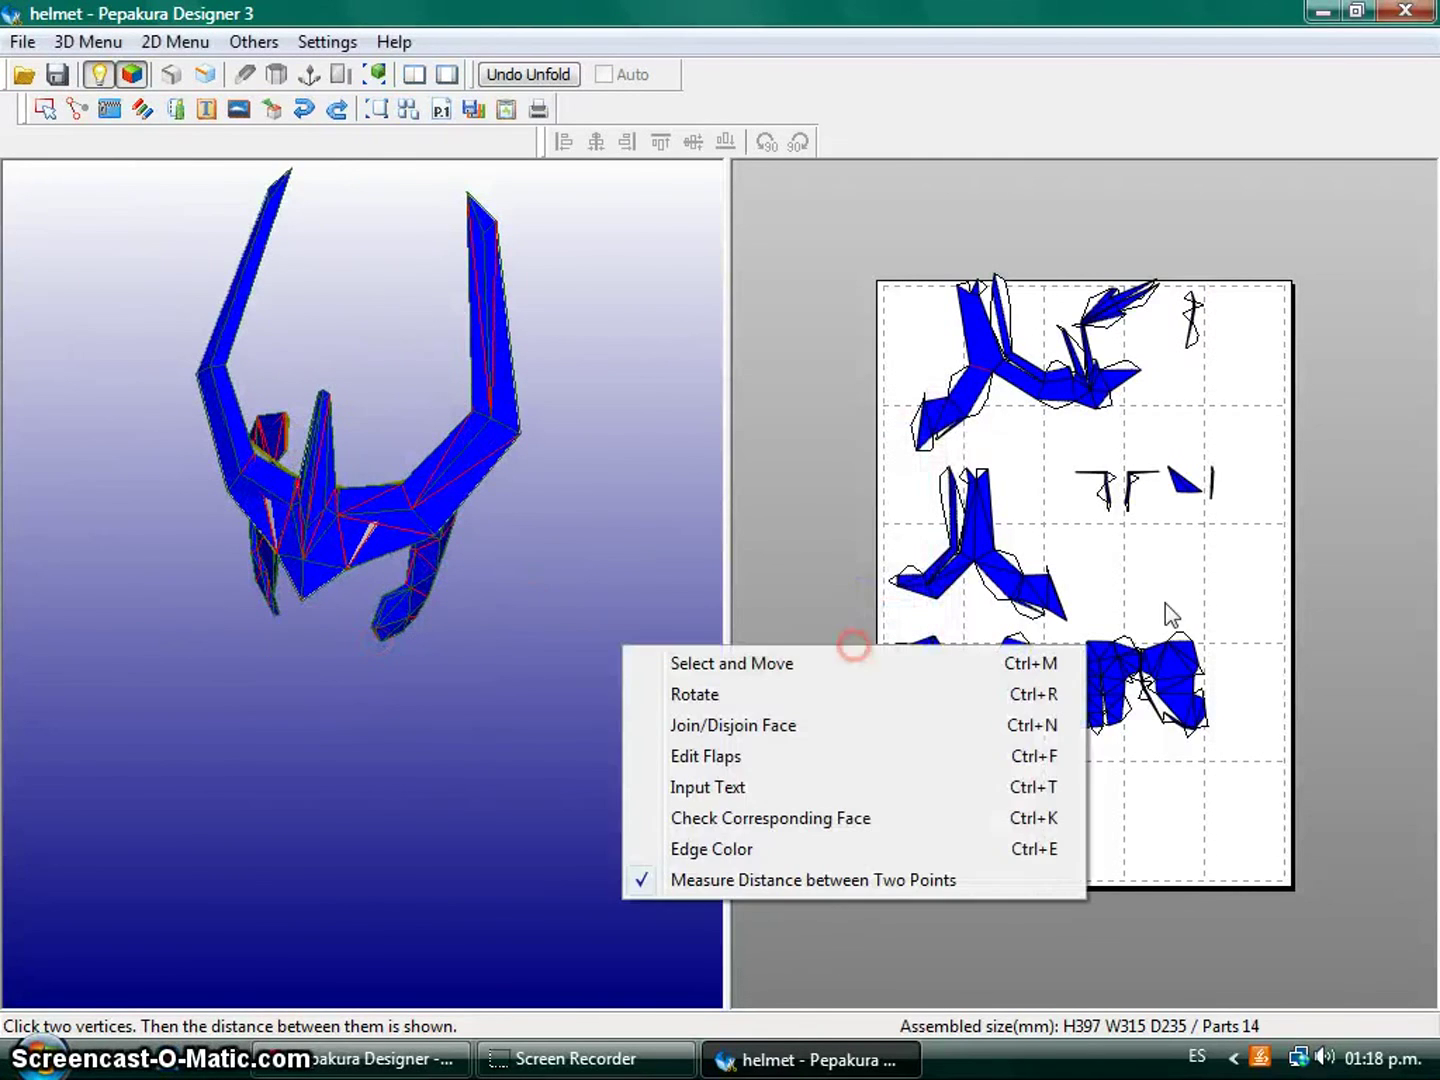
left_click(770, 667)
scroll(394, 519, "down", 1)
right_click_drag(359, 616, 449, 544)
scroll(438, 551, "up", 2)
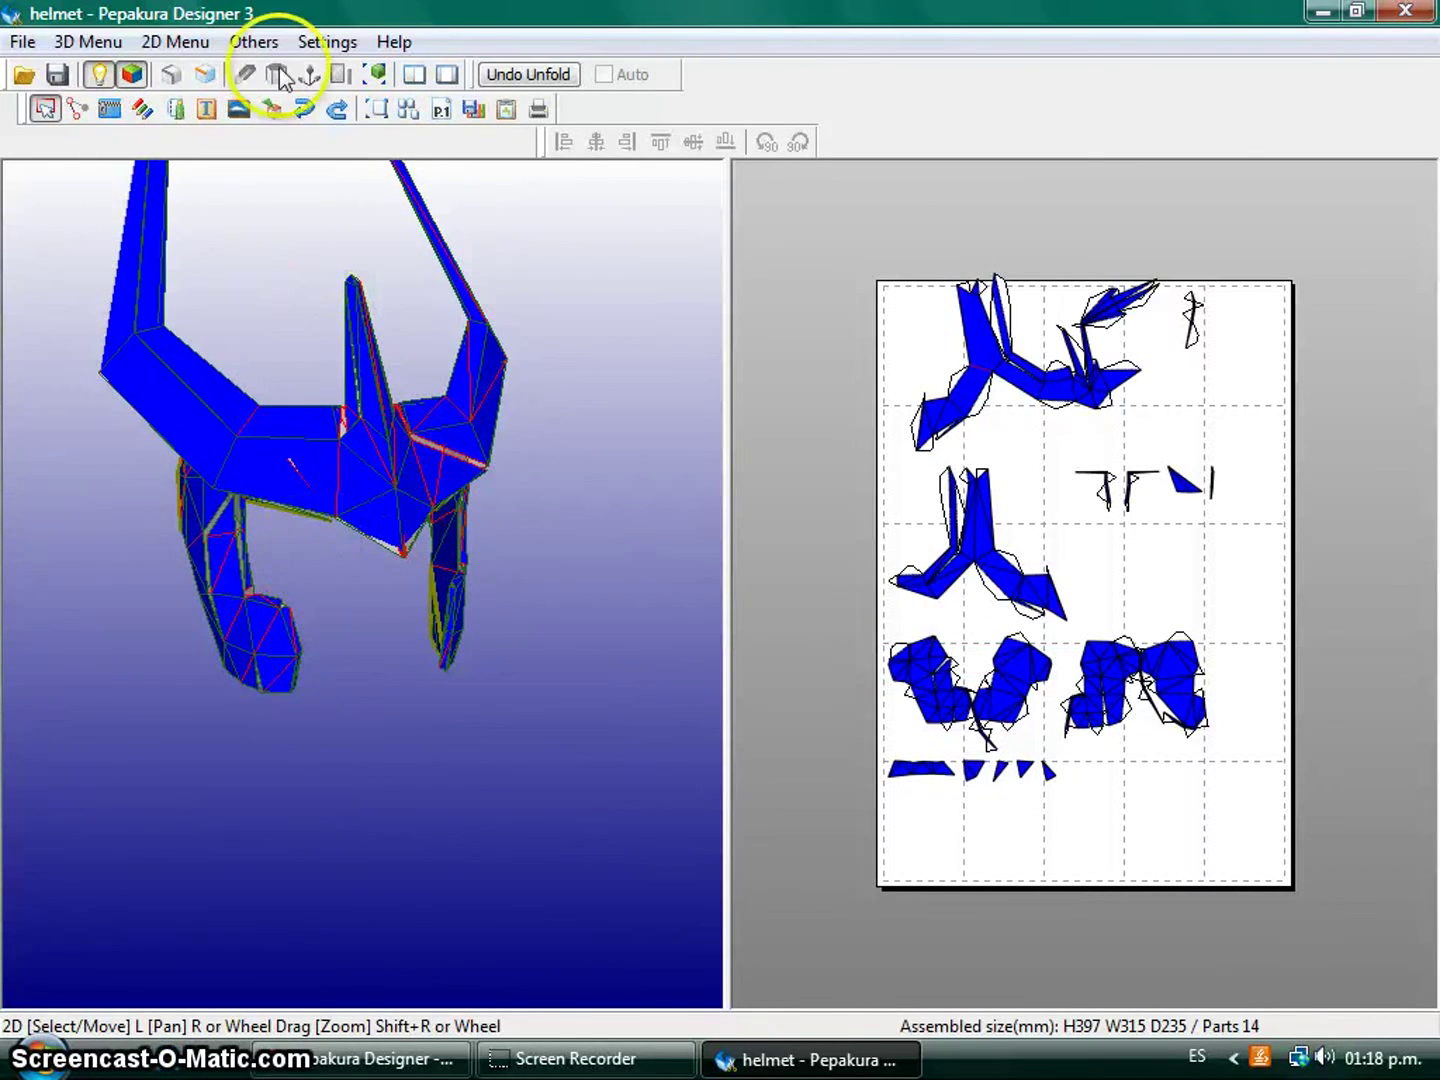
left_click(197, 39)
mouse_move(527, 442)
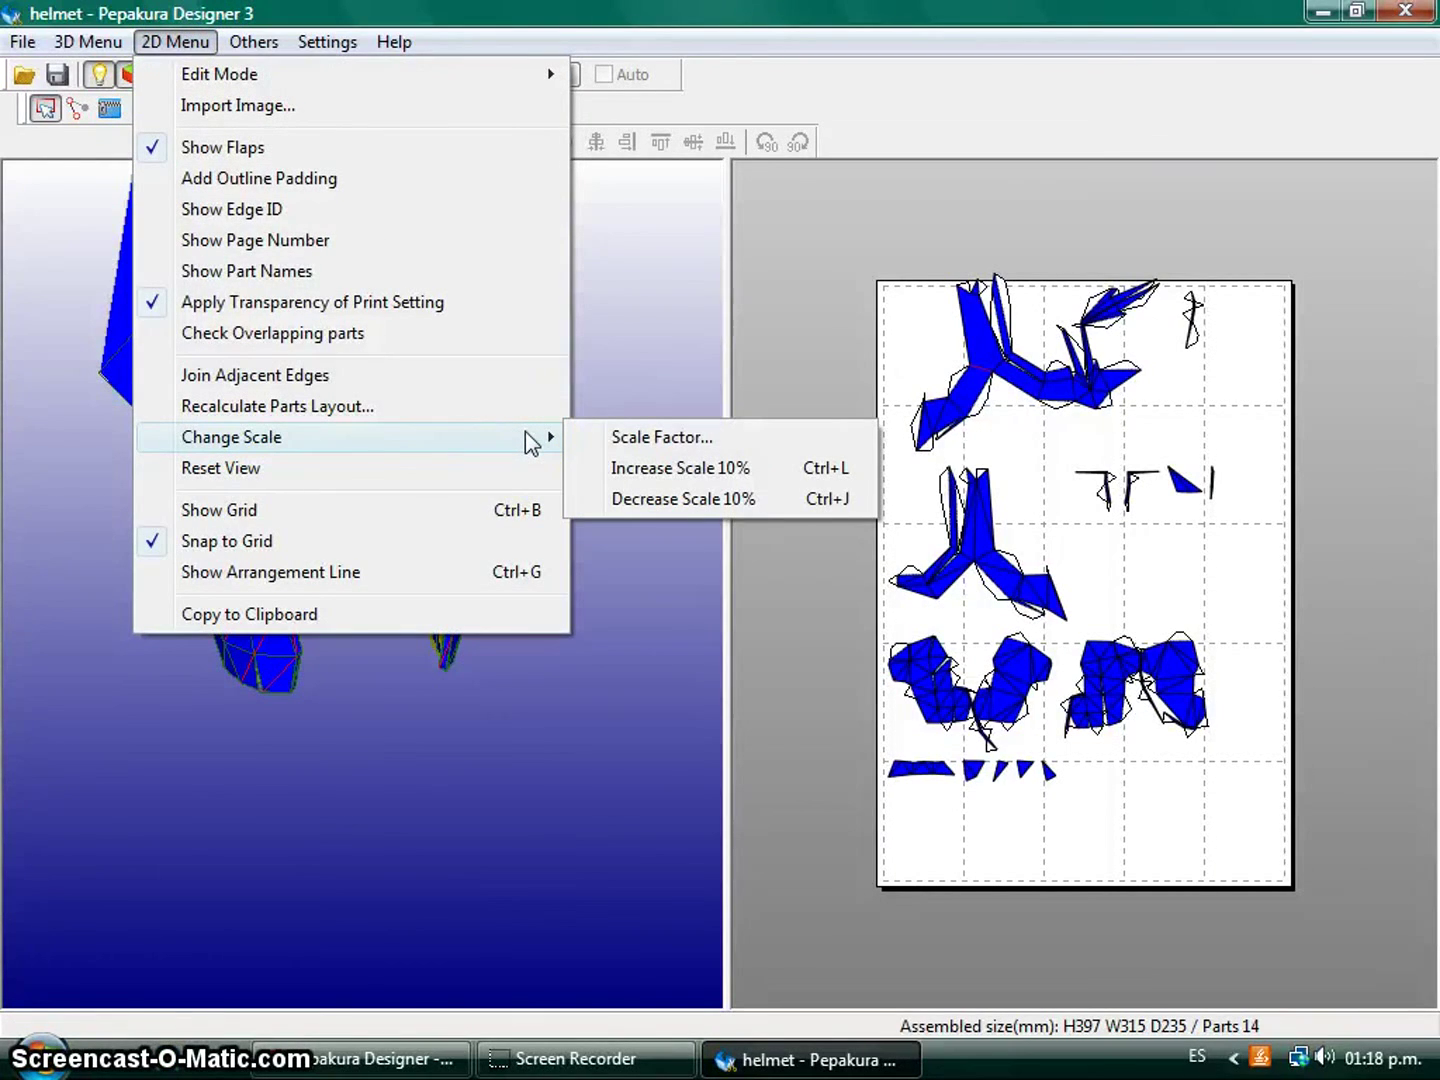
left_click(745, 480)
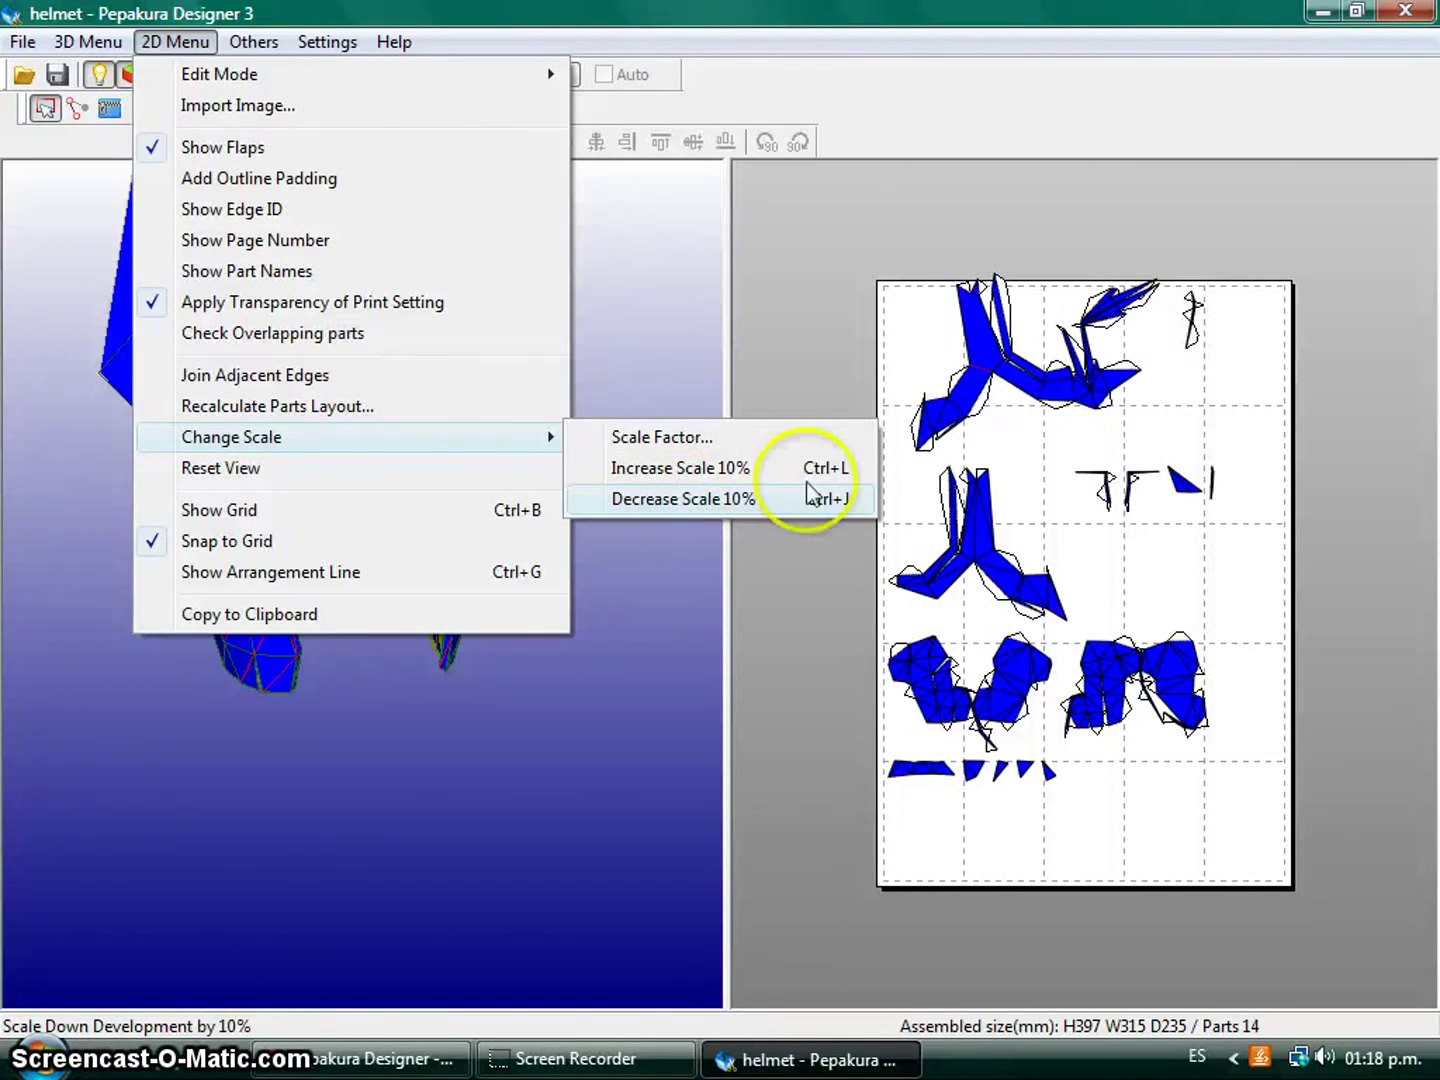
left_click(737, 473)
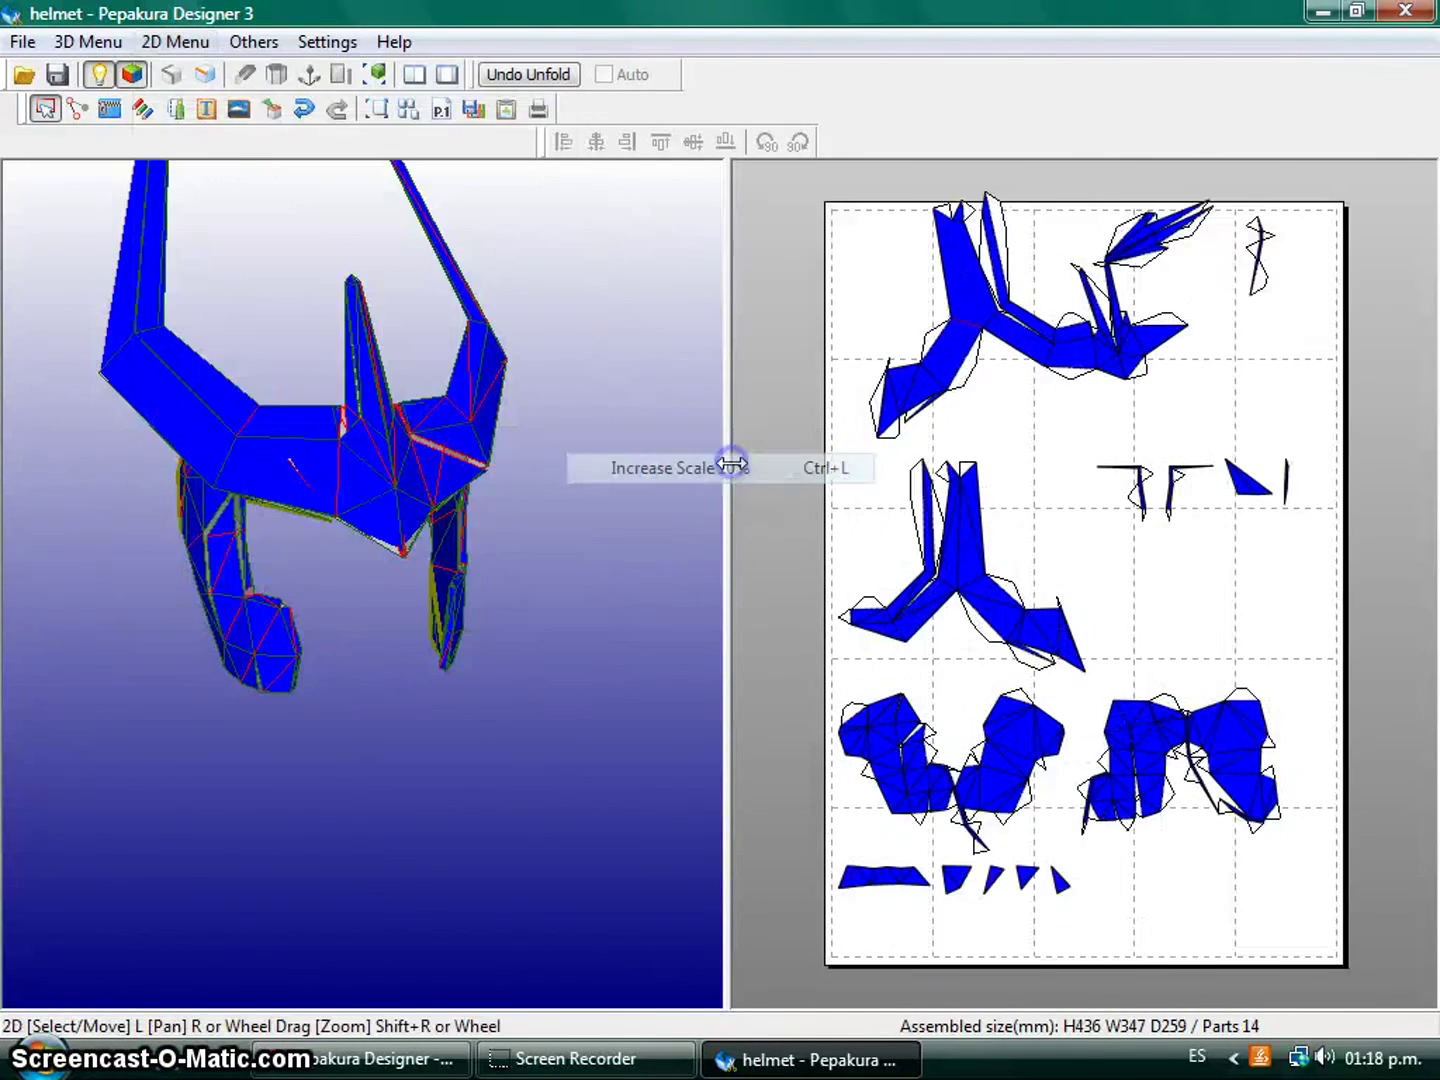
Measure the side piece's front edge above the cheek guard again on the enlarged helmet.
left_click_drag(412, 561, 383, 692)
left_click_drag(608, 888, 530, 878)
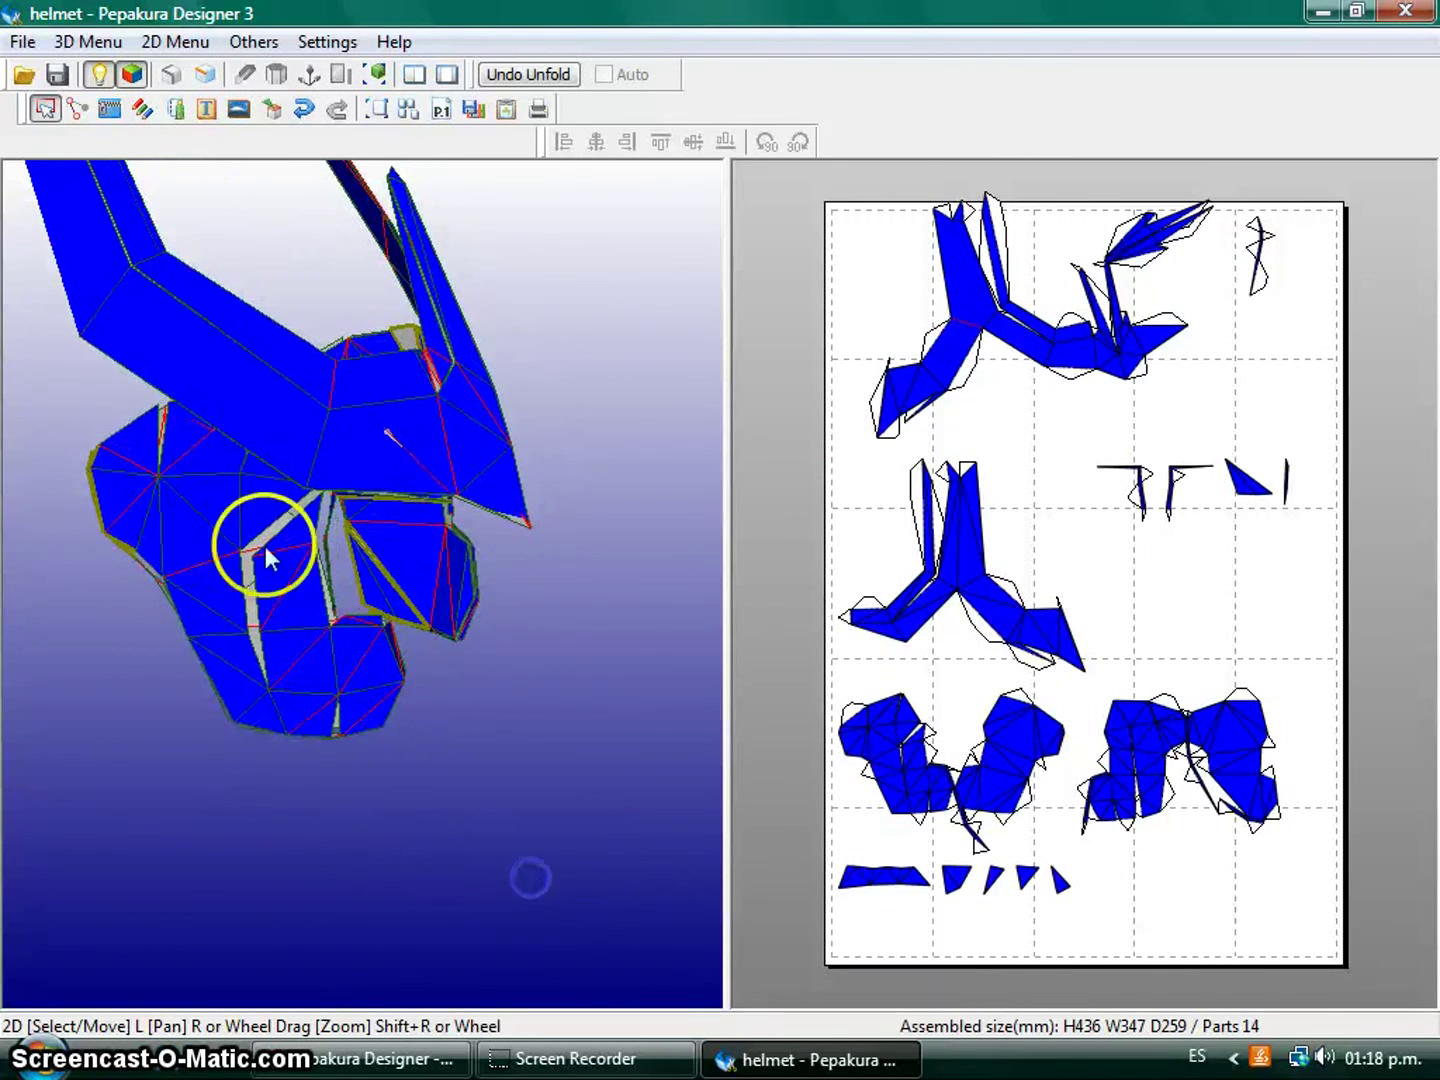
right_click(1134, 700)
left_click(1105, 934)
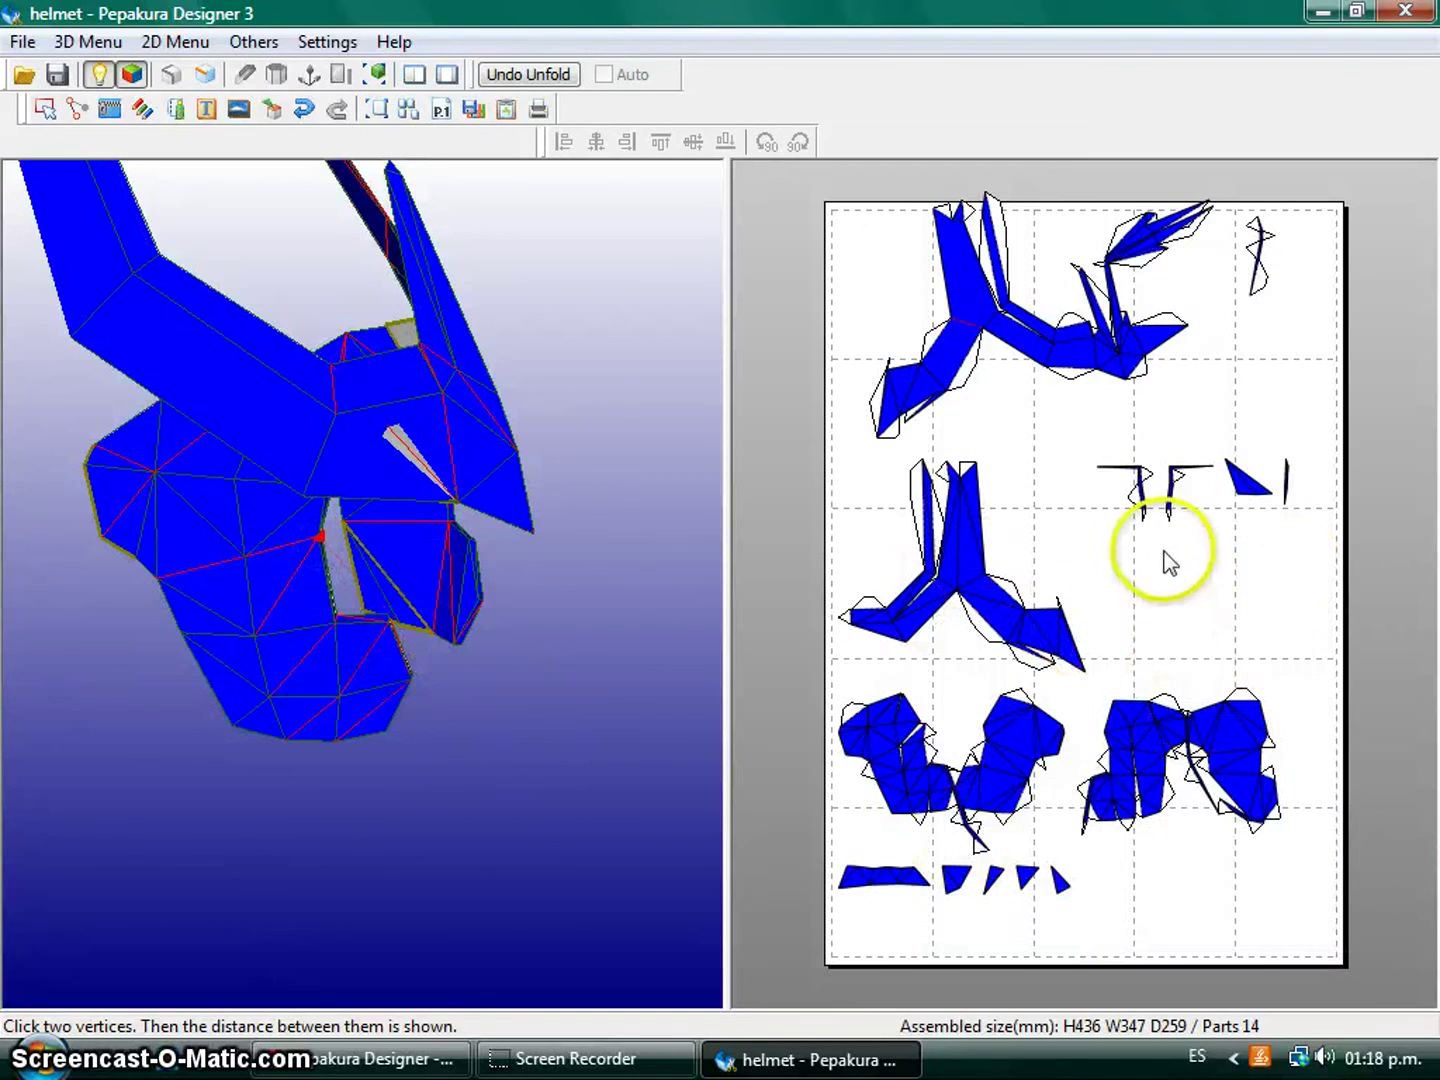
left_click(336, 624)
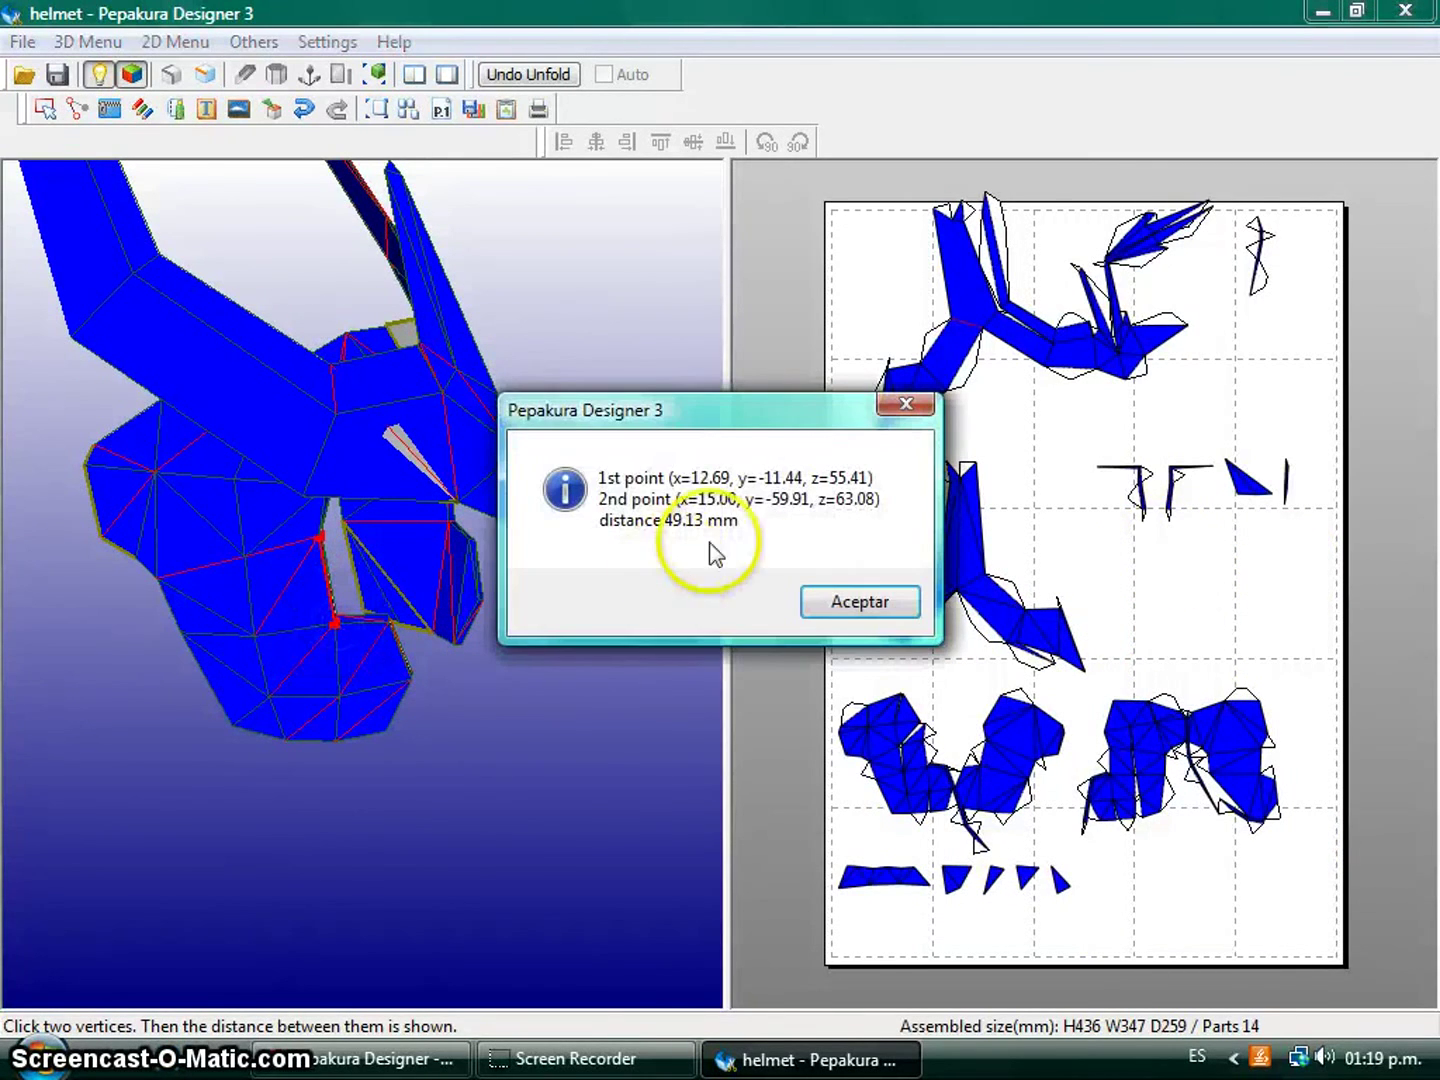
left_click(838, 603)
Increase the pattern's scale by another 10%.
left_click(152, 43)
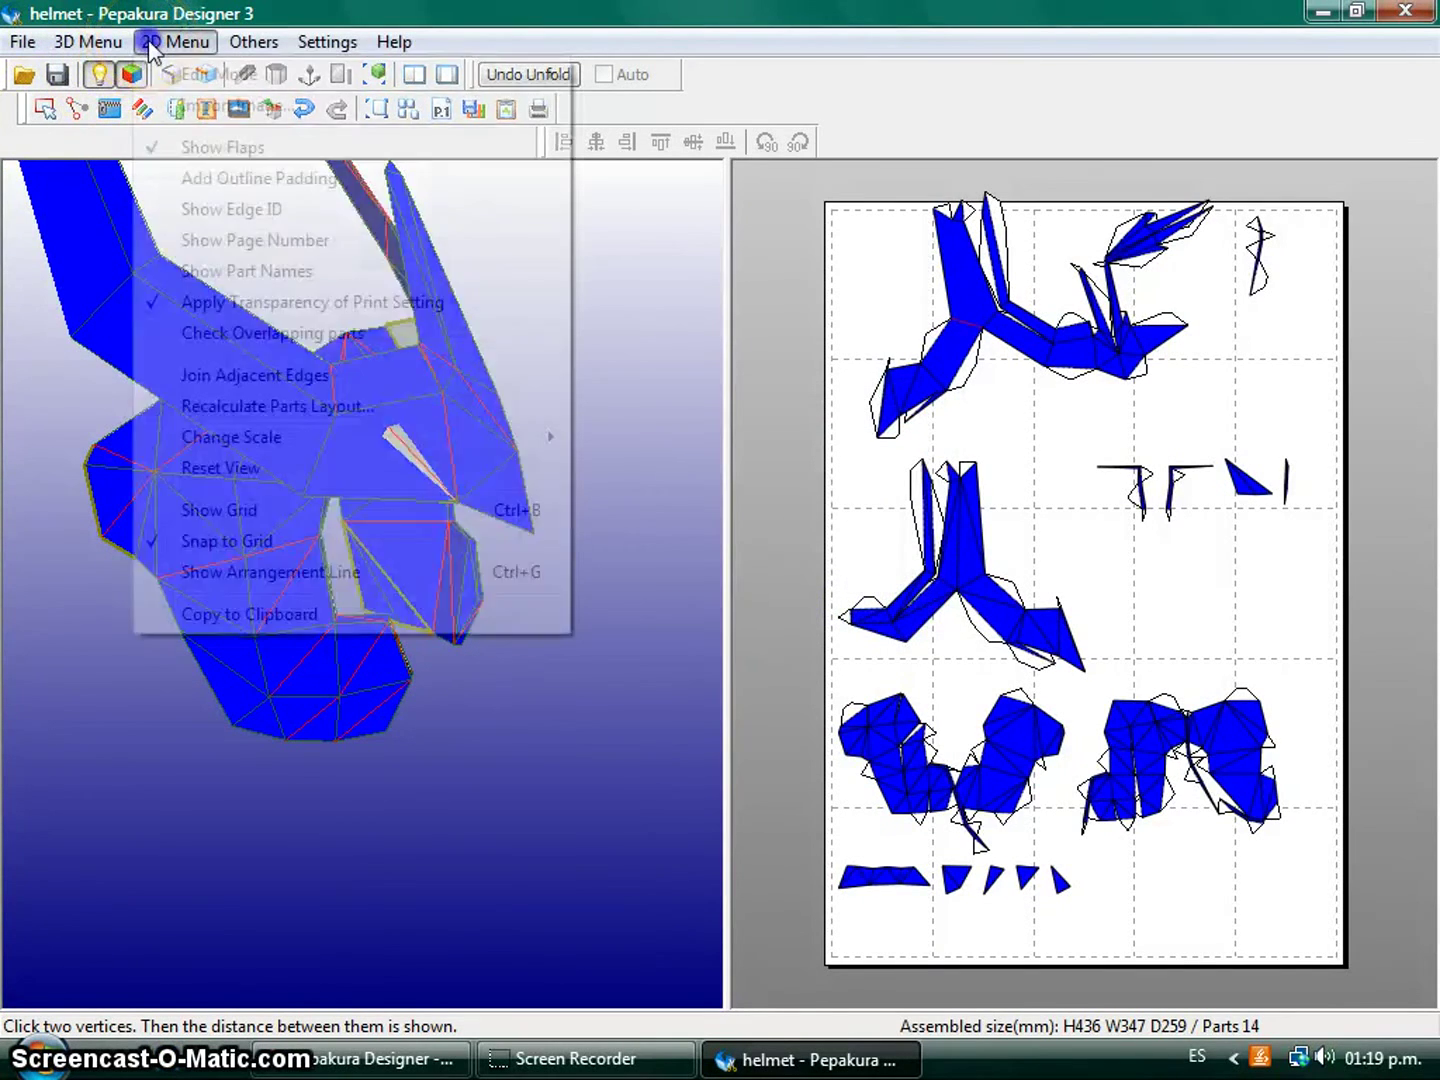
left_click(498, 436)
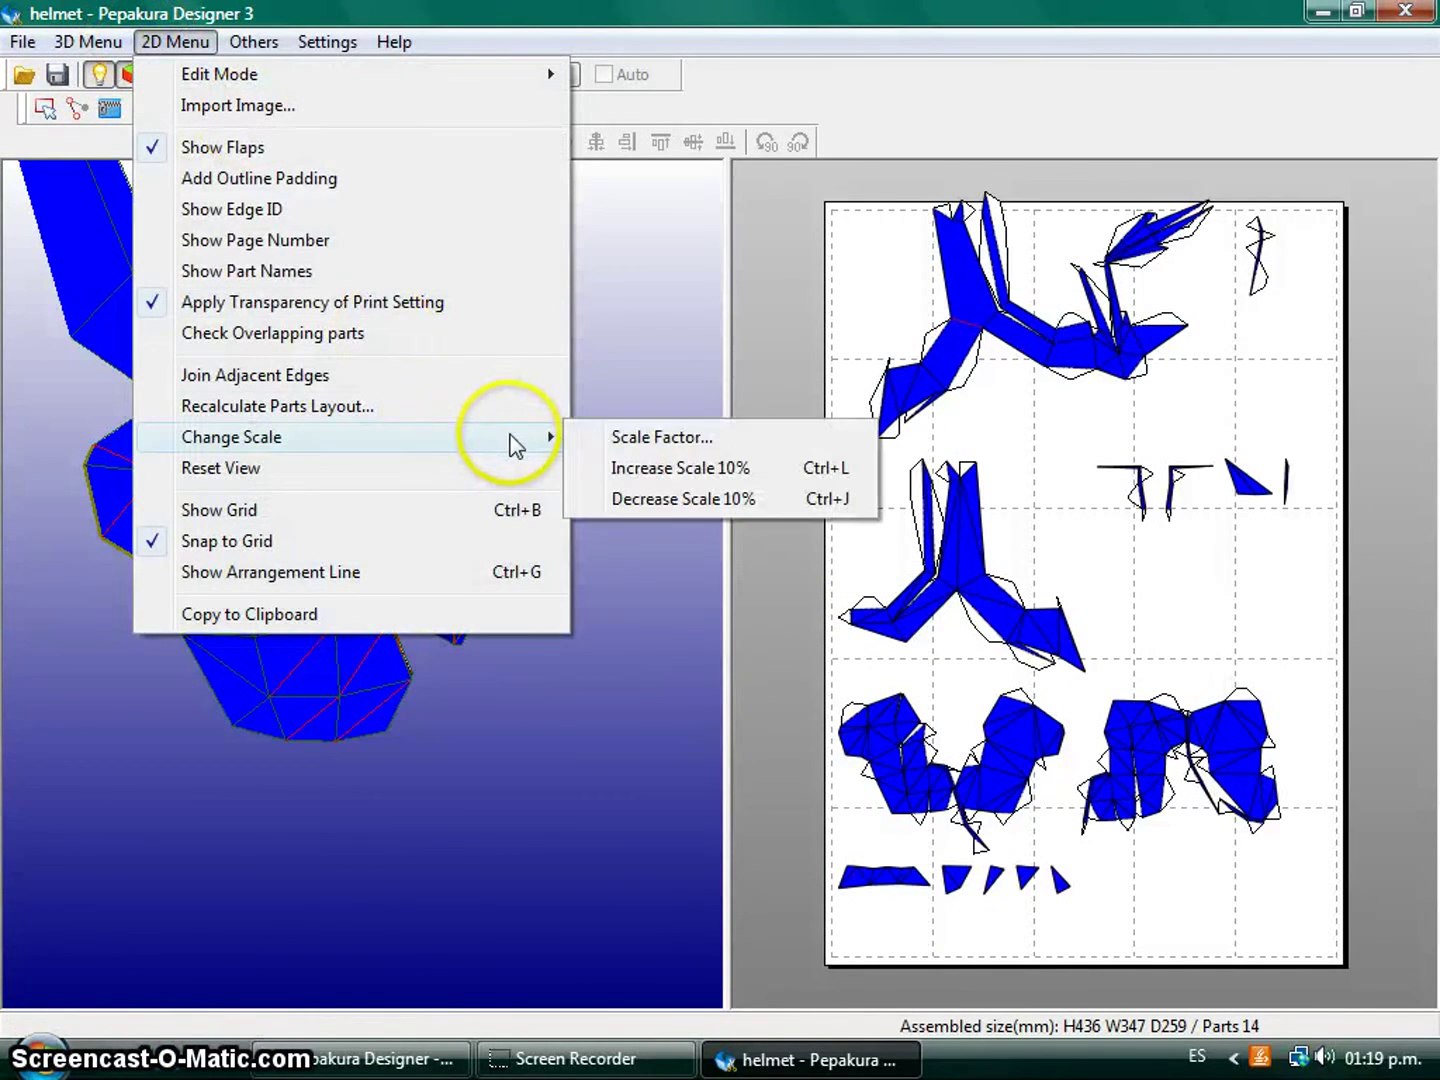
left_click(641, 468)
left_click(466, 572)
Measure the same front edge of the side piece once more after the second enlargement.
right_click(1121, 571)
left_click(1094, 804)
left_click(270, 526)
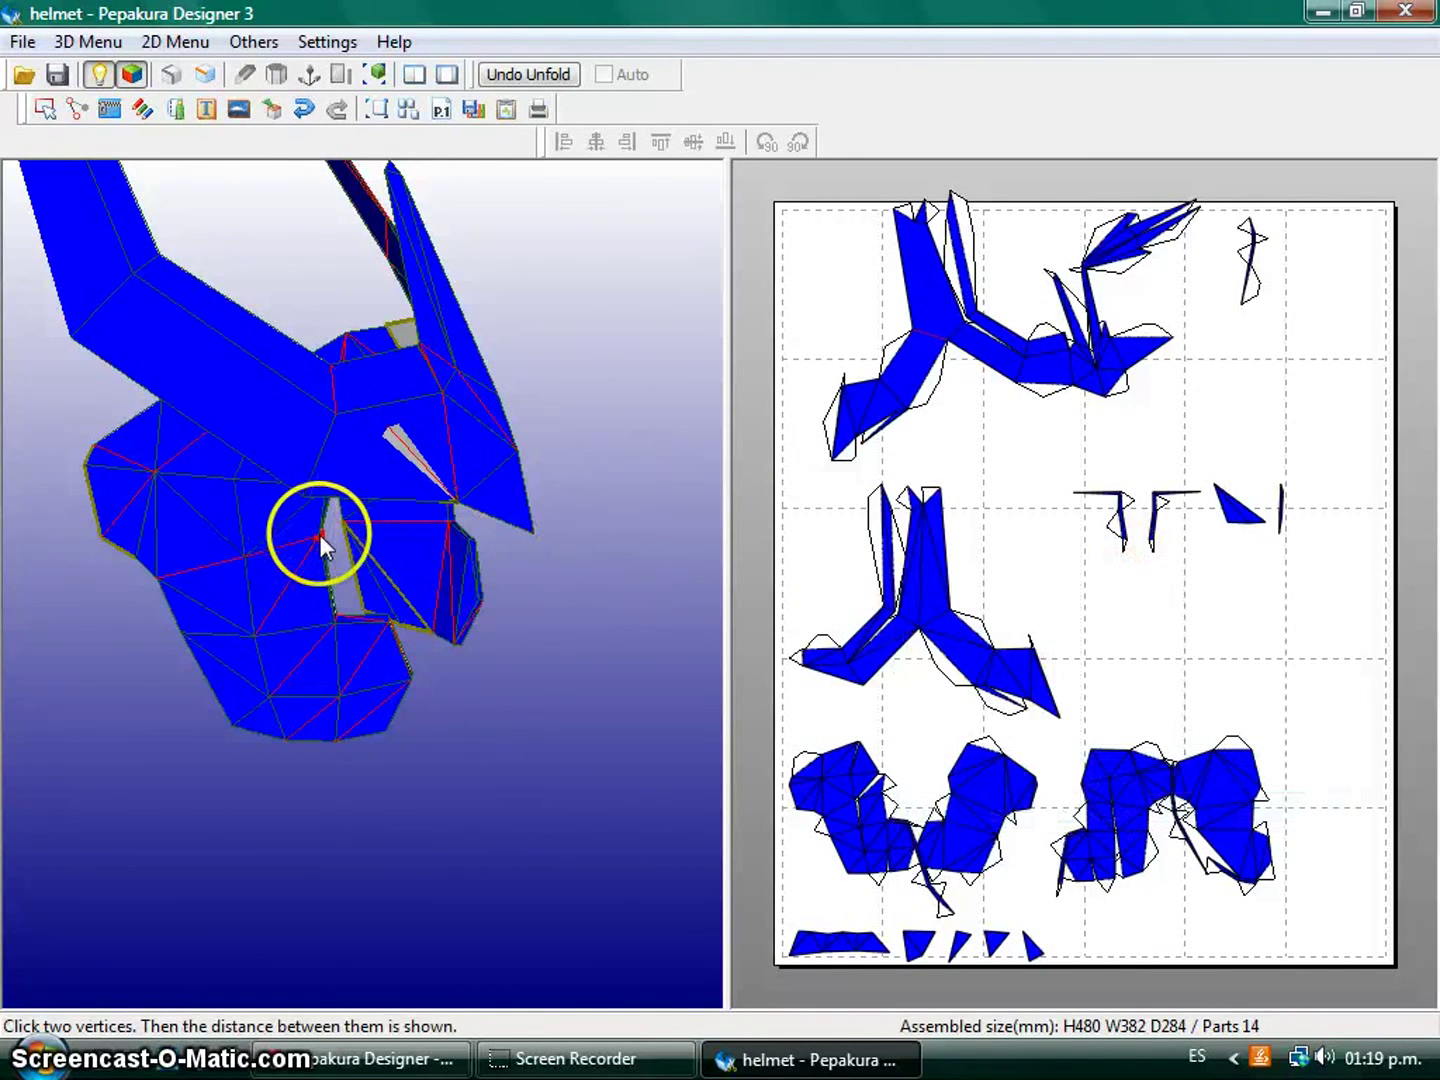
left_click(336, 617)
left_click(625, 567)
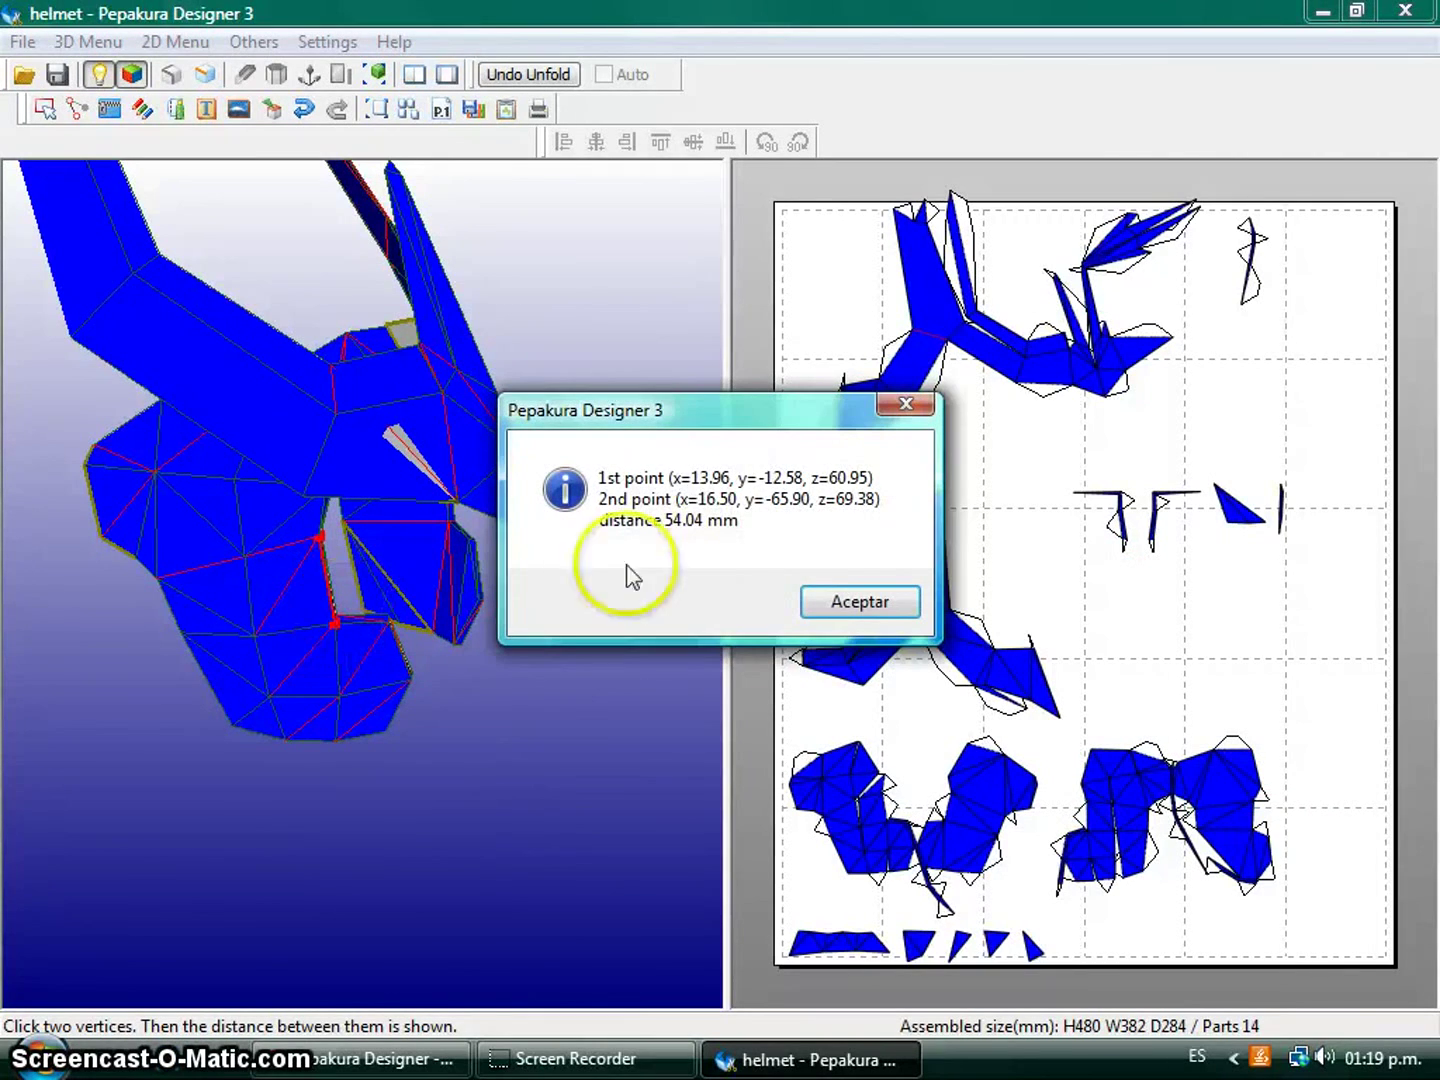
left_click(857, 603)
right_click_drag(500, 749, 451, 810)
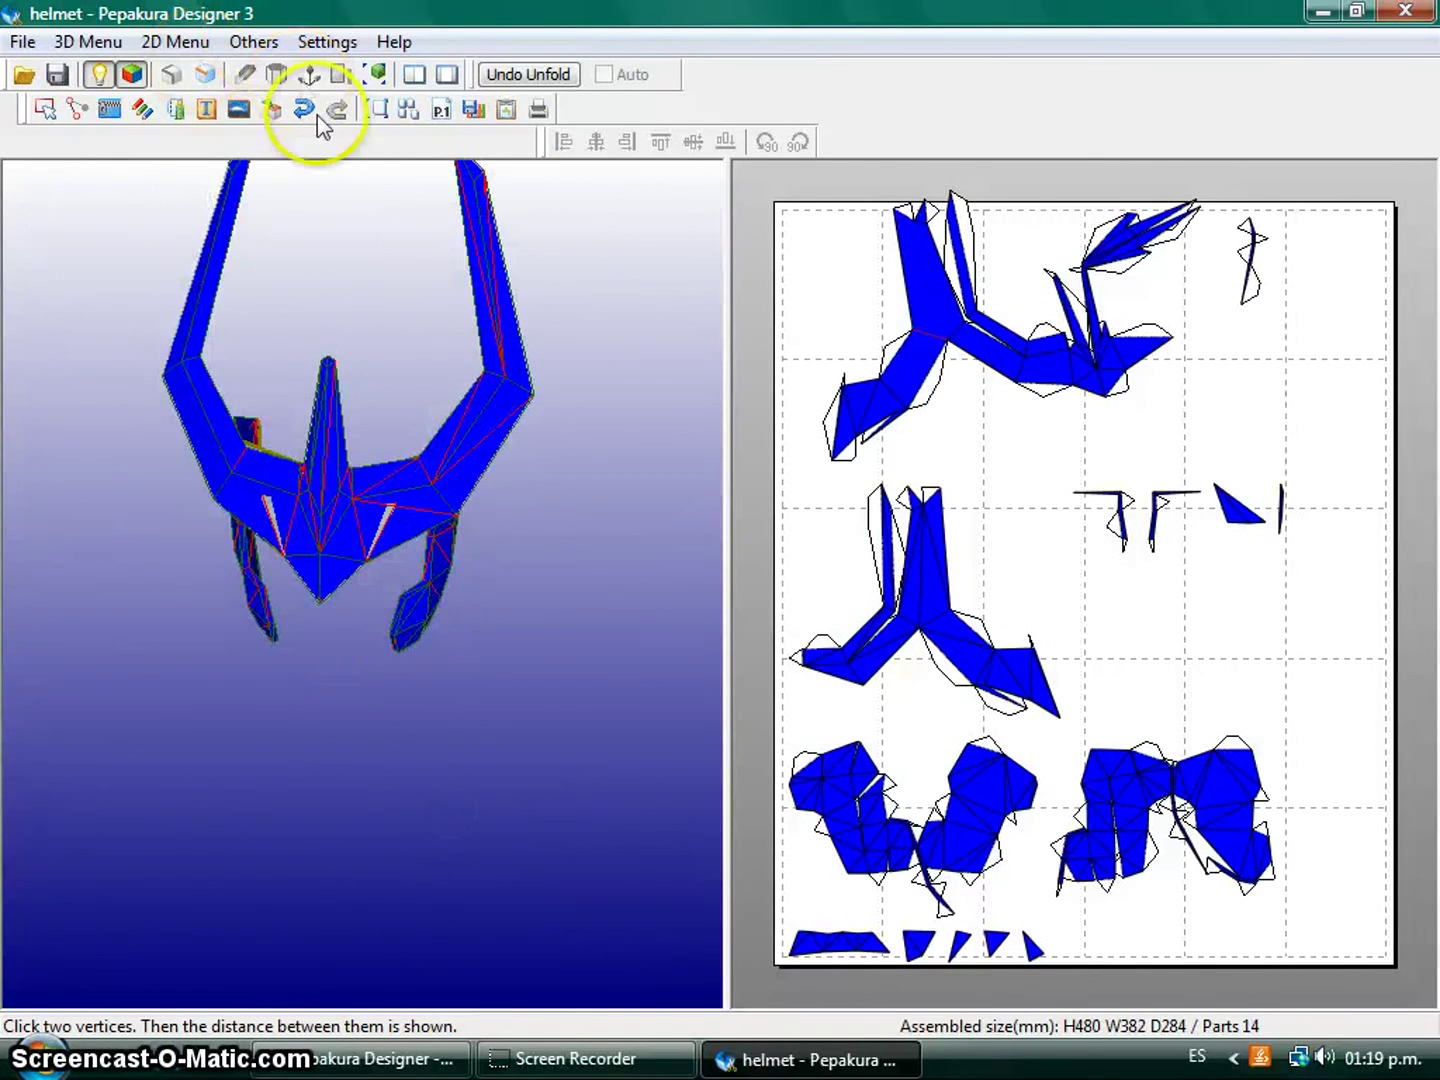
left_click(176, 40)
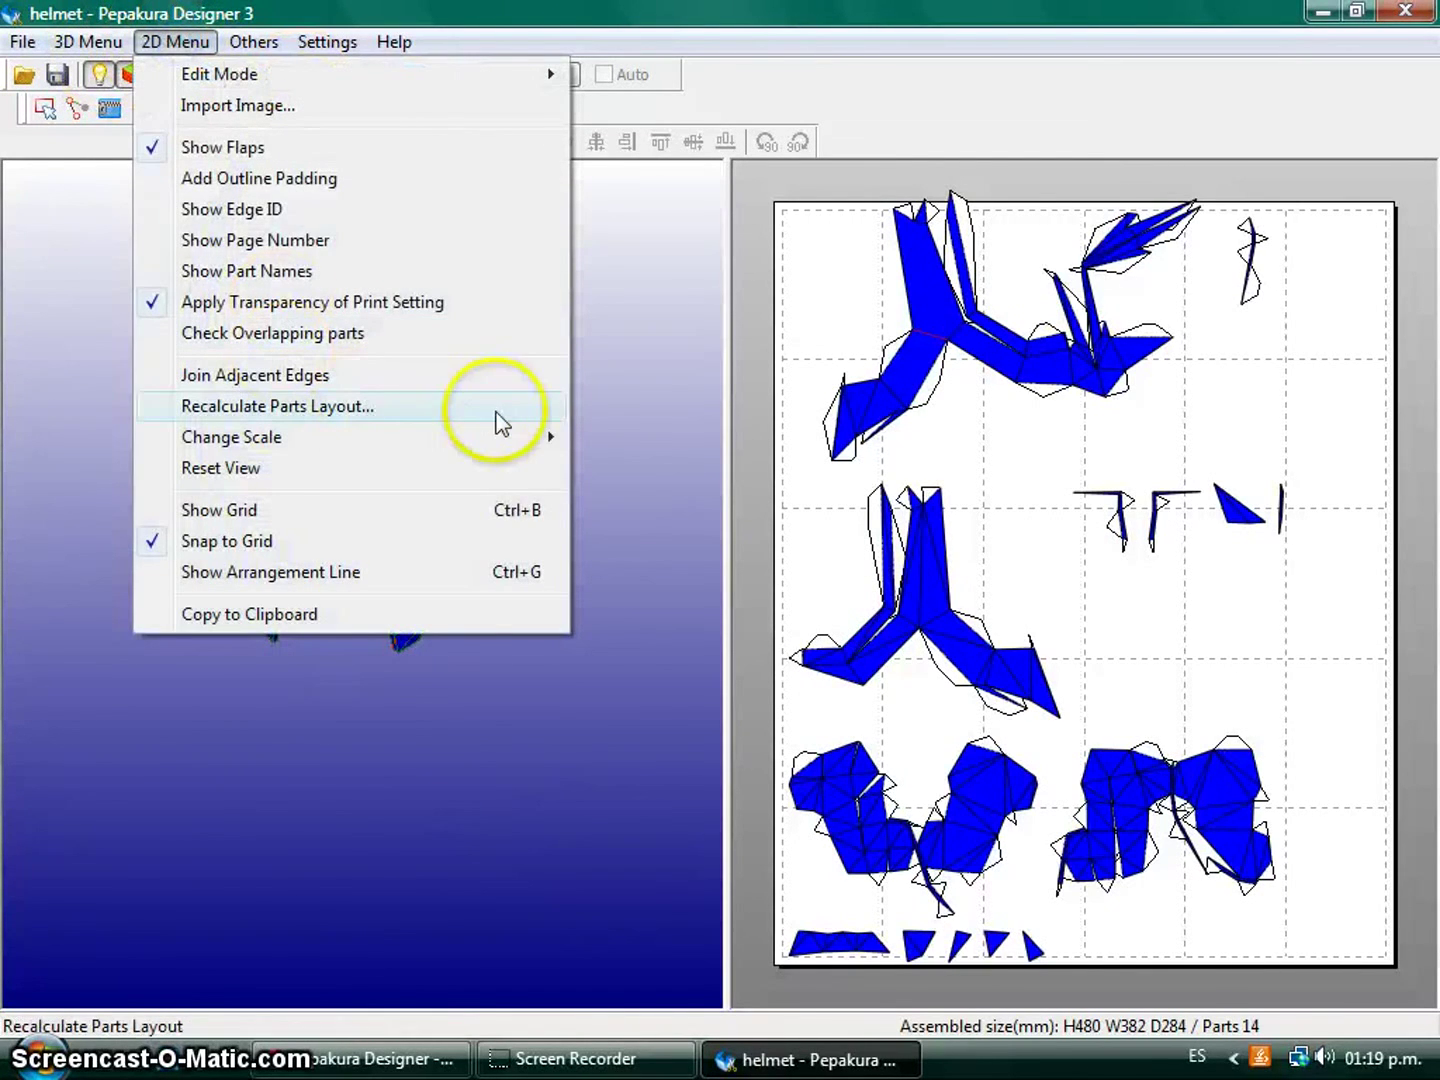
mouse_move(525, 440)
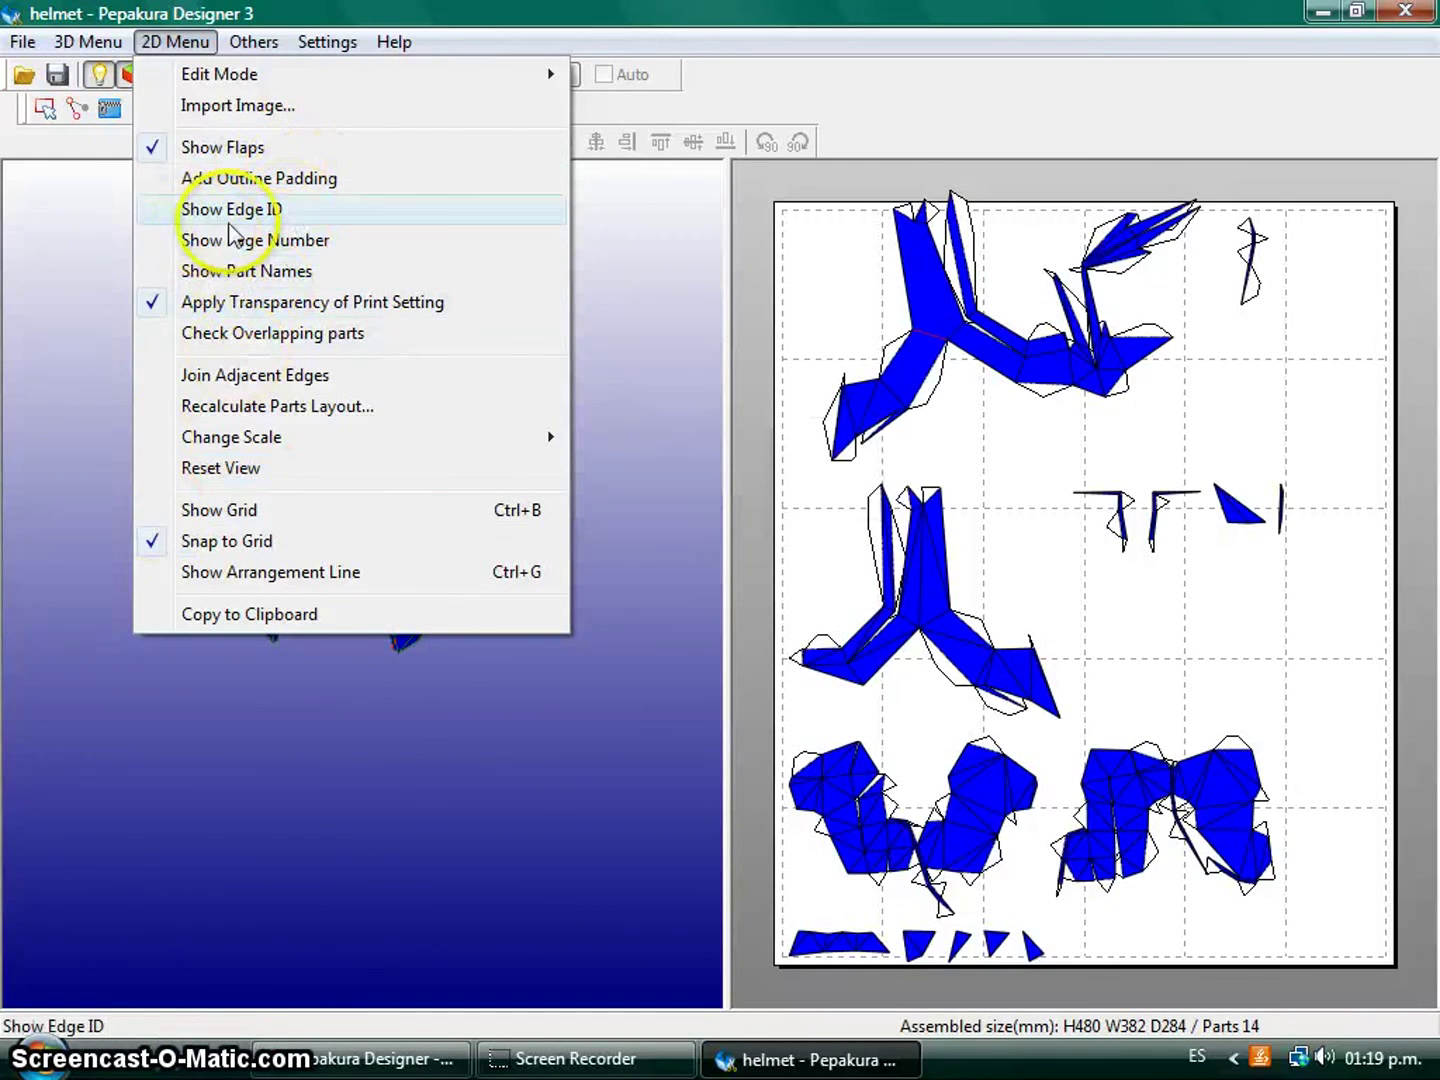
Show the edge IDs on the 2D pattern and examine the number on the lower edge of the upper part up close.
left_click(935, 473)
scroll(994, 489, "up", 5)
middle_click_drag(779, 432, 1199, 1018)
middle_click_drag(1173, 473, 1112, 707)
right_click_drag(1113, 708, 1094, 744)
left_click(1050, 536)
scroll(1191, 620, "up", 4)
scroll(1230, 630, "down", 3)
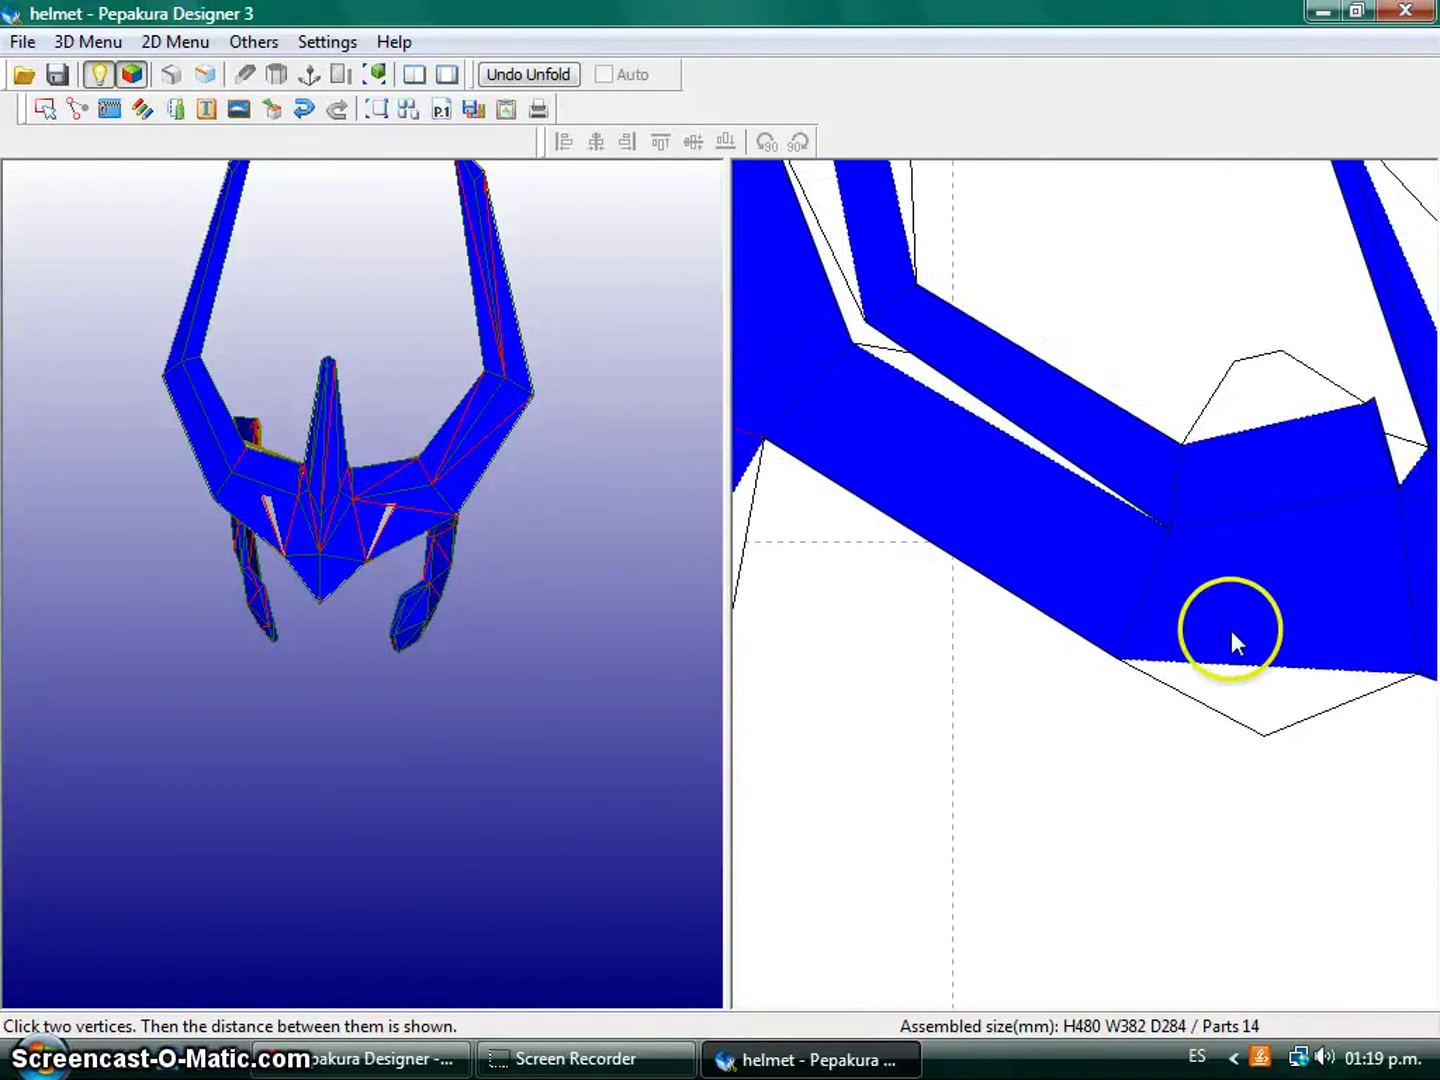
scroll(1231, 631, "up", 3)
left_click(487, 436)
left_click(175, 41)
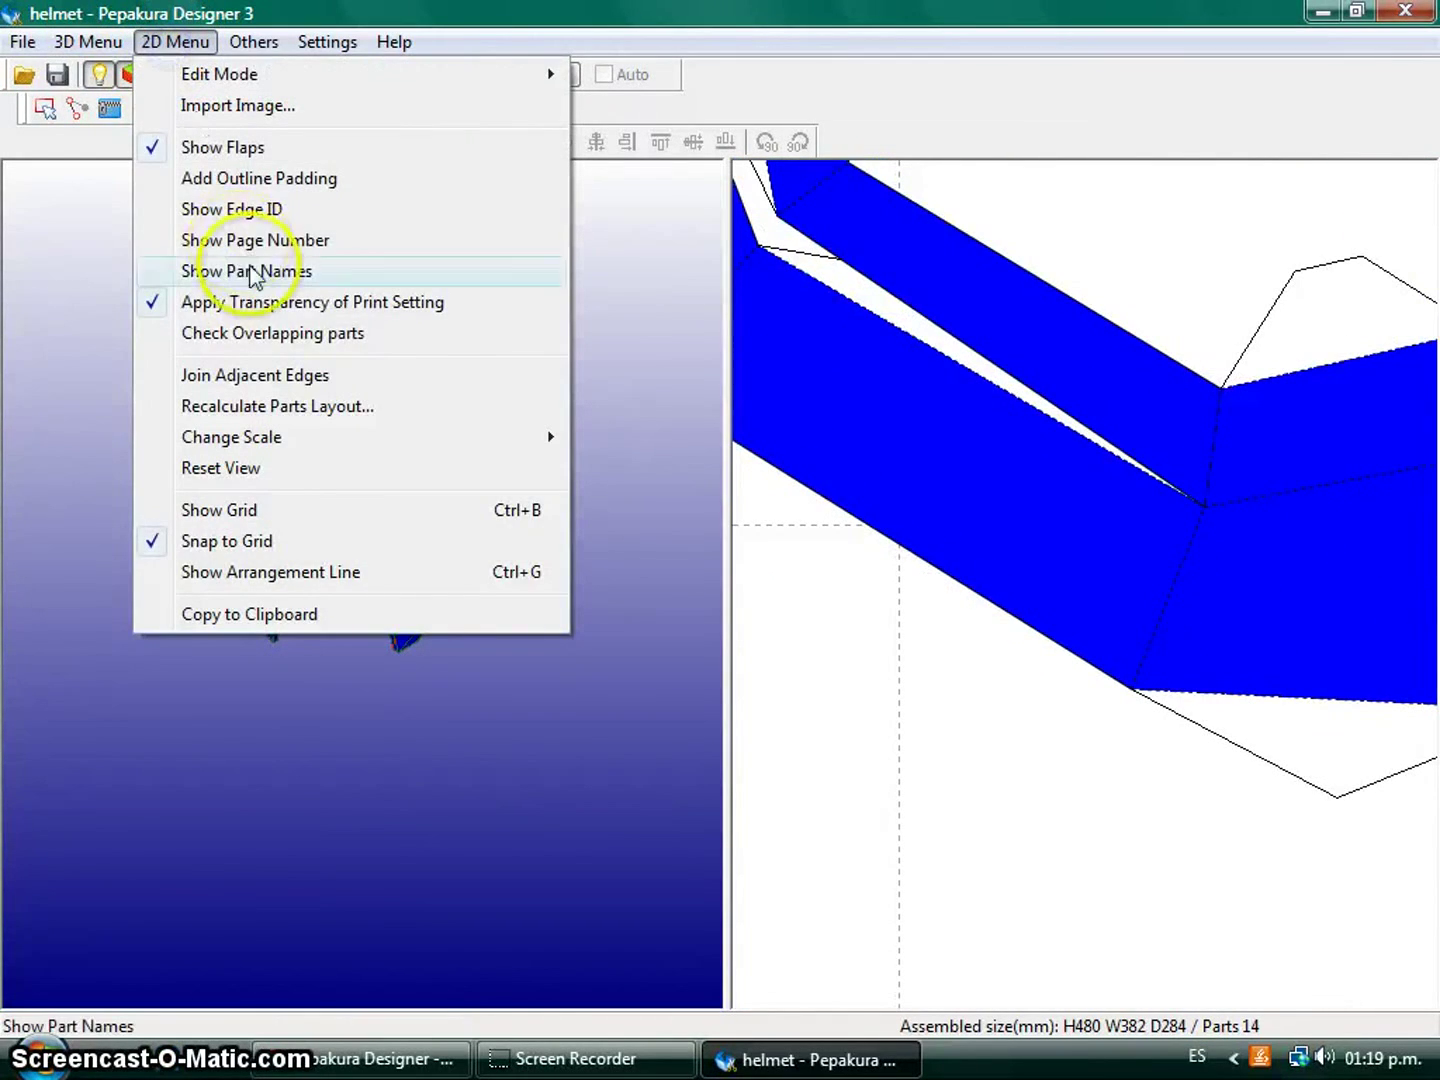
left_click(232, 210)
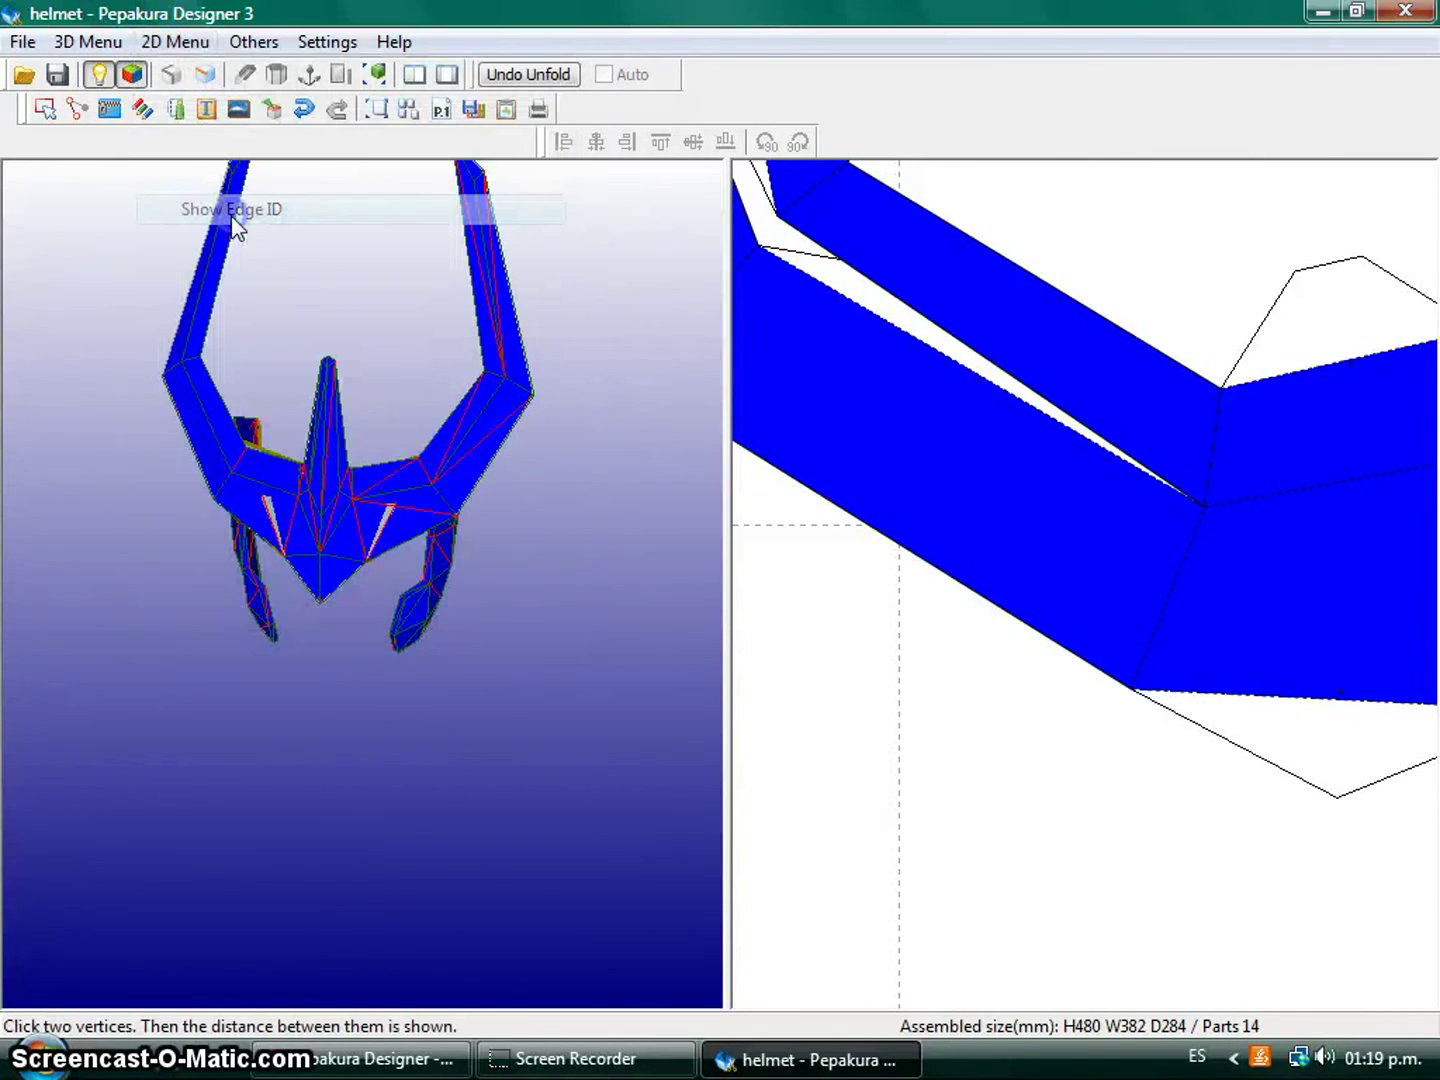
scroll(1225, 751, "up", 2)
right_click_drag(981, 725, 945, 709)
left_click(1267, 750)
scroll(1262, 745, "up", 4)
right_click_drag(1359, 790, 1108, 723)
Hide the edge IDs on the 2D pattern again.
left_click(172, 41)
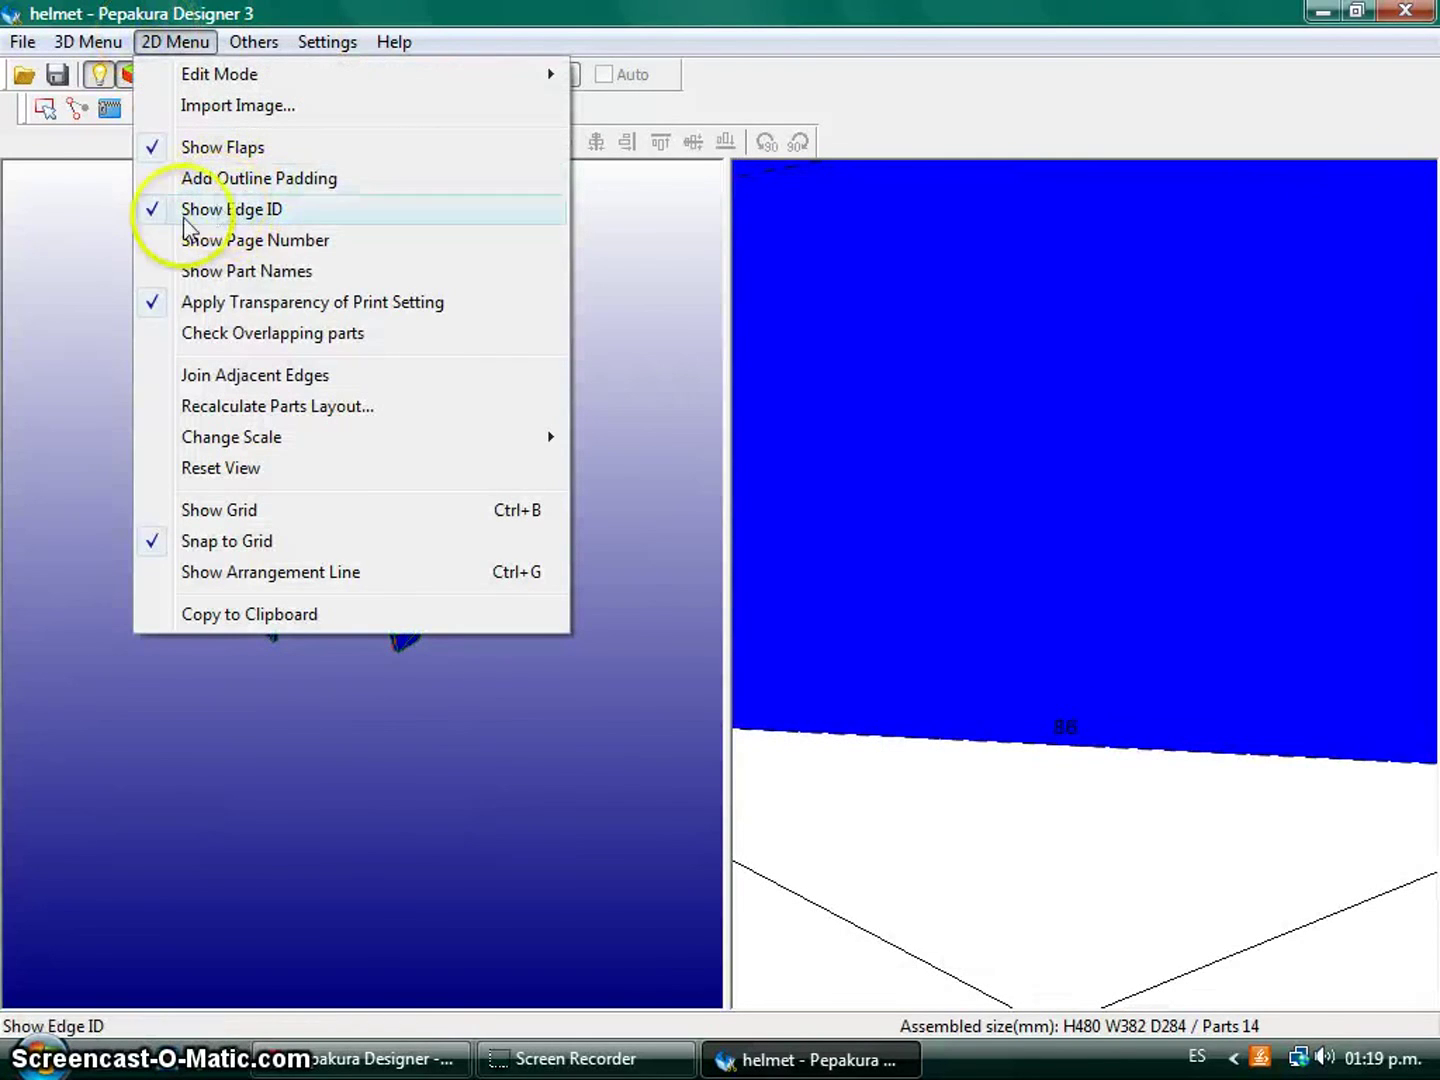
left_click(234, 210)
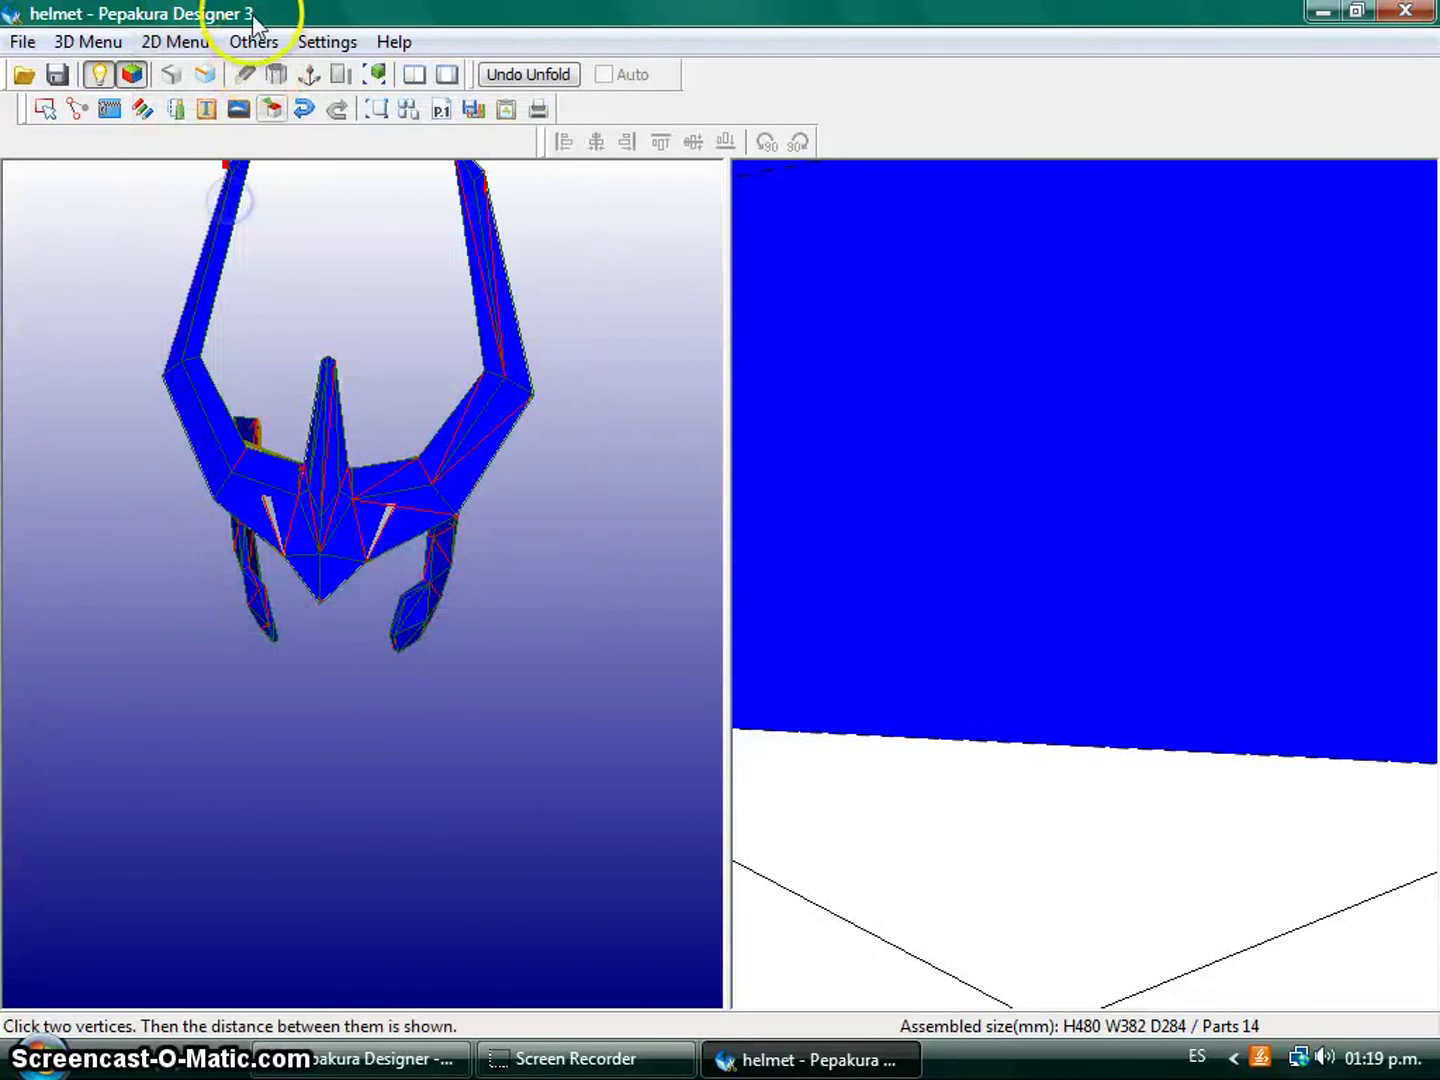
left_click(253, 41)
mouse_move(320, 45)
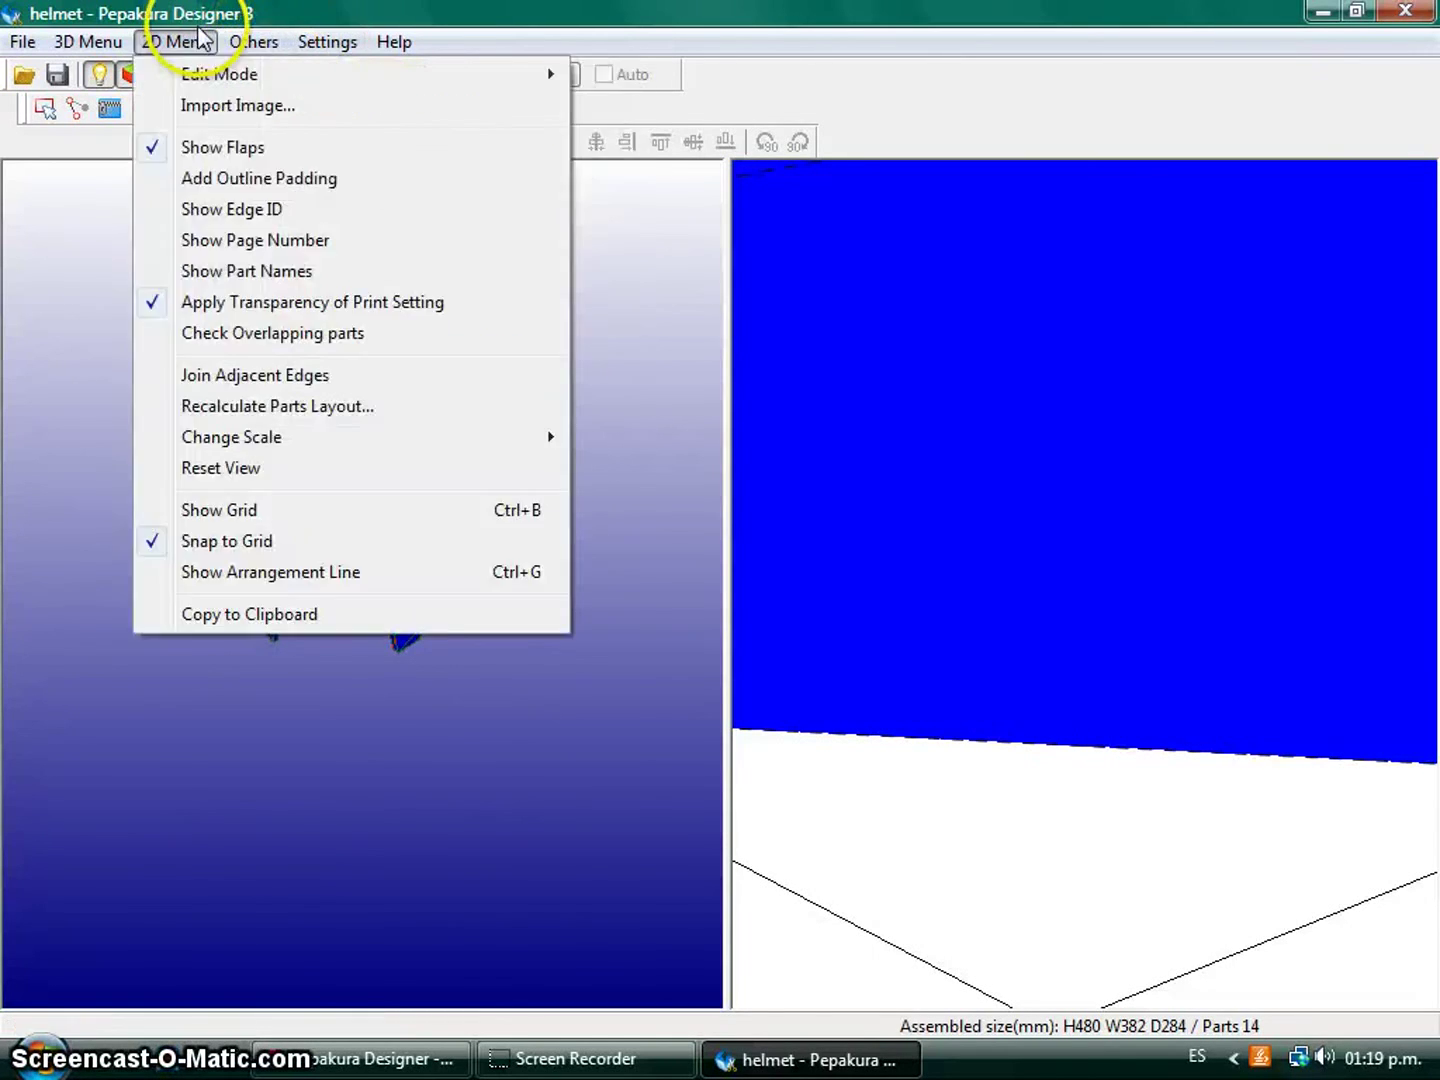
left_click(630, 584)
Switch the 2D editing mode to Rotate briefly and return it to Select and Move.
scroll(1020, 571, "down", 10)
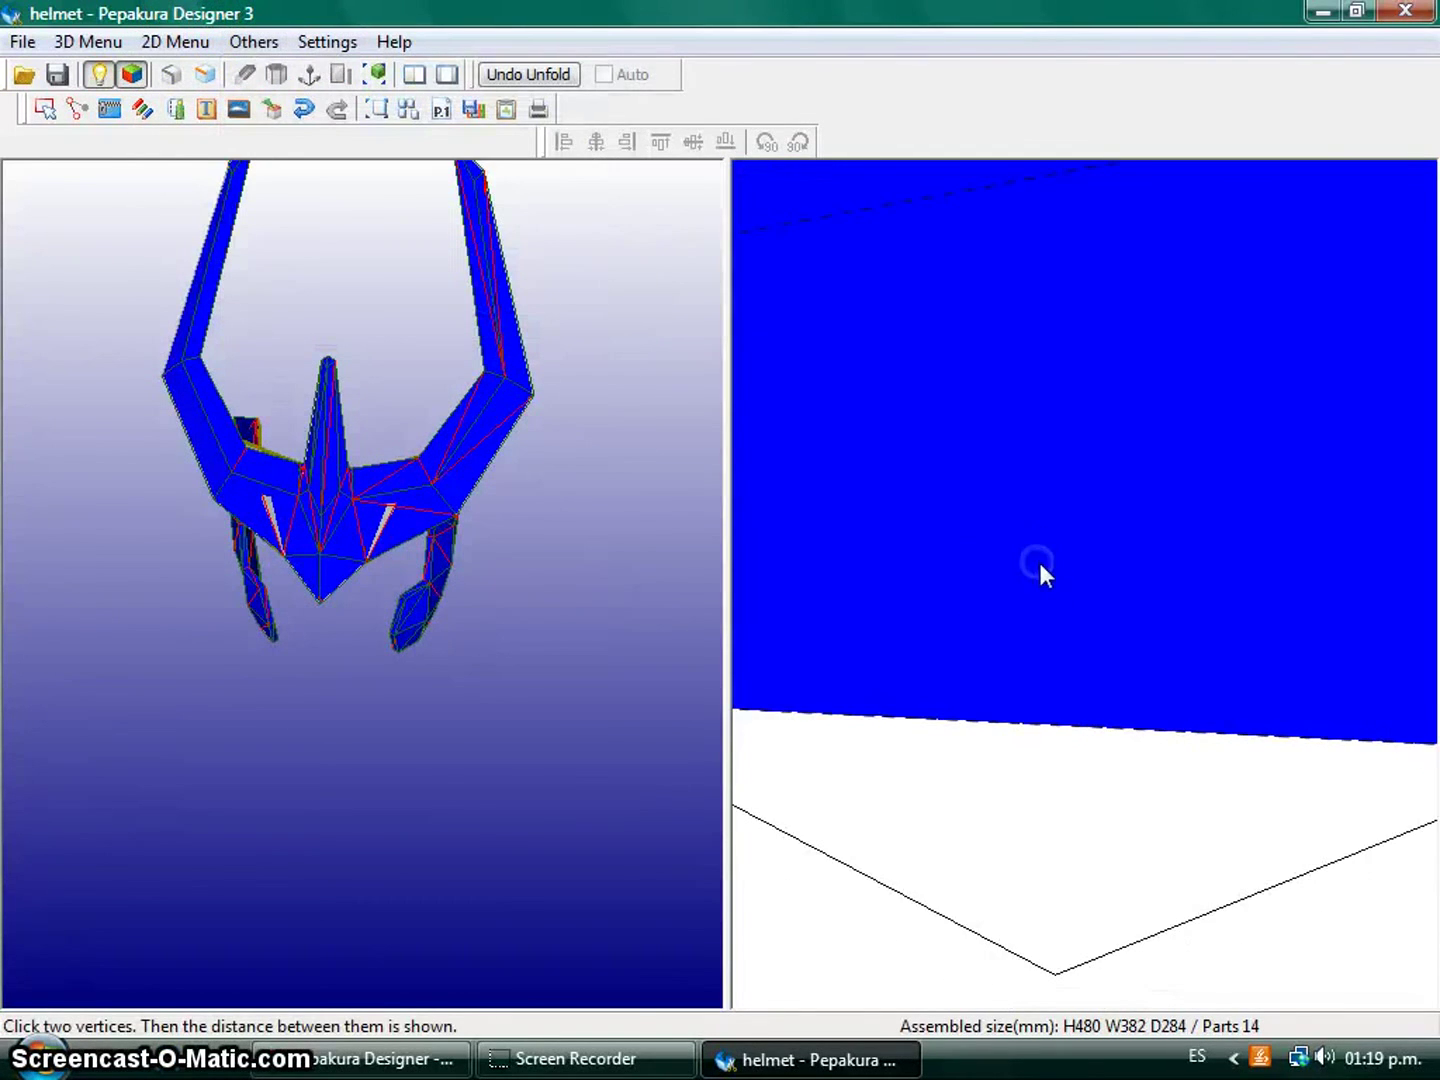
scroll(1021, 563, "up", 3)
middle_click_drag(1093, 650, 1034, 509)
right_click(910, 226)
left_click(910, 271)
right_click(1034, 508)
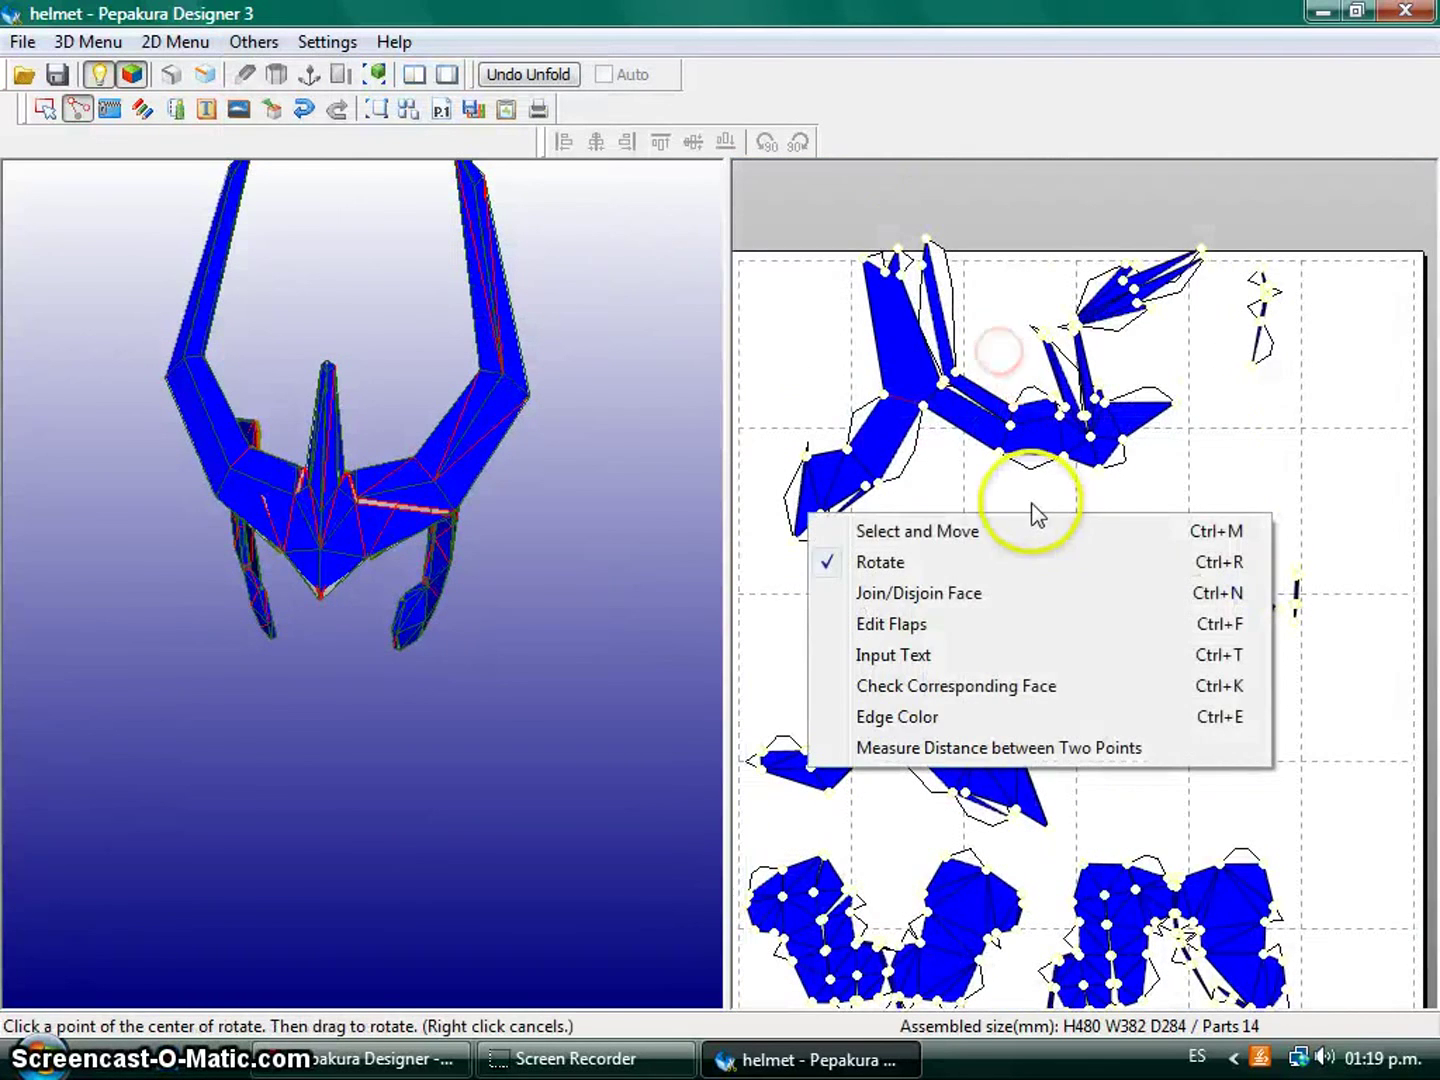
left_click(918, 532)
scroll(992, 542, "up", 1)
right_click_drag(997, 540, 1044, 411)
left_click(967, 409)
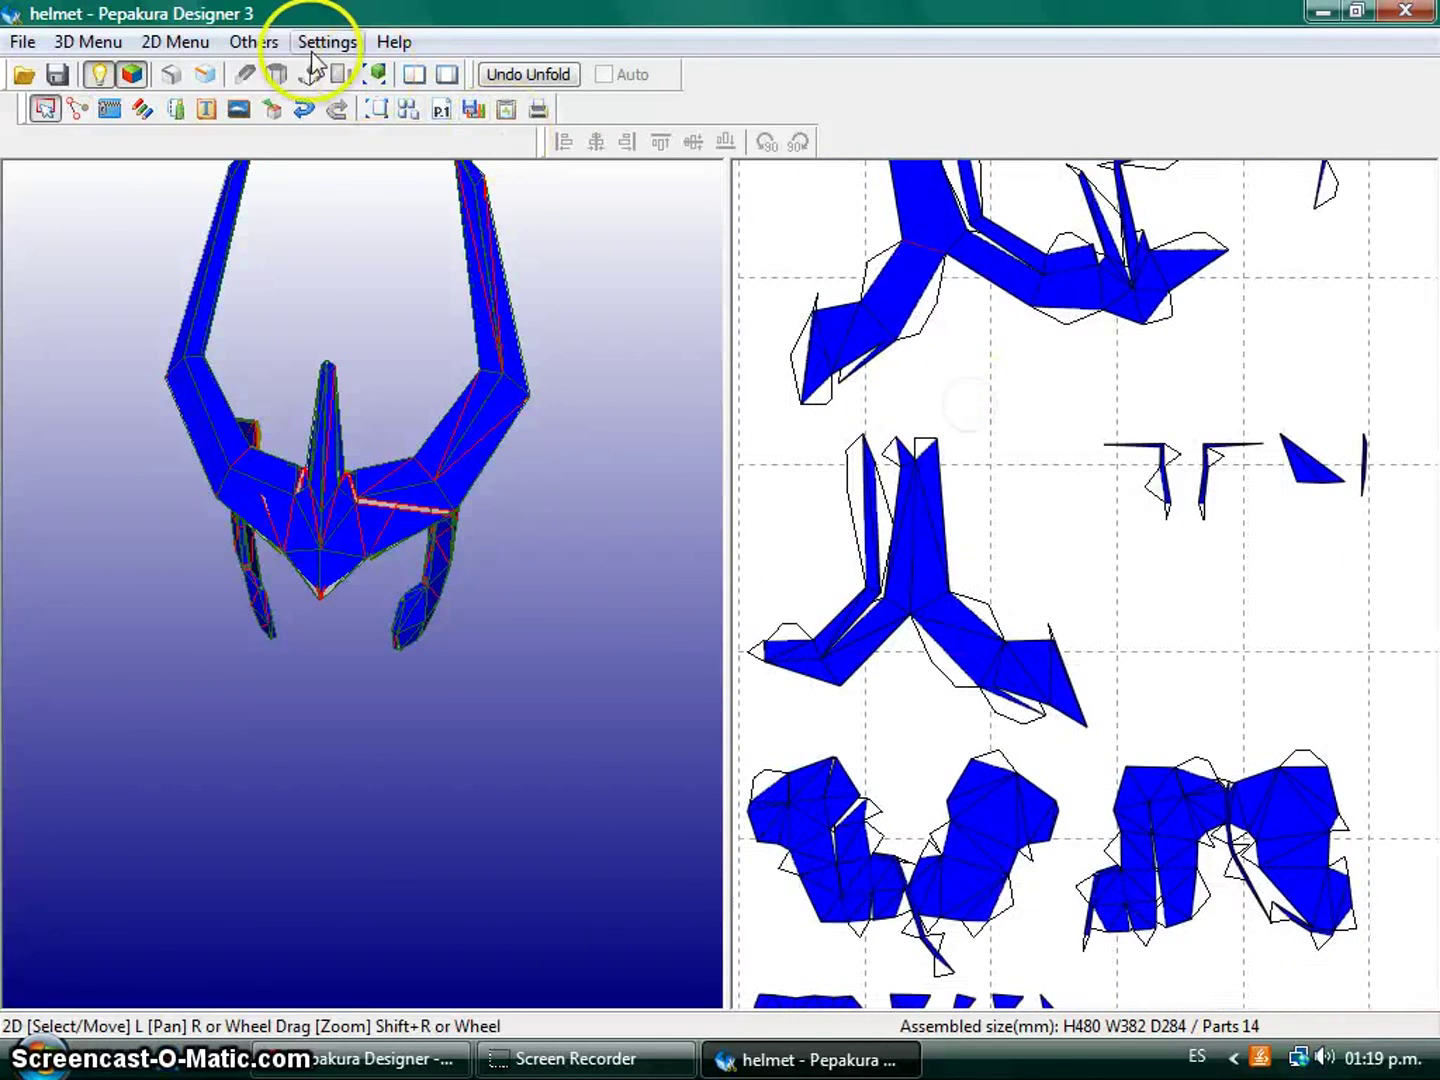
Turn the texture display off for the helmet model and its 2D pattern, and look over the uncolored parts.
left_click(255, 42)
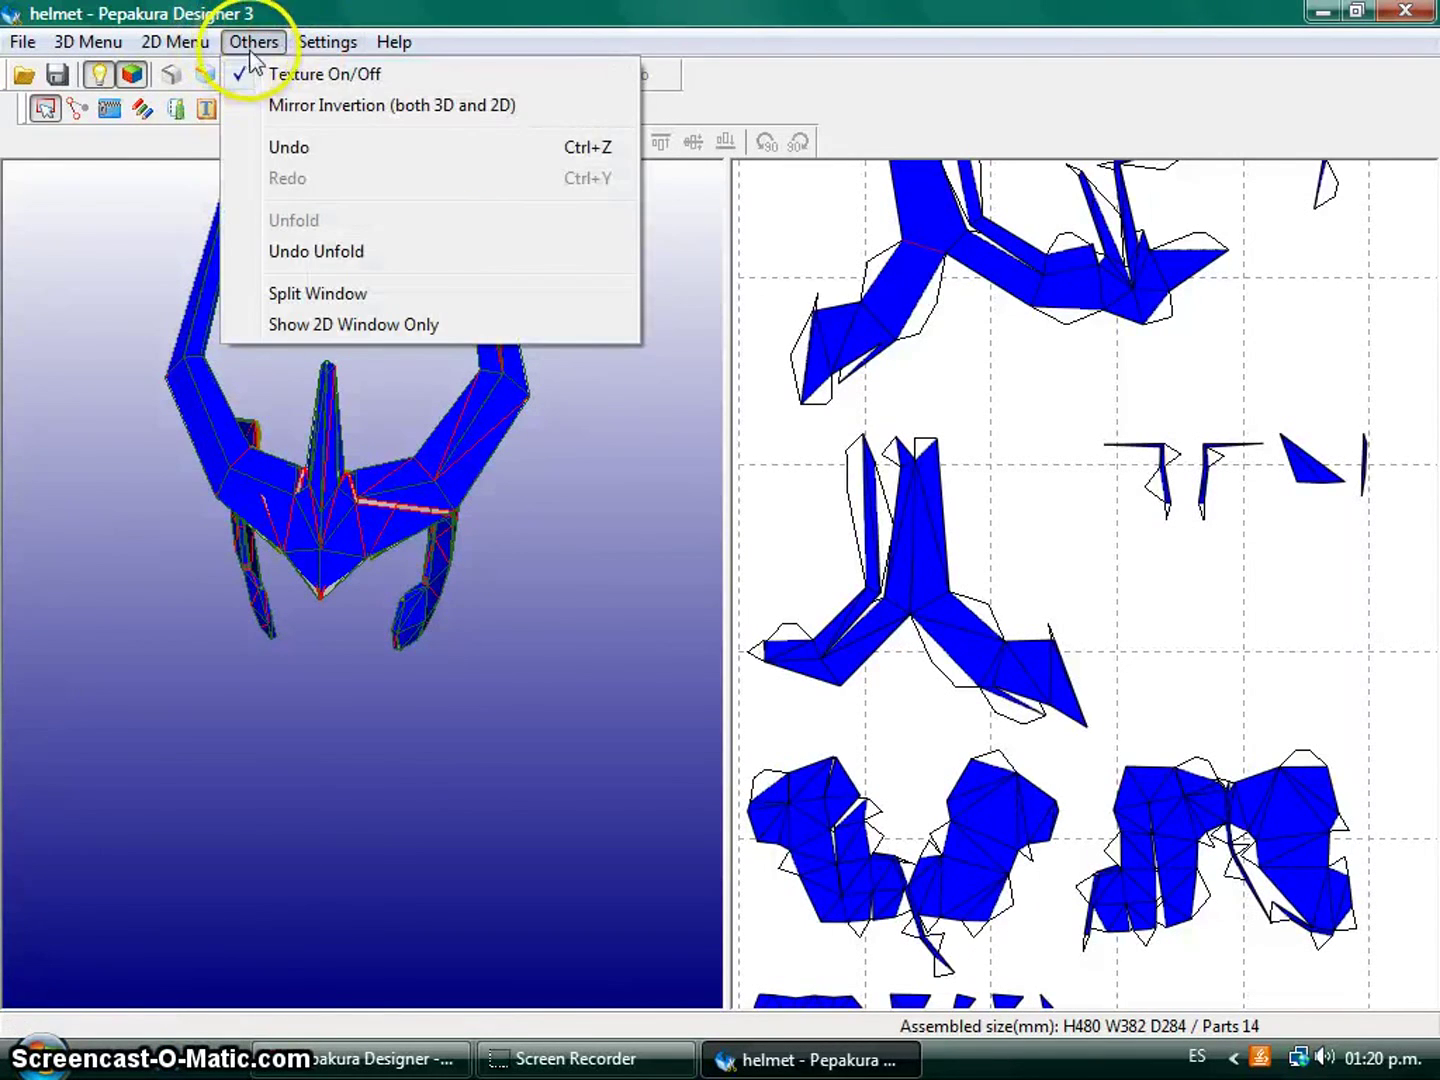
left_click(274, 74)
scroll(904, 509, "down", 3)
scroll(1052, 564, "up", 2)
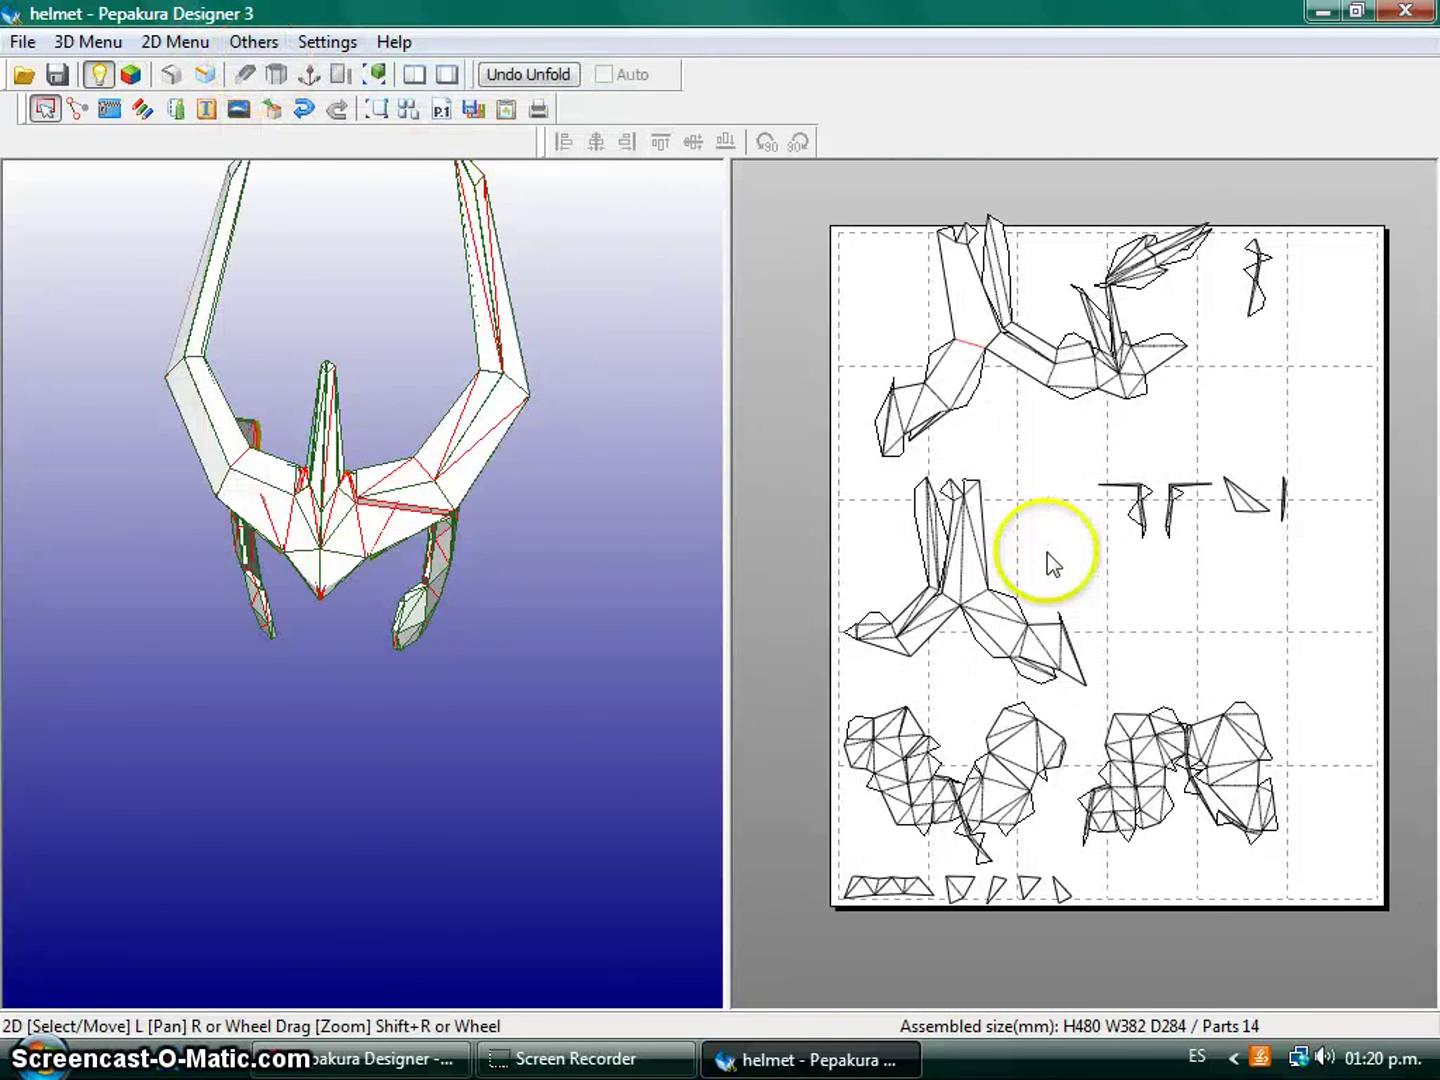
scroll(990, 495, "up", 2)
right_click_drag(986, 446, 993, 273)
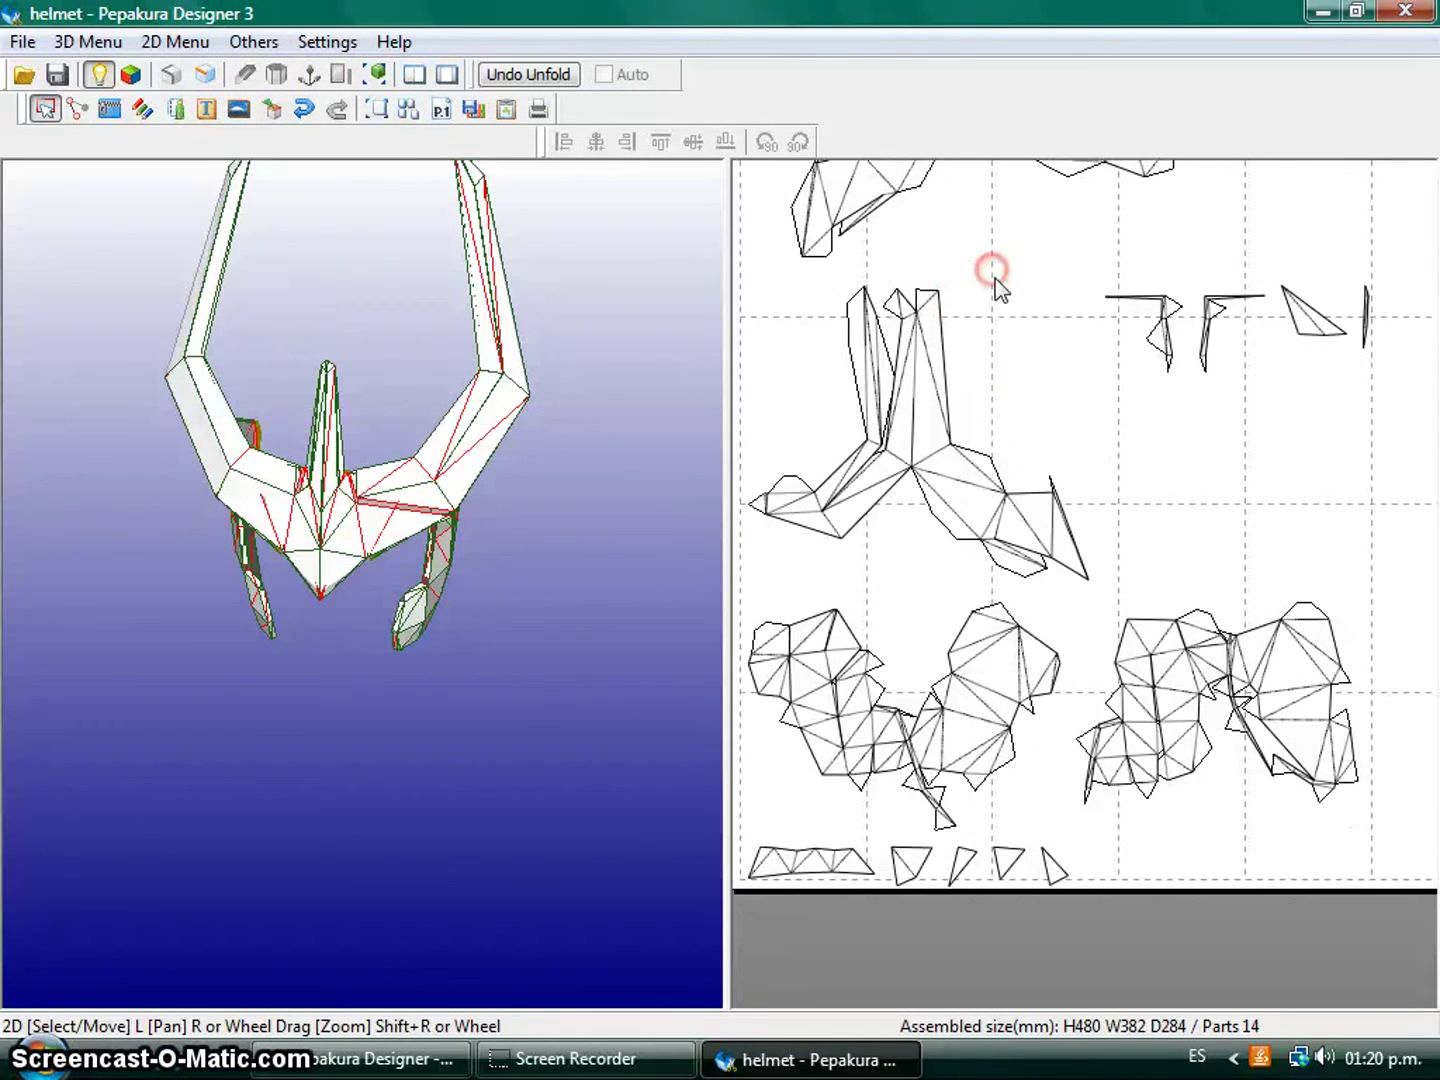
Turn the texture display back on for the helmet model and its pattern.
left_click(262, 40)
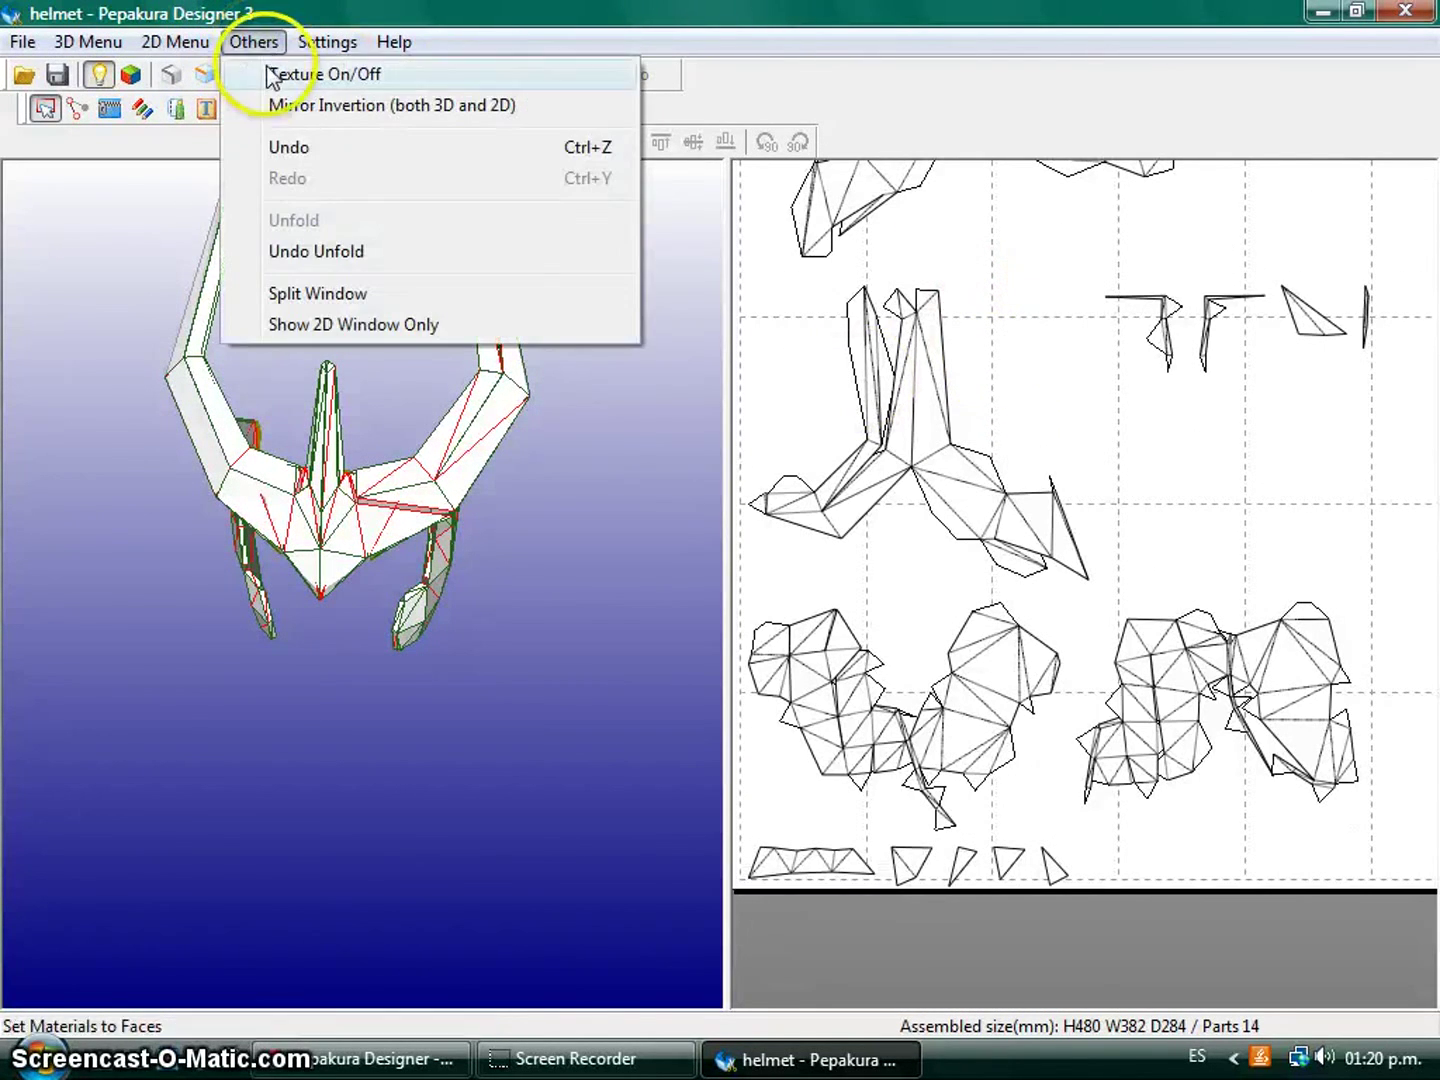
left_click(272, 74)
left_click_drag(617, 618, 161, 375)
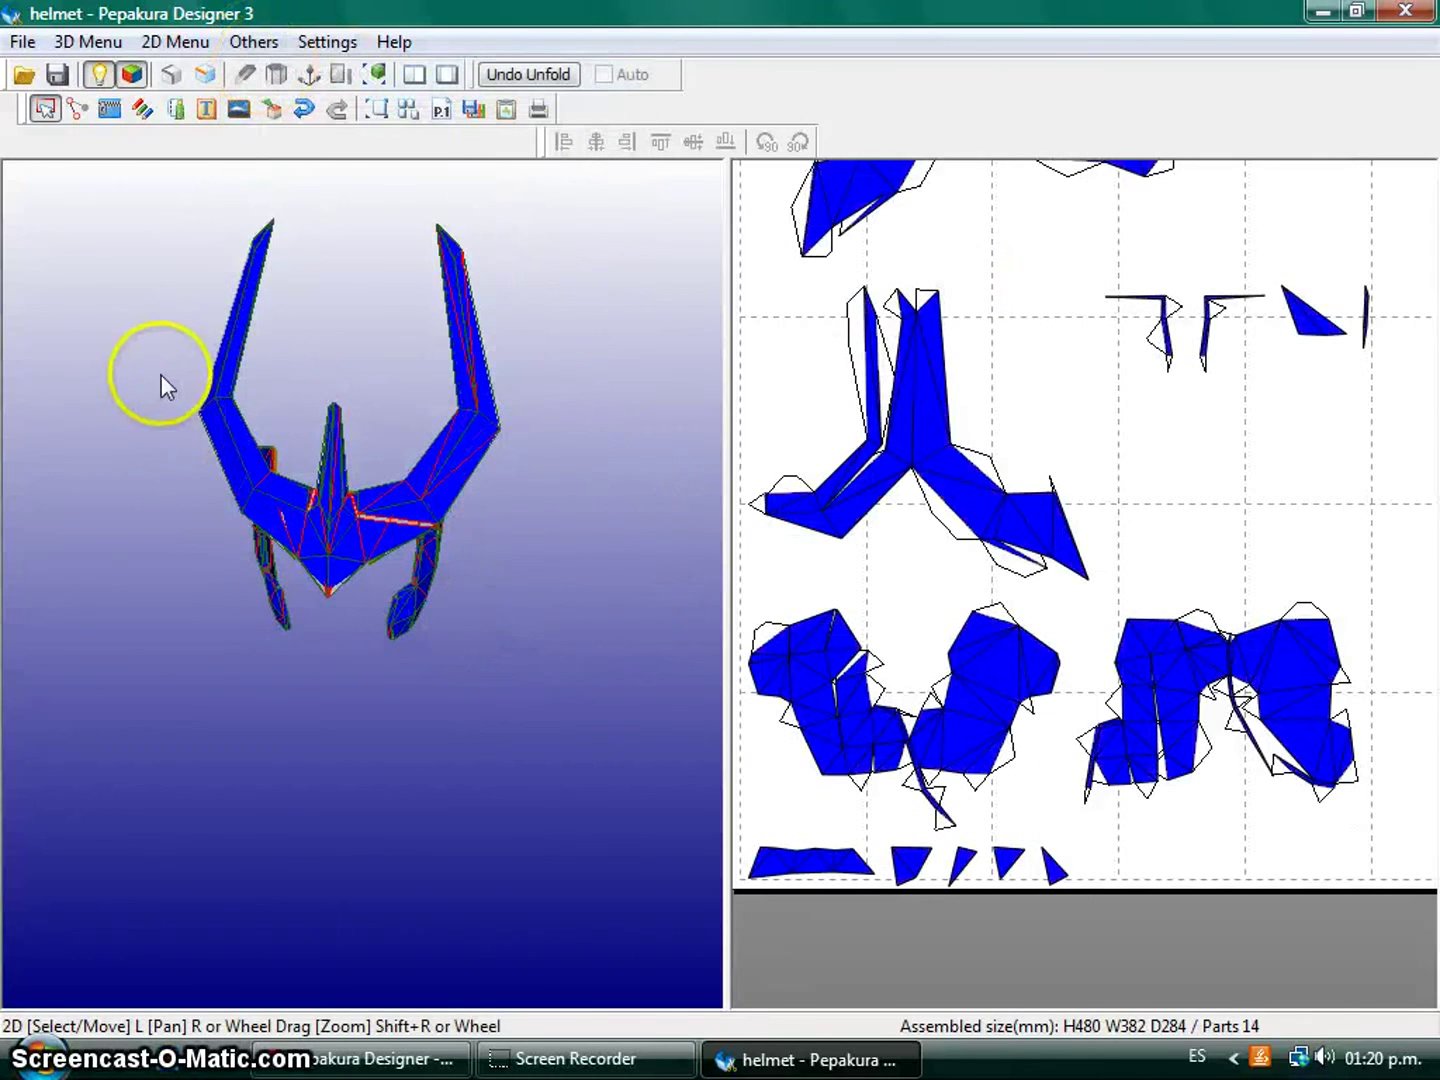
Open the "left arm" file from the Nueva carpeta folder.
left_click(21, 41)
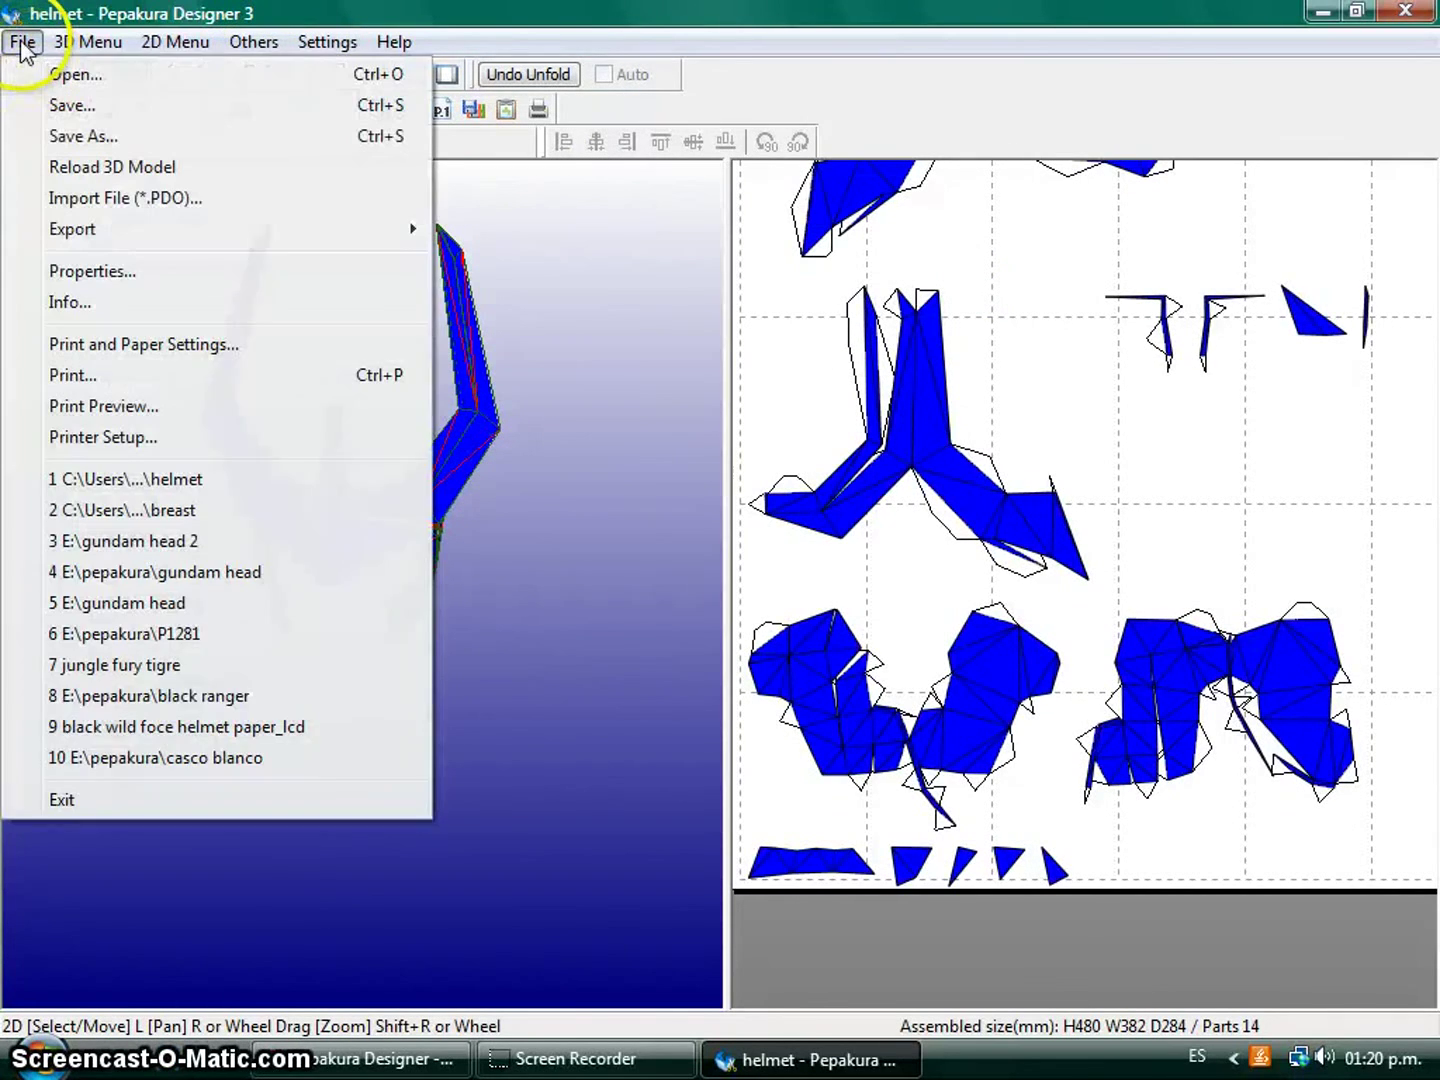
left_click(128, 75)
left_click(792, 594)
left_click_drag(1119, 482, 1017, 619)
left_click(516, 500)
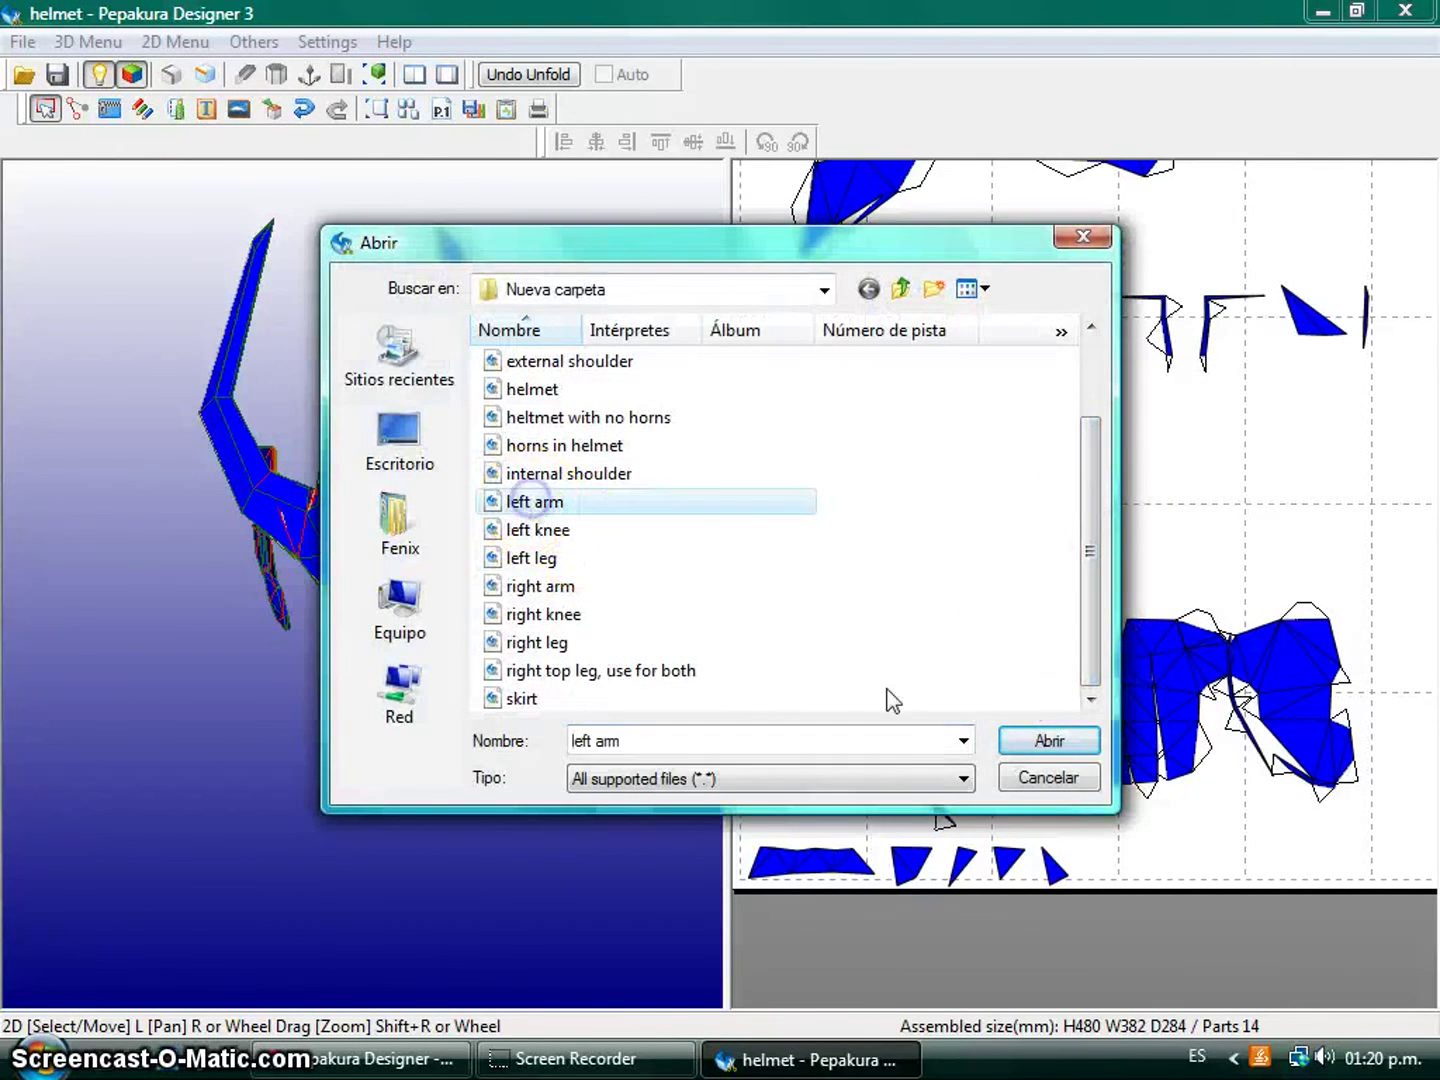
left_click(1018, 742)
Apply Mirror Invert to the left arm in both 3D and 2D, and view the mirrored model.
mouse_move(545, 563)
left_mouse_down()
mouse_move(491, 692)
mouse_move(283, 617)
mouse_move(431, 464)
mouse_move(450, 670)
mouse_move(534, 692)
mouse_move(464, 683)
mouse_move(532, 644)
mouse_move(373, 501)
mouse_move(491, 693)
mouse_move(512, 686)
left_mouse_up()
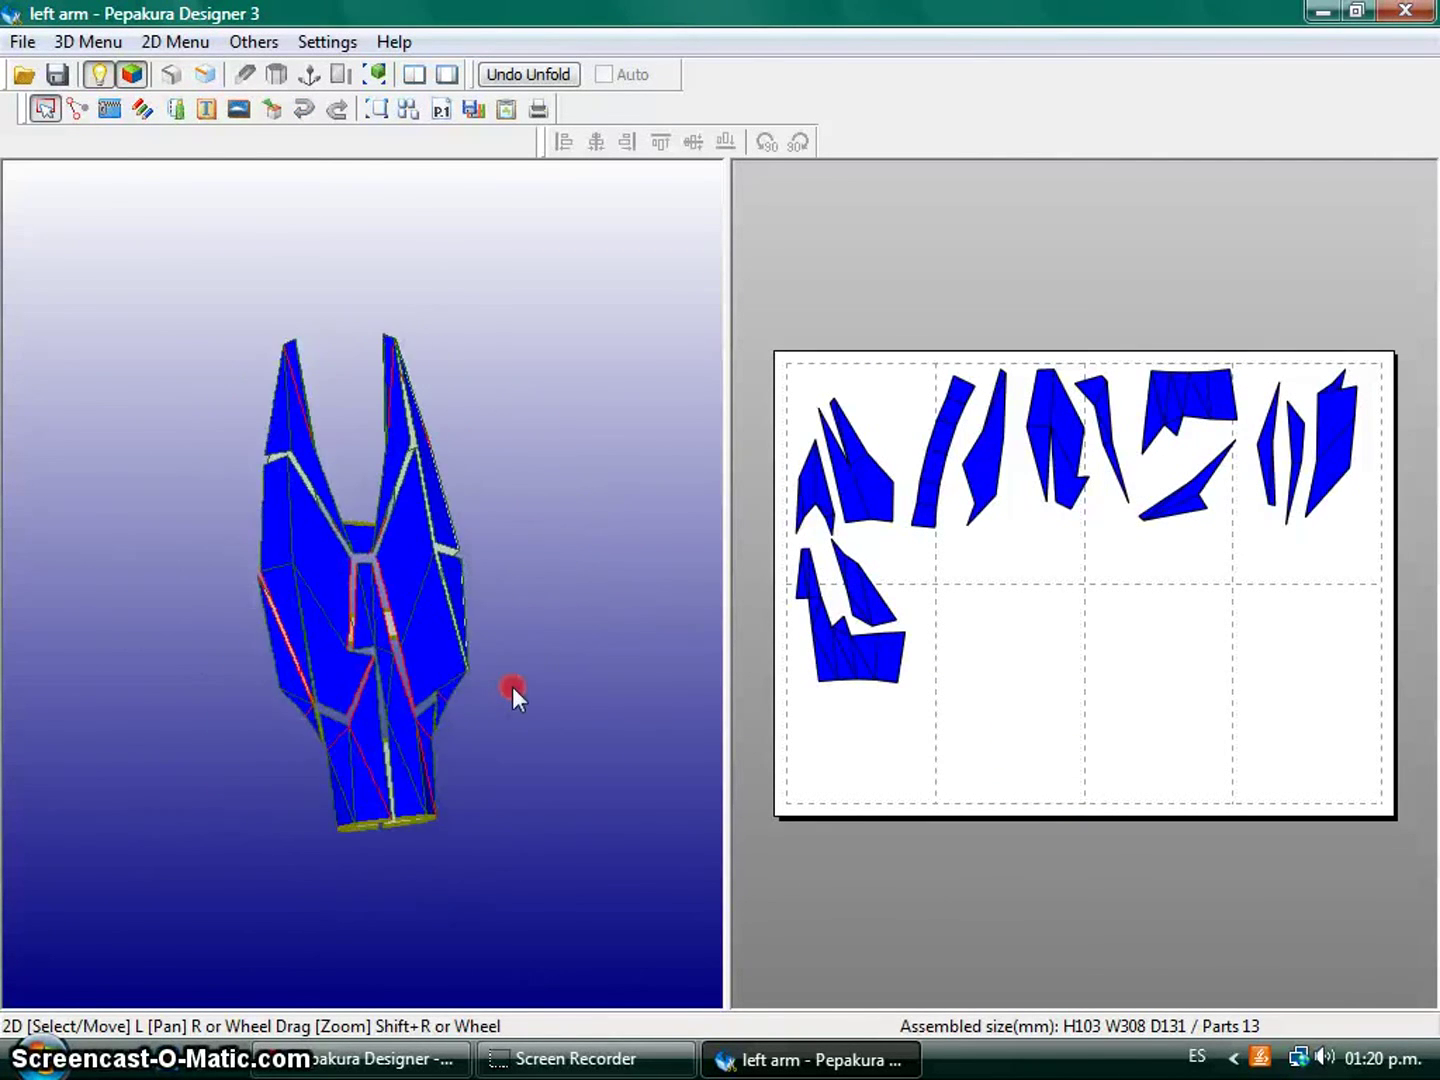
left_click(315, 44)
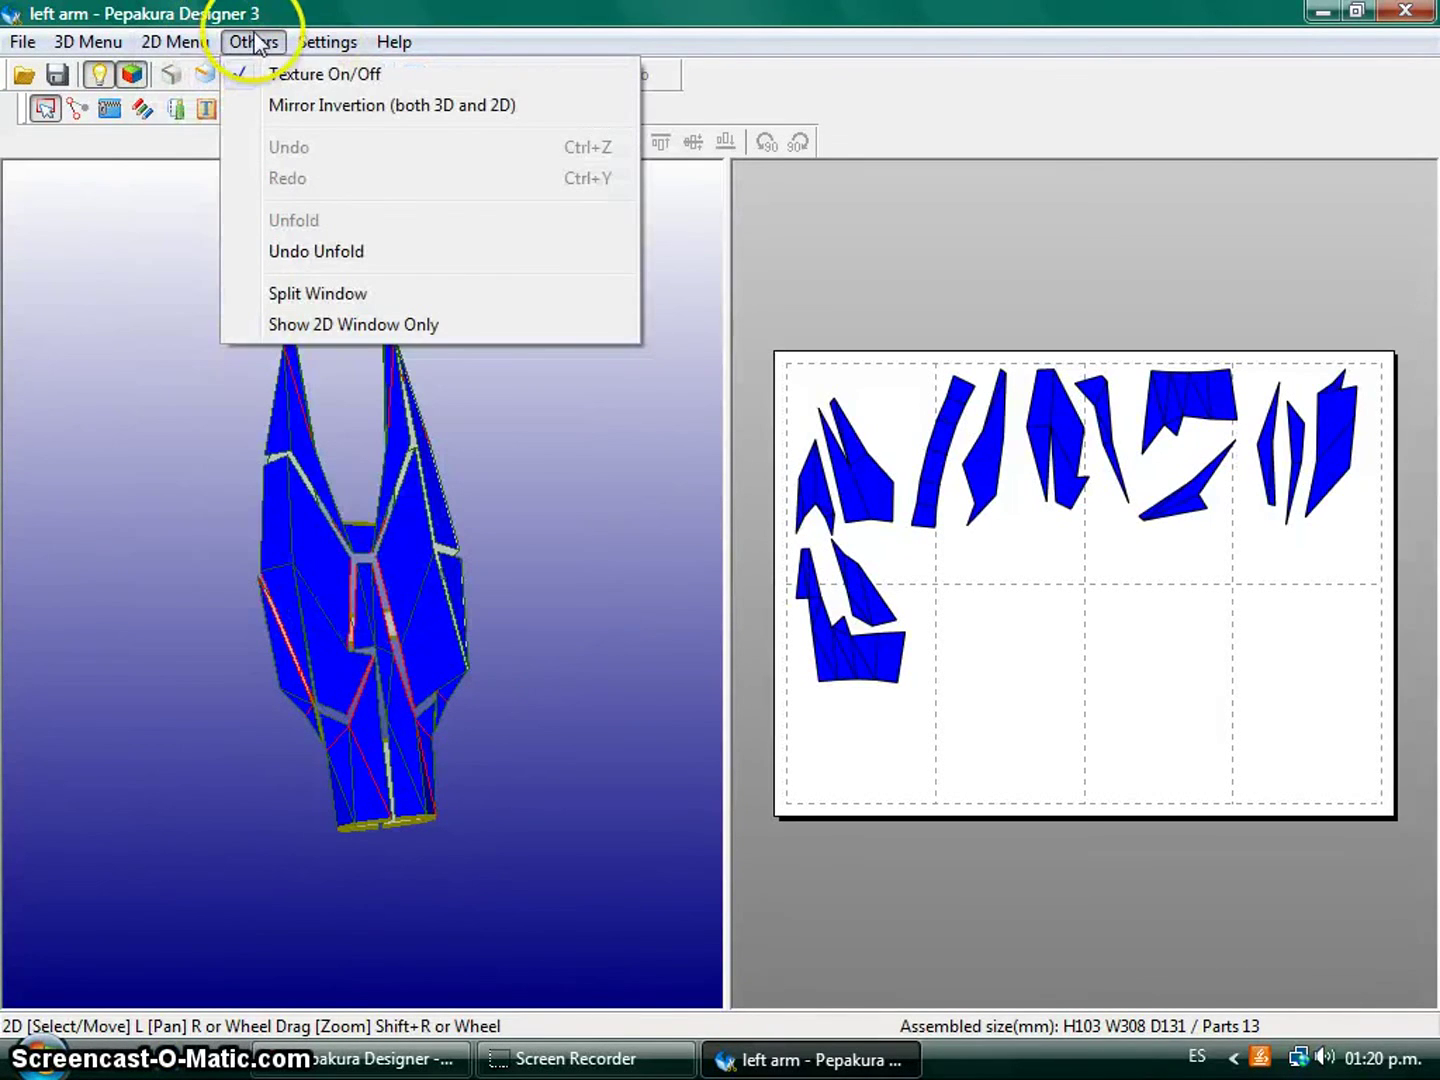
left_click(401, 106)
left_click_drag(622, 442, 854, 807)
Open the "right leg" file from the same folder.
left_click(24, 41)
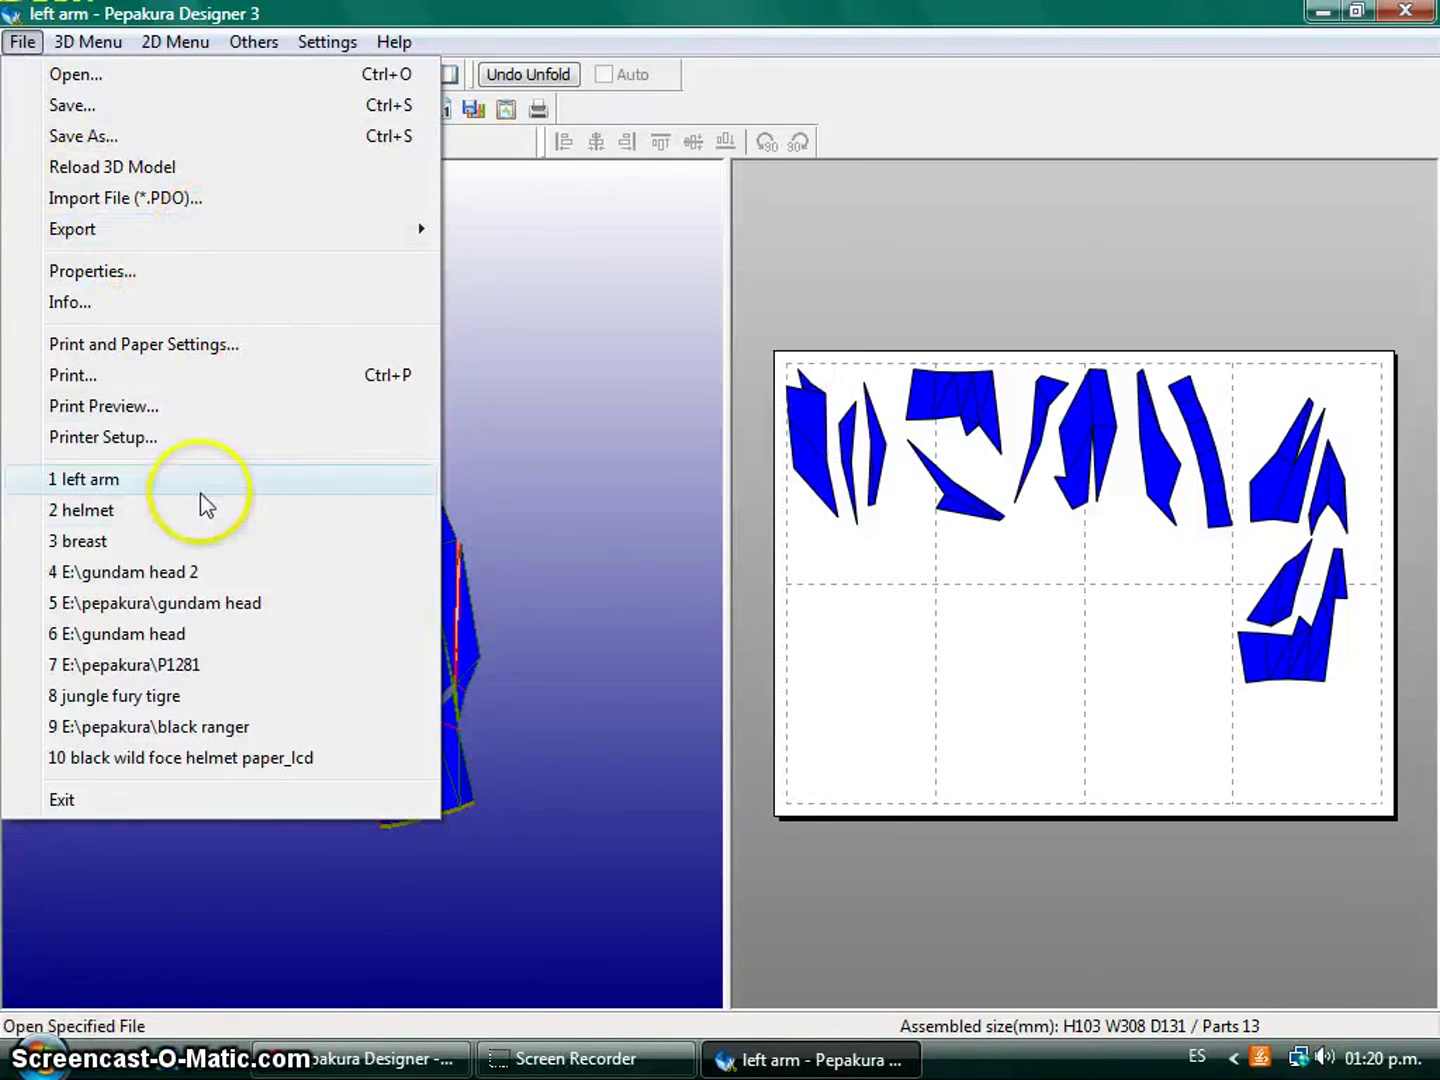
left_click(63, 84)
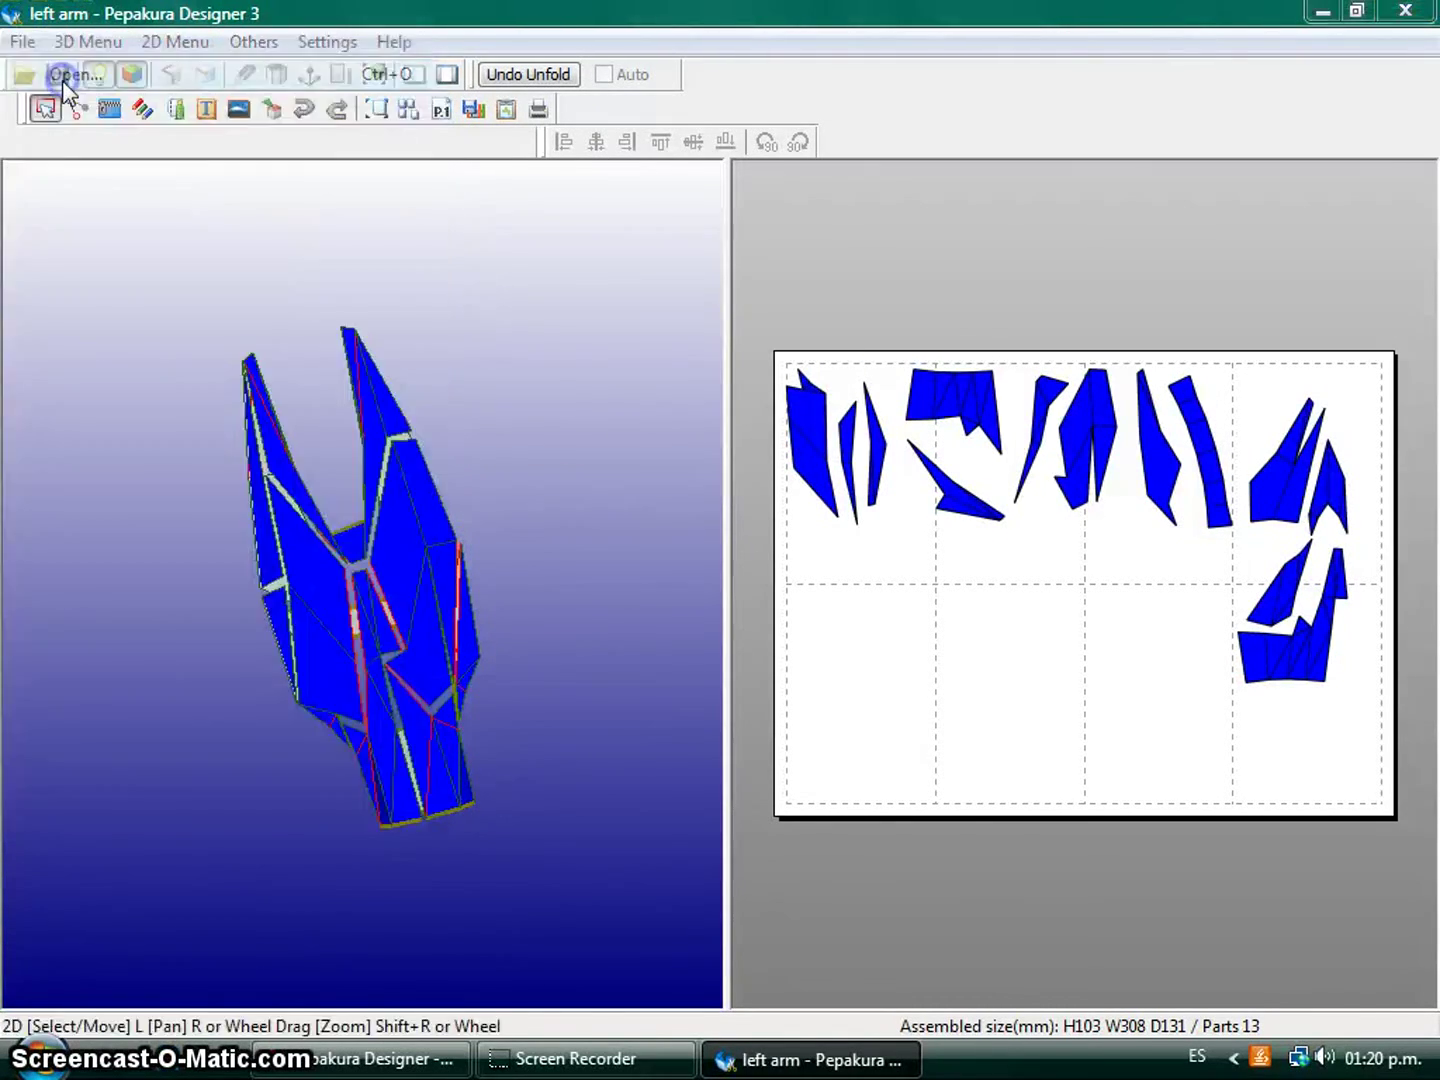
left_click_drag(1078, 455, 1085, 535)
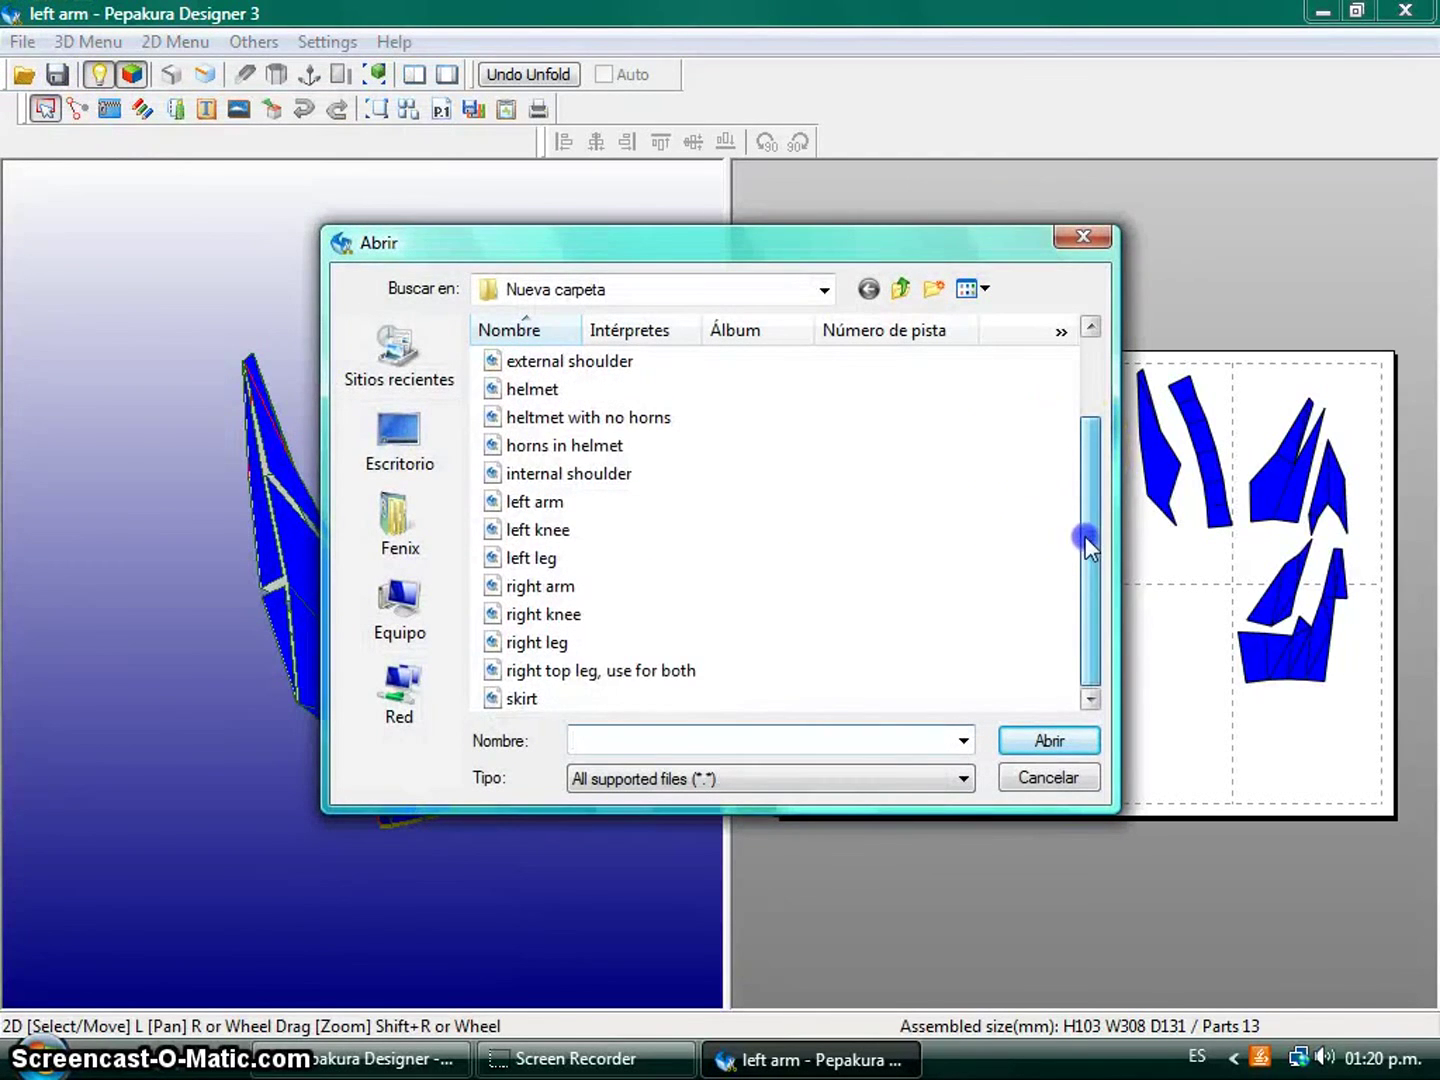
double_click(510, 668)
Switch the right leg's pattern to Measure Distance between Two Points mode and view the leg from another side.
left_click_drag(546, 674, 419, 696)
right_click(1000, 589)
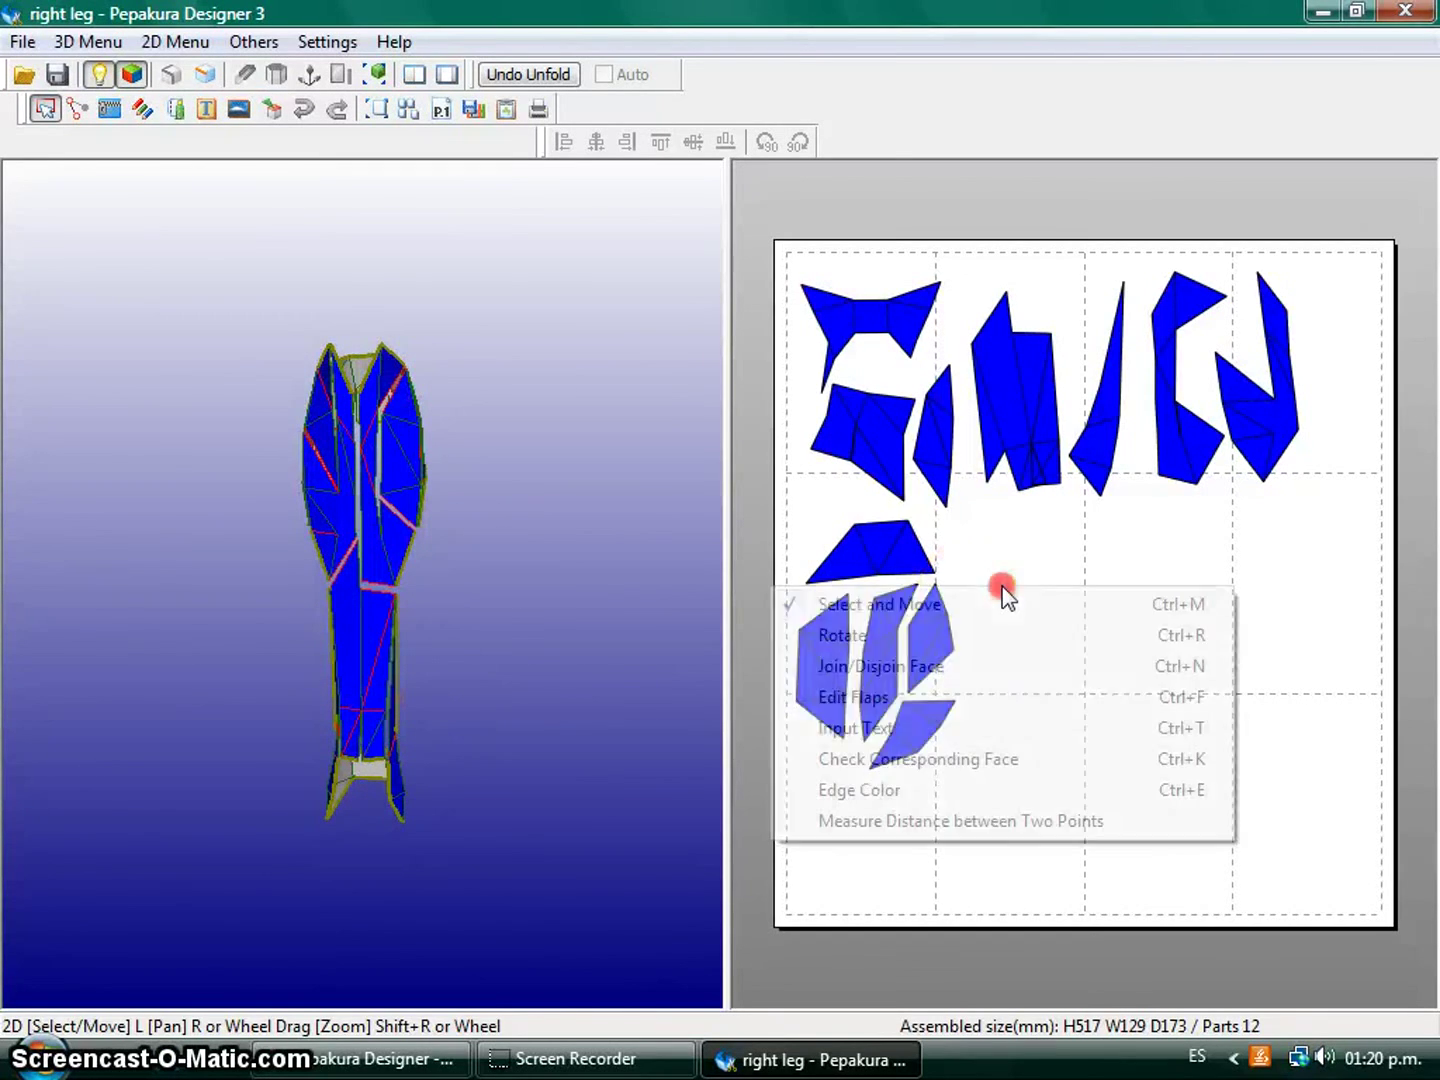
left_click(900, 822)
left_click_drag(620, 680, 415, 636)
Apply Mirror Invert to the right leg in both 3D and 2D, and inspect the mirrored leg.
left_click(240, 42)
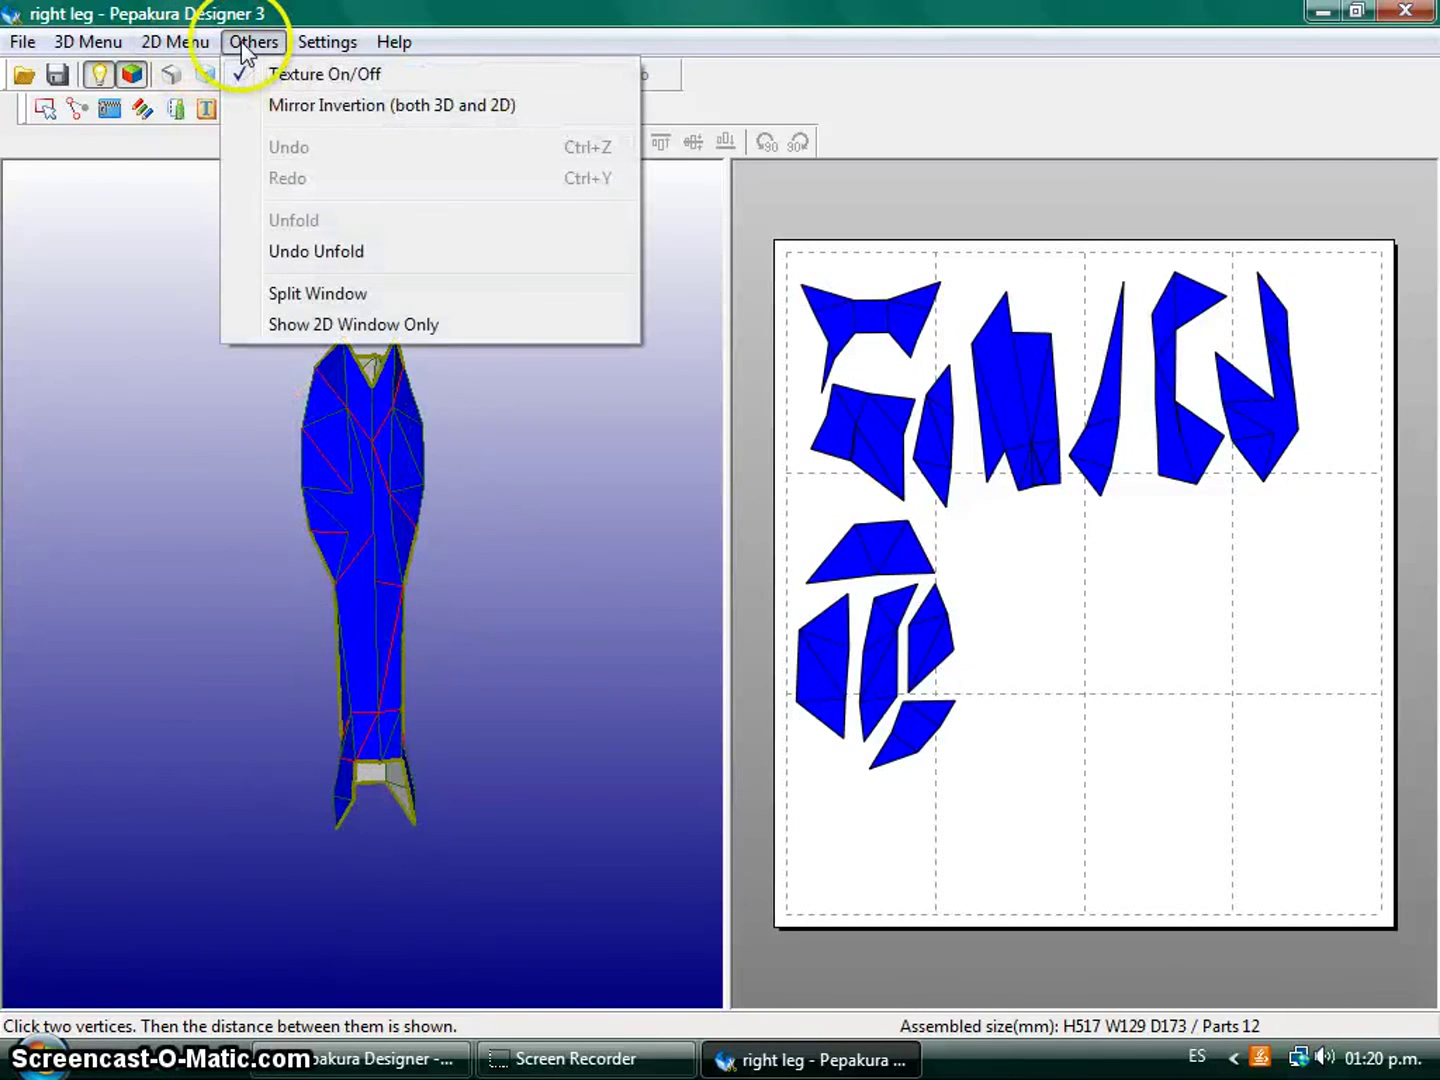
left_click(349, 106)
mouse_move(465, 616)
left_mouse_down()
mouse_move(536, 694)
mouse_move(505, 710)
mouse_move(473, 476)
mouse_move(503, 692)
mouse_move(379, 505)
mouse_move(523, 673)
mouse_move(483, 685)
left_mouse_up()
mouse_move(483, 685)
right_mouse_down()
mouse_move(472, 605)
mouse_move(495, 580)
mouse_move(480, 650)
right_mouse_up()
mouse_move(480, 650)
left_mouse_down()
mouse_move(257, 680)
mouse_move(420, 571)
mouse_move(598, 649)
mouse_move(580, 612)
mouse_move(464, 675)
mouse_move(473, 524)
mouse_move(99, 581)
mouse_move(504, 622)
mouse_move(425, 569)
mouse_move(431, 552)
left_mouse_up()
scroll(471, 526, "up", 3)
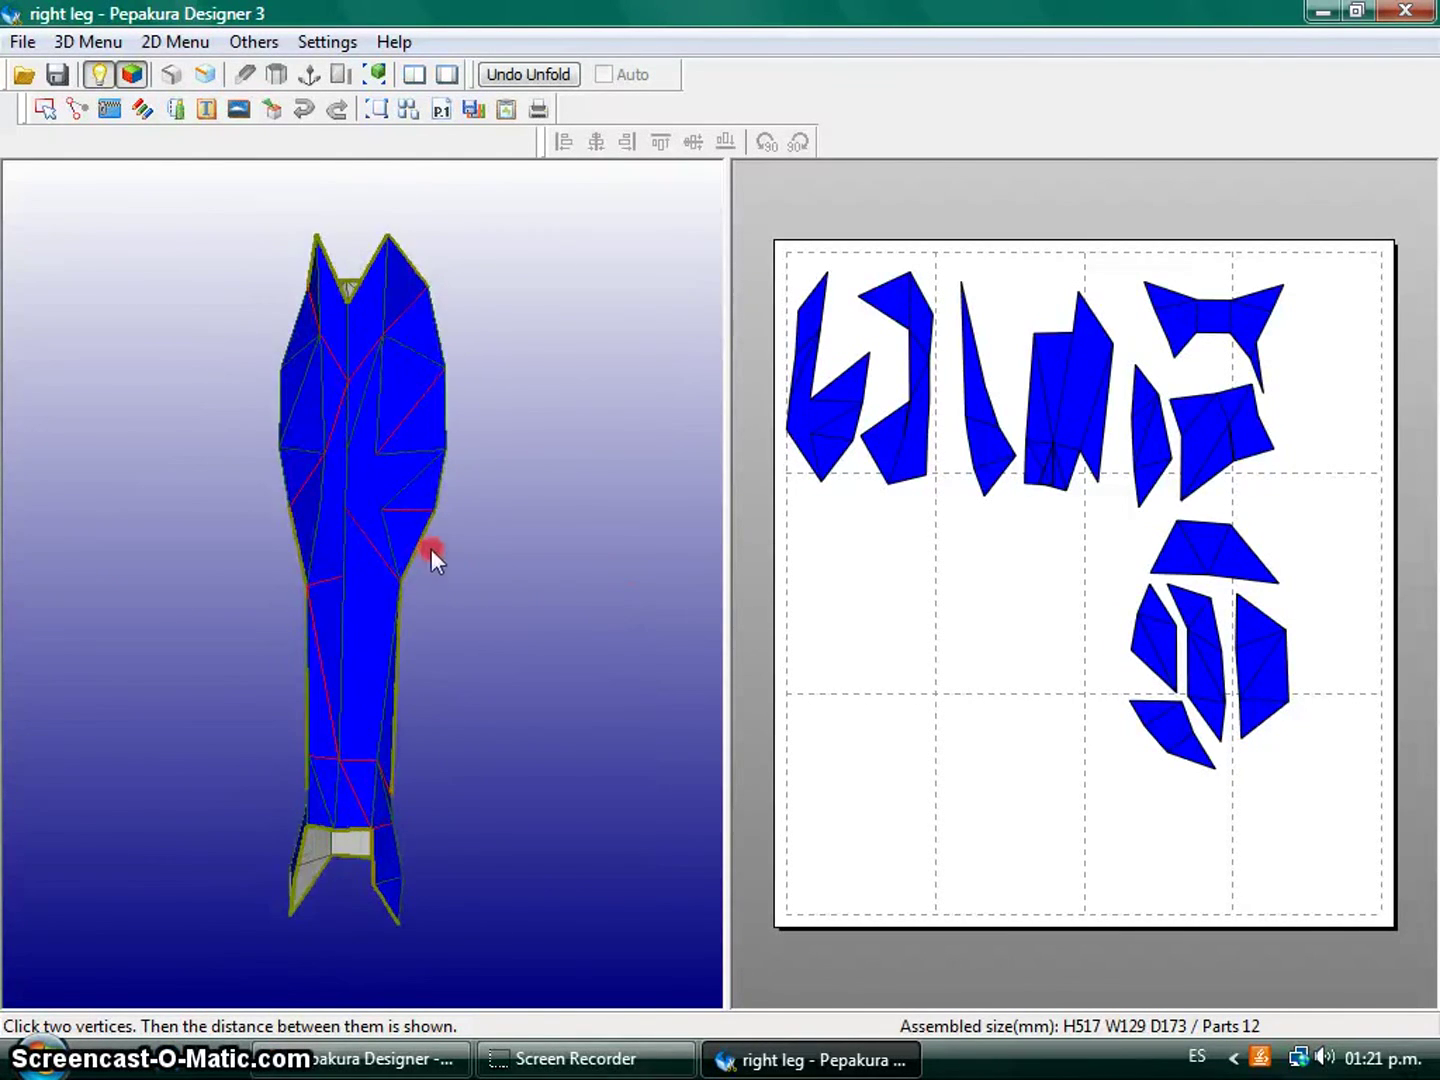
Review the line style, other, keyboard shortcut and color settings, and close them without changing anything.
left_click(327, 42)
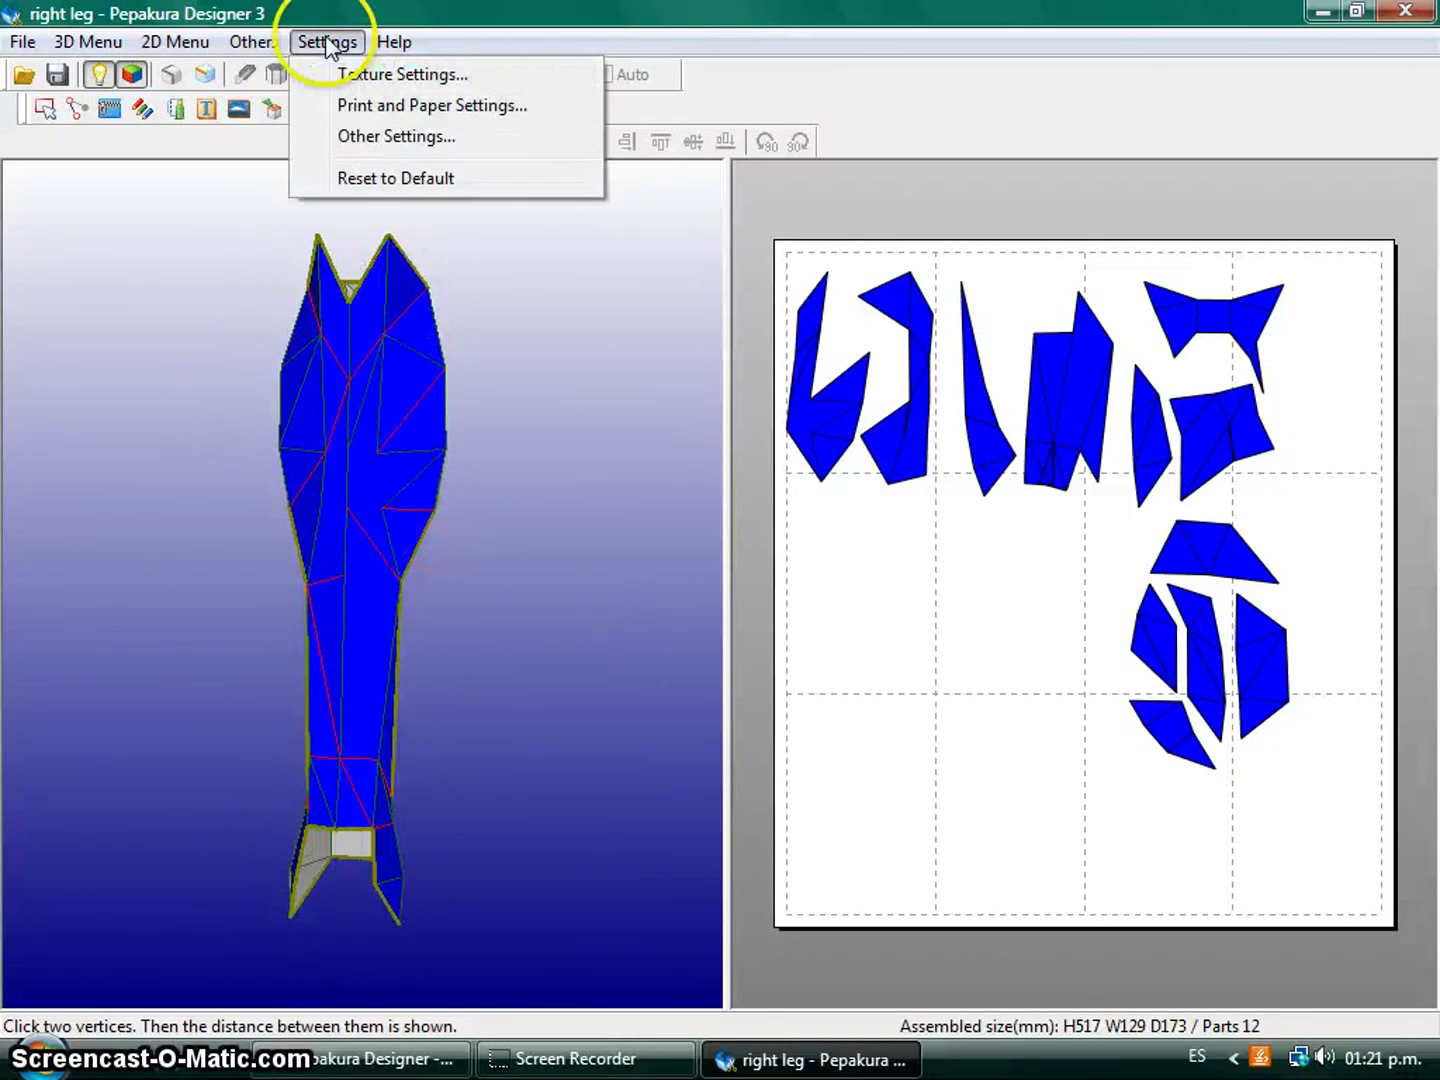
left_click(434, 138)
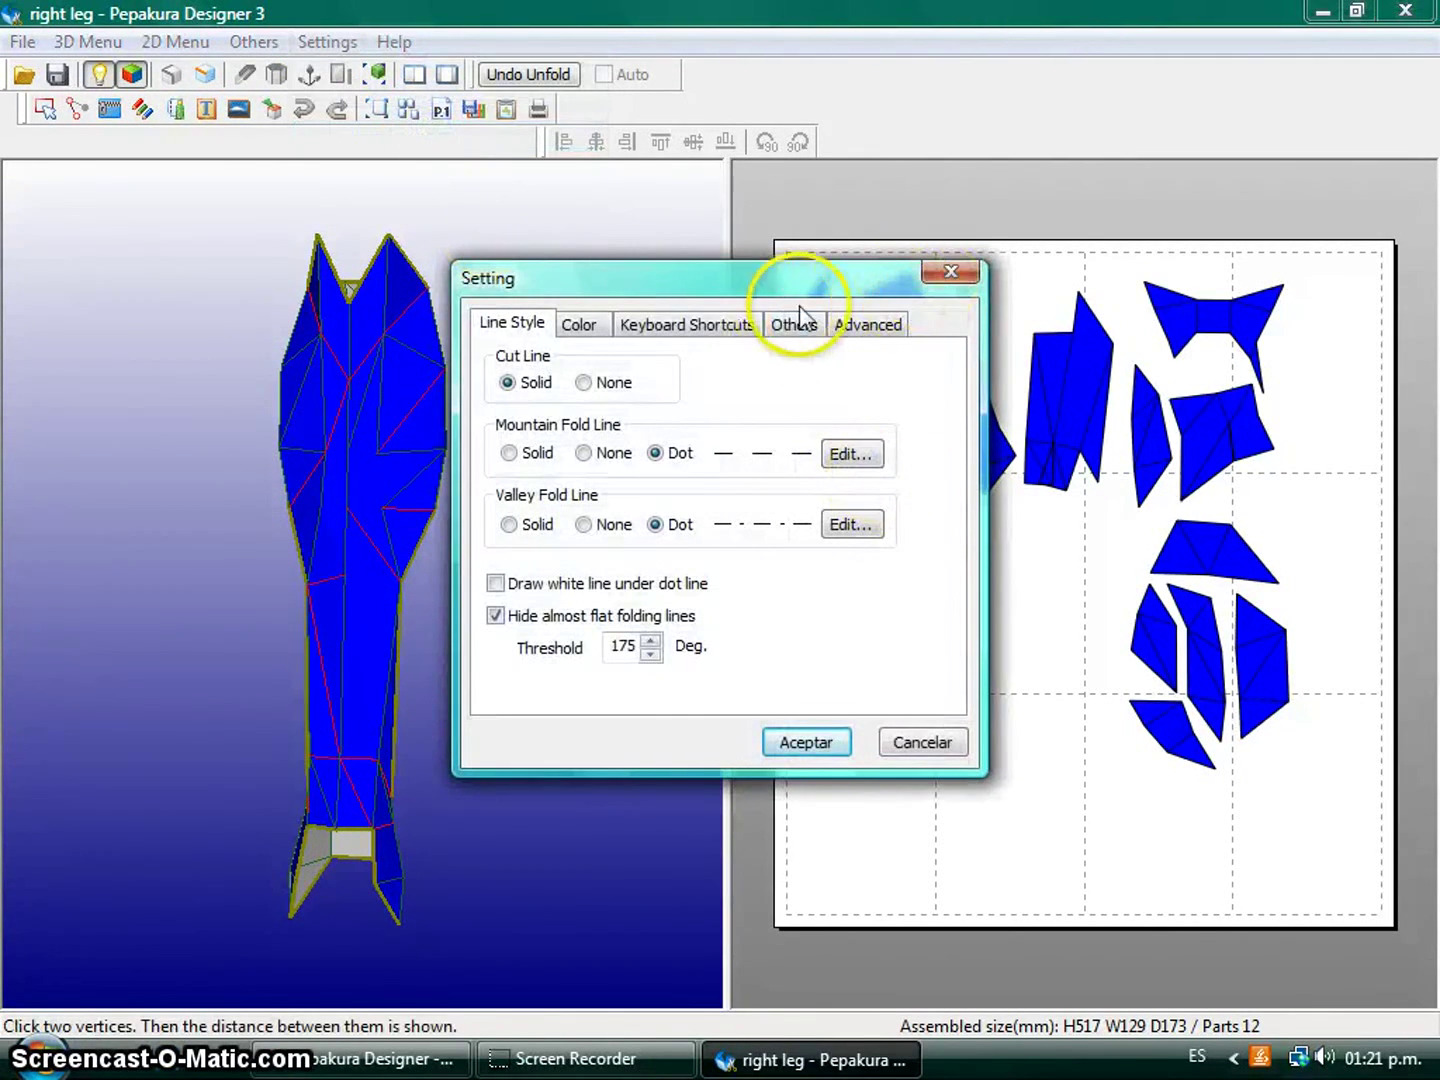
left_click(800, 319)
left_click(641, 322)
left_click(578, 324)
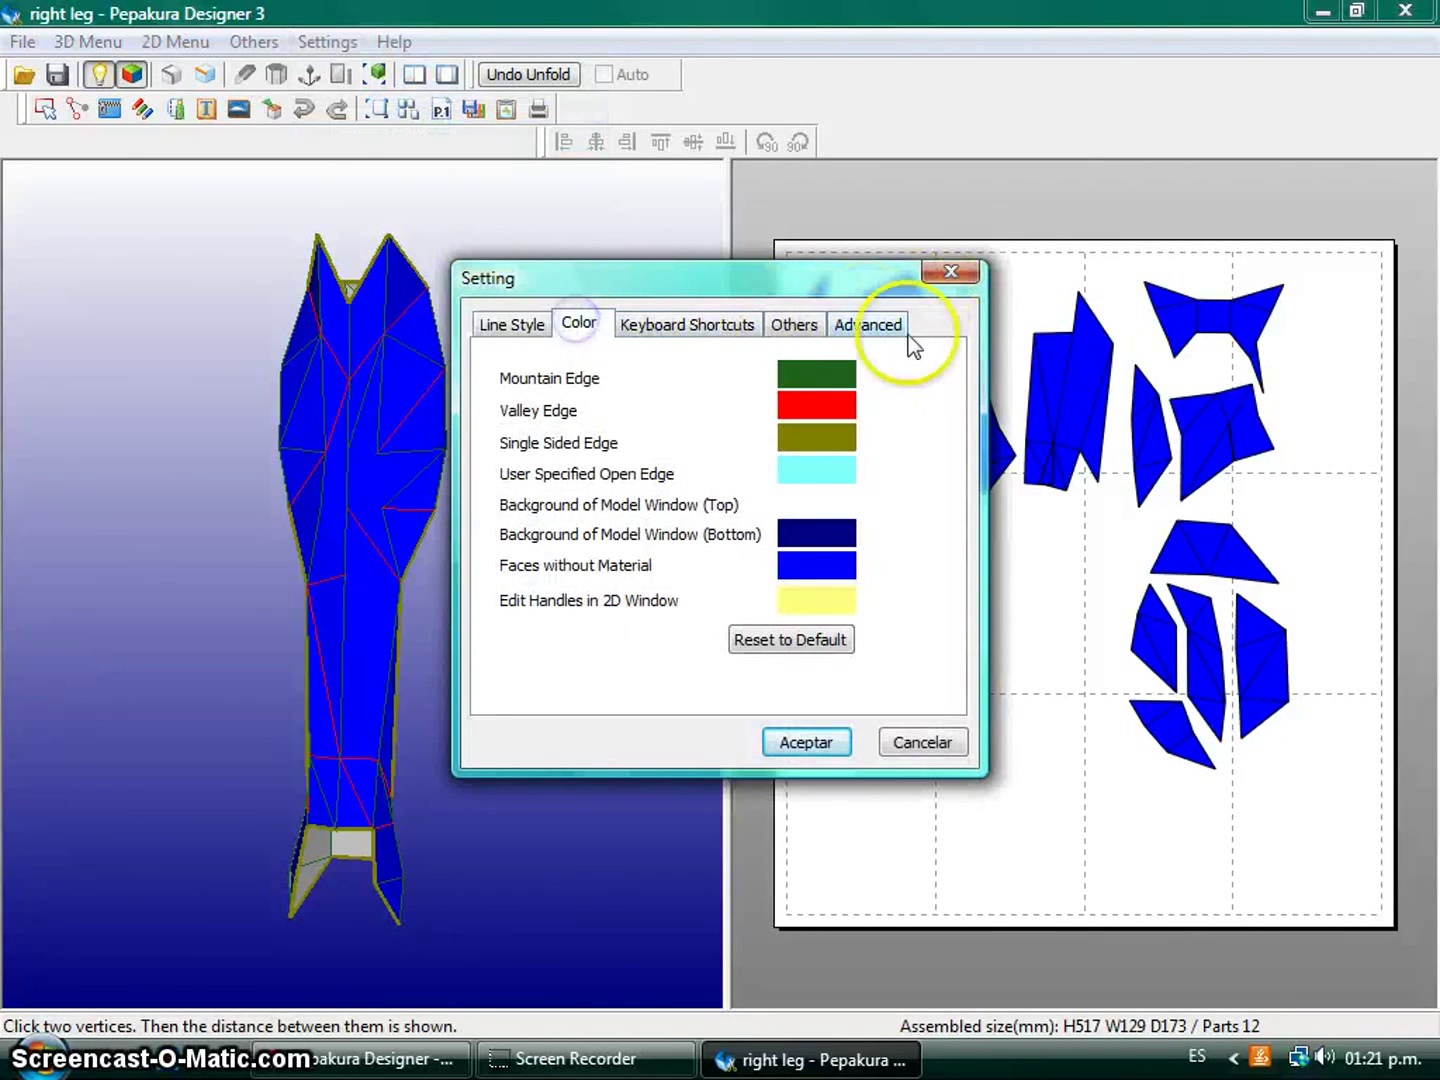
left_click(958, 275)
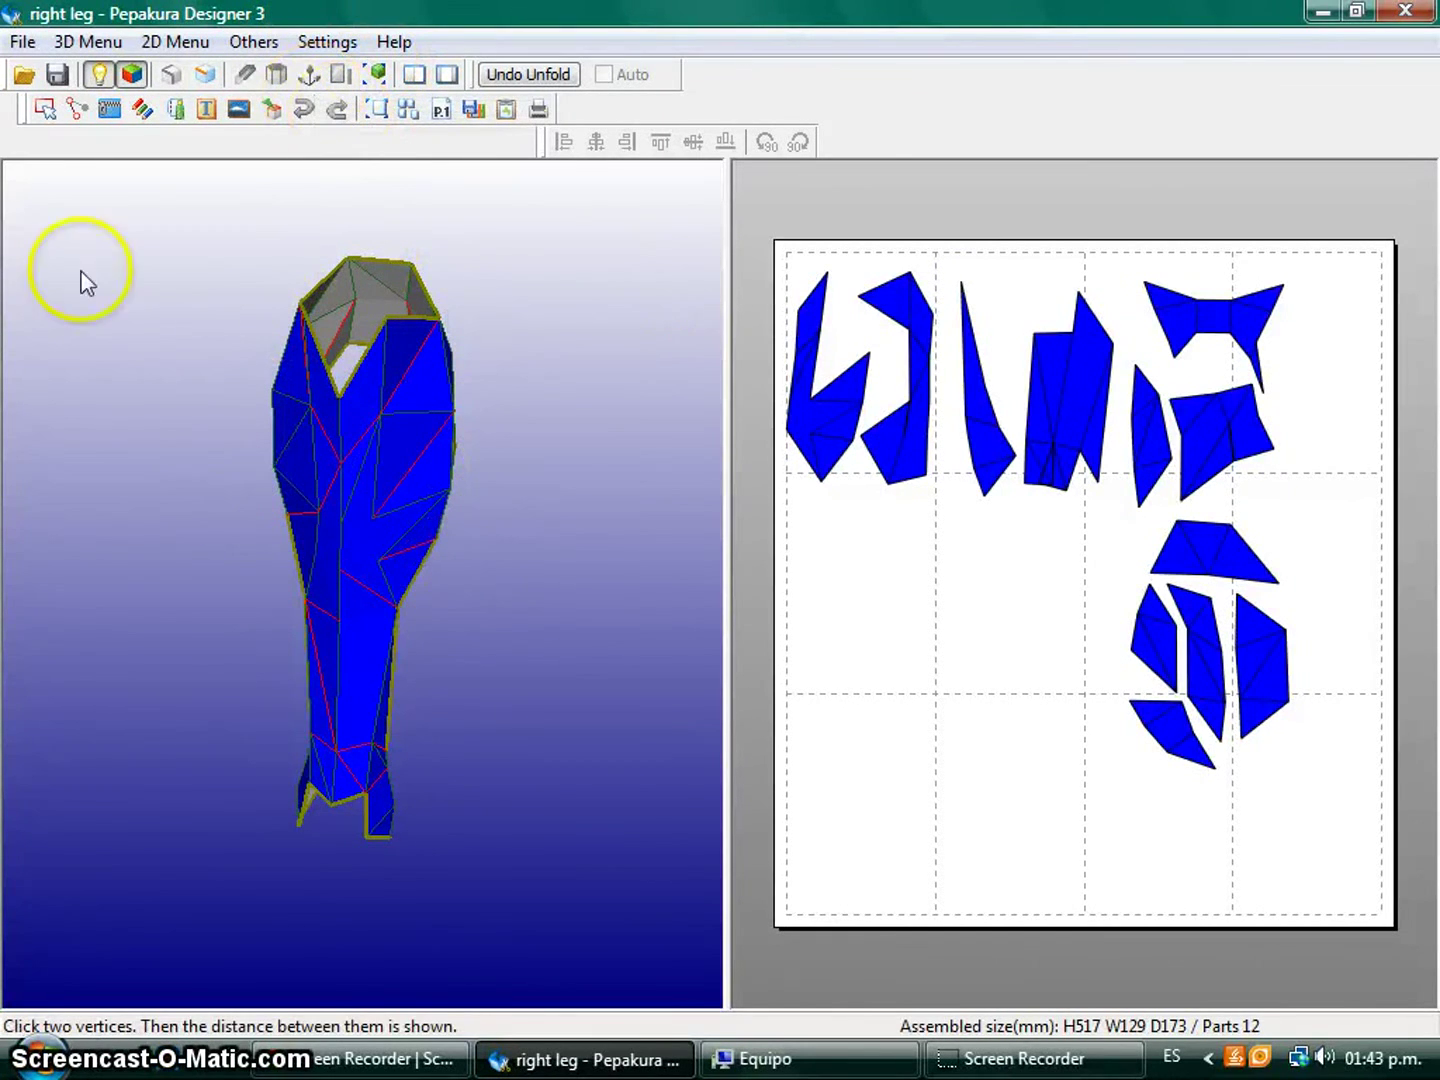
left_click(328, 41)
left_click(23, 41)
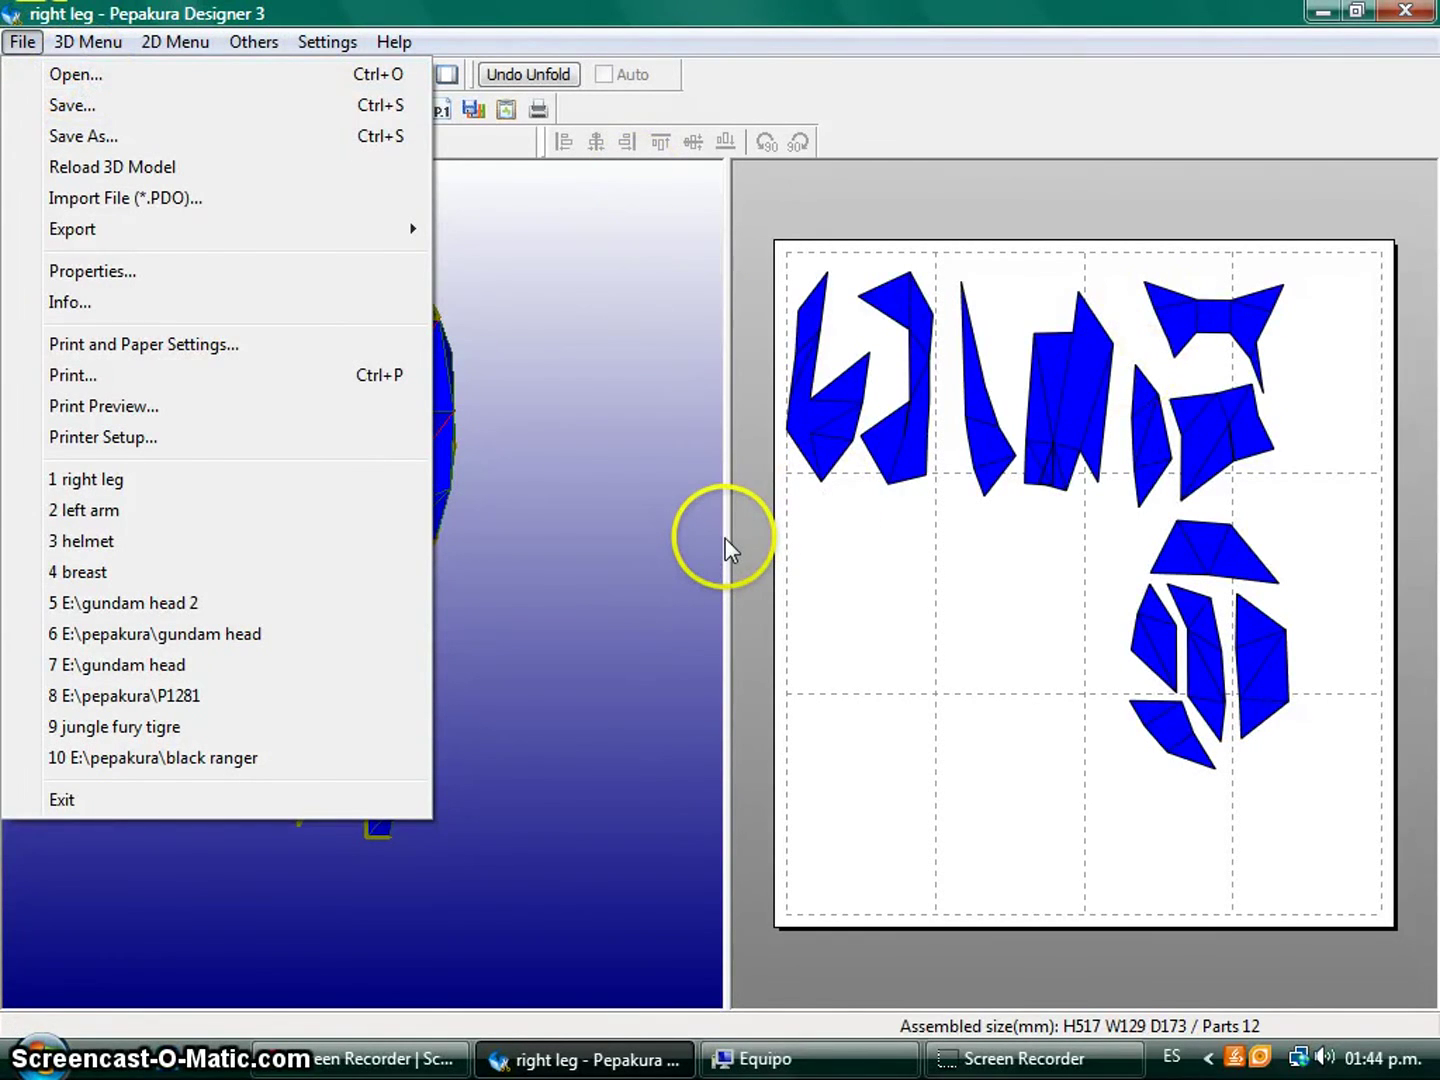
left_click(499, 524)
left_click_drag(433, 536, 539, 541)
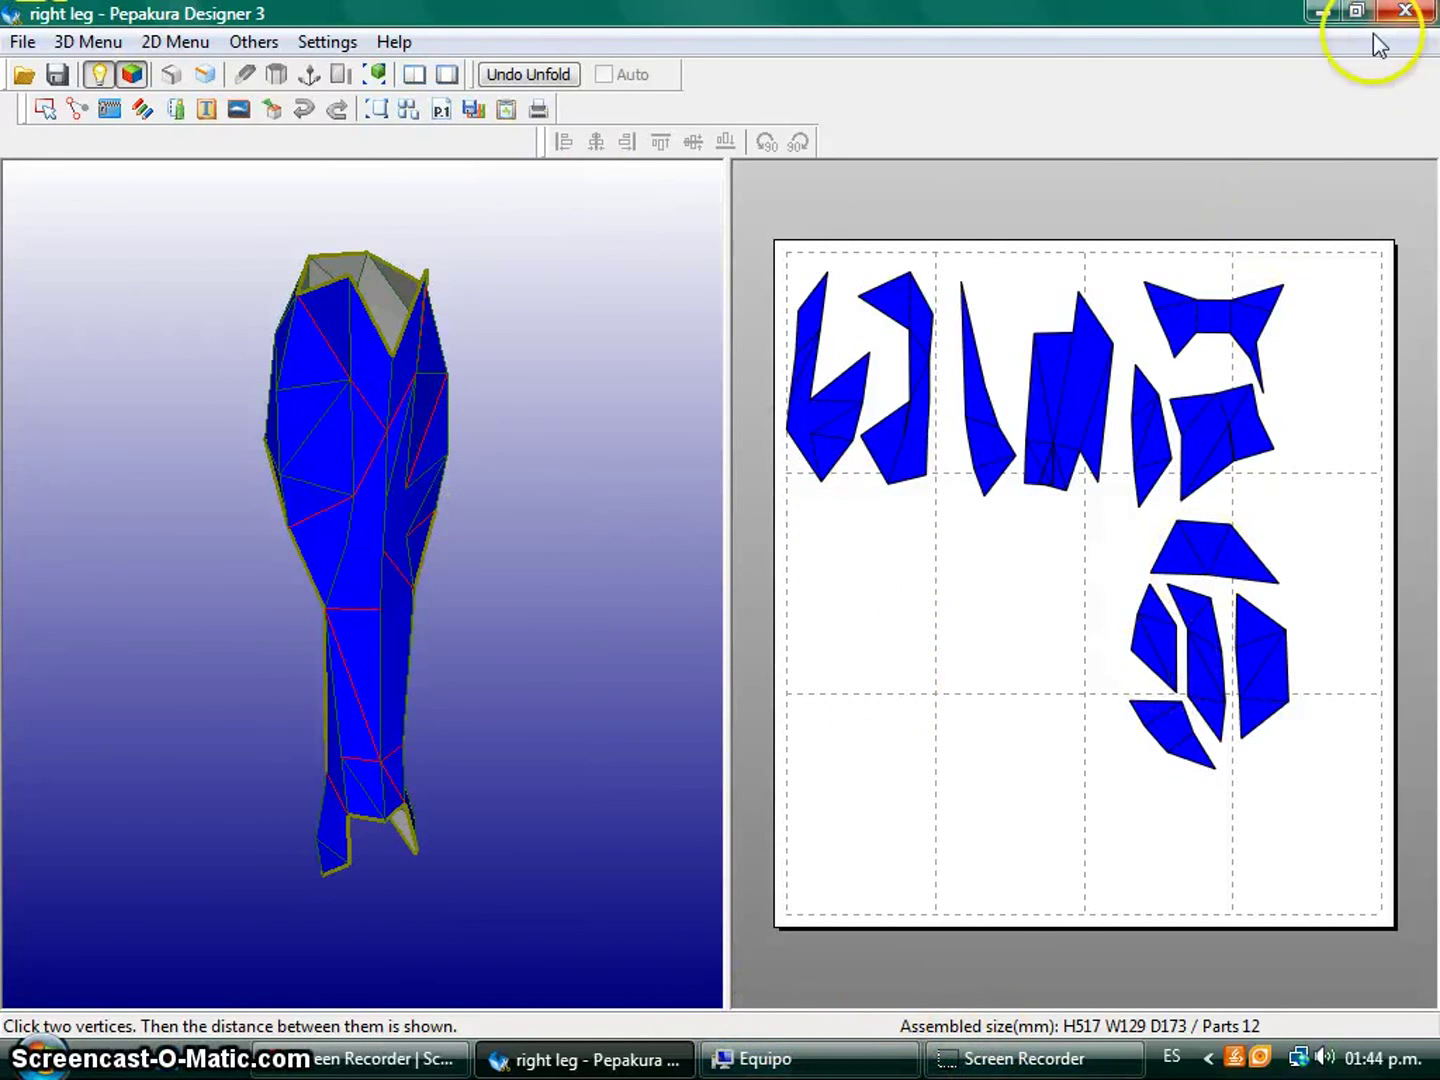
mouse_move(956, 1068)
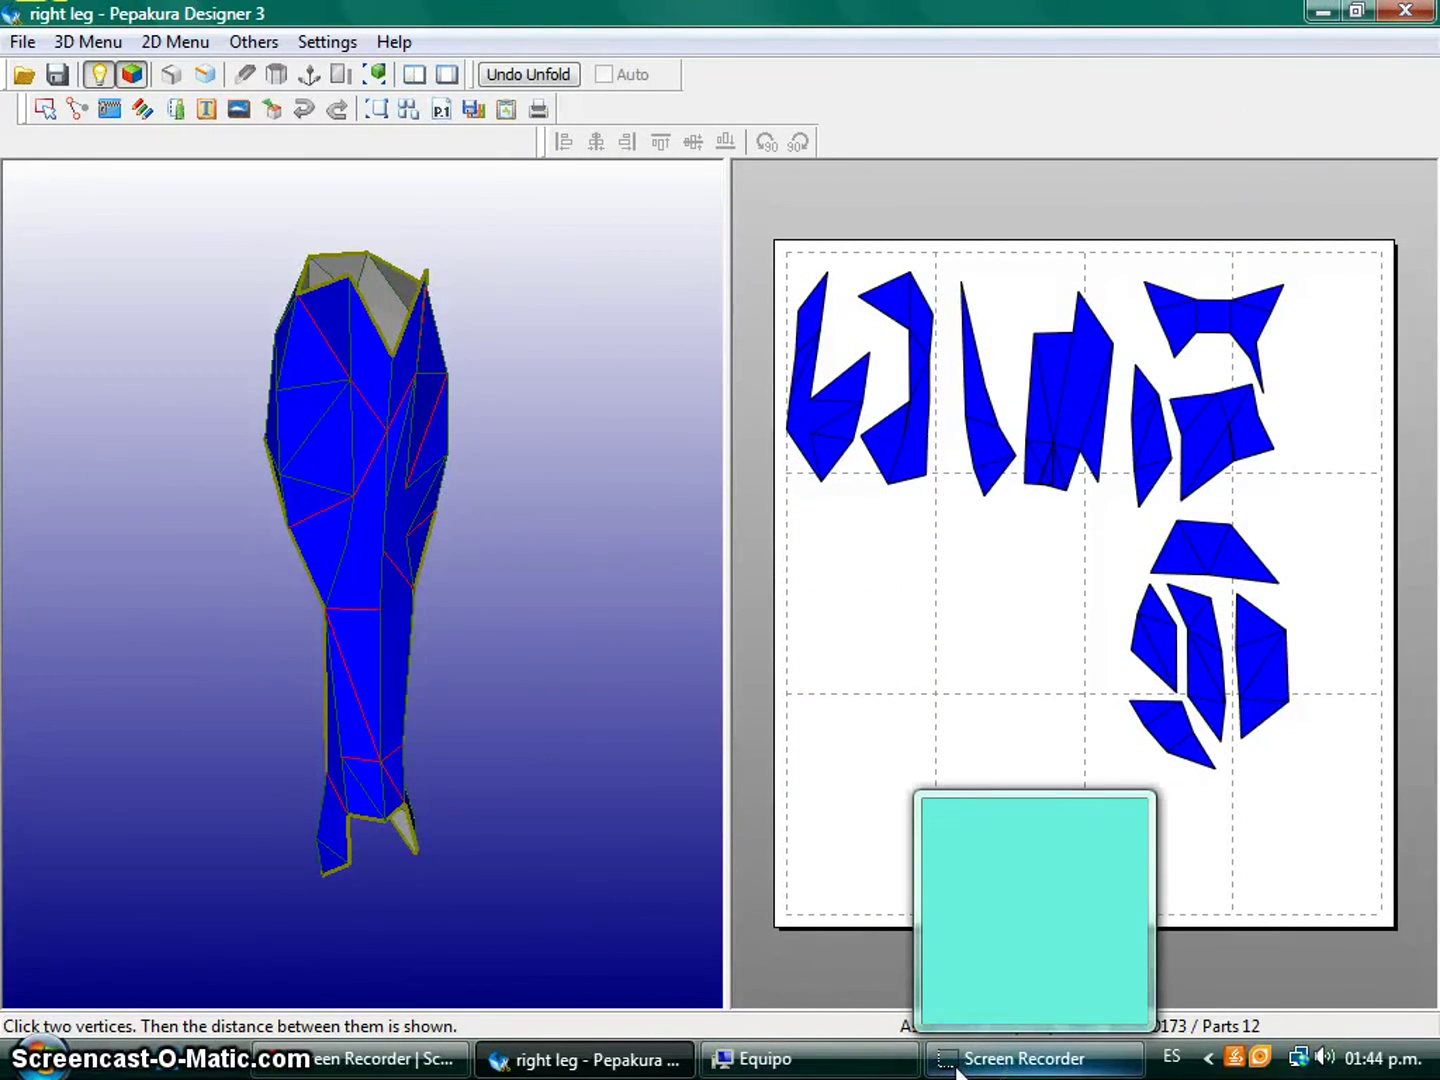